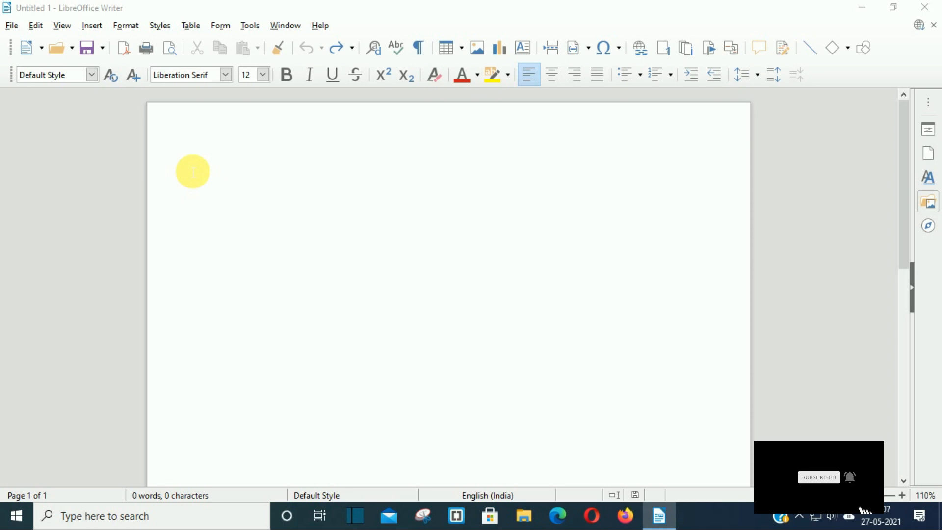
# Step: Make the opening sentence "He heard quiet steps behind him." bold
pyautogui.moveTo(205, 167); pyautogui.dragTo(365, 167)
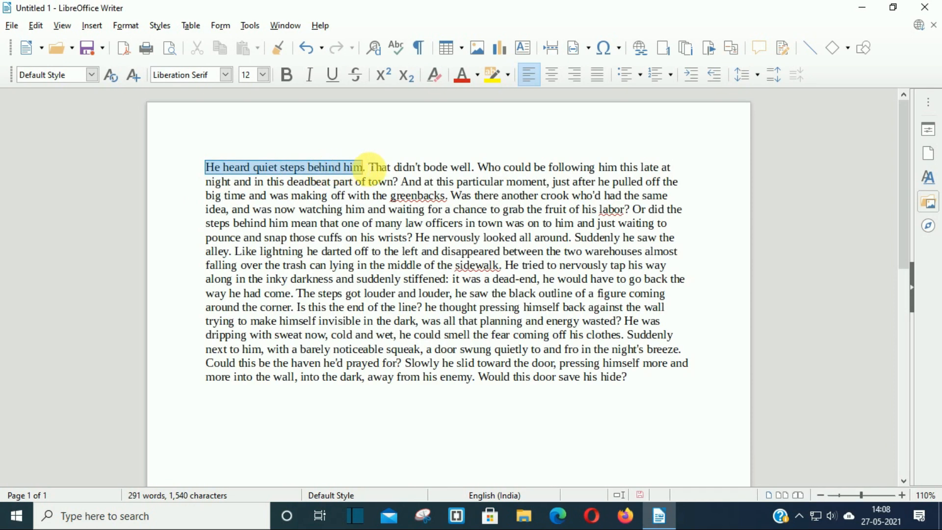
pyautogui.click(127, 26)
pyautogui.moveTo(132, 45)
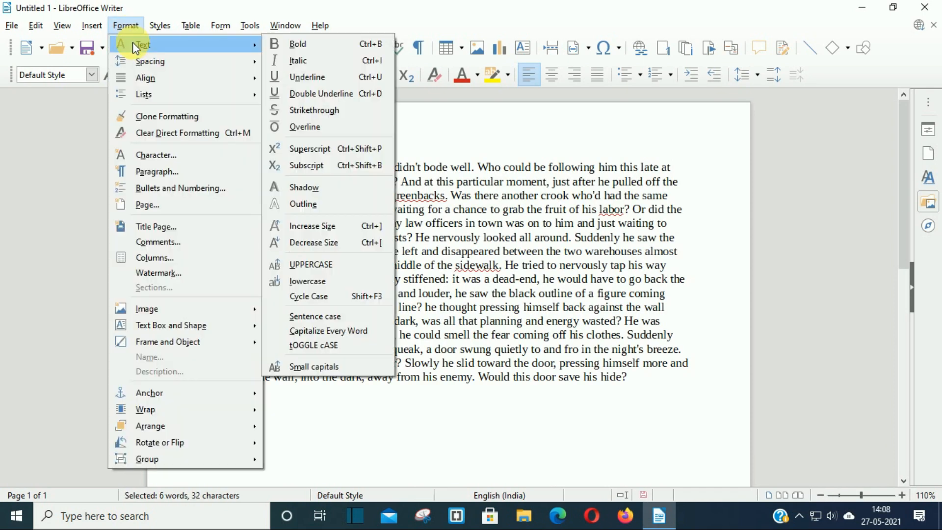
pyautogui.click(292, 44)
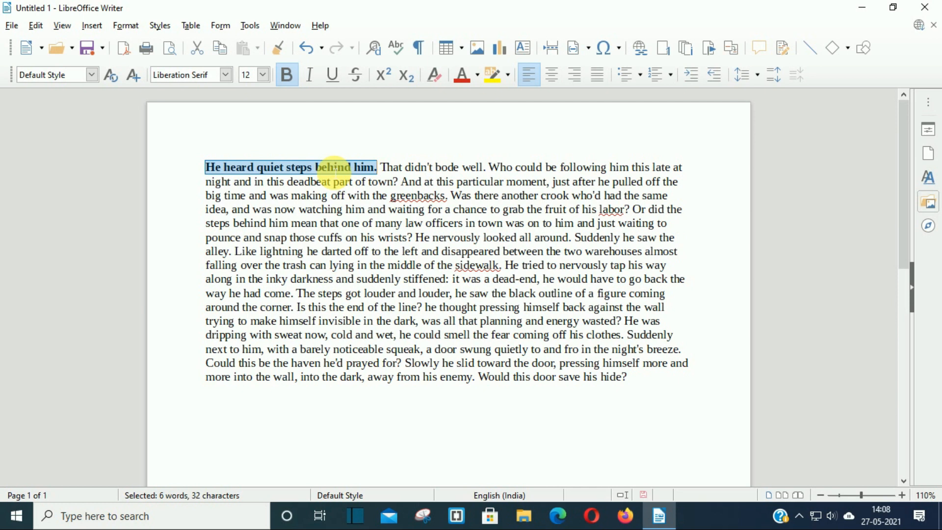
# Step: Toggle the bold formatting of the opening sentence, ending with regular weight
pyautogui.click(292, 81)
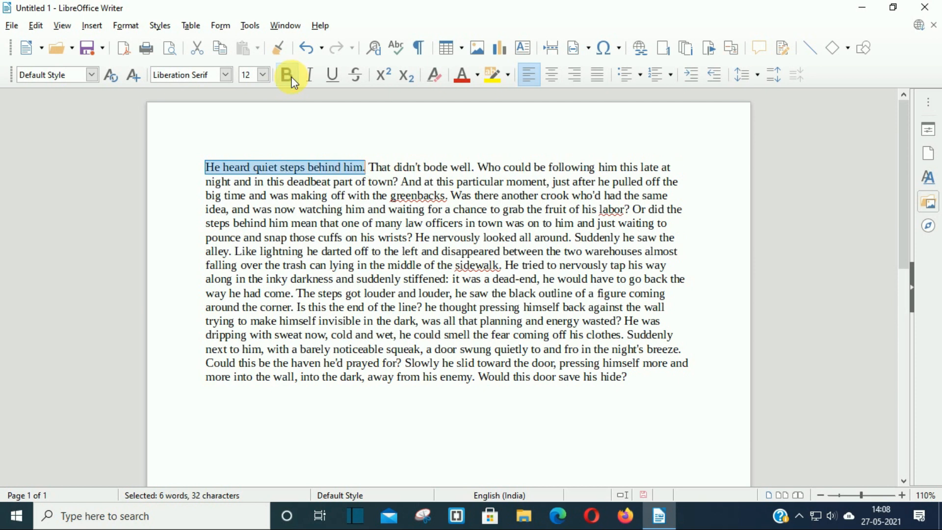
pyautogui.click(288, 76)
pyautogui.click(288, 75)
# Step: Italicize the selected opening sentence and take the italic formatting off again
pyautogui.click(137, 28)
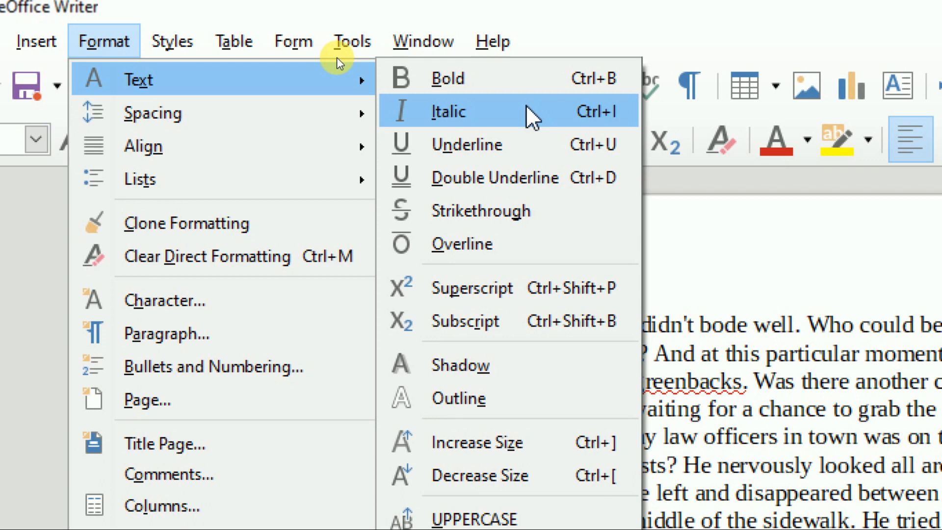
pyautogui.click(532, 117)
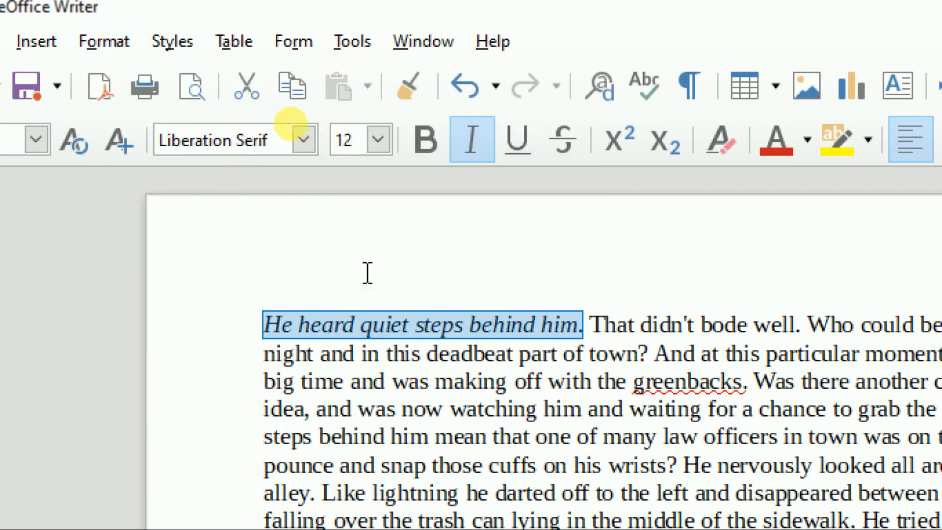
pyautogui.click(474, 140)
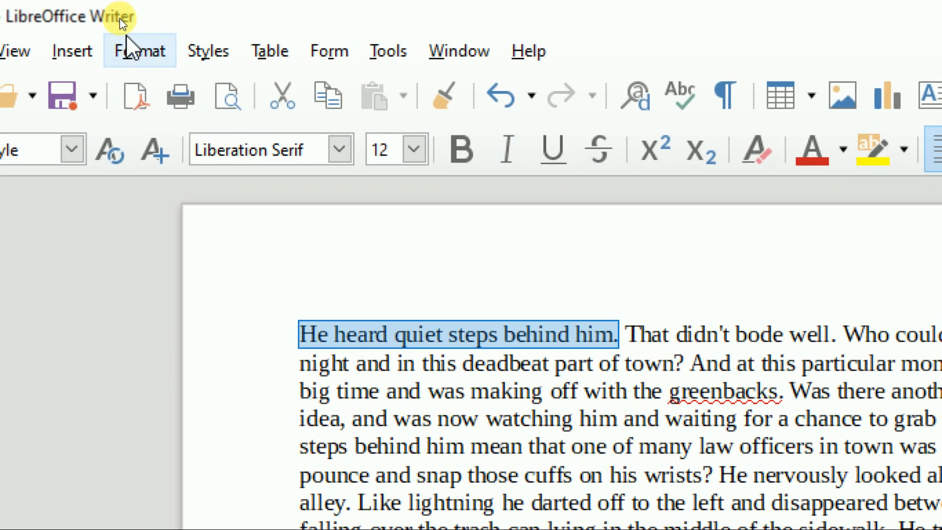
# Step: Underline the opening sentence with a single line and keep the sentence selected
pyautogui.click(139, 51)
pyautogui.moveTo(172, 90)
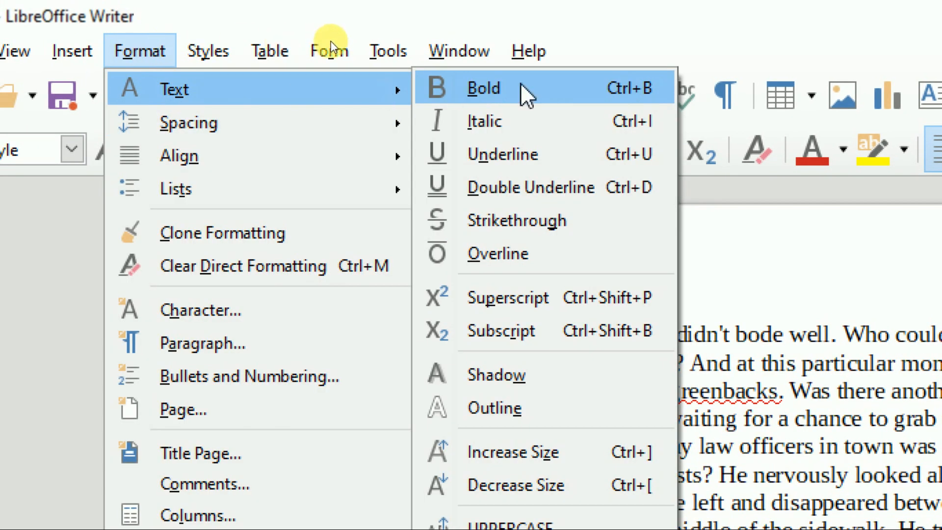
pyautogui.click(575, 158)
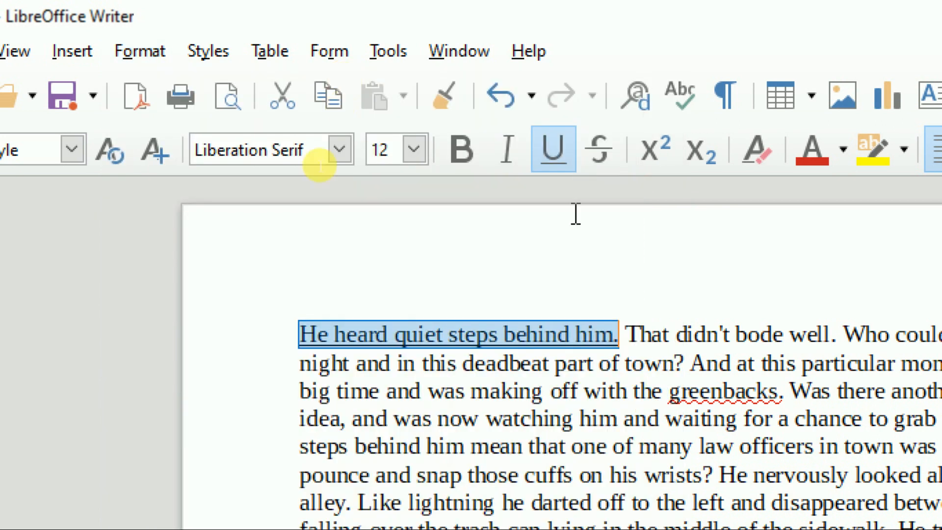
pyautogui.click(198, 435)
pyautogui.moveTo(290, 332)
pyautogui.mouseDown()
pyautogui.moveTo(353, 326)
pyautogui.moveTo(300, 333)
pyautogui.mouseUp()
pyautogui.keyDown('shift'); pyautogui.click(628, 334); pyautogui.keyUp('shift')
pyautogui.moveTo(627, 334); pyautogui.dragTo(613, 335)
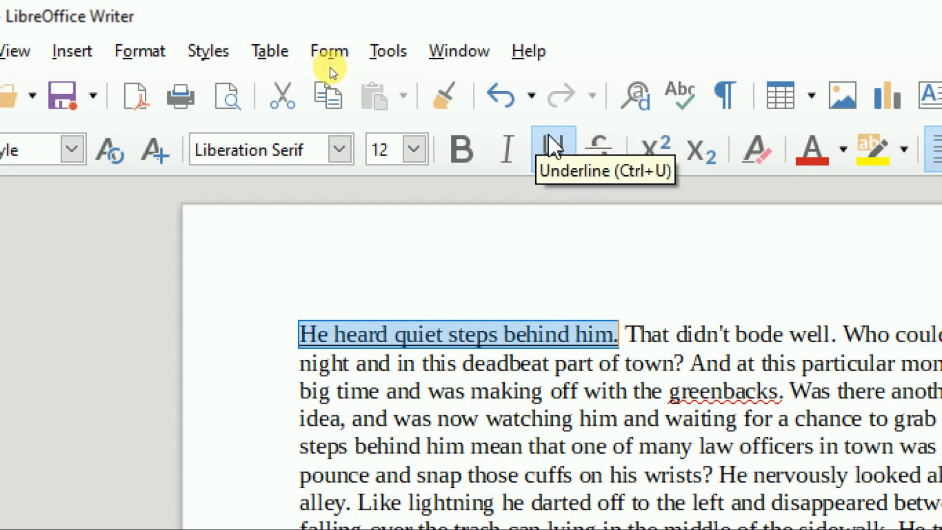
# Step: Apply a double underline to the opening sentence and deselect it
pyautogui.click(162, 52)
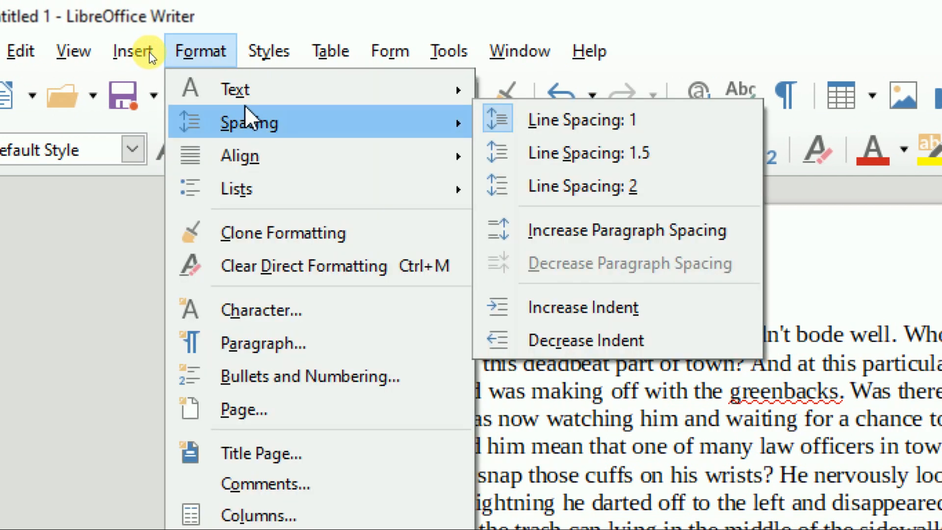
pyautogui.moveTo(248, 91)
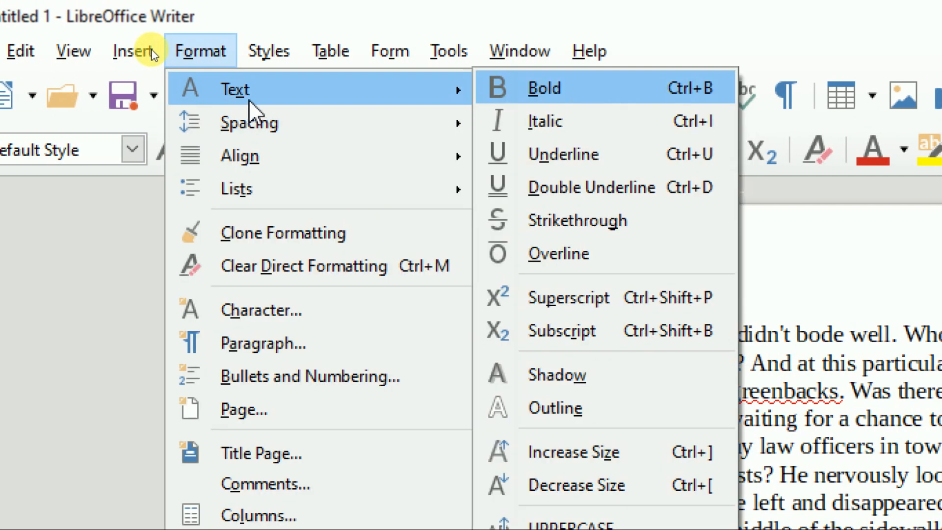
pyautogui.click(582, 187)
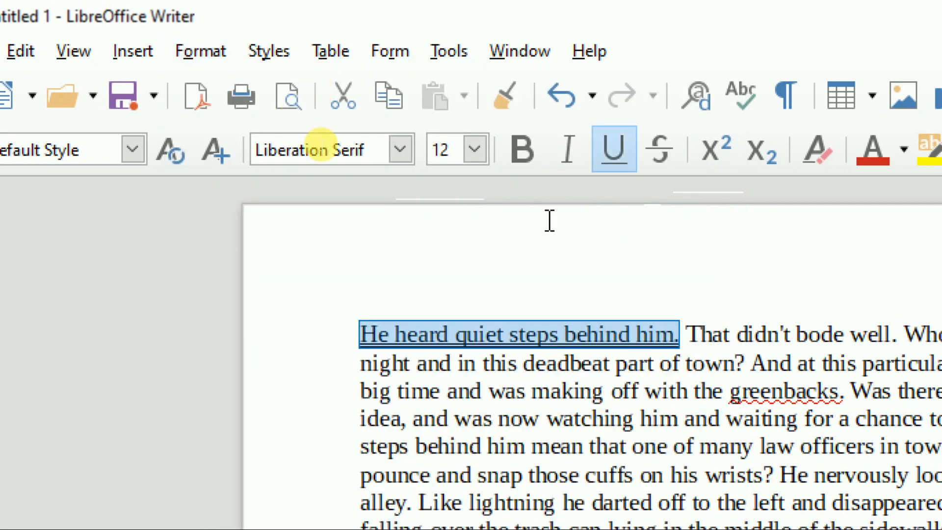
pyautogui.click(639, 362)
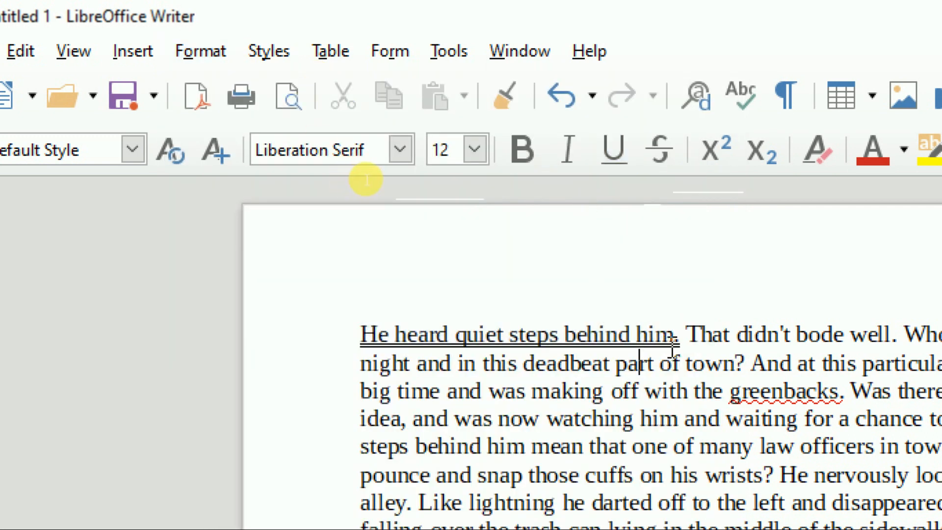
# Step: Reselect the opening sentence and remove its double underline
pyautogui.moveTo(681, 346); pyautogui.dragTo(307, 347)
pyautogui.click(201, 51)
pyautogui.moveTo(368, 89)
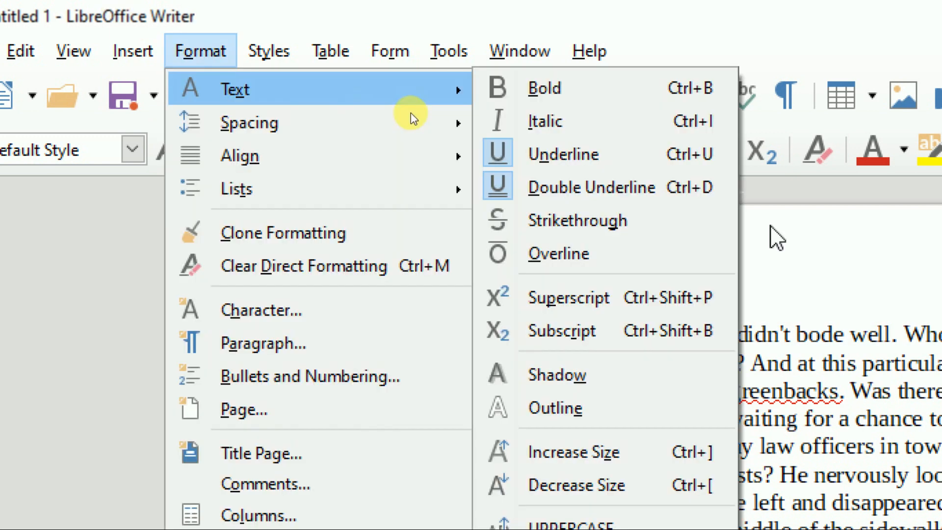
pyautogui.click(644, 155)
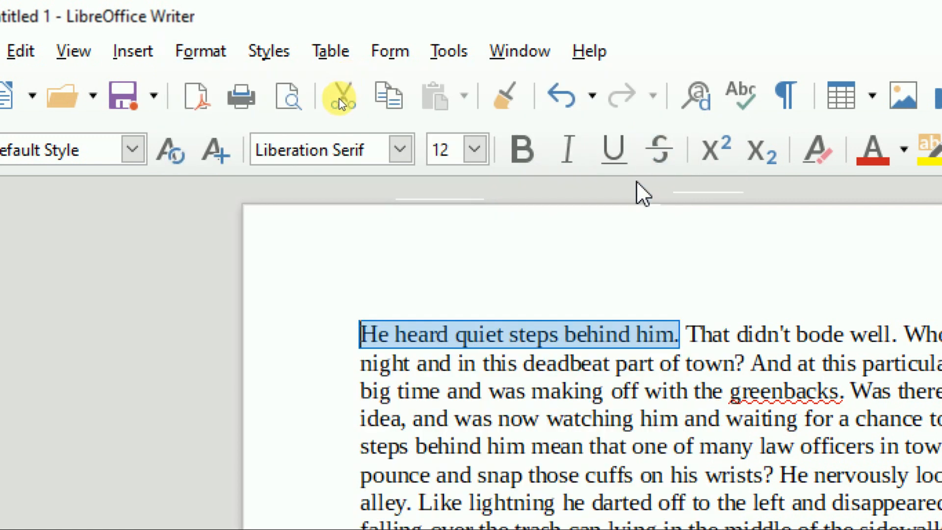
# Step: Strike through the opening sentence and deselect it
pyautogui.click(177, 55)
pyautogui.moveTo(215, 98)
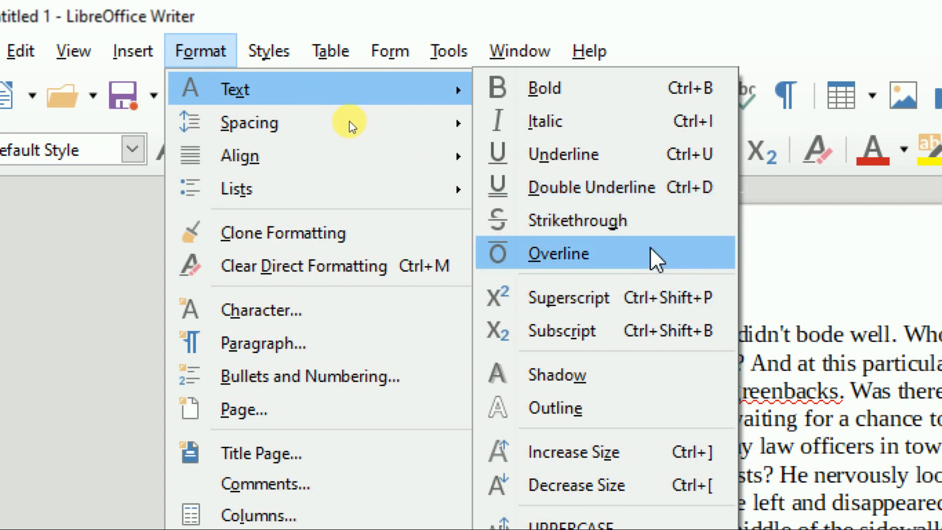
pyautogui.click(640, 228)
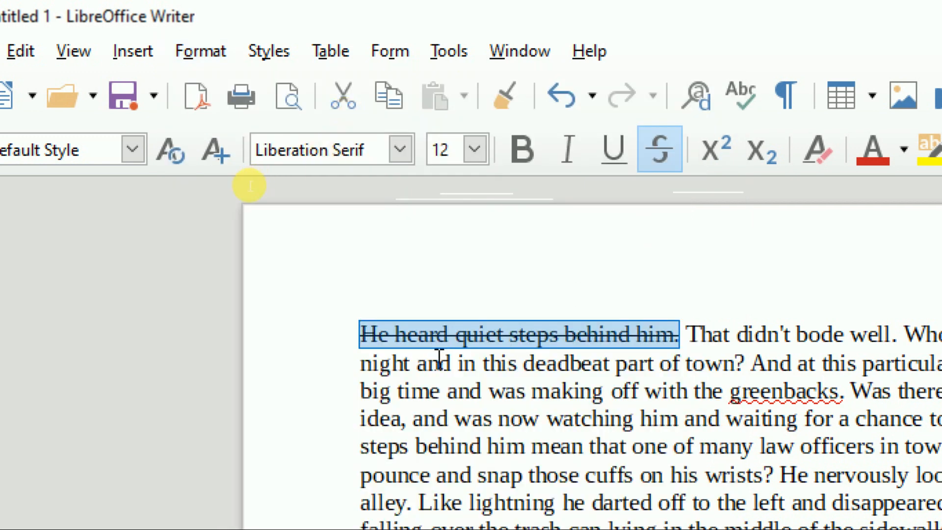
pyautogui.click(542, 492)
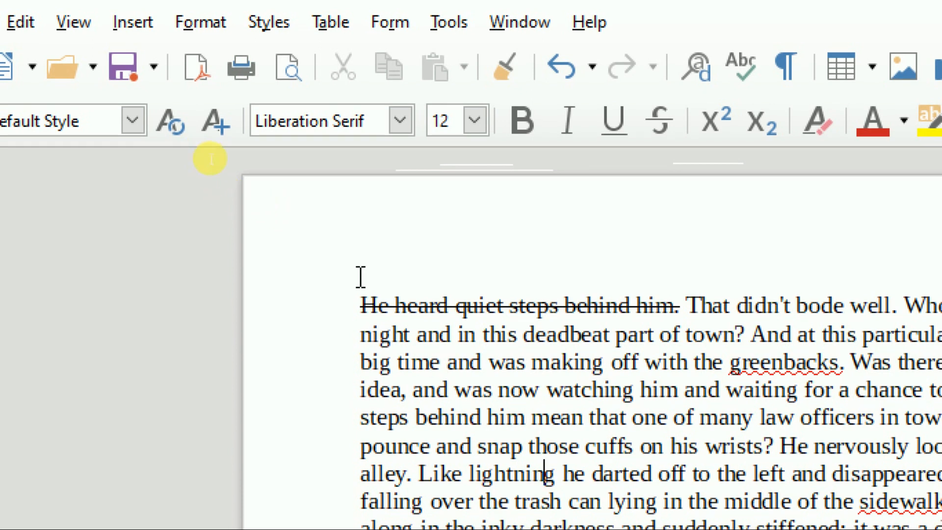
# Step: Reselect the opening sentence and remove its strikethrough
pyautogui.moveTo(680, 306); pyautogui.dragTo(360, 307)
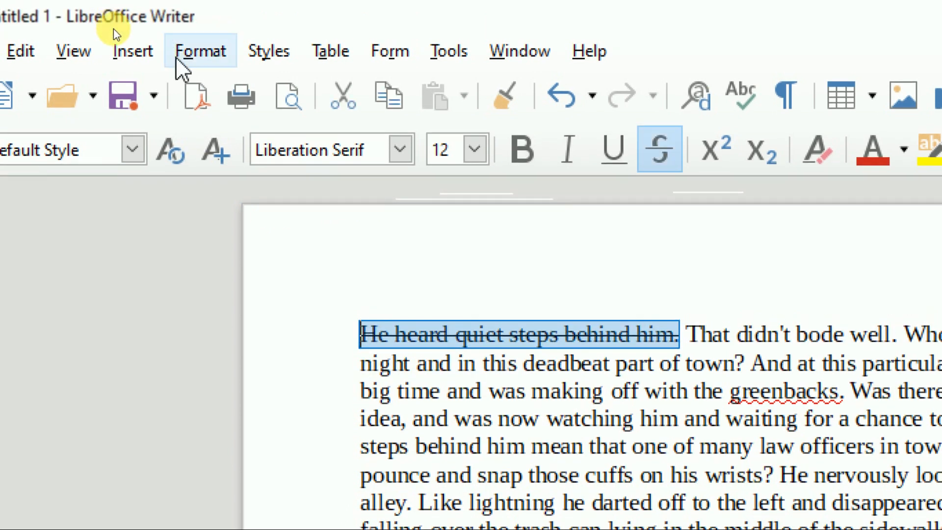
pyautogui.click(170, 50)
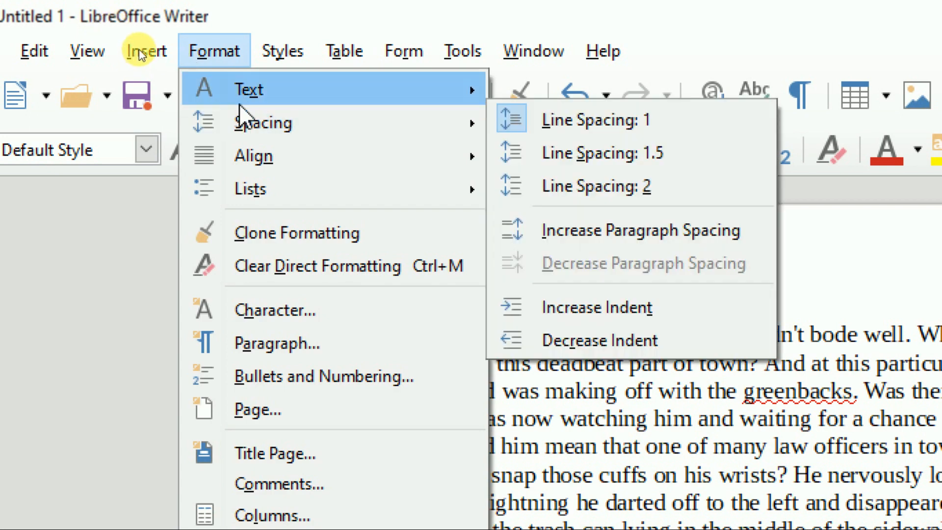
pyautogui.moveTo(412, 96)
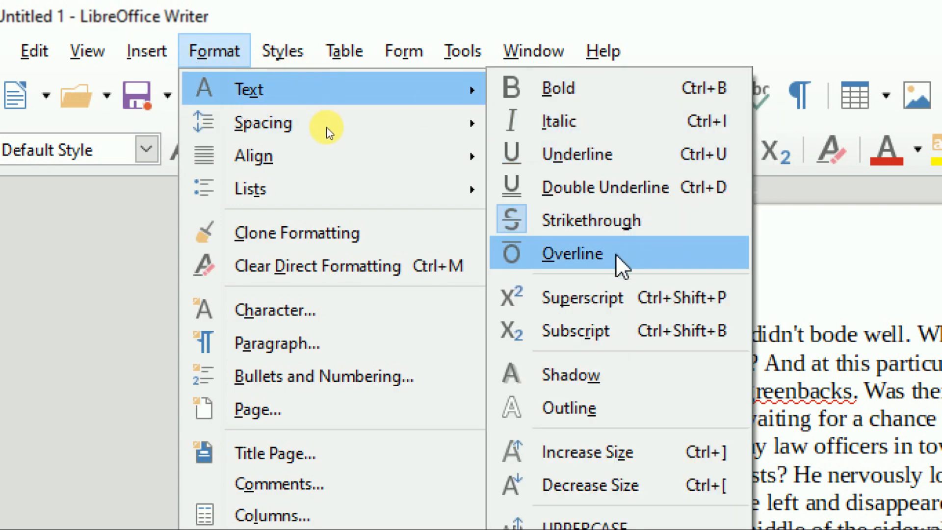
pyautogui.click(160, 19)
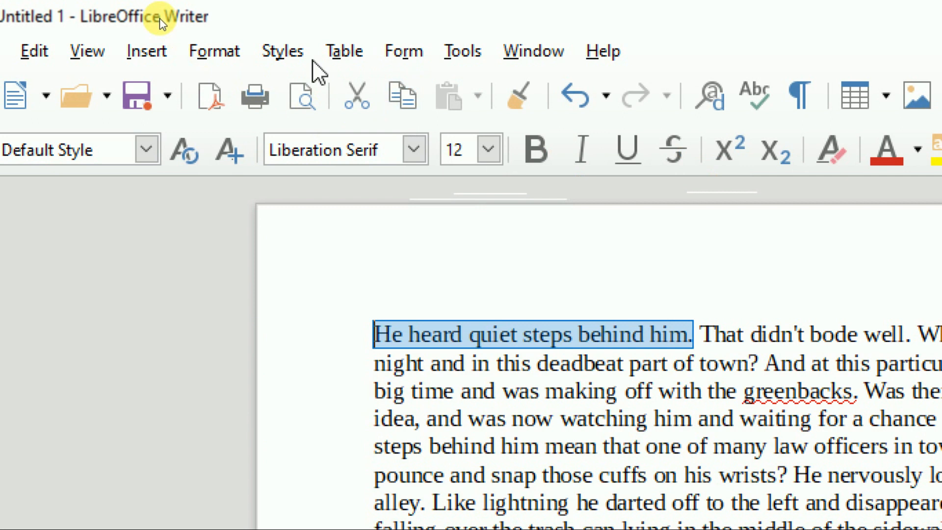
# Step: Apply an overline to the opening sentence and deselect it
pyautogui.click(231, 51)
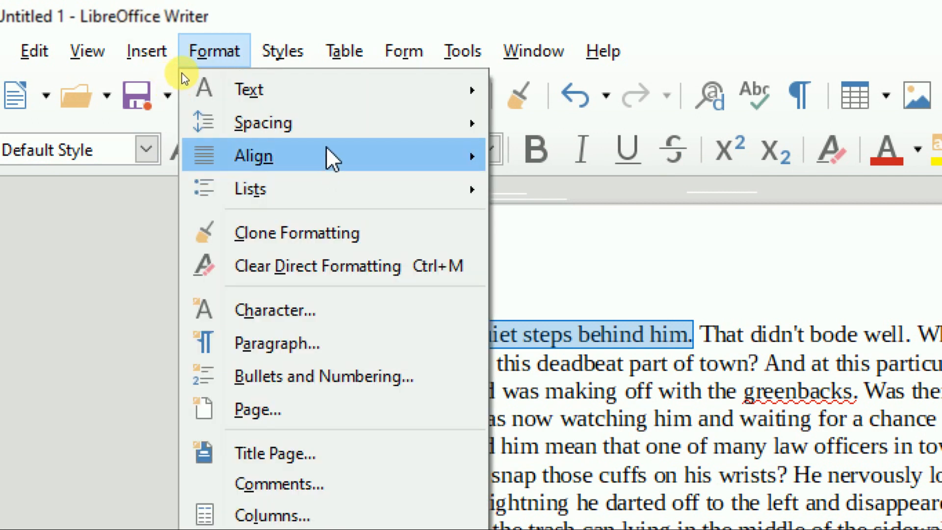
pyautogui.moveTo(357, 105)
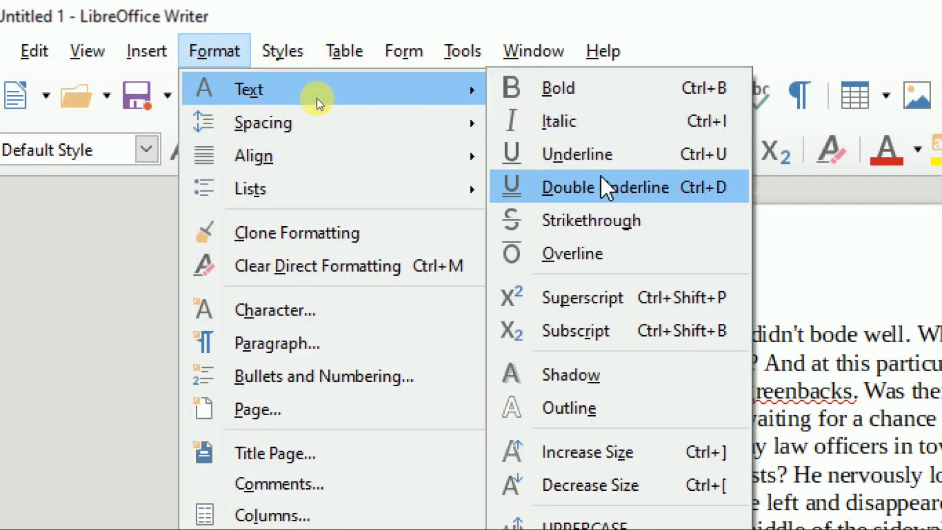
pyautogui.click(588, 260)
pyautogui.click(371, 332)
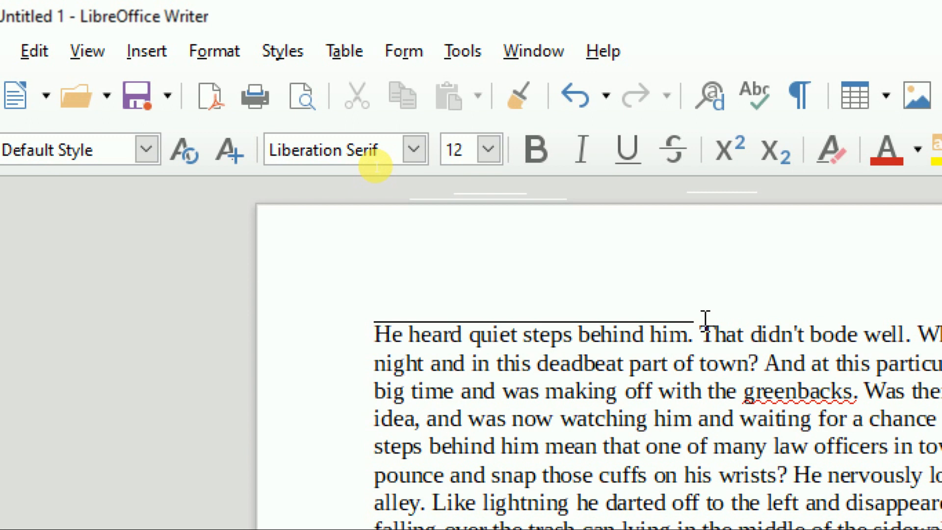
# Step: Reselect the opening sentence with its trailing space and switch its overline off
pyautogui.moveTo(702, 327); pyautogui.dragTo(375, 333)
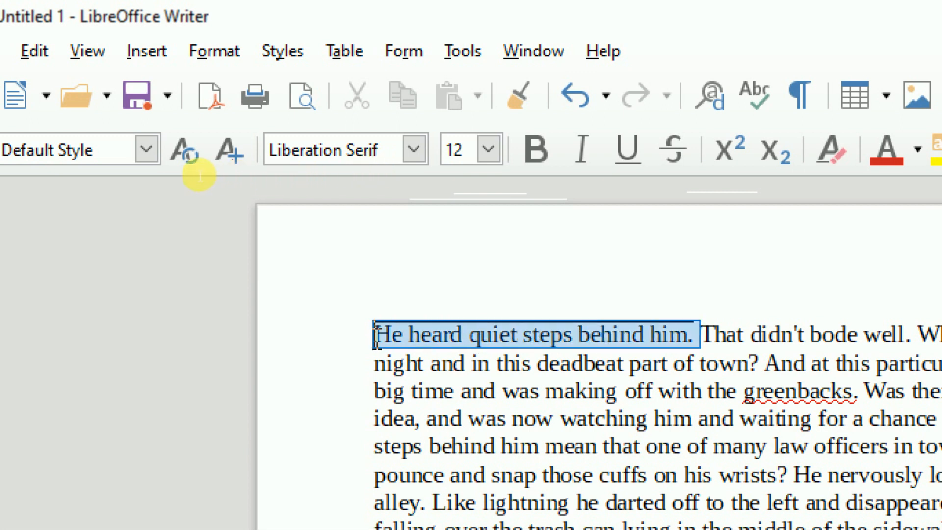
pyautogui.click(213, 51)
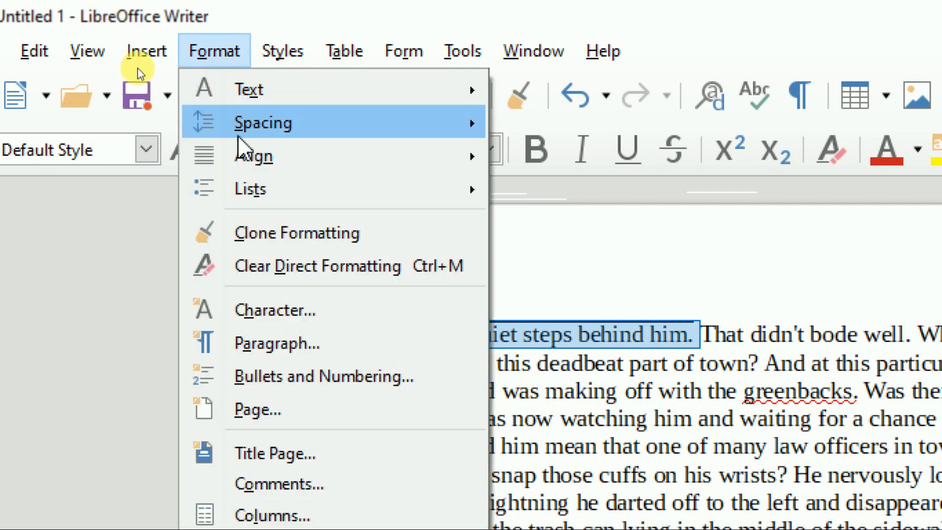
pyautogui.moveTo(256, 121)
pyautogui.moveTo(255, 89)
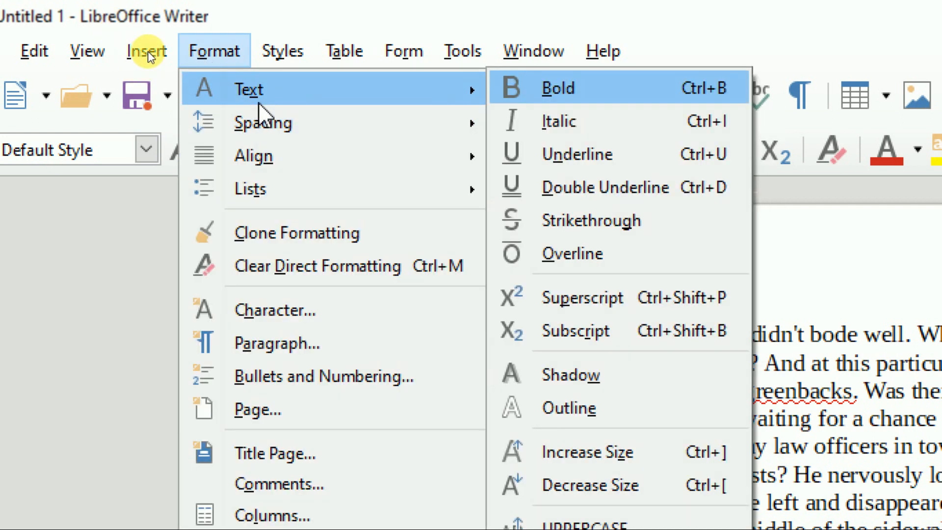
pyautogui.click(648, 264)
pyautogui.click(214, 51)
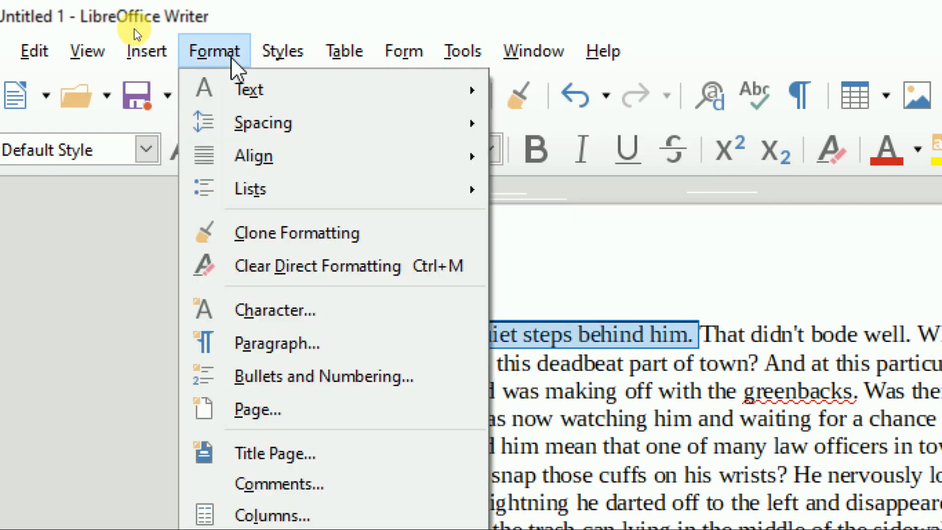
pyautogui.moveTo(252, 89)
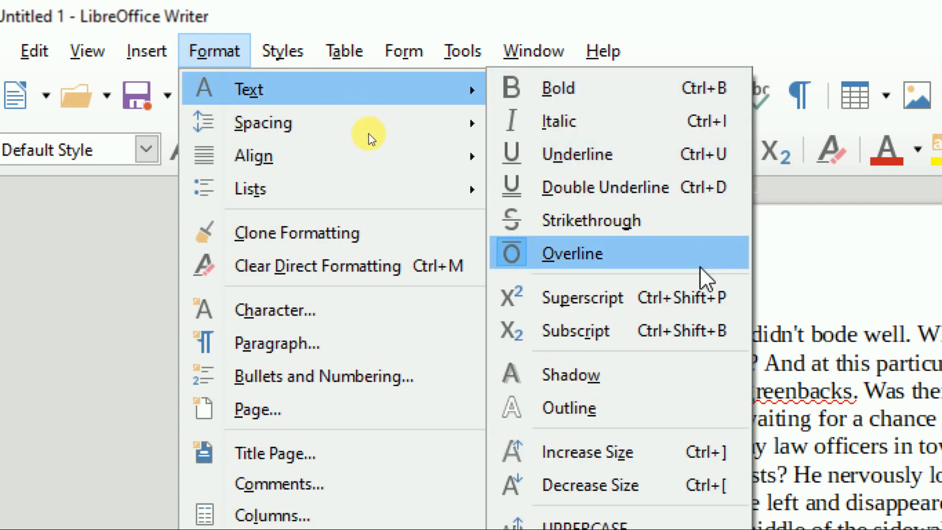
pyautogui.click(721, 296)
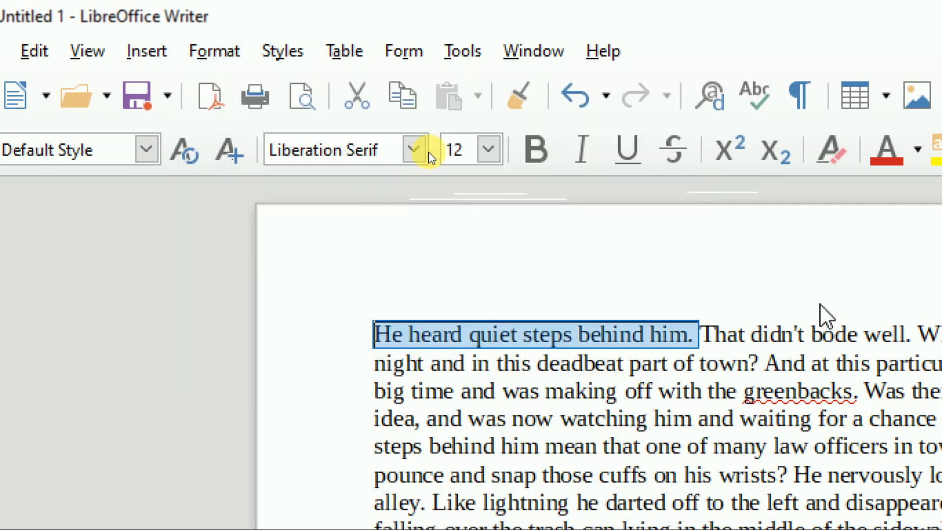
# Step: Add 252 on a line below the story and format its final 2 as superscript
pyautogui.scroll(-5, 716, 305)
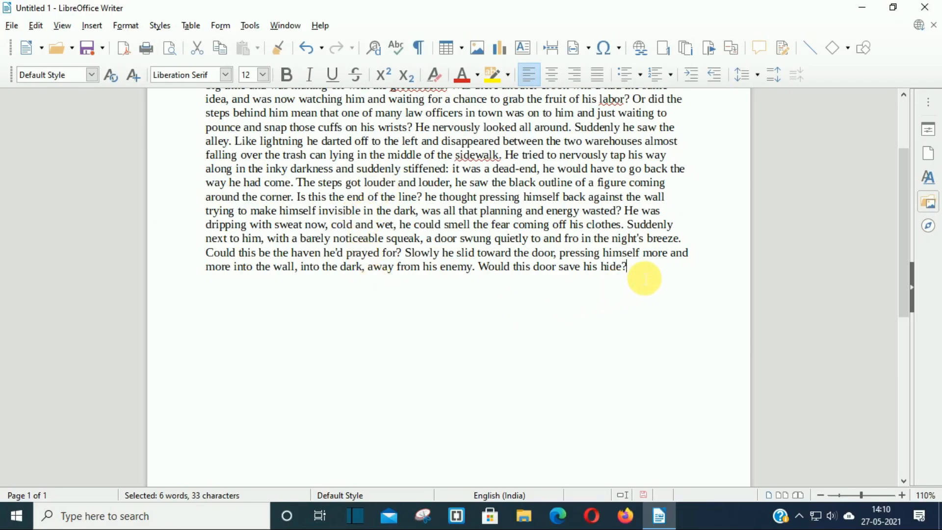
pyautogui.press('Return')
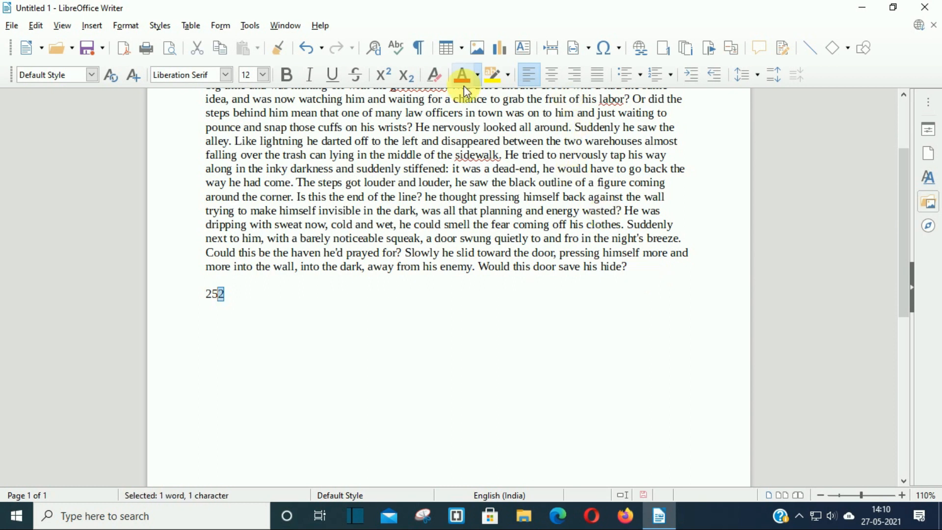
pyautogui.click(128, 23)
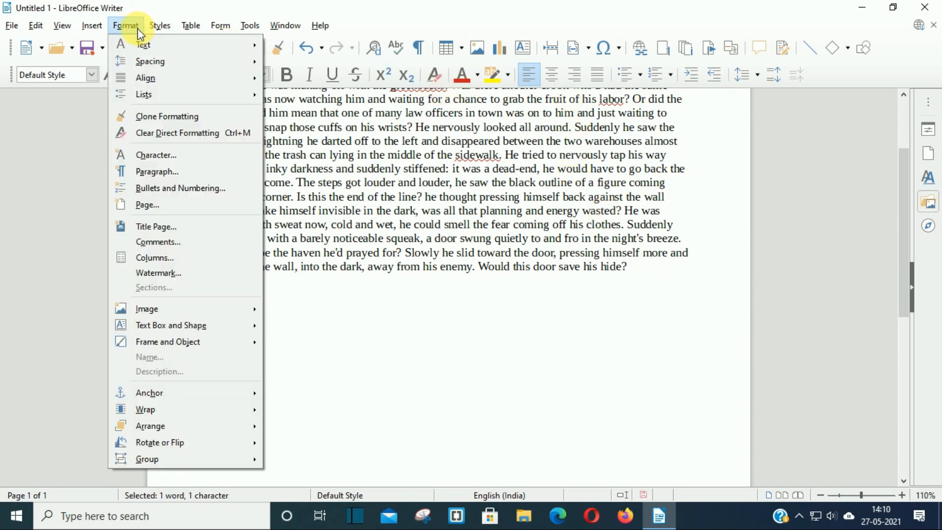
pyautogui.moveTo(147, 44)
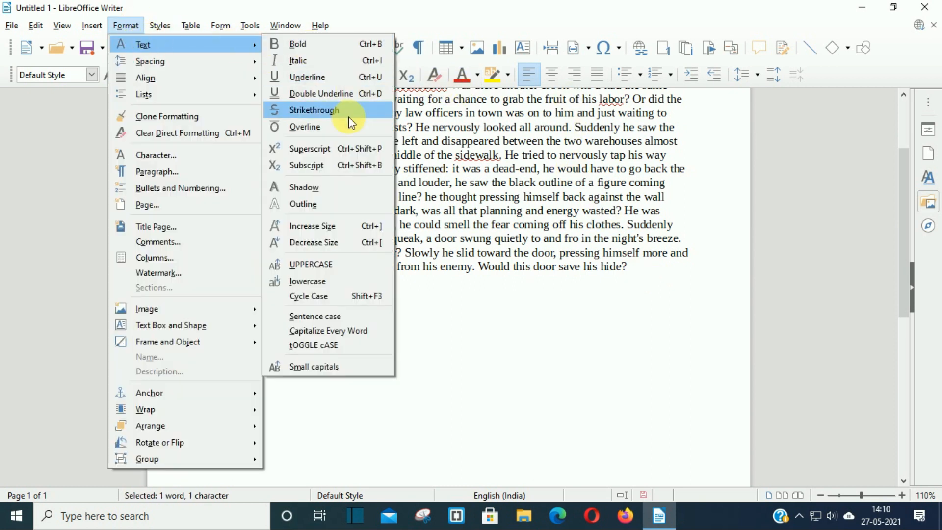
pyautogui.click(343, 148)
pyautogui.click(259, 321)
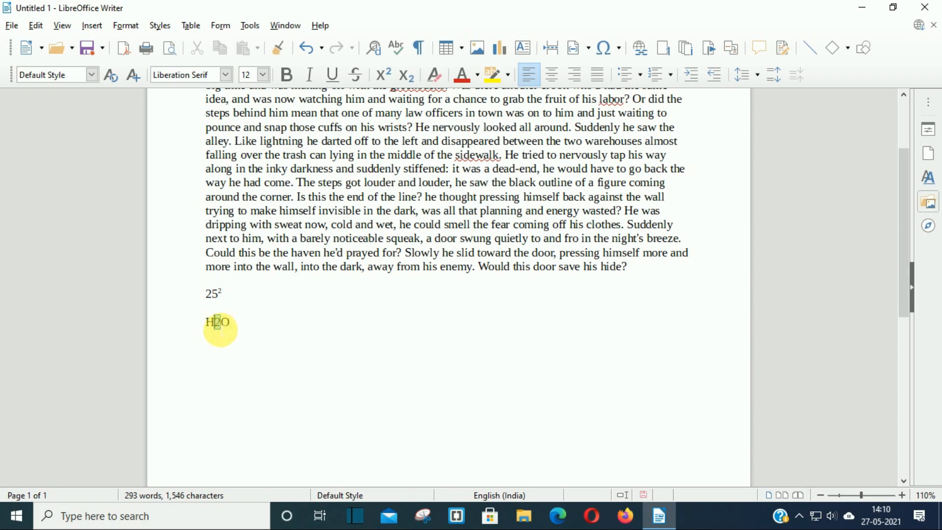
# Step: Format the 2 in H2O as subscript and deselect it
pyautogui.click(126, 26)
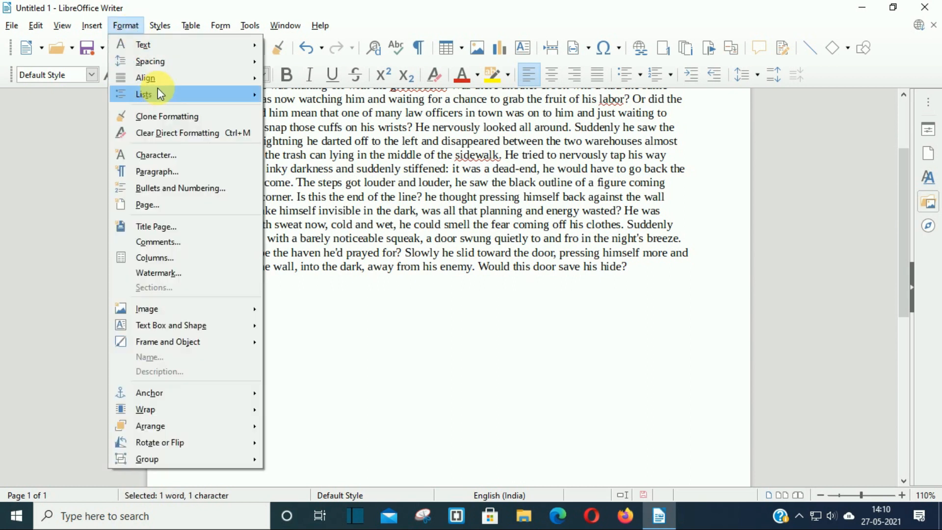
pyautogui.moveTo(164, 44)
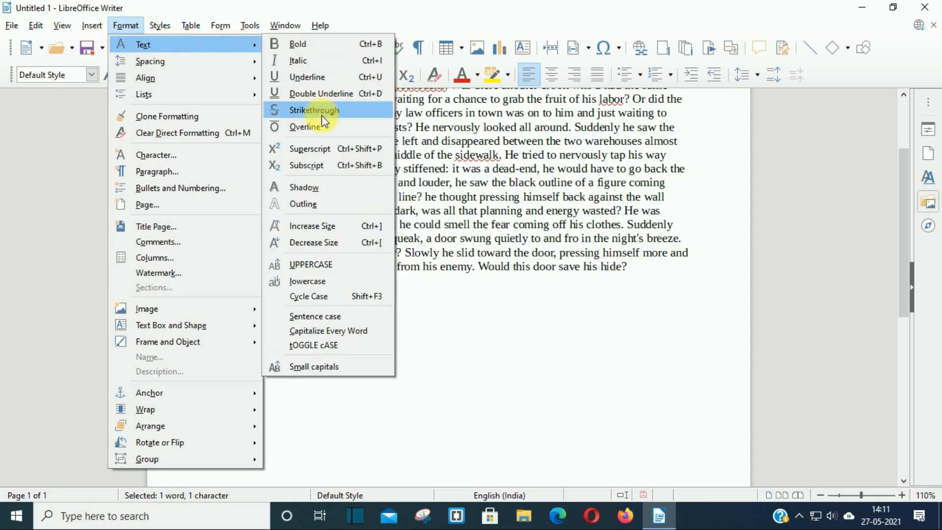
pyautogui.click(314, 165)
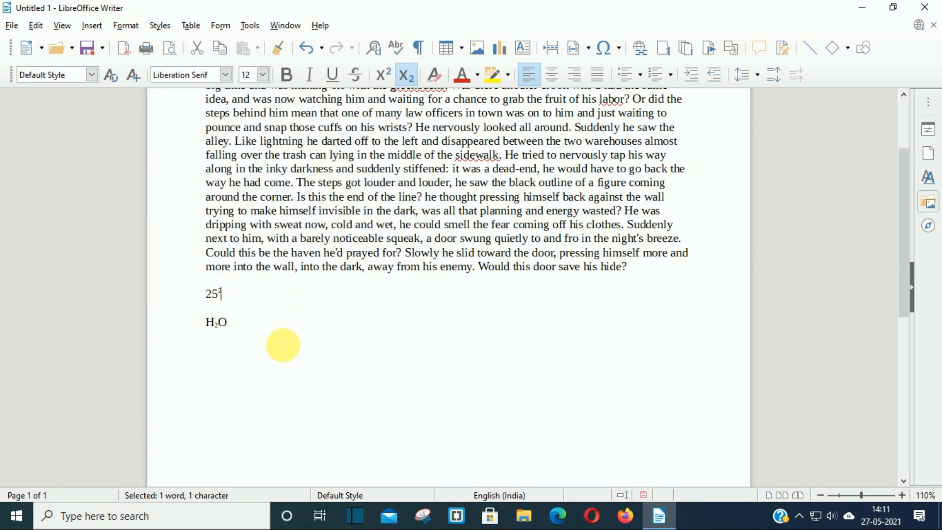
pyautogui.press('Right')
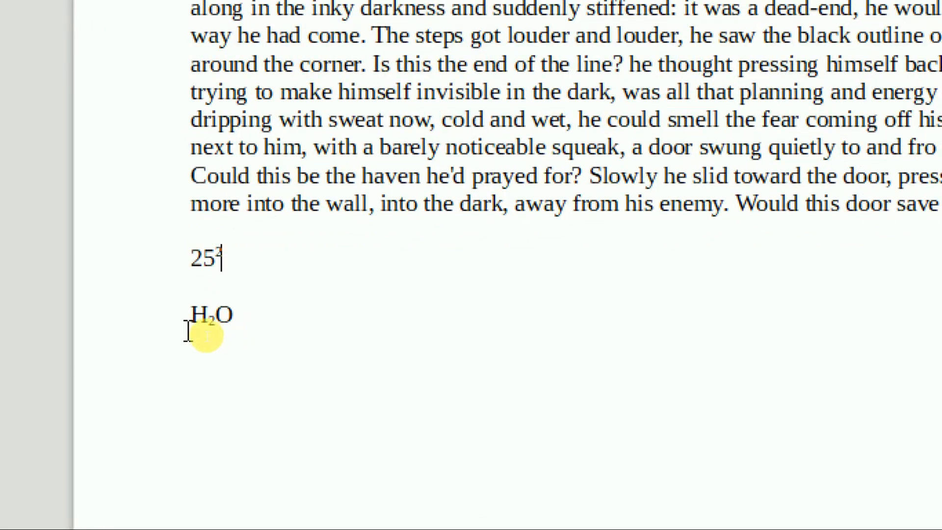
# Step: Apply a shadow to the end of the story, from "noticeable squeak" through "save his hide?", and deselect it
pyautogui.moveTo(626, 266); pyautogui.dragTo(347, 239)
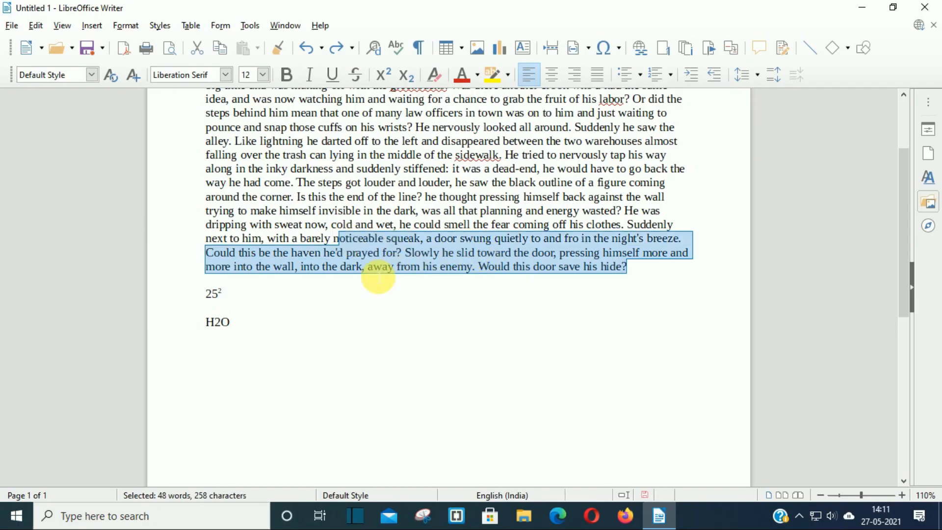
pyautogui.click(126, 25)
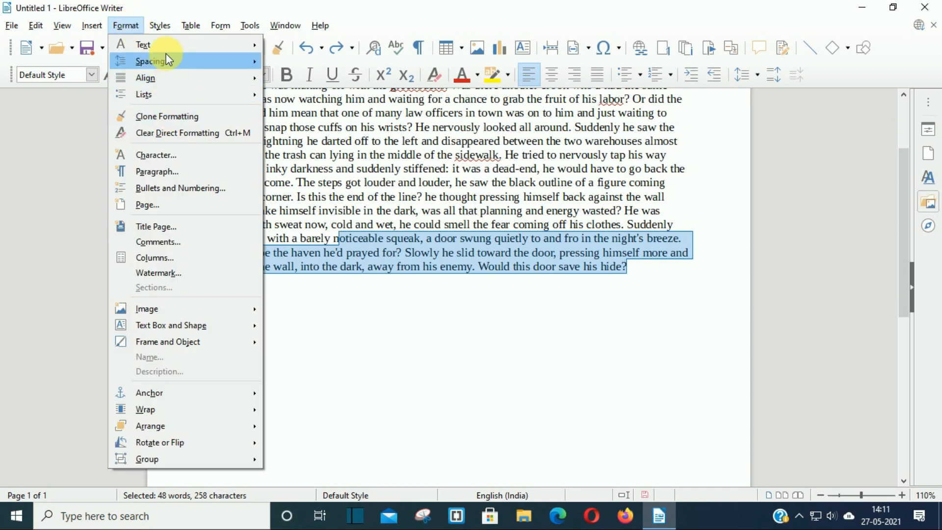
pyautogui.moveTo(166, 56)
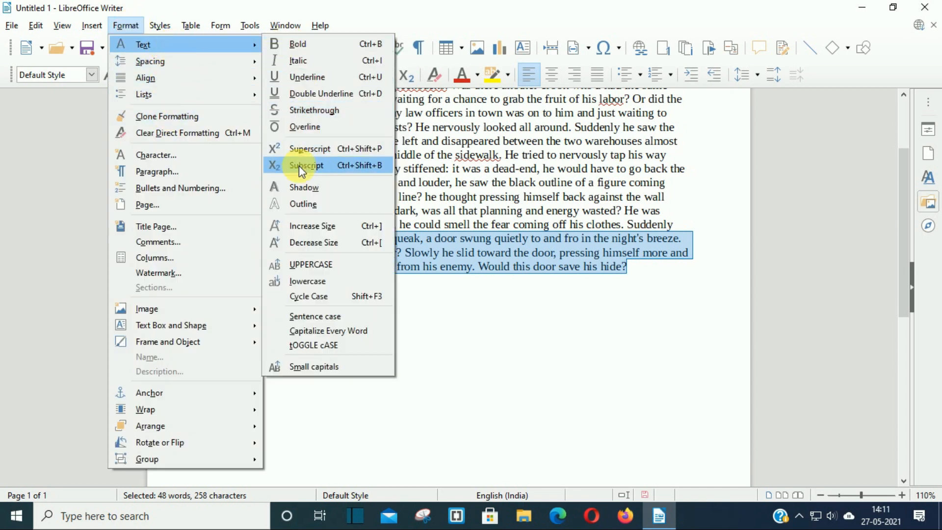
pyautogui.click(306, 188)
pyautogui.click(437, 319)
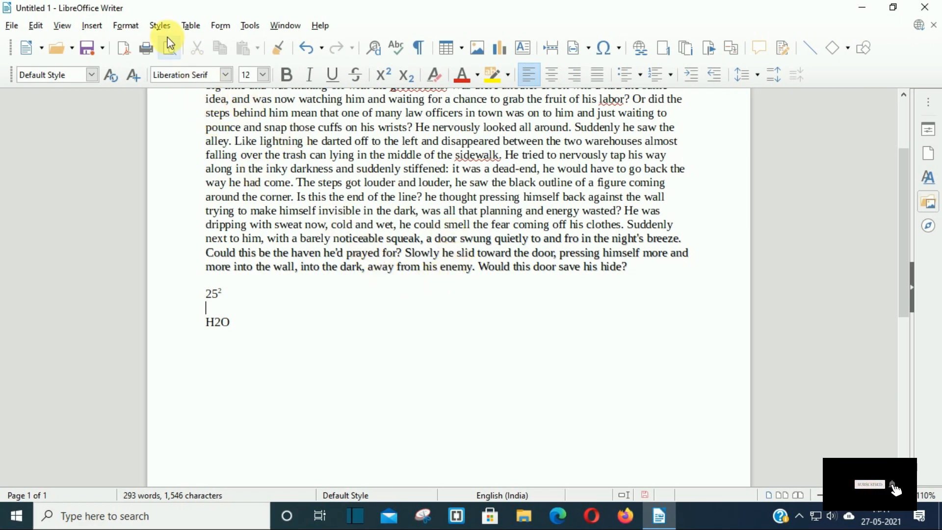
pyautogui.click(126, 26)
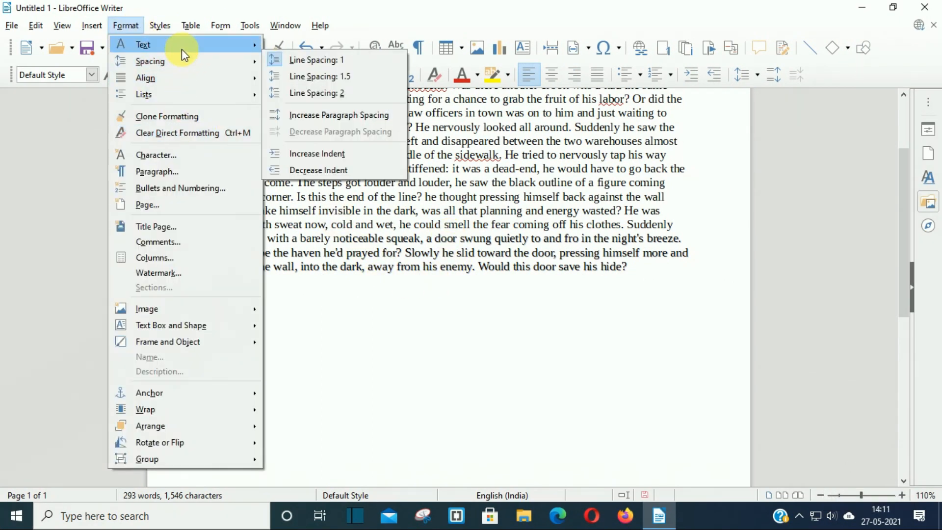
pyautogui.moveTo(181, 49)
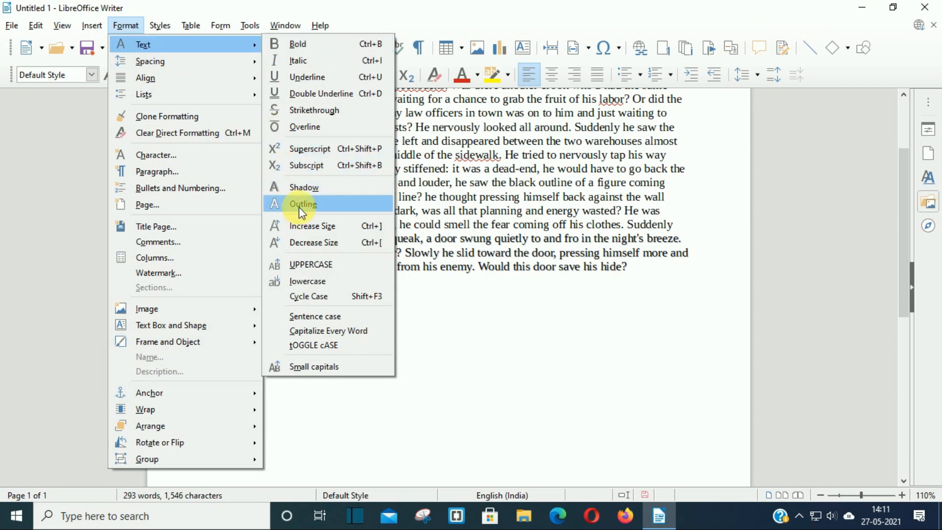
pyautogui.click(597, 324)
# Step: Apply the outline effect to the closing sentence "Would this door save his hide?" and deselect it
pyautogui.moveTo(633, 278); pyautogui.dragTo(481, 278)
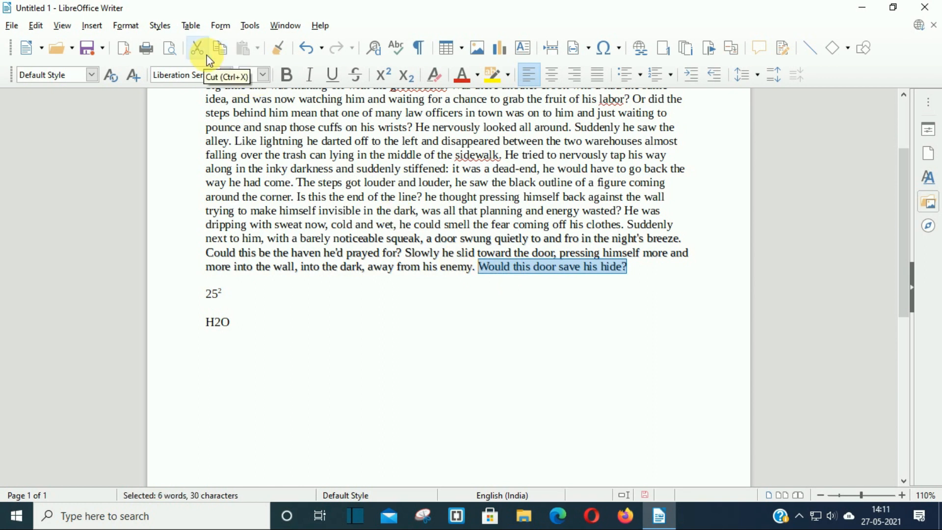
pyautogui.click(126, 25)
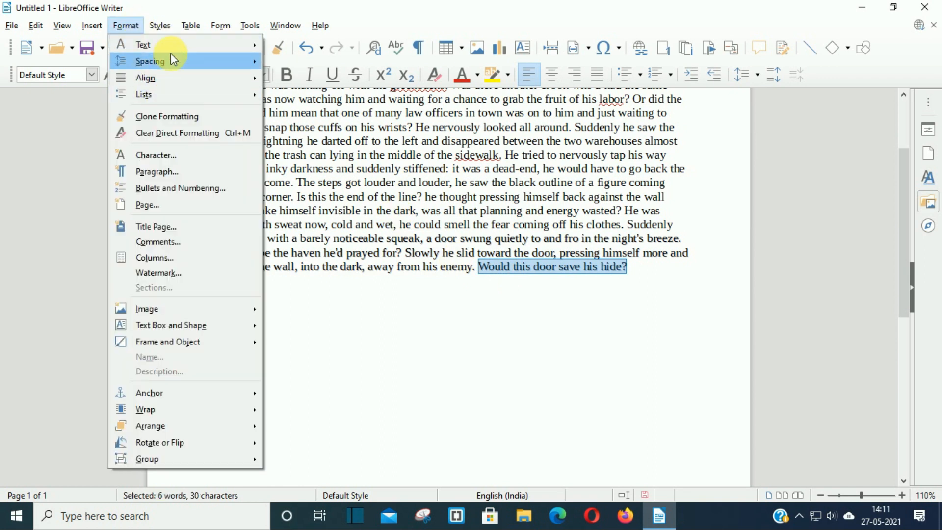
pyautogui.moveTo(169, 47)
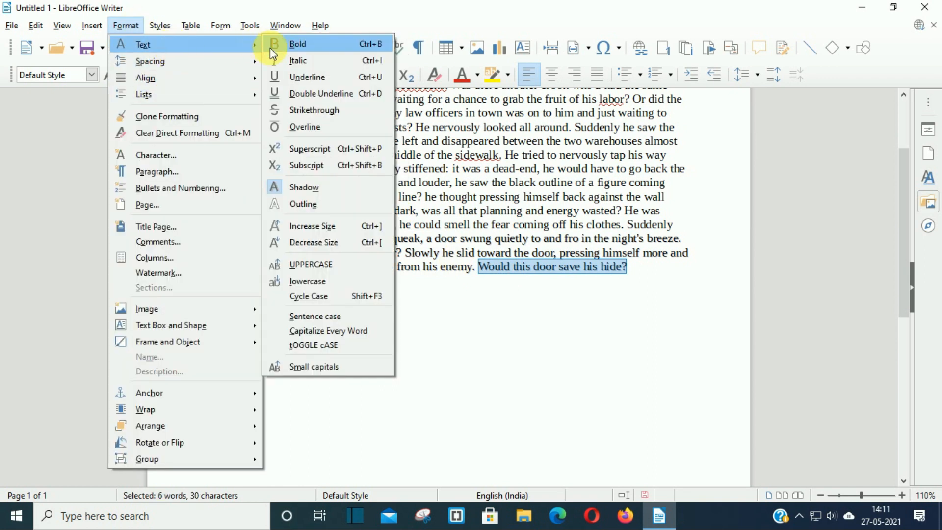
pyautogui.click(300, 202)
pyautogui.click(433, 287)
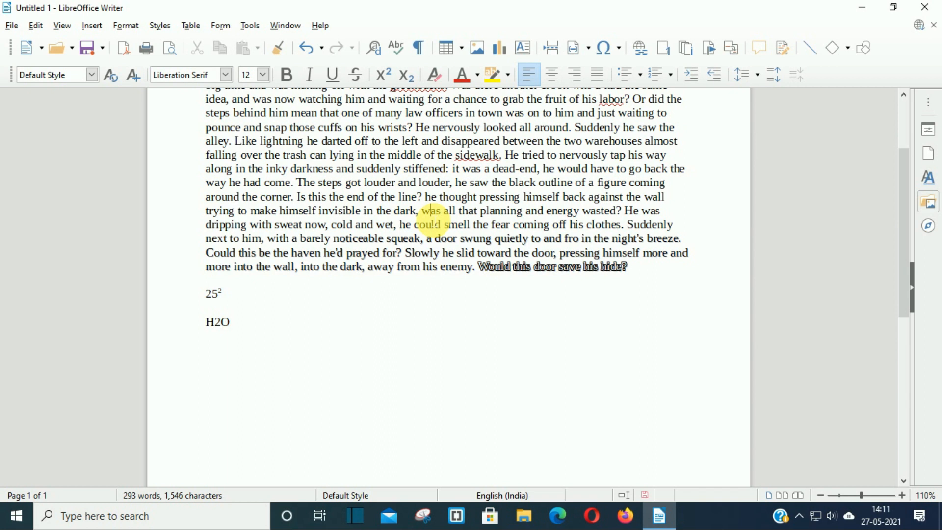
# Step: Clear the direct formatting from "dripping with sweat" through the H2O line and deselect the text
pyautogui.moveTo(641, 281); pyautogui.dragTo(483, 305)
pyautogui.doubleClick(368, 353)
pyautogui.moveTo(305, 358); pyautogui.dragTo(205, 226)
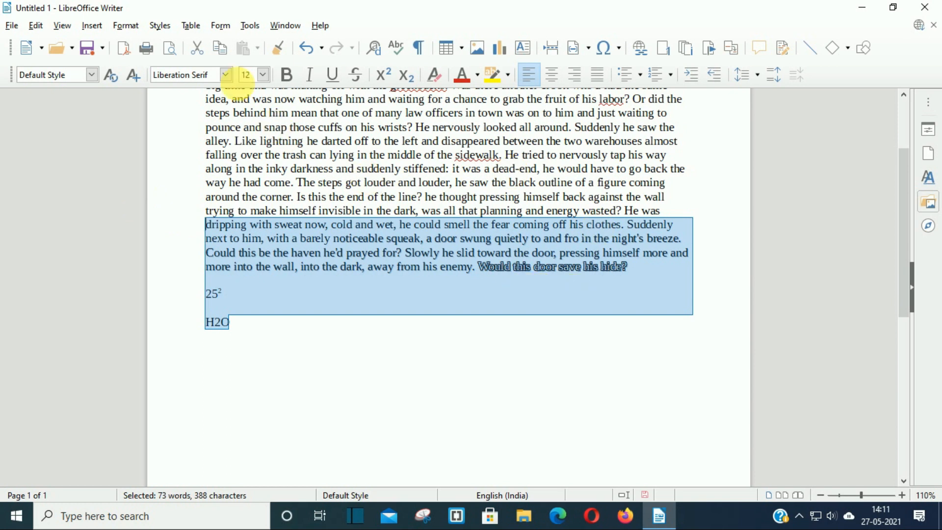
pyautogui.click(126, 25)
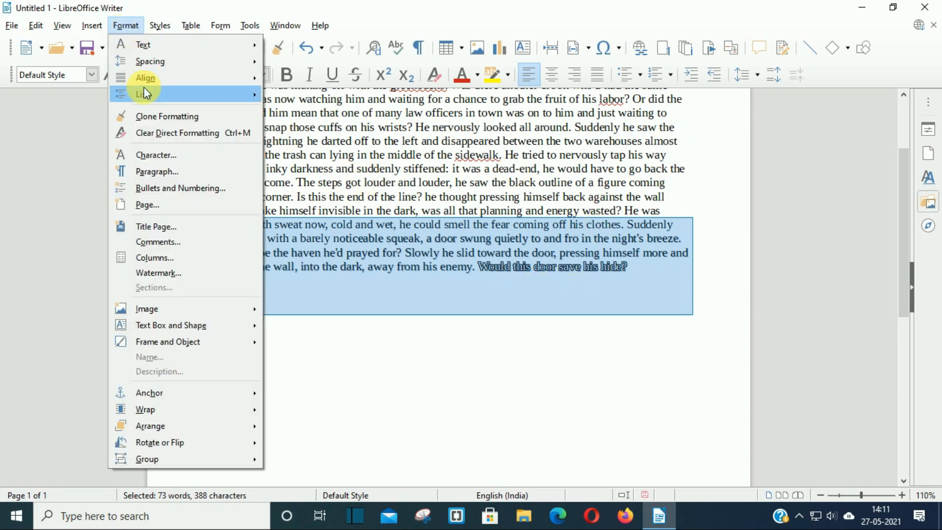
pyautogui.click(166, 132)
pyautogui.click(347, 348)
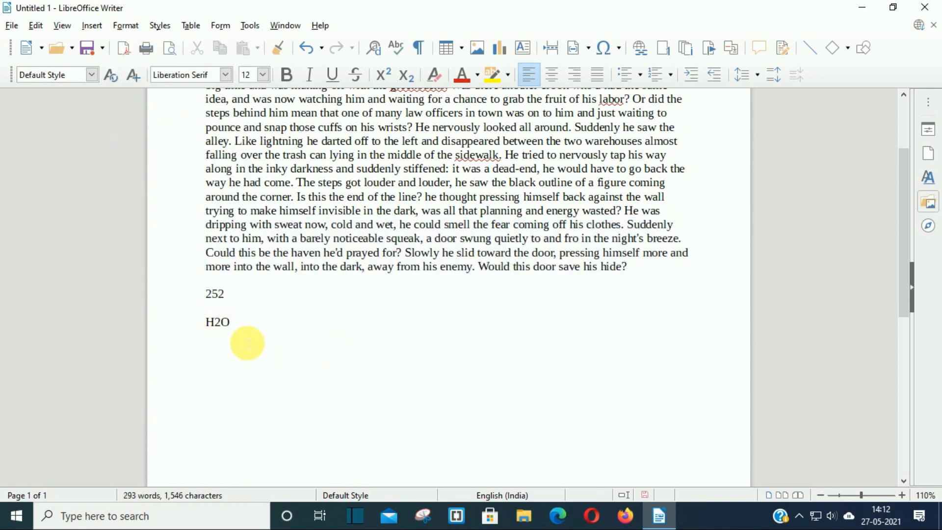
pyautogui.moveTo(255, 349); pyautogui.dragTo(194, 289)
pyautogui.click(125, 26)
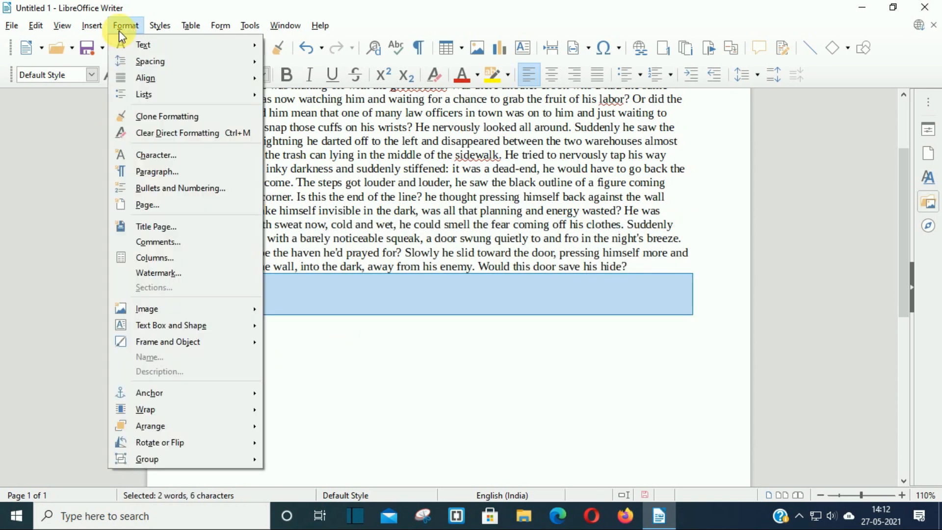
pyautogui.moveTo(165, 59)
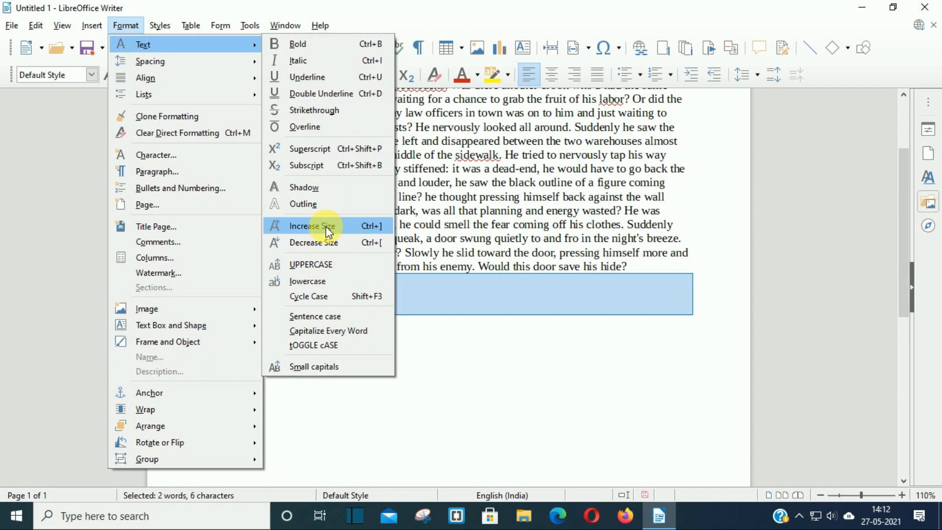
pyautogui.click(444, 342)
# Step: Enlarge the word "Like" before "lightning" by one size step and set its font size to 18
pyautogui.scroll(1, 439, 309)
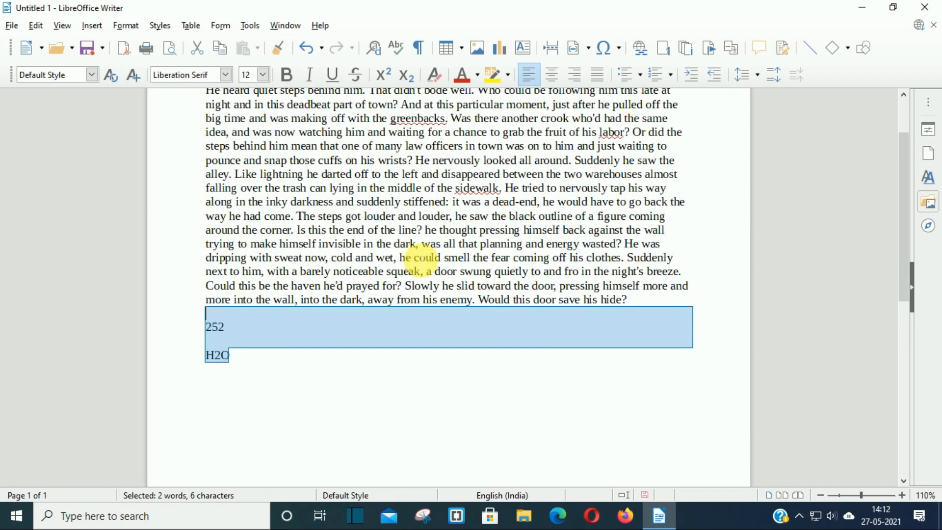
pyautogui.scroll(3, 421, 260)
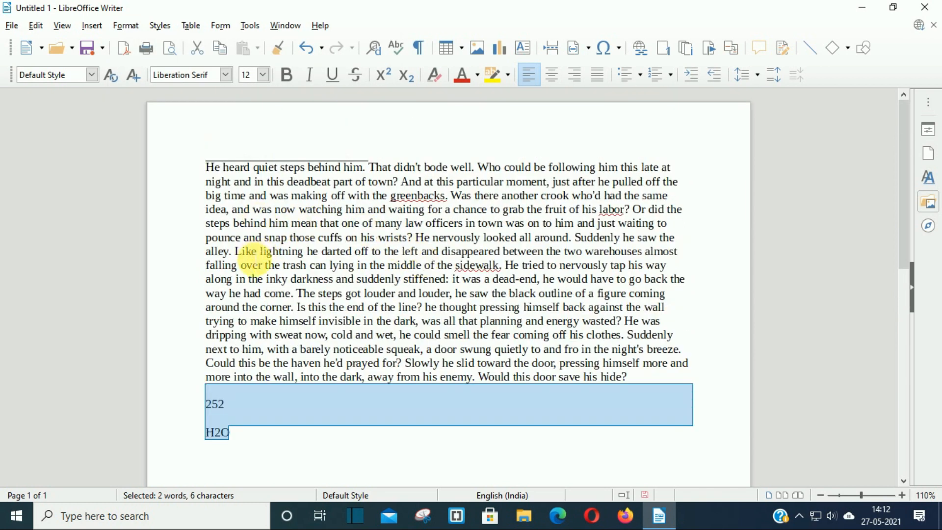
pyautogui.moveTo(236, 252); pyautogui.dragTo(257, 252)
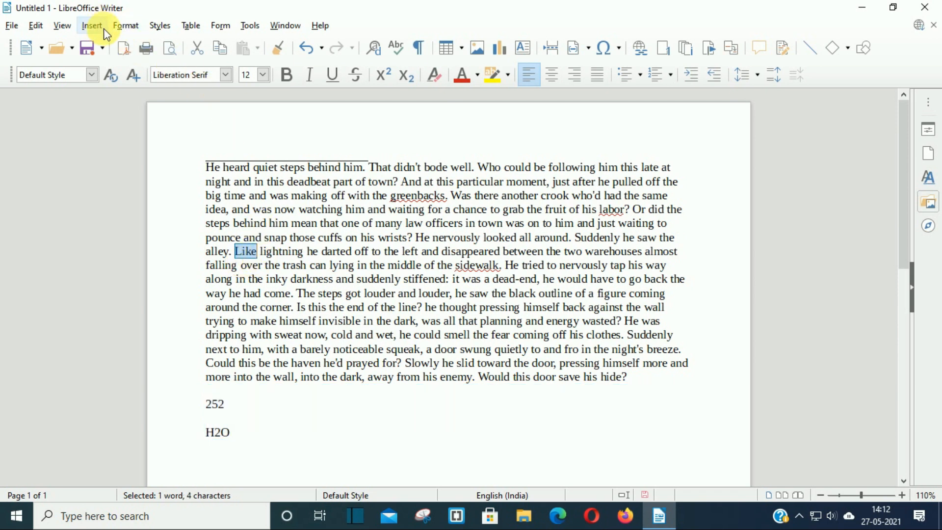
pyautogui.click(124, 26)
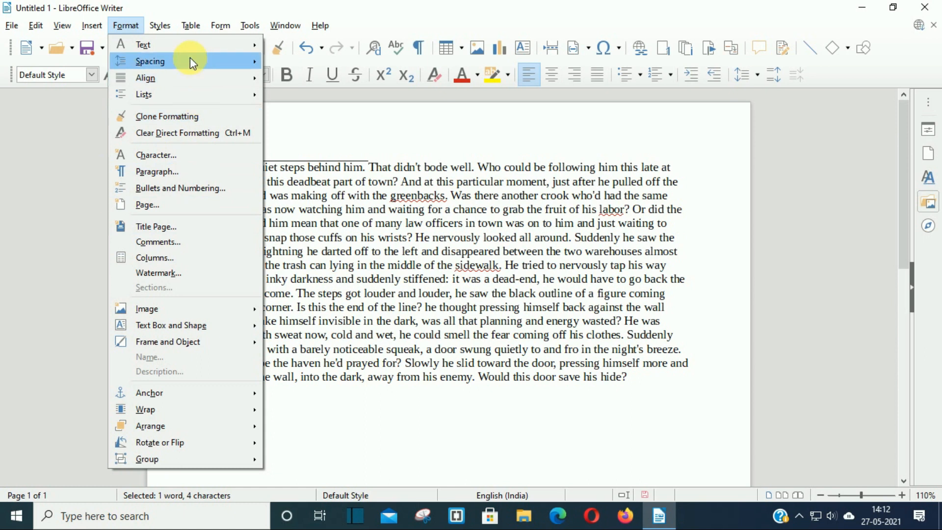
pyautogui.moveTo(202, 56)
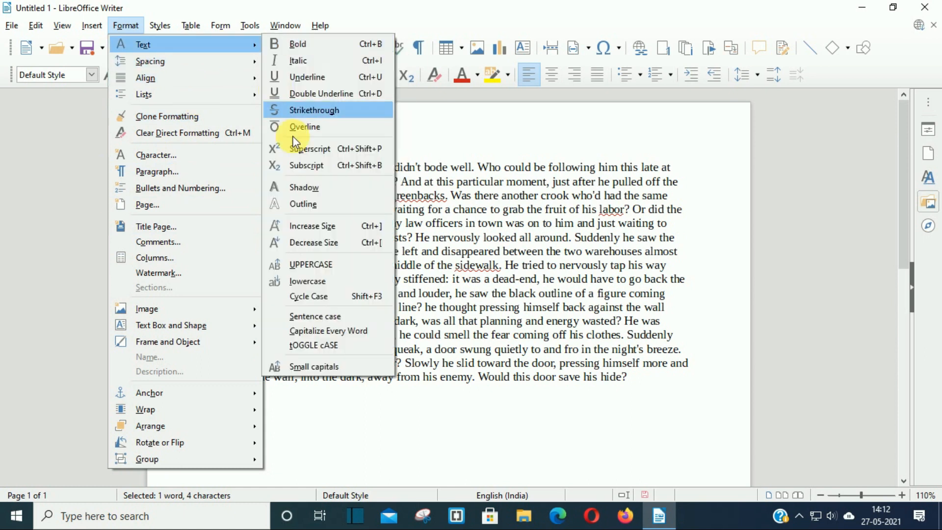
pyautogui.click(302, 223)
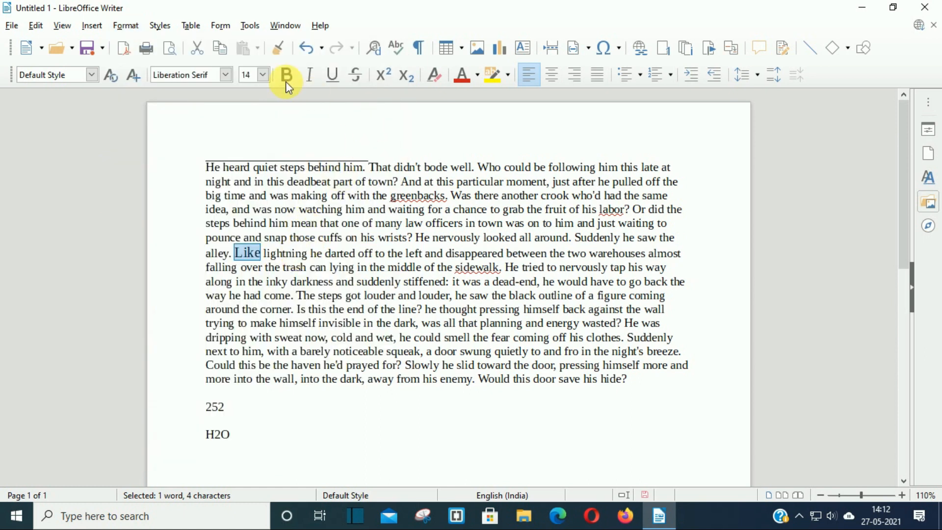
pyautogui.click(269, 74)
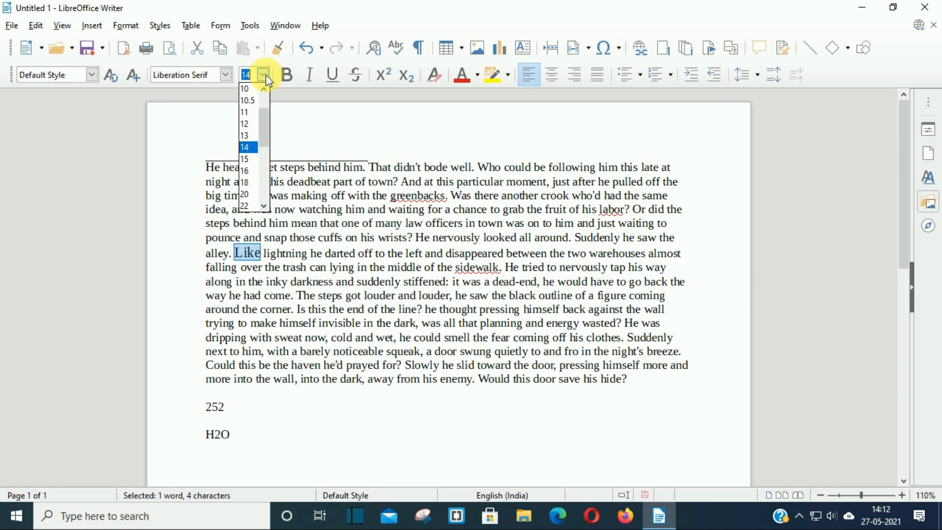
pyautogui.click(255, 184)
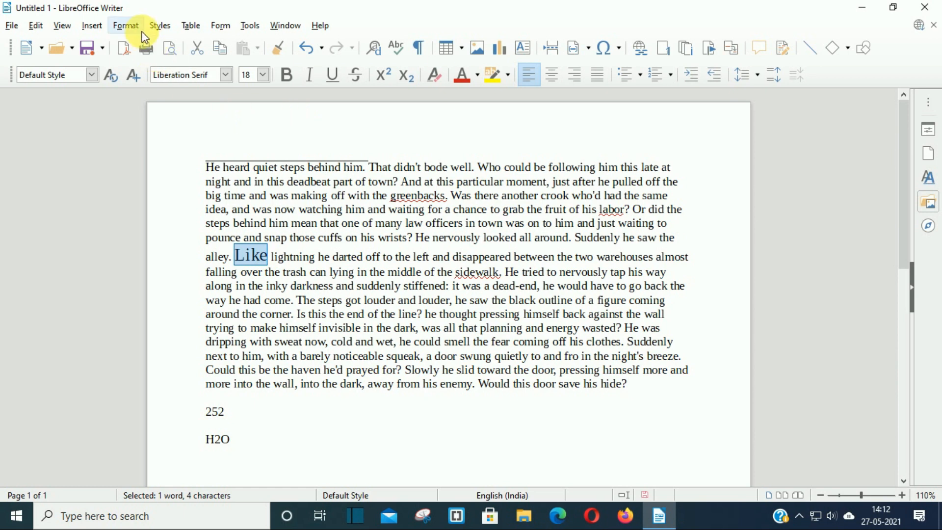
# Step: Decrease the font size of the word "Like" by three steps
pyautogui.click(130, 27)
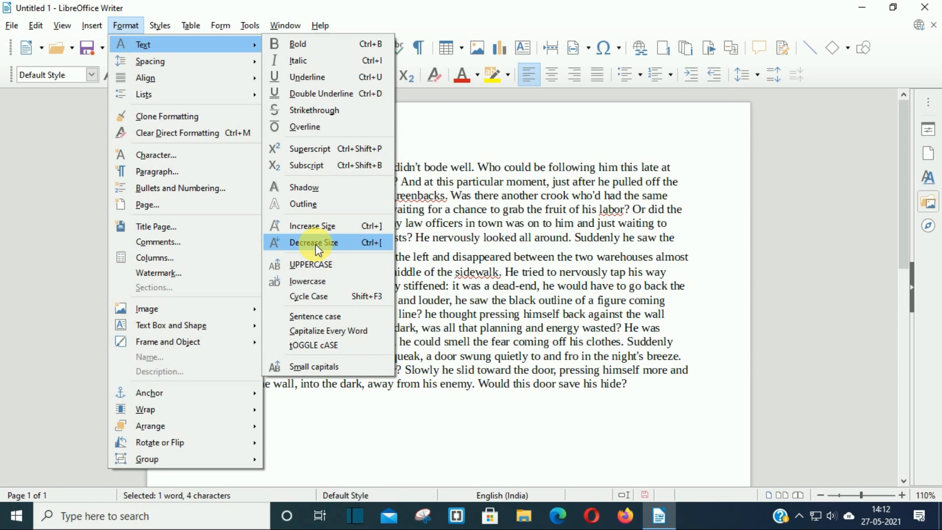
pyautogui.click(316, 242)
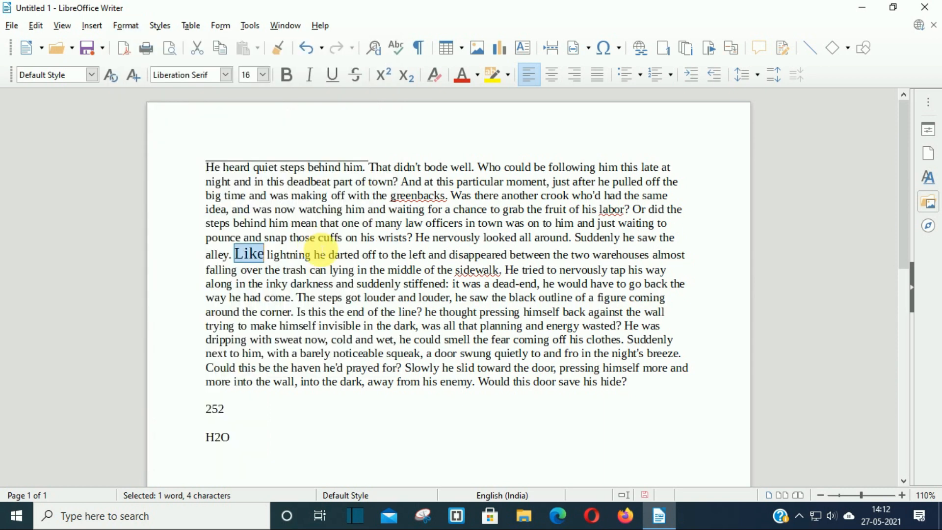
pyautogui.hotkey('ctrl', '[')
pyautogui.hotkey('ctrl', '[')
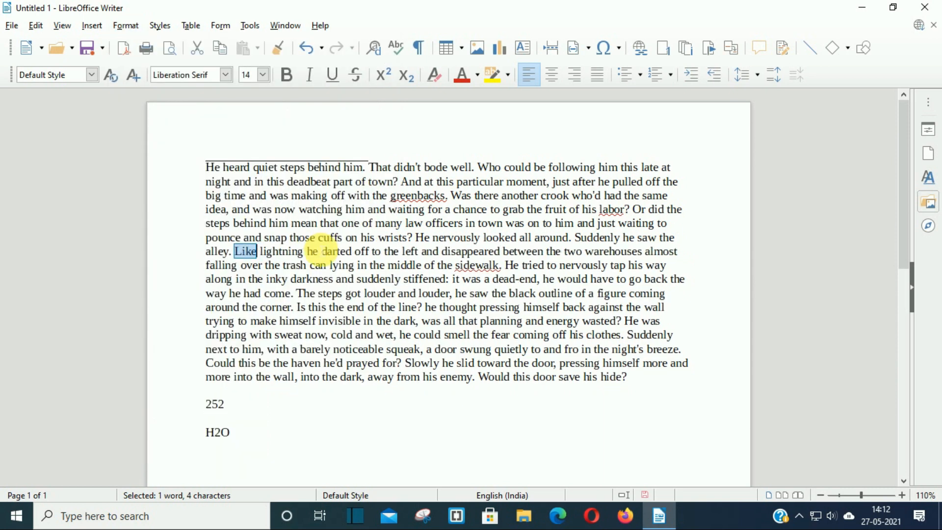
# Step: Increase the font size of the word "Like" before "lightning" by one step
pyautogui.hotkey('ctrl', ']')
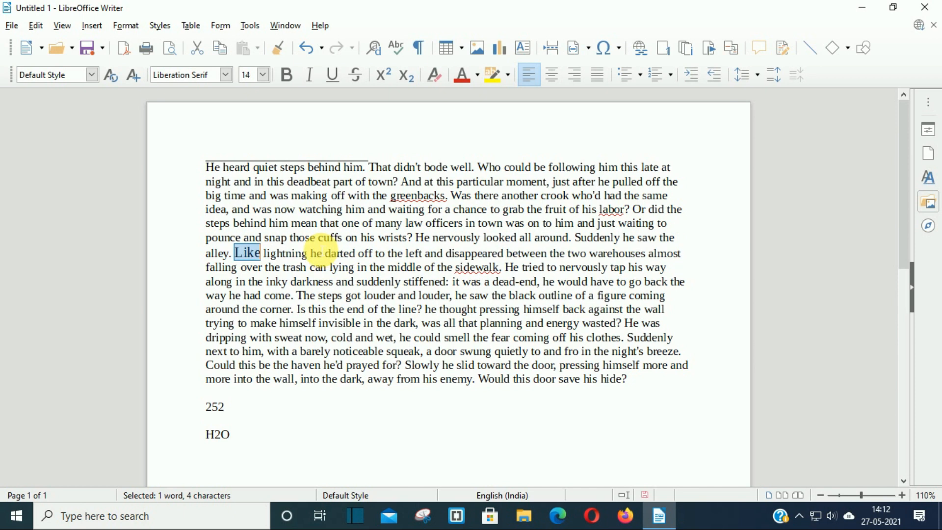
pyautogui.click(92, 25)
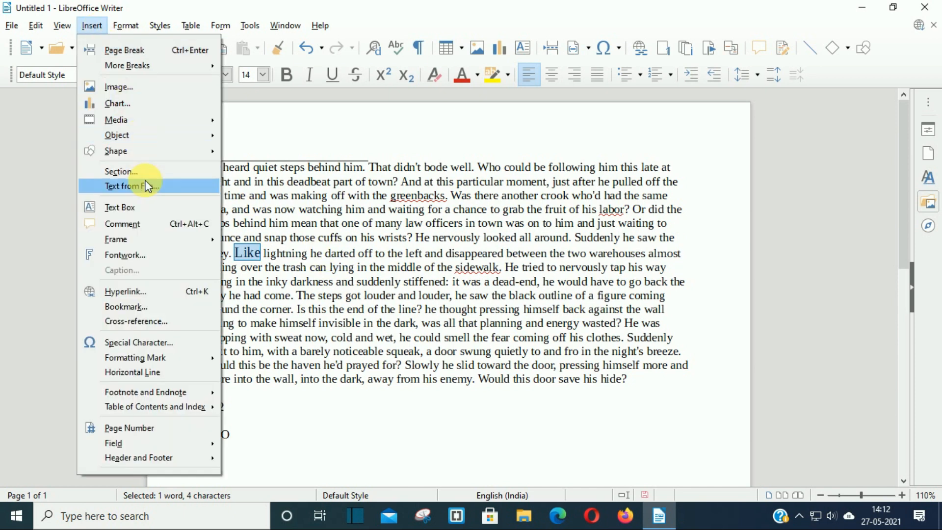
pyautogui.moveTo(130, 26)
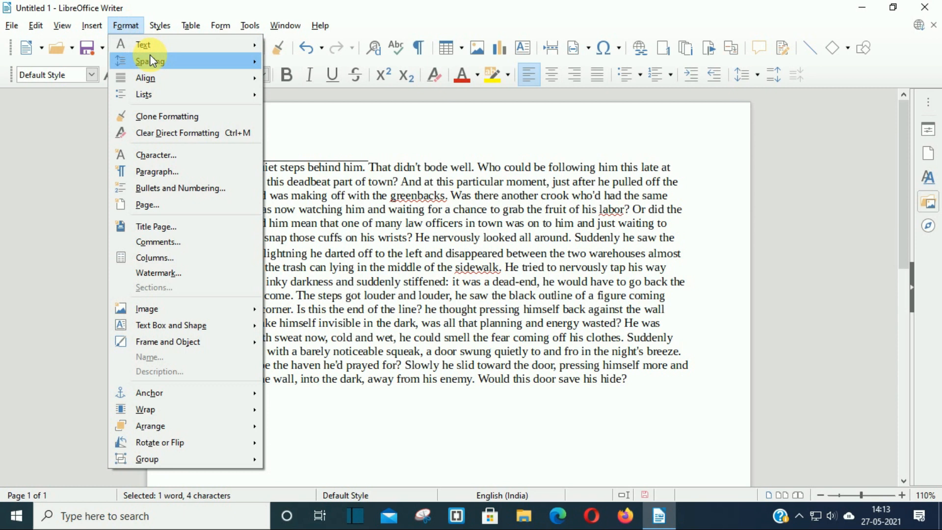
pyautogui.moveTo(147, 44)
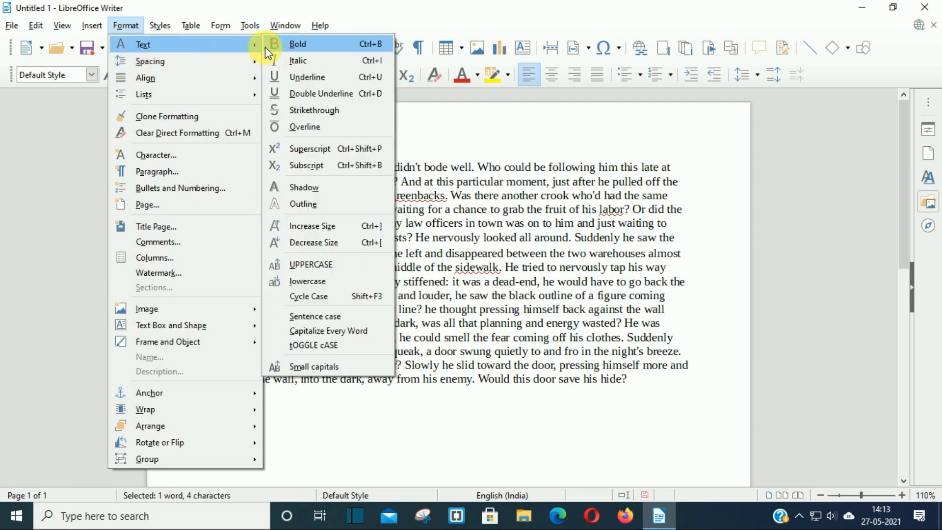
pyautogui.click(346, 264)
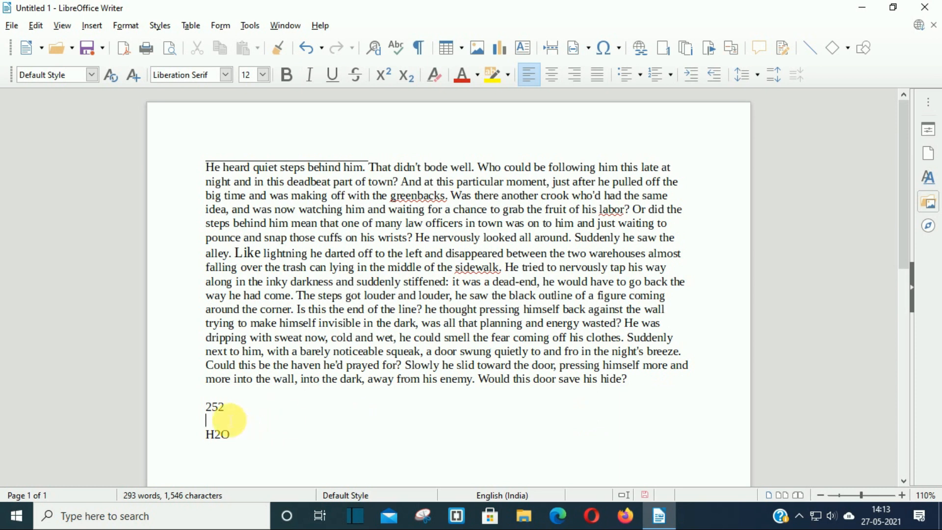
# Step: Delete the "252" and "H2O" lines below the story paragraph
pyautogui.moveTo(211, 406); pyautogui.dragTo(215, 421)
pyautogui.moveTo(255, 457); pyautogui.dragTo(207, 409)
pyautogui.press('Delete')
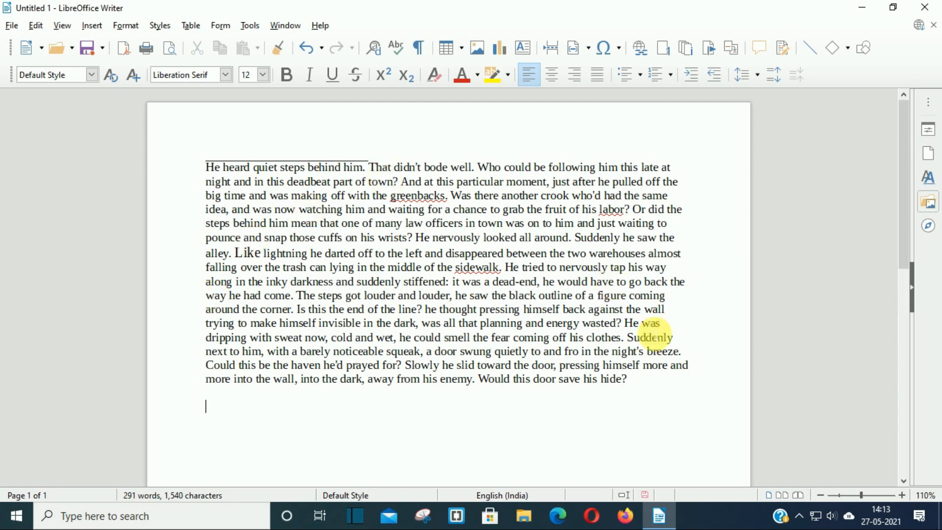
# Step: Select the entire story paragraph and convert its text to UPPERCASE
pyautogui.moveTo(637, 385); pyautogui.dragTo(168, 160)
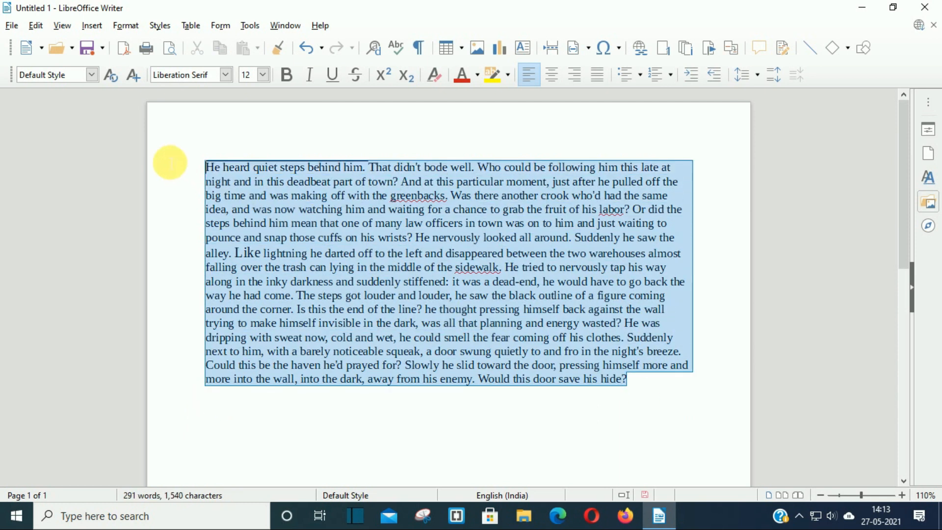
pyautogui.click(116, 28)
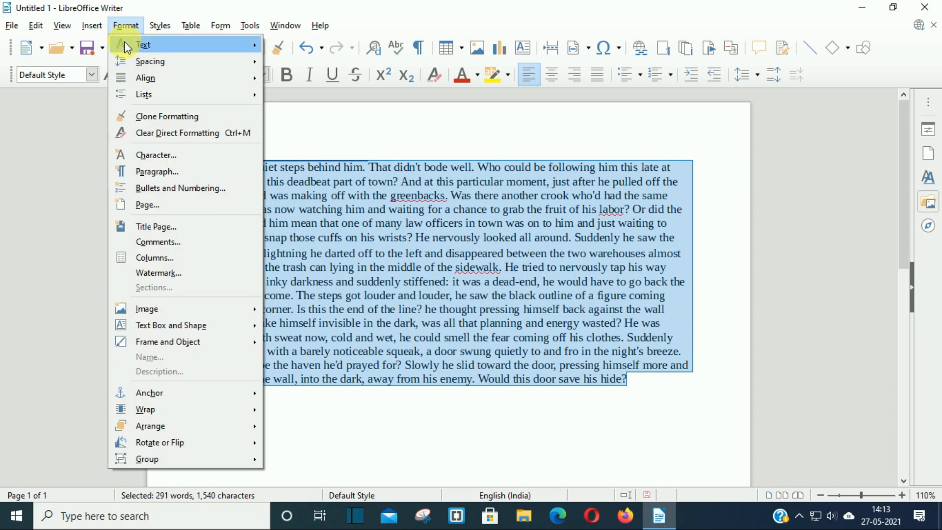
pyautogui.moveTo(124, 43)
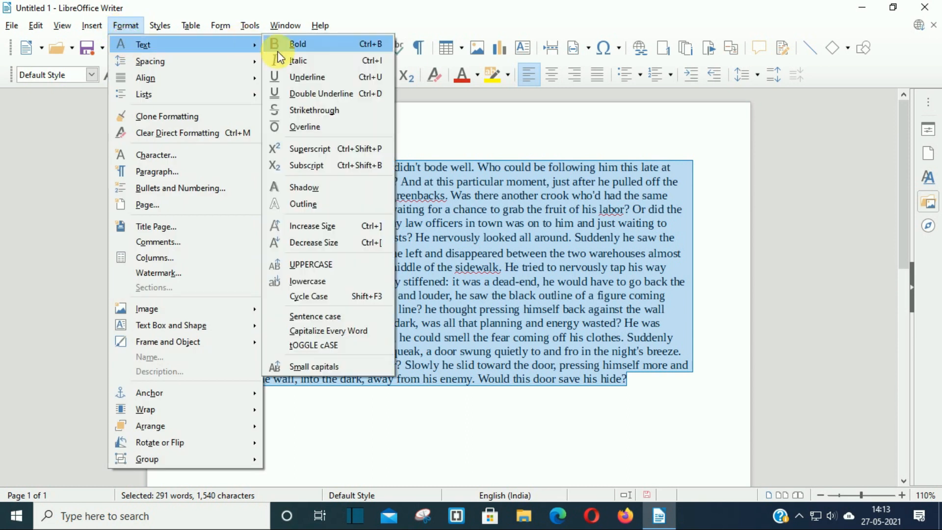
pyautogui.click(343, 266)
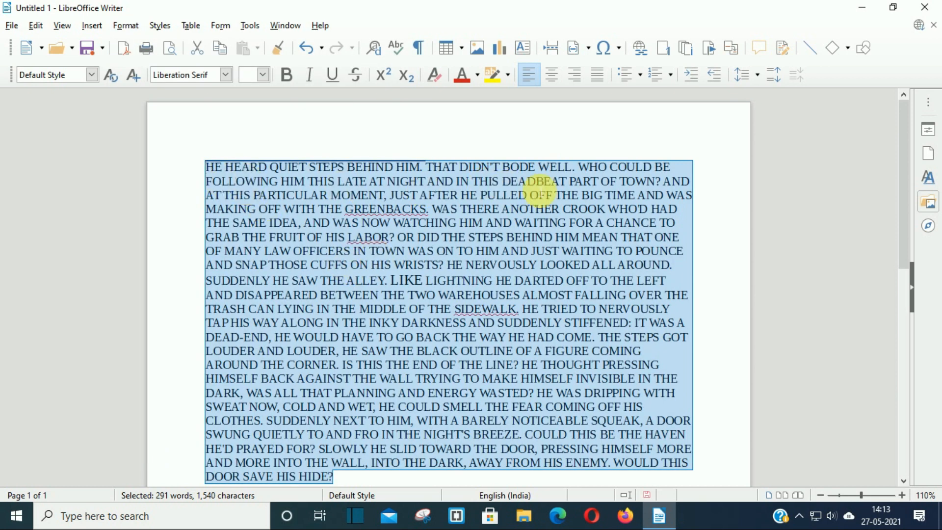
# Step: Convert the selected story paragraph to lowercase
pyautogui.click(122, 27)
pyautogui.moveTo(129, 45)
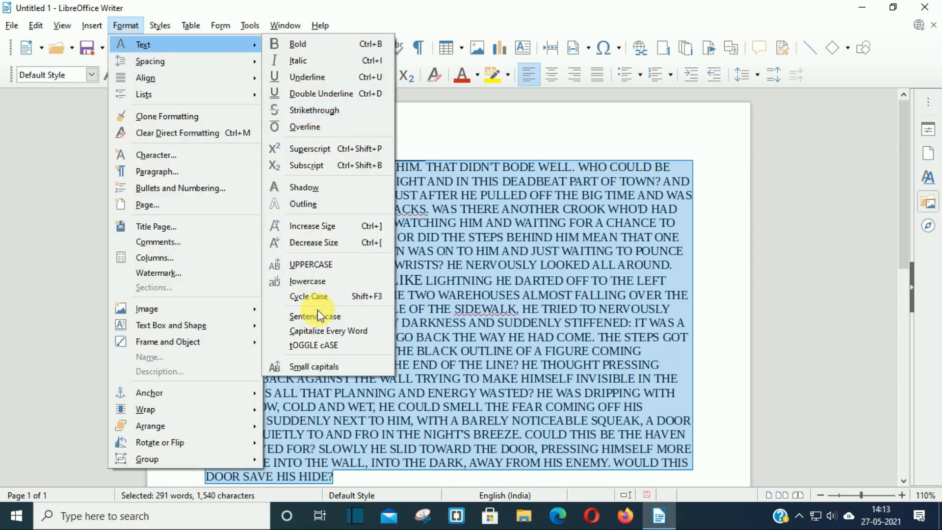
pyautogui.click(327, 284)
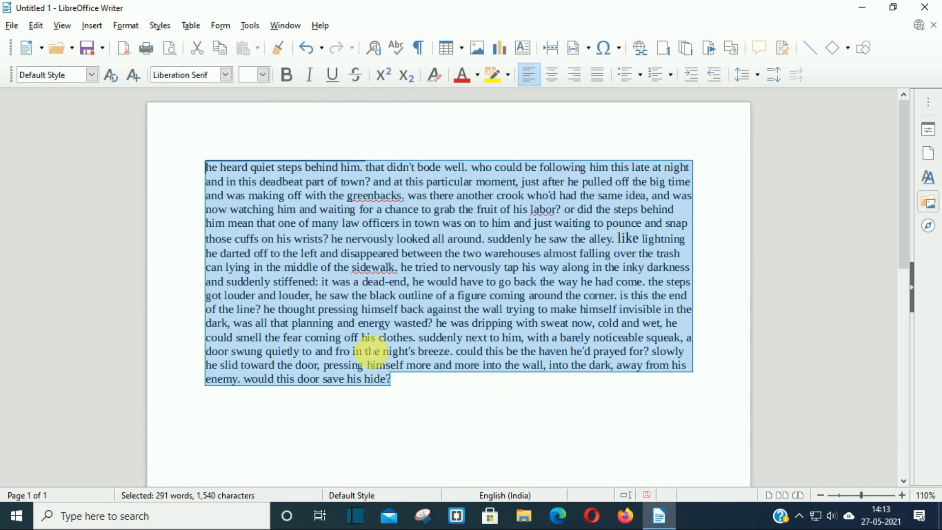
# Step: Apply Cycle Case once to the selected story paragraph
pyautogui.click(123, 25)
pyautogui.moveTo(147, 44)
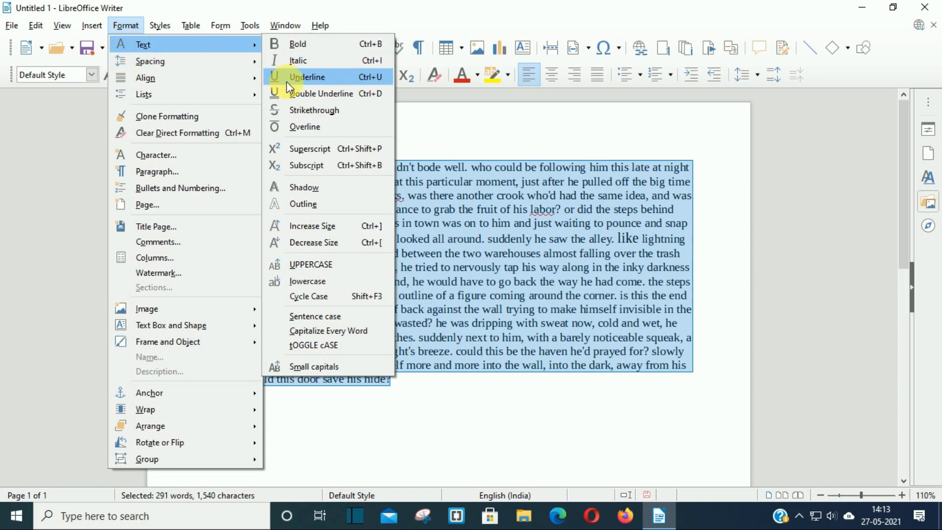
pyautogui.click(345, 296)
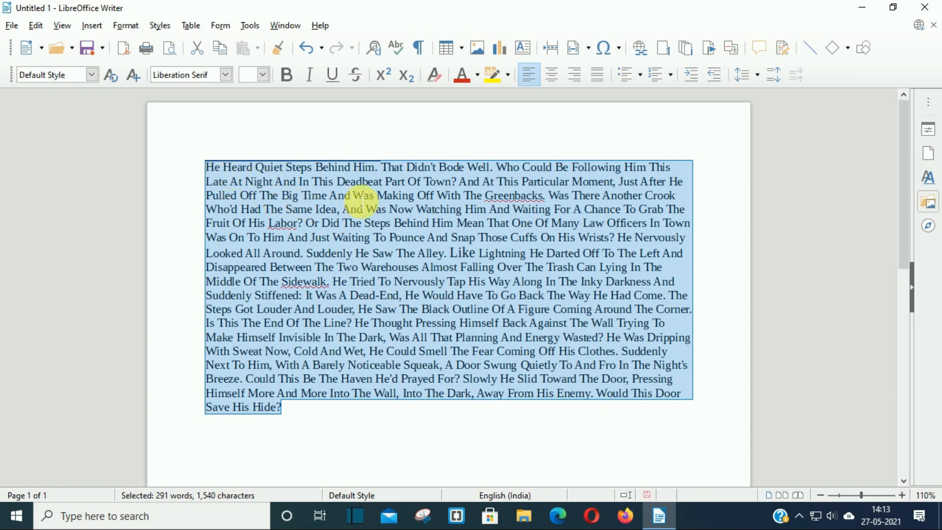
# Step: Convert the selected story paragraph to Sentence case and deselect it
pyautogui.click(126, 25)
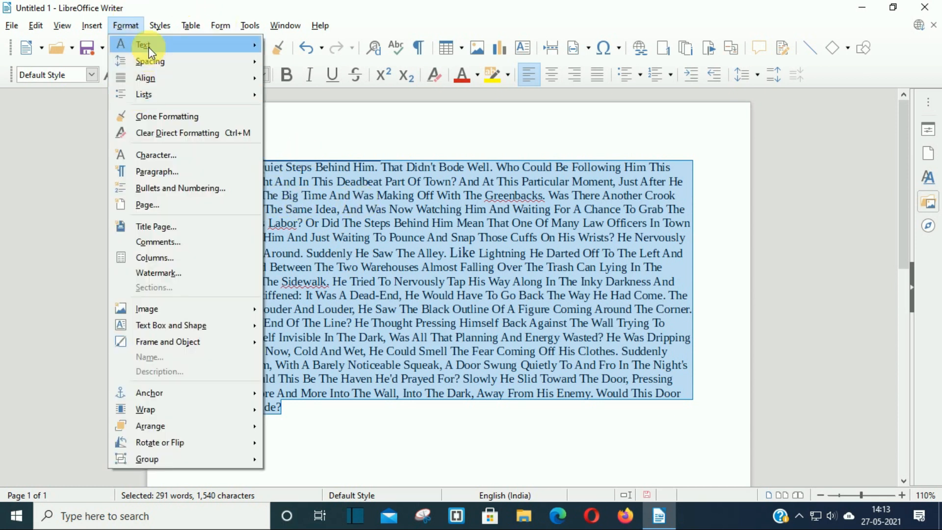
pyautogui.moveTo(149, 49)
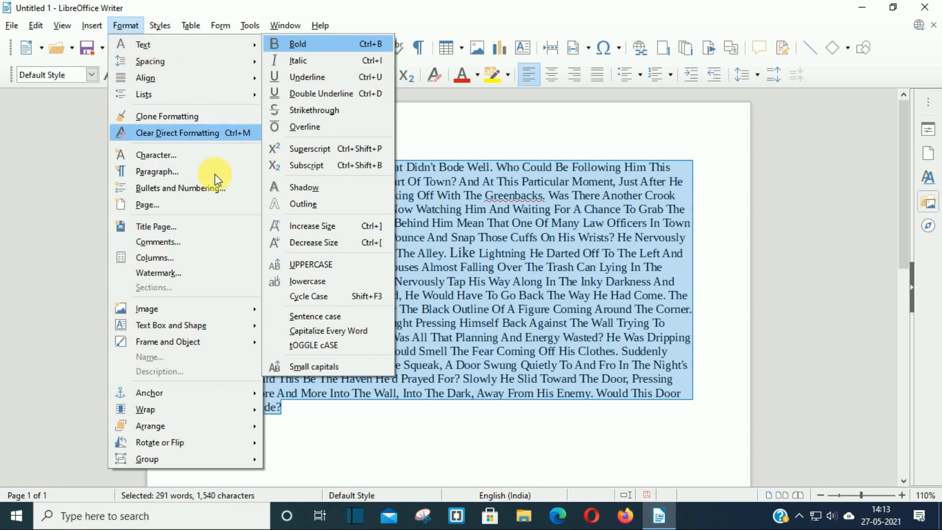
pyautogui.click(327, 321)
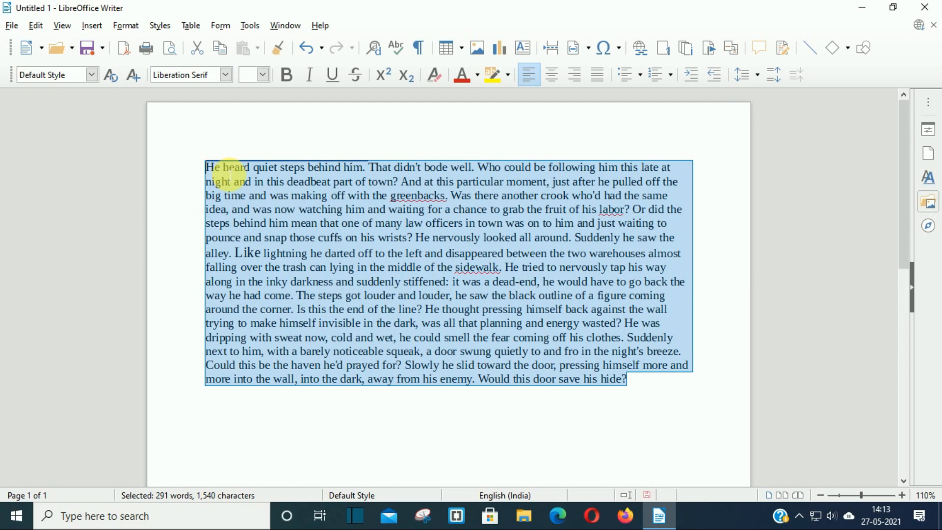
pyautogui.click(374, 172)
pyautogui.moveTo(367, 167); pyautogui.dragTo(393, 171)
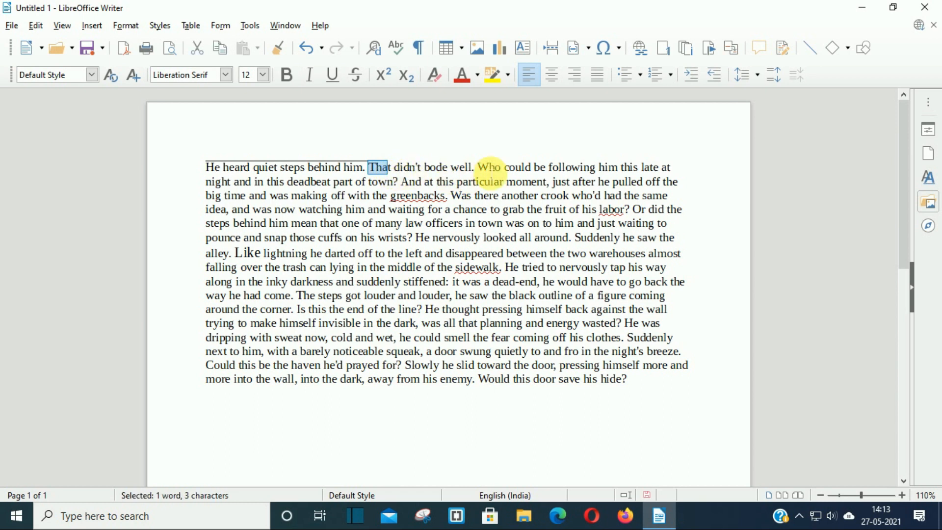
pyautogui.click(488, 167)
# Step: Select the whole story paragraph and apply Capitalize Every Word to it
pyautogui.moveTo(630, 380); pyautogui.dragTo(133, 32)
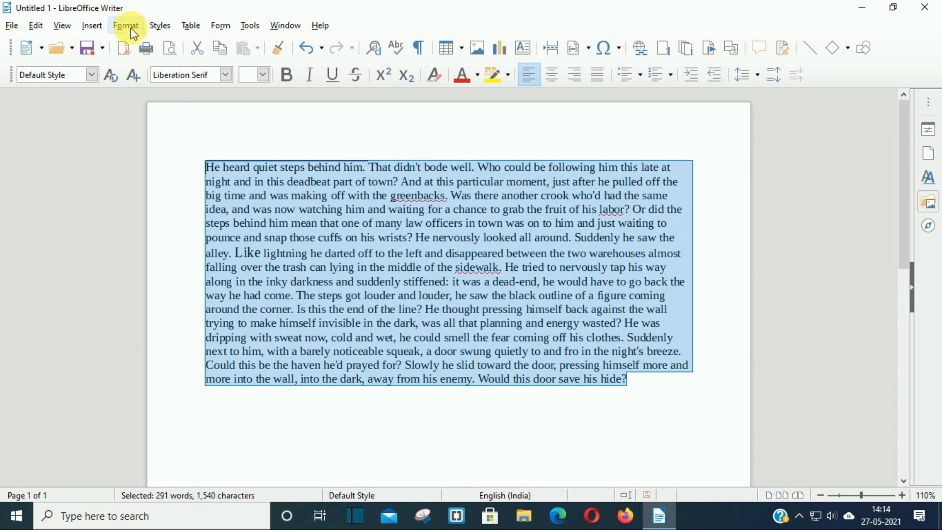
pyautogui.click(129, 25)
pyautogui.click(157, 44)
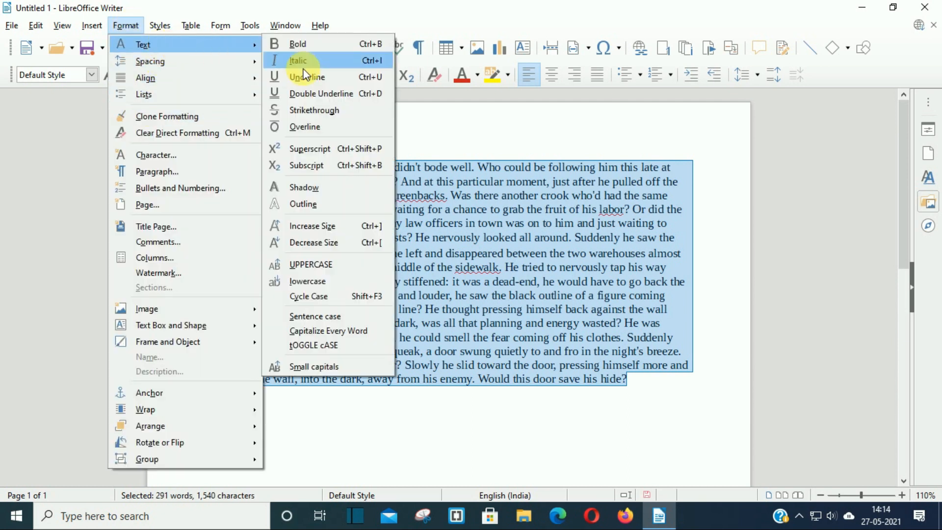
pyautogui.click(322, 332)
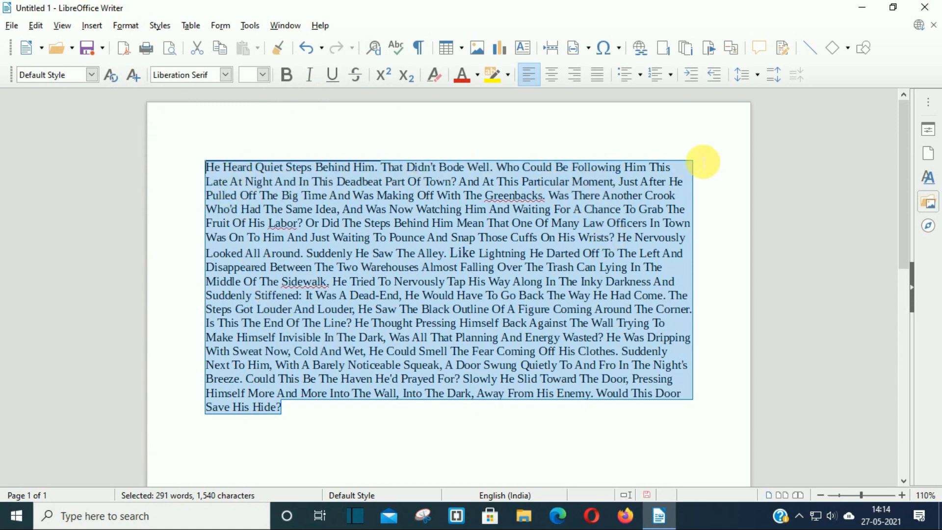
# Step: Apply tOGGLE cASE to the selected story paragraph
pyautogui.click(126, 25)
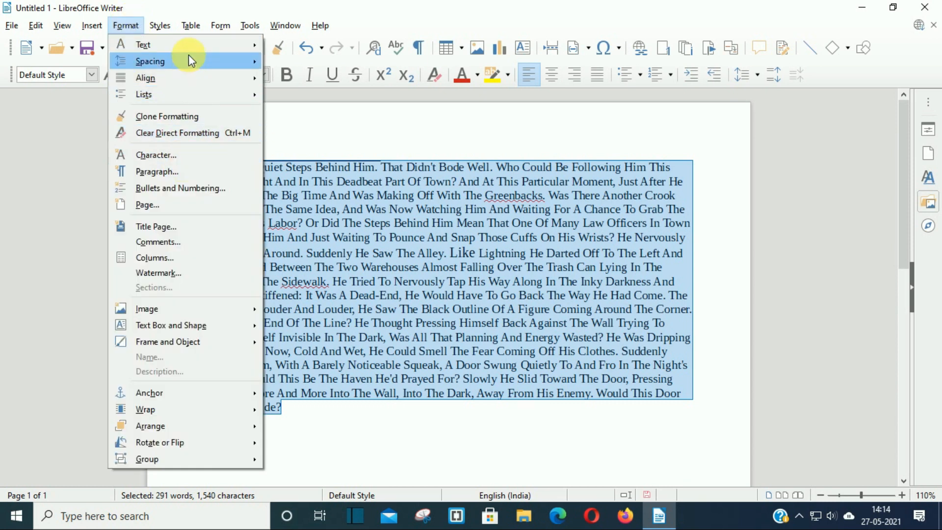
pyautogui.moveTo(191, 45)
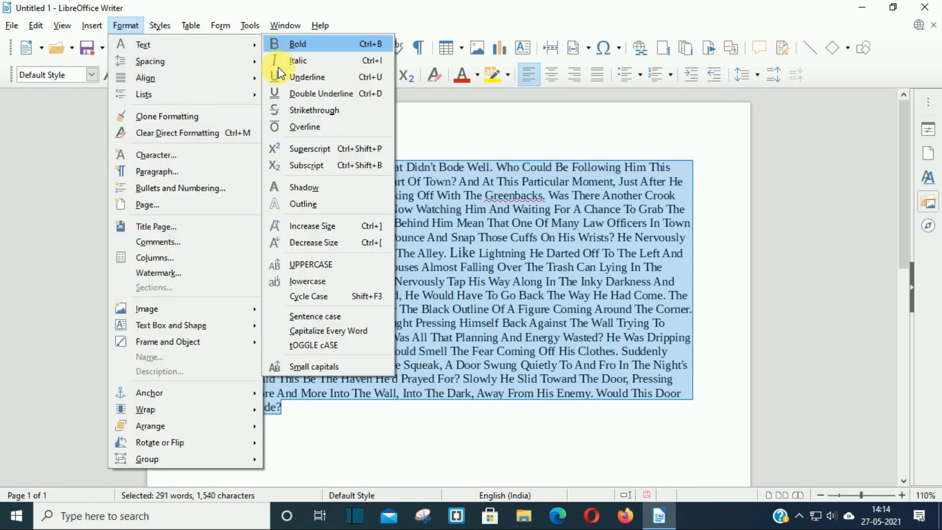
pyautogui.click(328, 345)
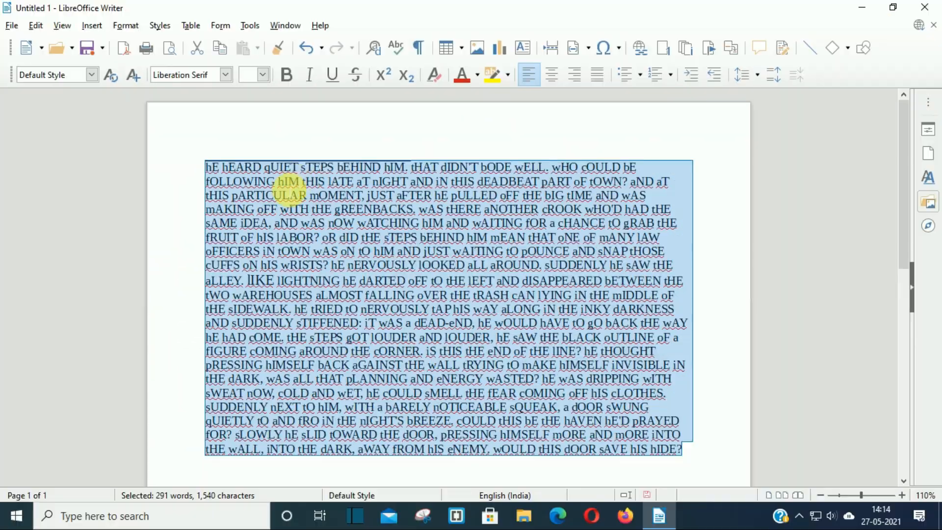
# Step: Format the whole story paragraph, with every word capitalized, in small capitals and deselect it
pyautogui.click(139, 29)
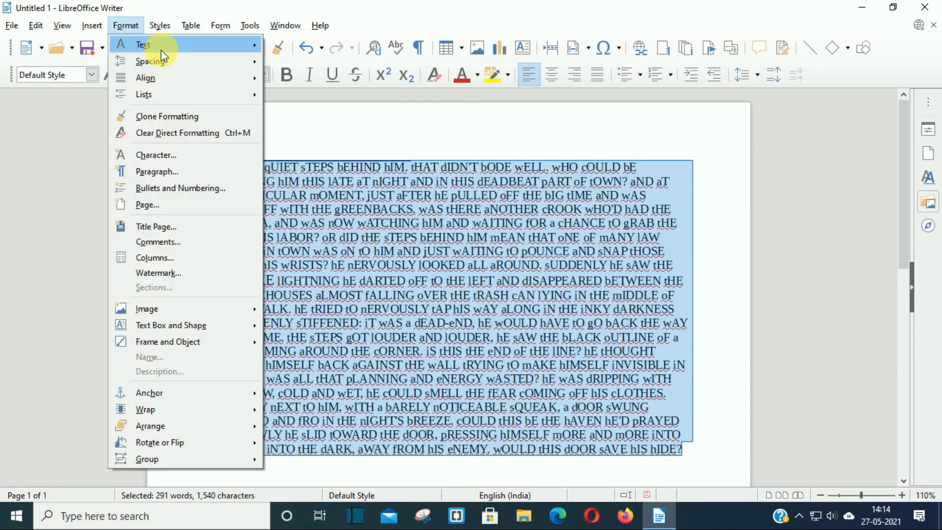
pyautogui.moveTo(196, 47)
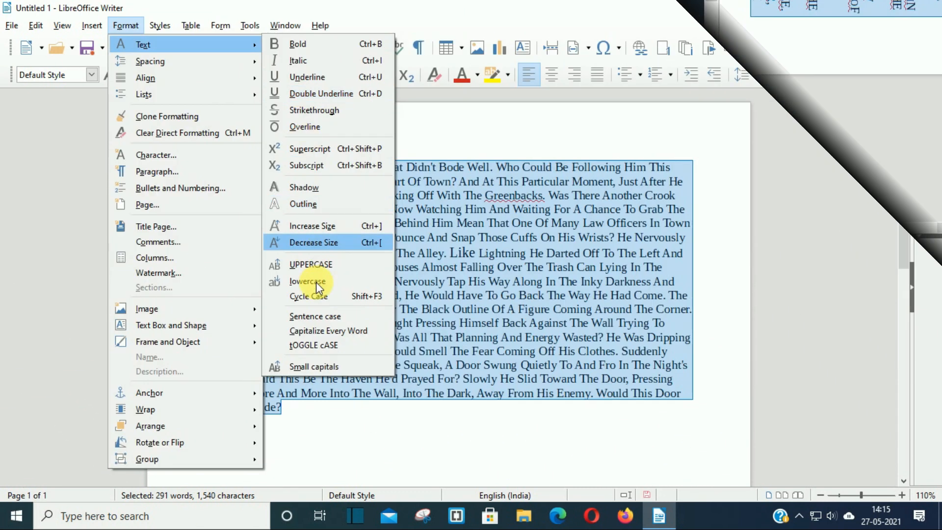
pyautogui.click(331, 367)
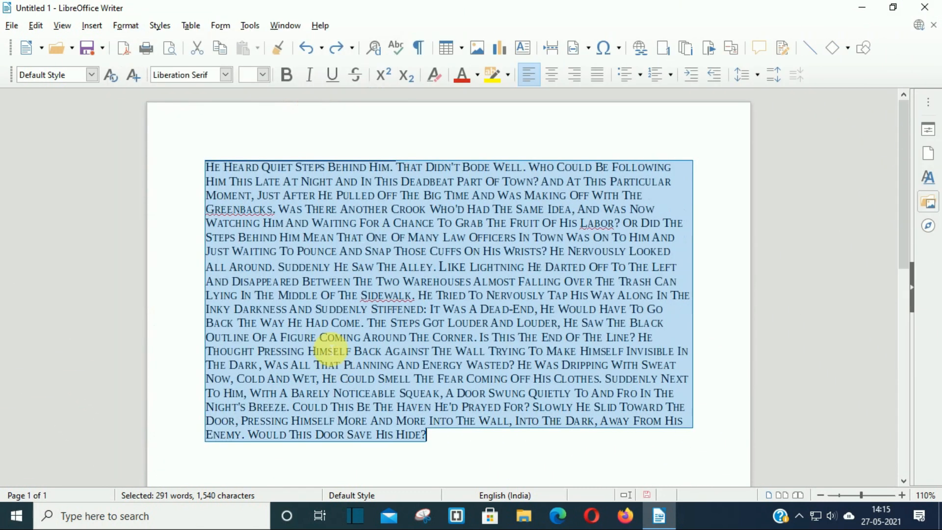
pyautogui.click(218, 173)
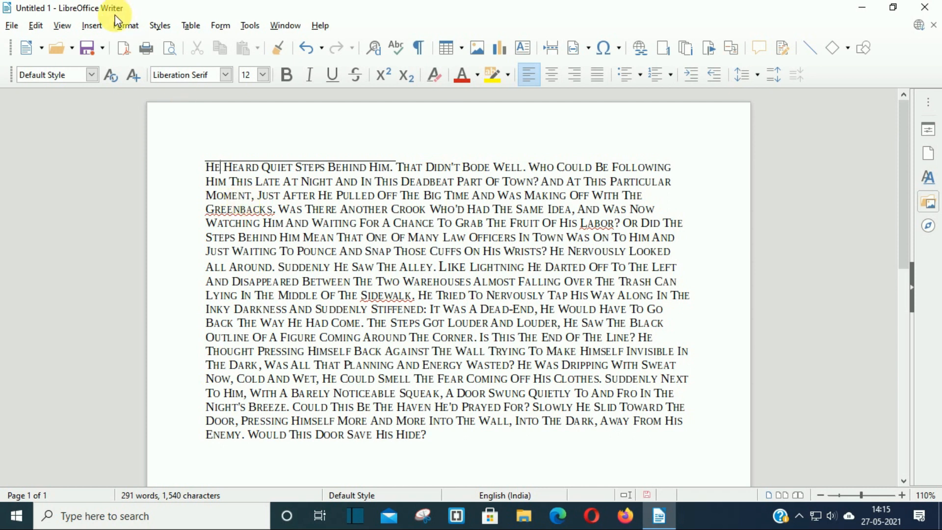
# Step: Select the whole small-capitals paragraph and set its line spacing to 1.5
pyautogui.click(126, 25)
pyautogui.moveTo(153, 47)
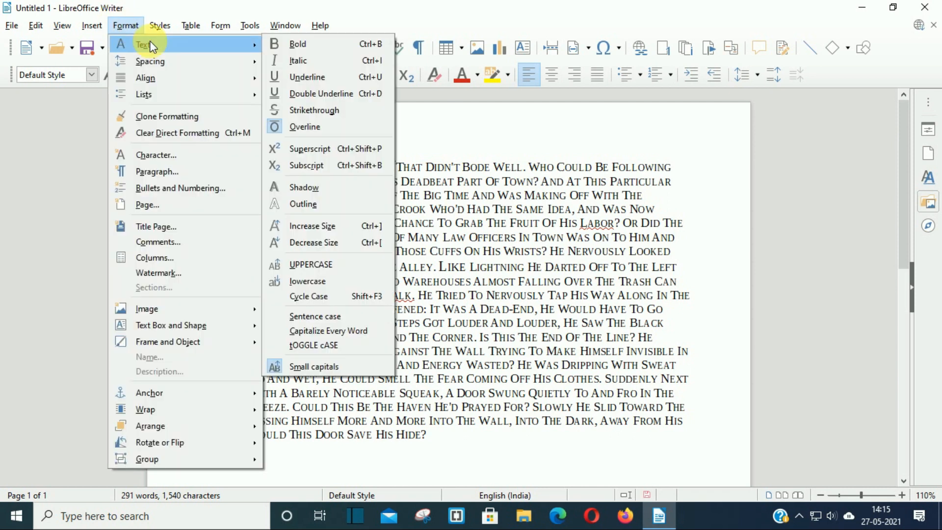
pyautogui.moveTo(154, 63)
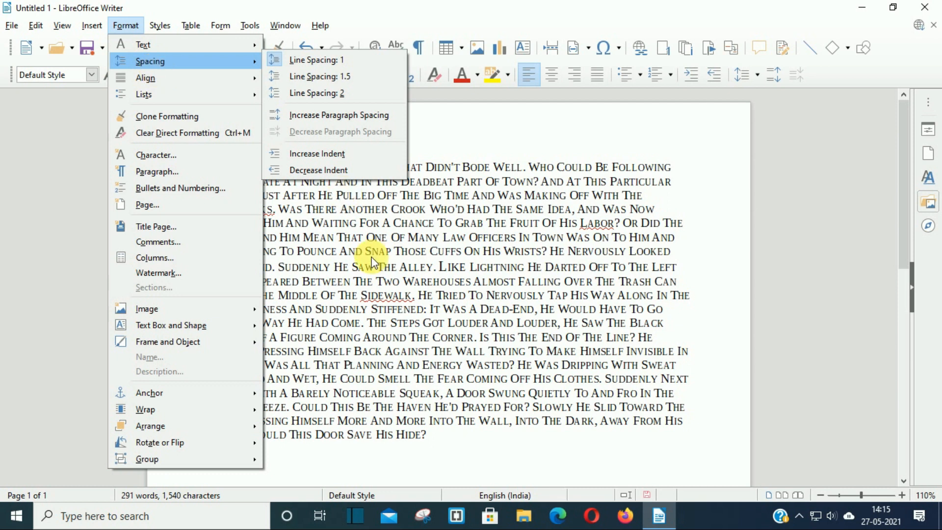
pyautogui.click(430, 378)
pyautogui.moveTo(426, 436); pyautogui.dragTo(198, 163)
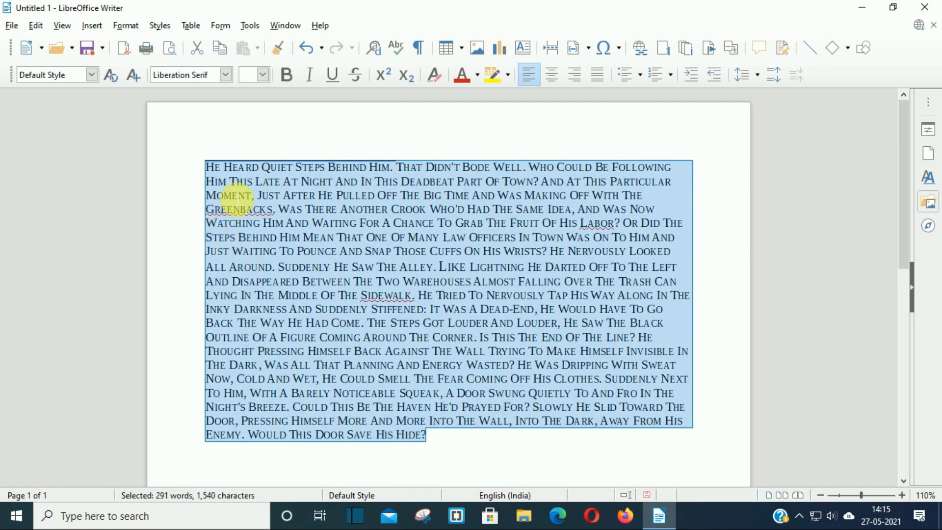
pyautogui.click(139, 30)
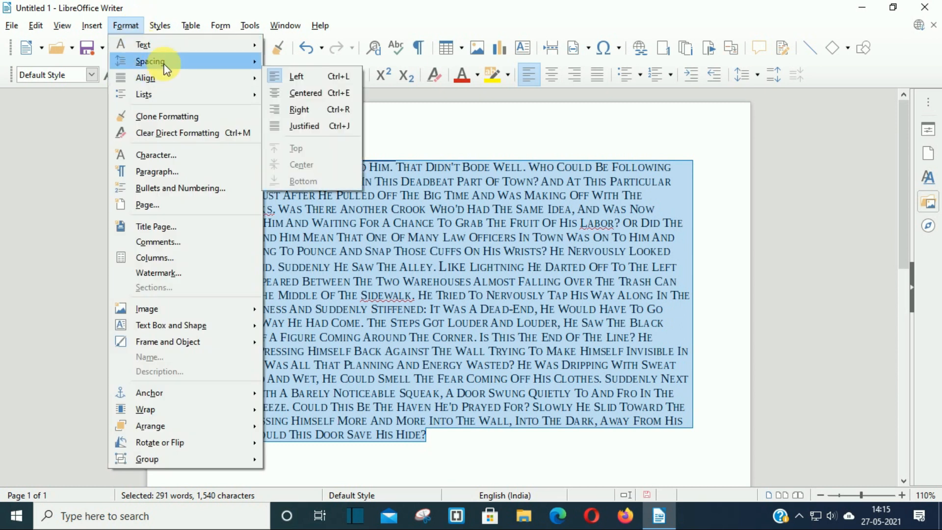
pyautogui.moveTo(164, 64)
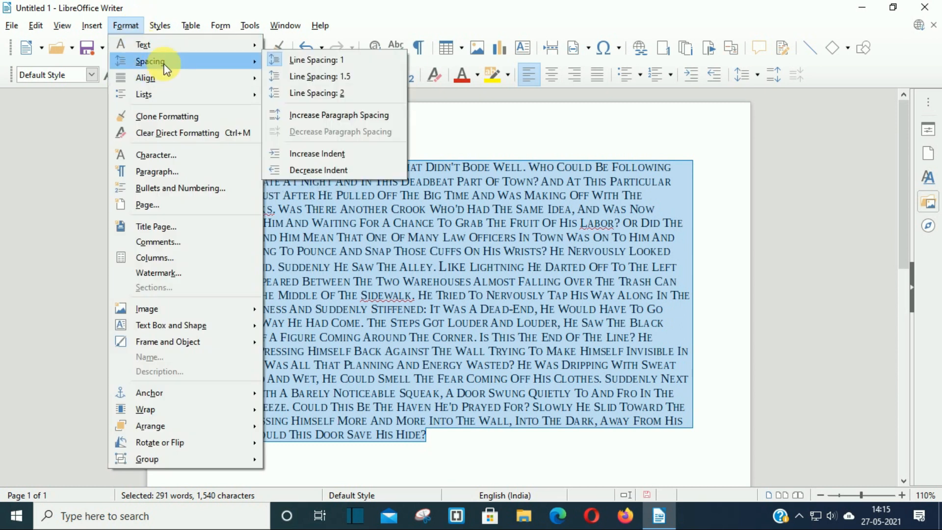
pyautogui.click(341, 78)
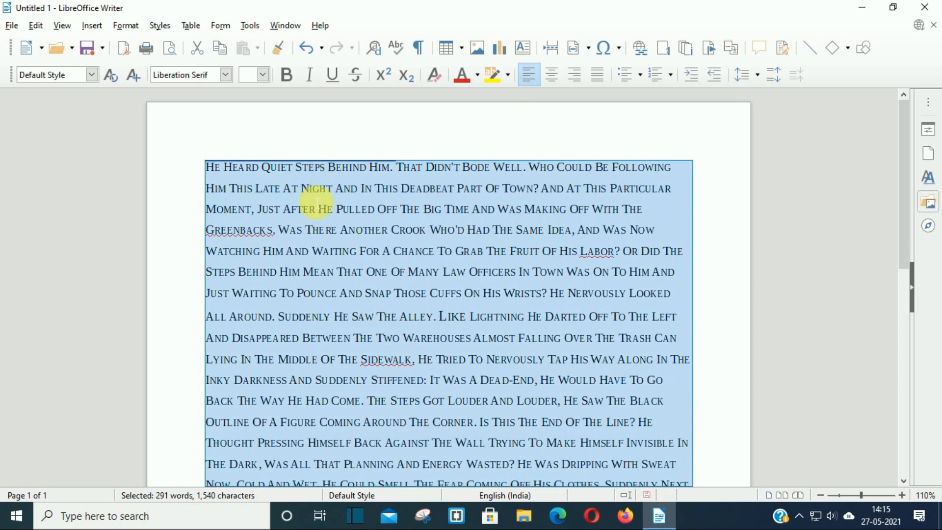
pyautogui.scroll(-5, 325, 214)
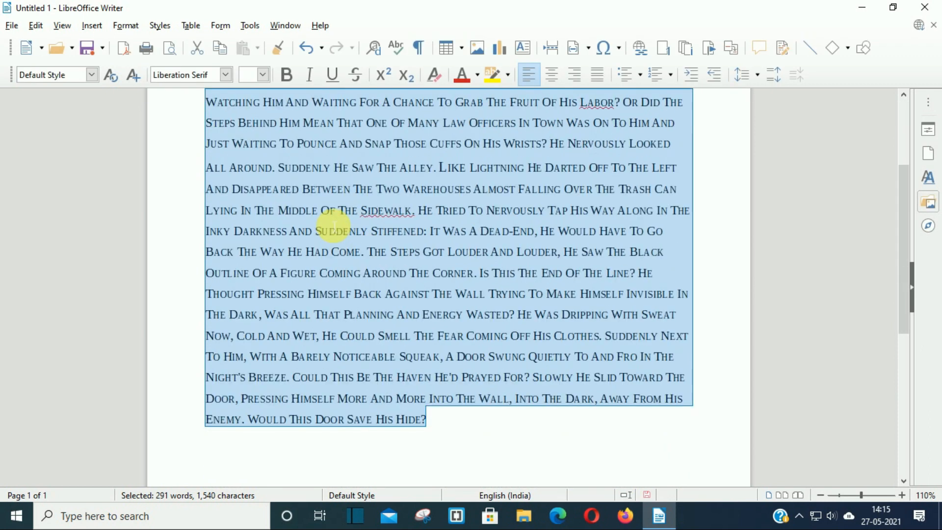
# Step: Set the selected paragraph's line spacing to 2, change it to 1, and deselect the text
pyautogui.click(126, 26)
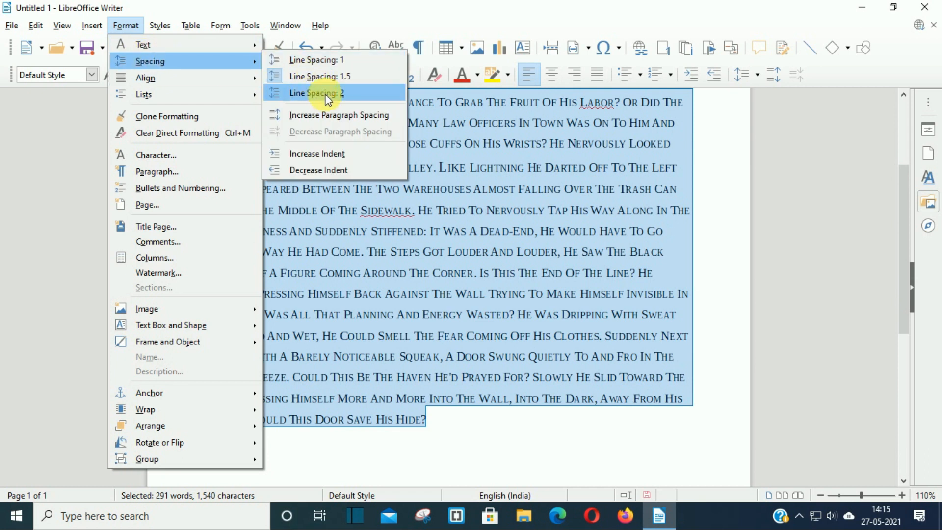
pyautogui.click(328, 100)
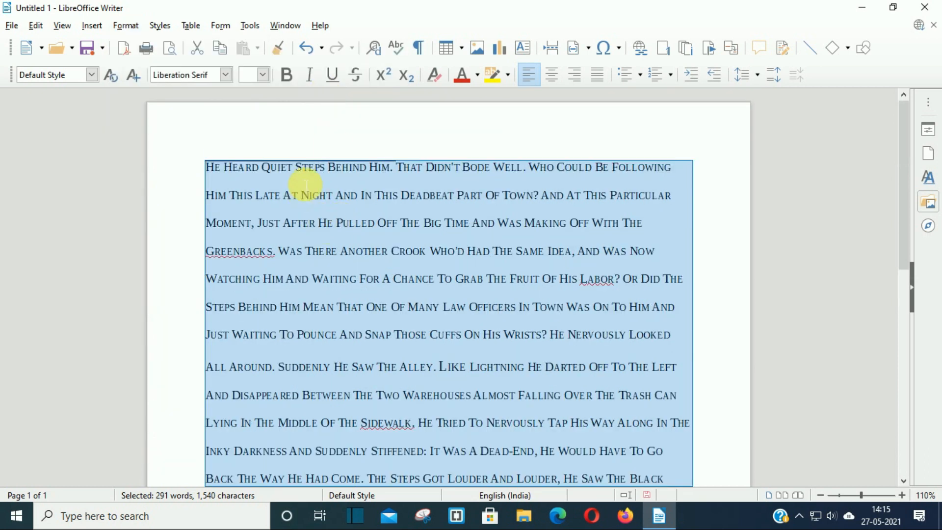
pyautogui.click(129, 30)
pyautogui.moveTo(151, 64)
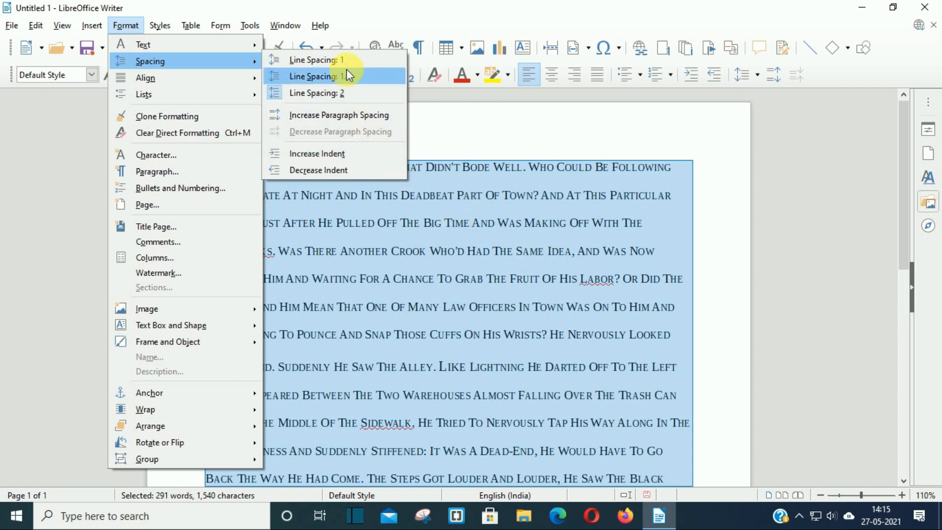
pyautogui.click(338, 59)
pyautogui.scroll(-1, 417, 250)
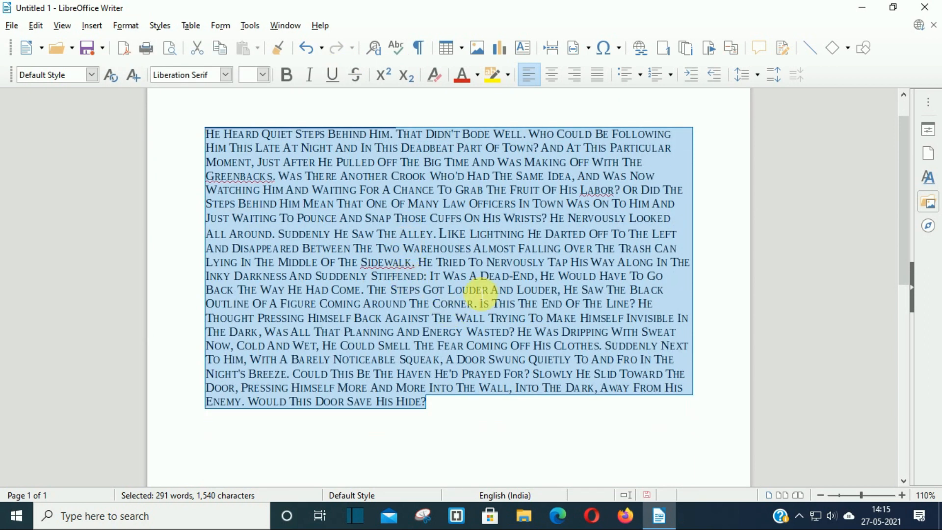
pyautogui.click(459, 404)
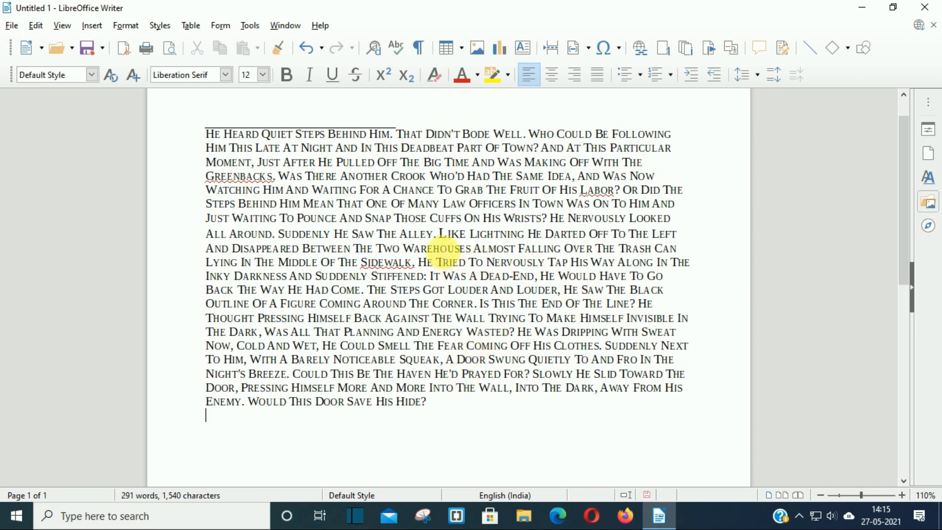
# Step: Split the story into two paragraphs before "Like Lightning", with no empty line between them
pyautogui.click(443, 236)
pyautogui.press('Return')
pyautogui.press('Return')
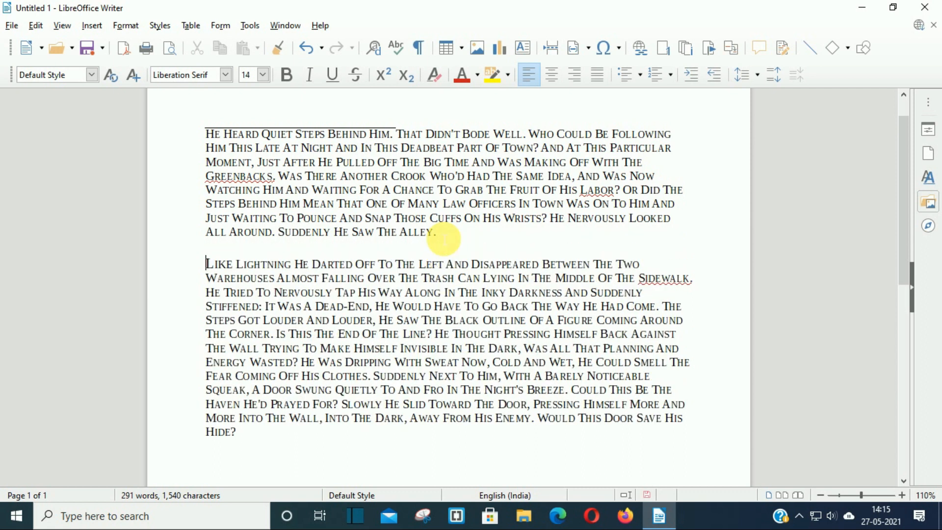
pyautogui.press('BackSpace')
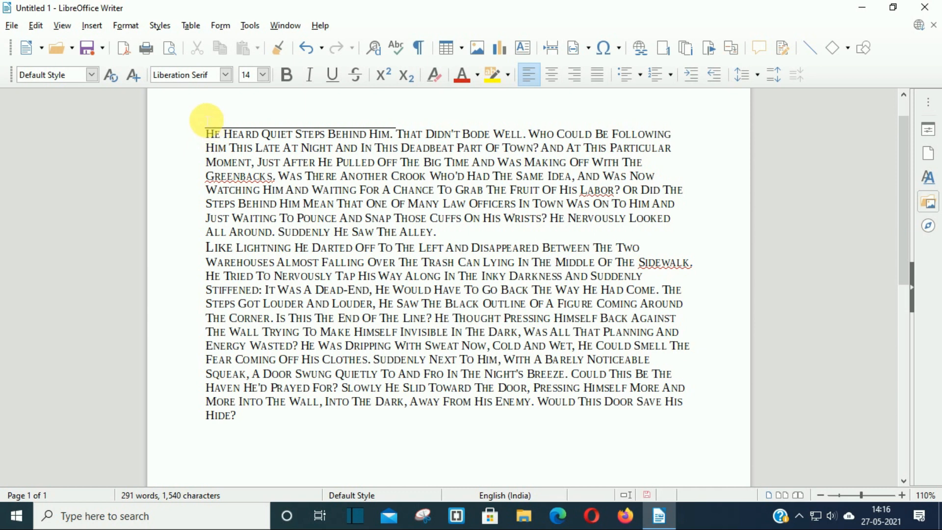
# Step: Select both story paragraphs, increase their paragraph spacing, and place the cursor in the second paragraph
pyautogui.moveTo(206, 135); pyautogui.dragTo(362, 422)
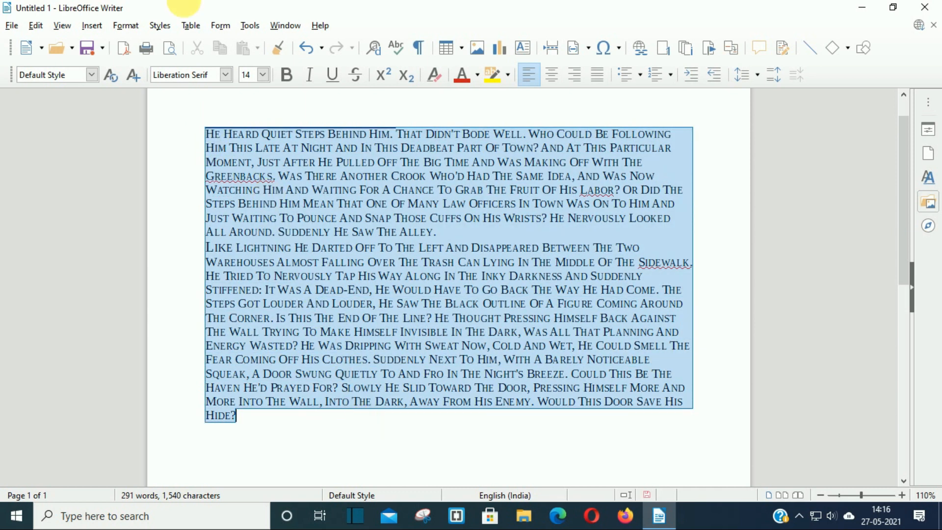
pyautogui.click(126, 25)
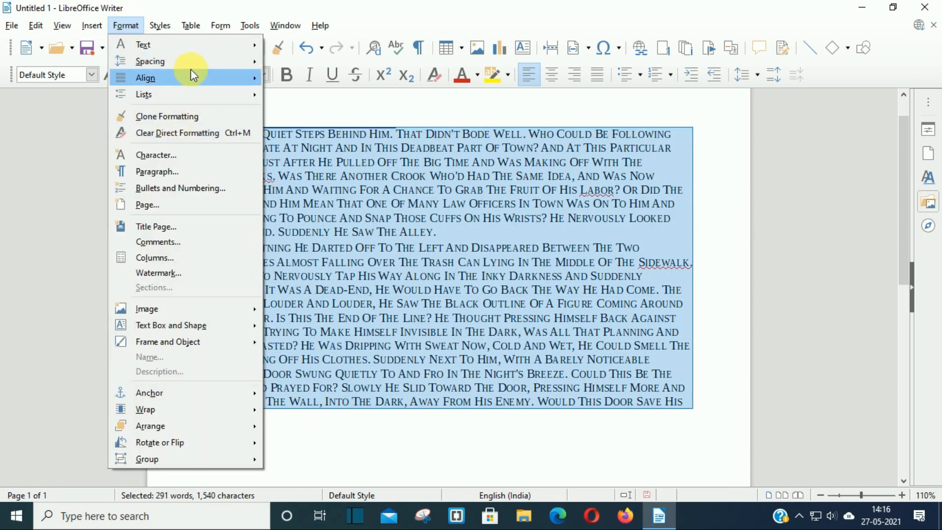
pyautogui.moveTo(198, 61)
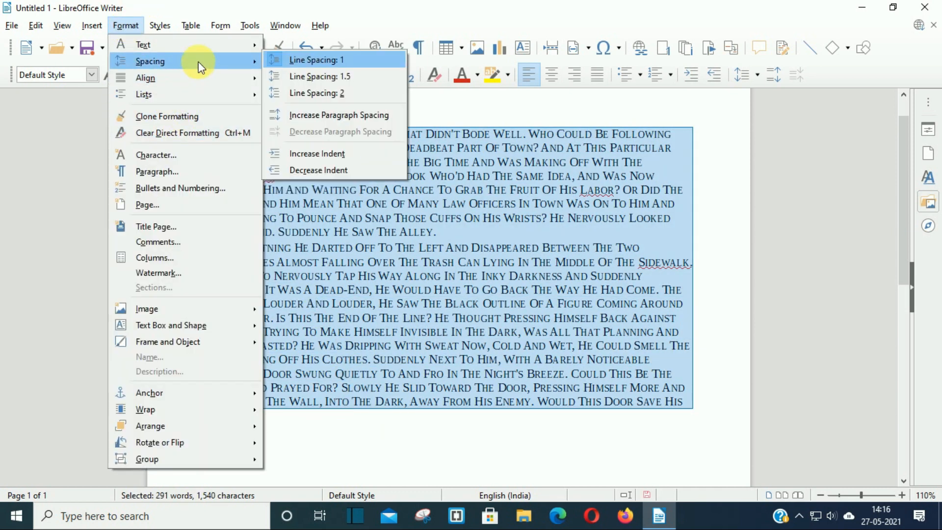
pyautogui.click(327, 116)
pyautogui.click(307, 249)
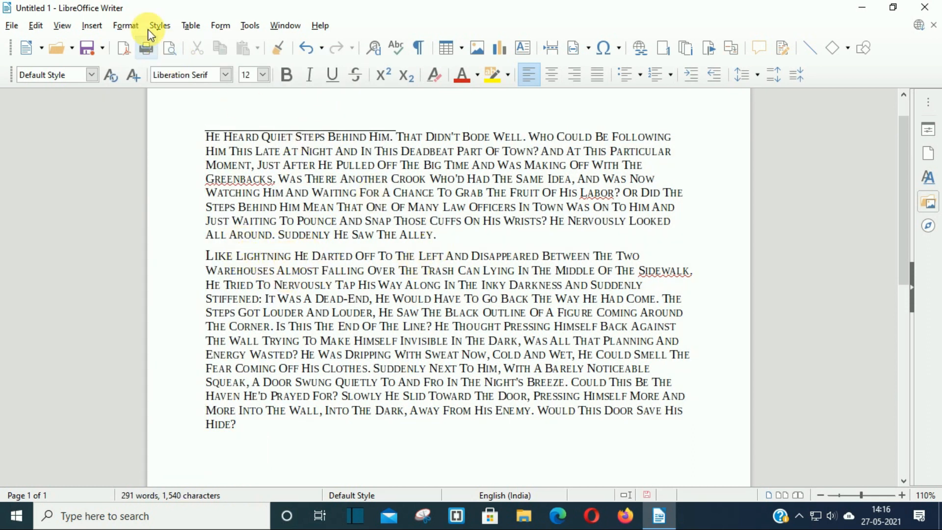
# Step: Decrease the paragraph spacing of the second paragraph, starting with "Like Lightning"
pyautogui.click(127, 26)
pyautogui.moveTo(176, 63)
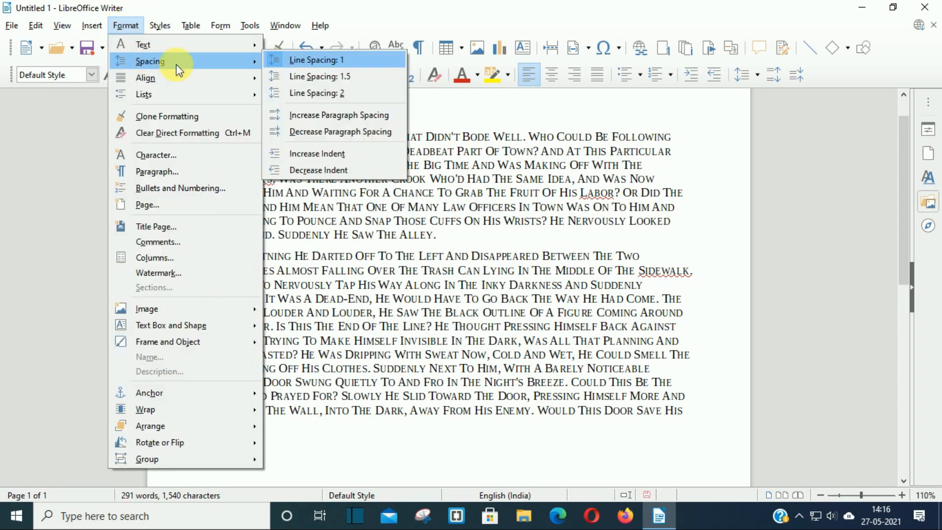
pyautogui.click(355, 133)
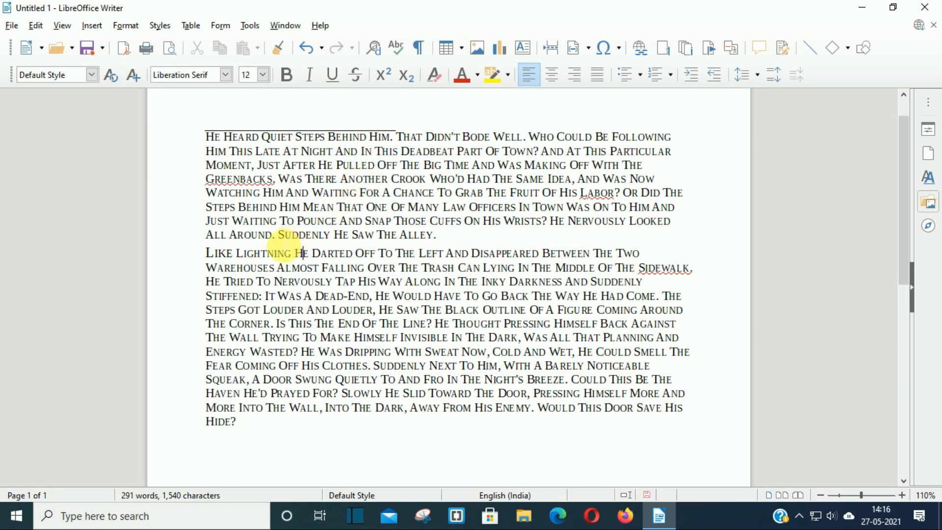
pyautogui.click(140, 28)
pyautogui.moveTo(180, 67)
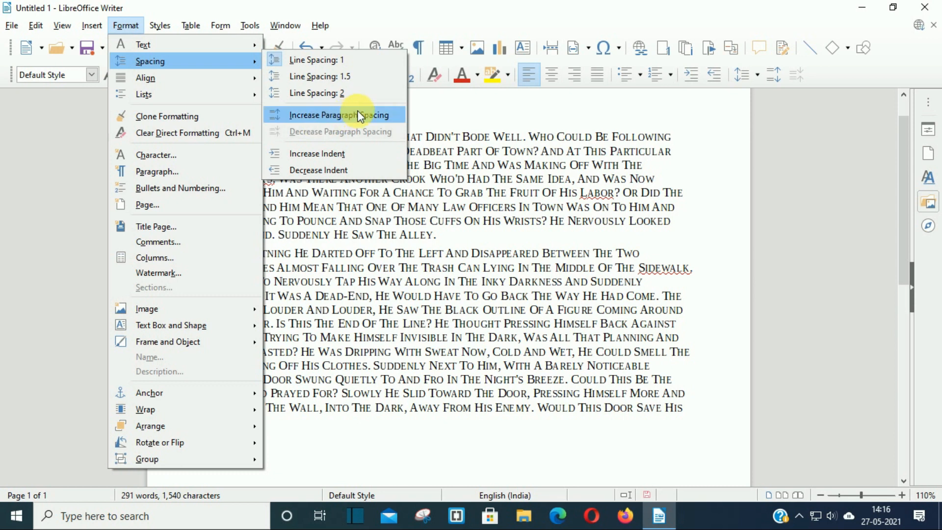
pyautogui.click(402, 206)
# Step: Select the whole first paragraph, through "Suddenly He Saw The Alley.", and increase its indent twice
pyautogui.moveTo(206, 151); pyautogui.dragTo(431, 235)
pyautogui.moveTo(207, 136); pyautogui.dragTo(435, 235)
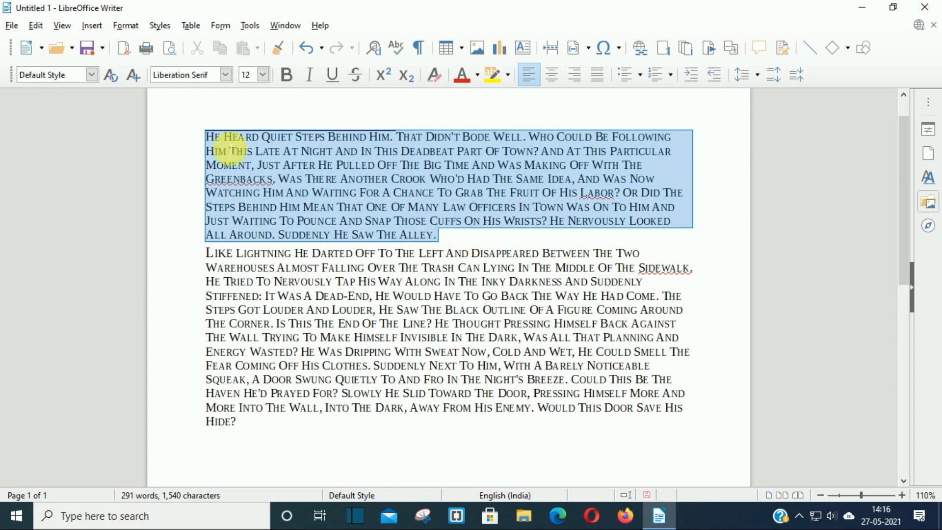
pyautogui.click(147, 27)
pyautogui.moveTo(128, 27)
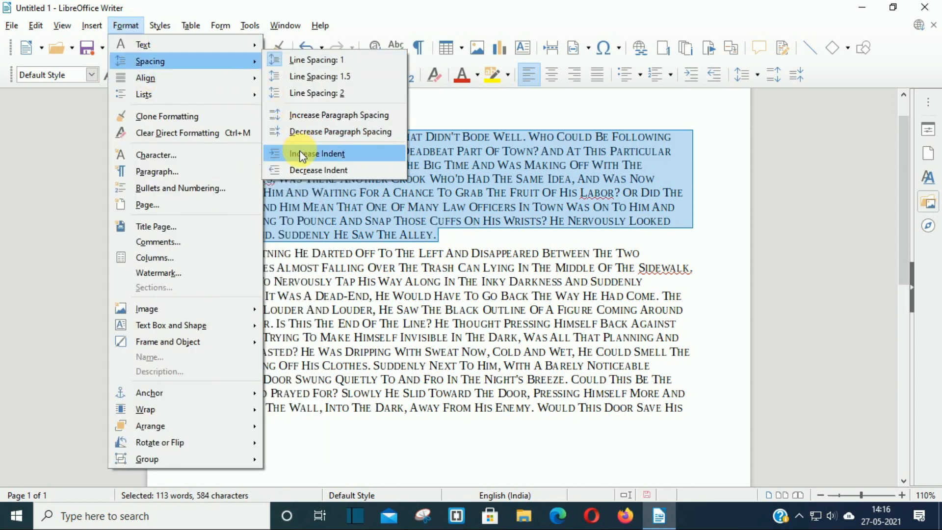
pyautogui.click(334, 158)
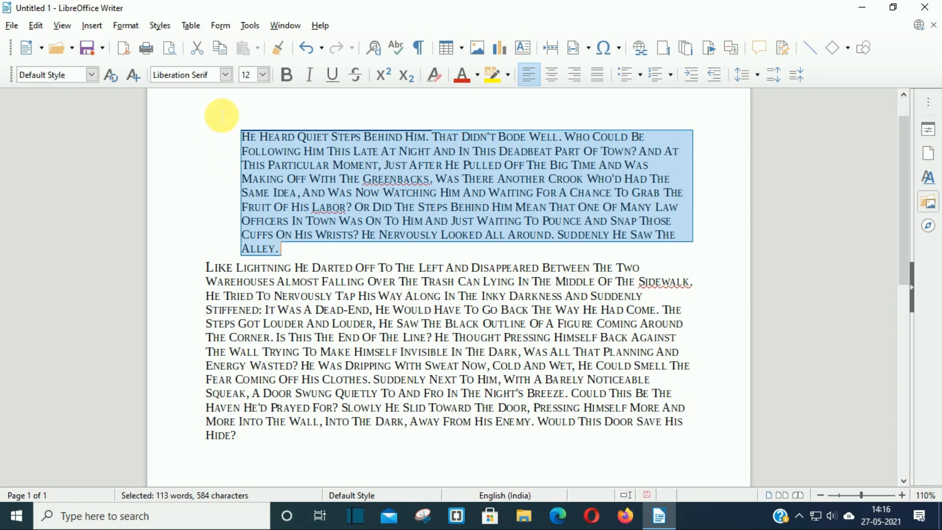
pyautogui.click(126, 25)
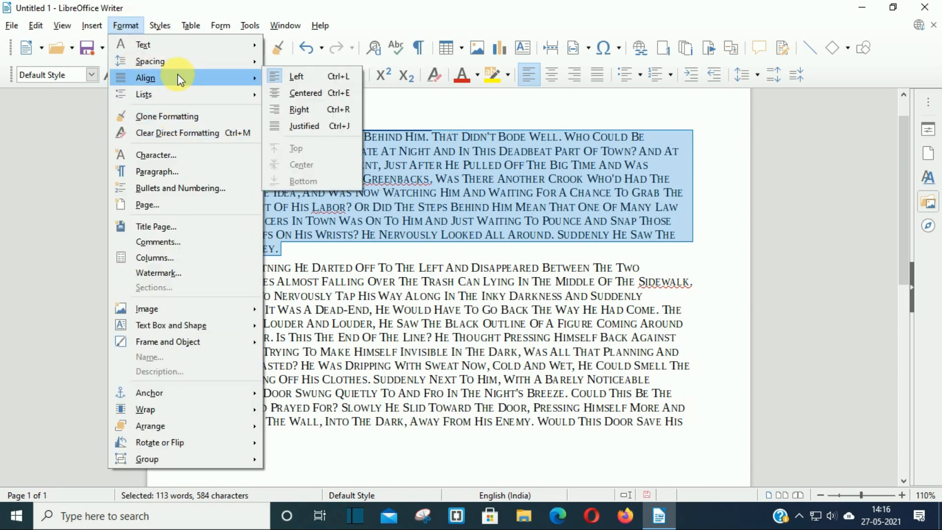
pyautogui.click(352, 155)
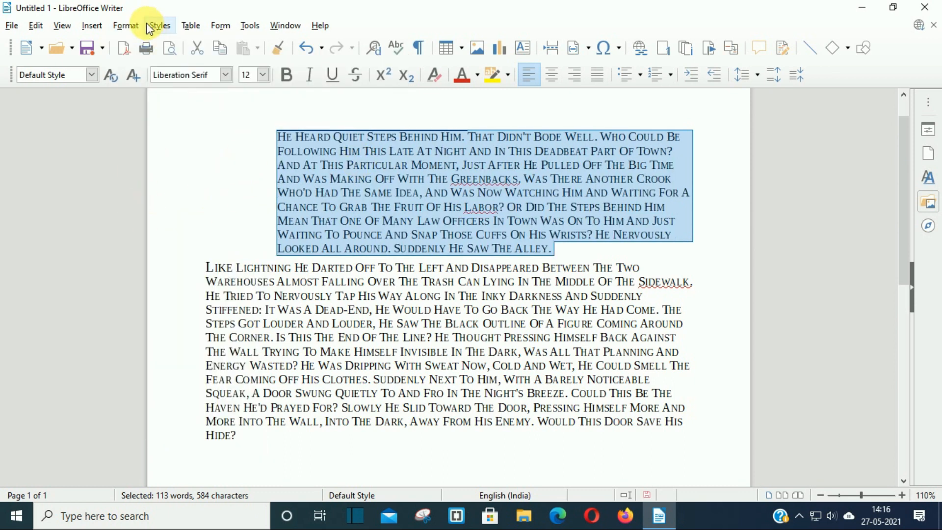
# Step: Decrease the selected first paragraph's indent twice
pyautogui.click(129, 25)
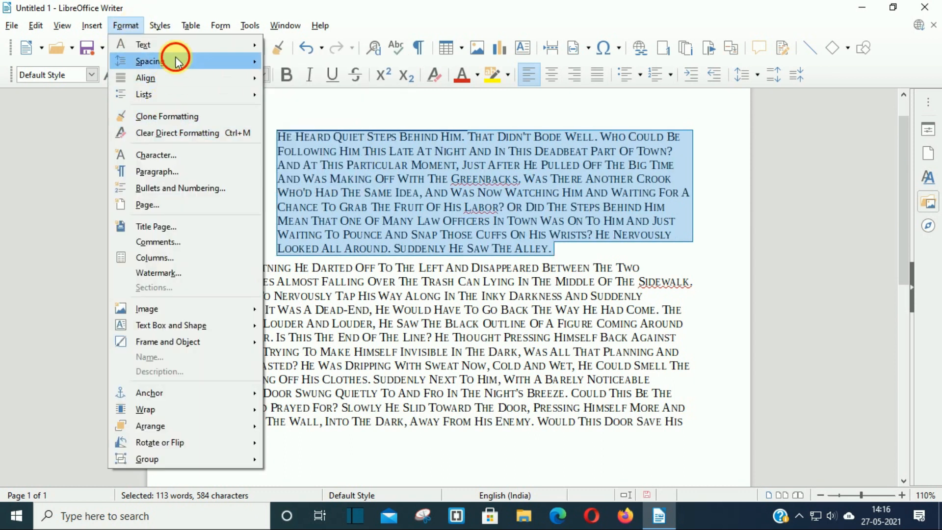
pyautogui.click(289, 169)
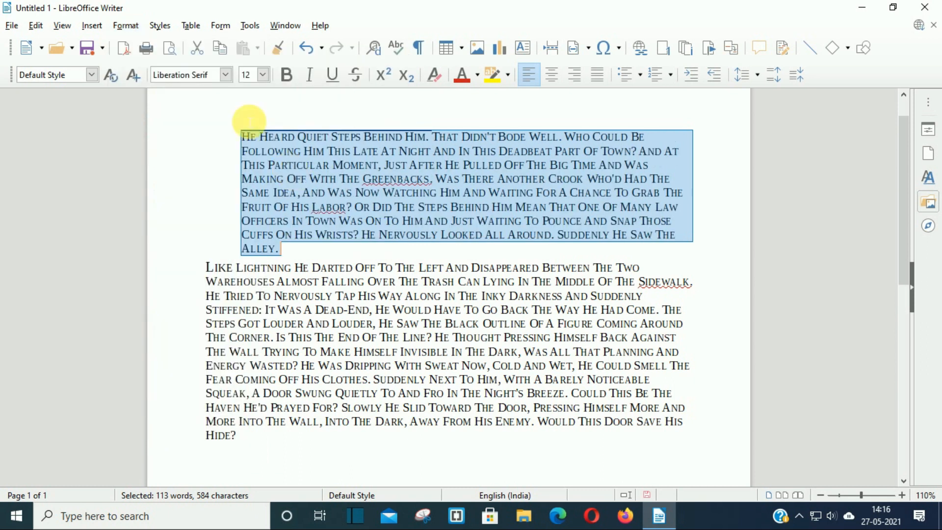
pyautogui.click(128, 25)
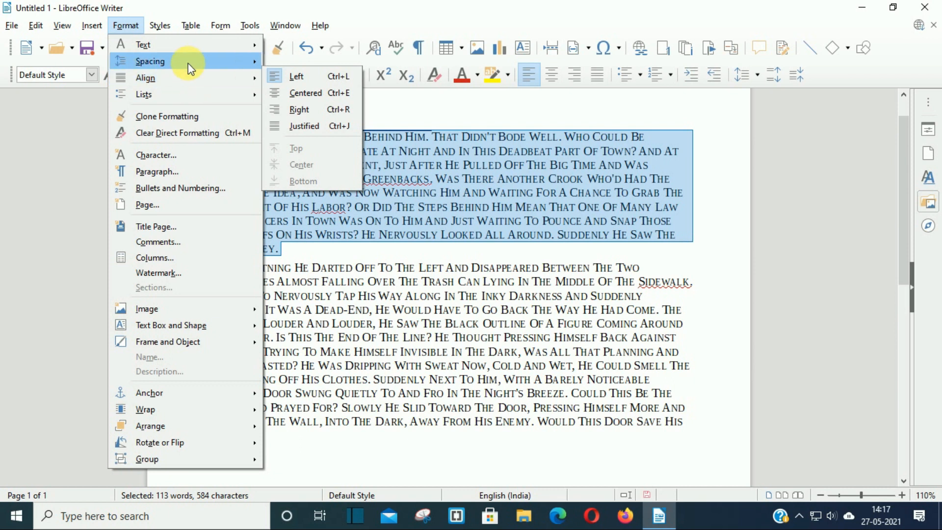
pyautogui.moveTo(189, 62)
pyautogui.click(295, 168)
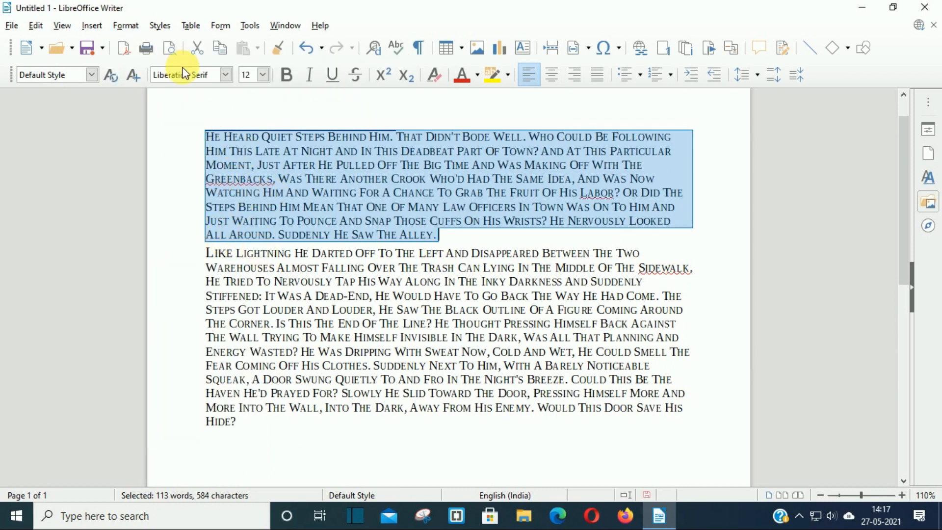
pyautogui.click(136, 28)
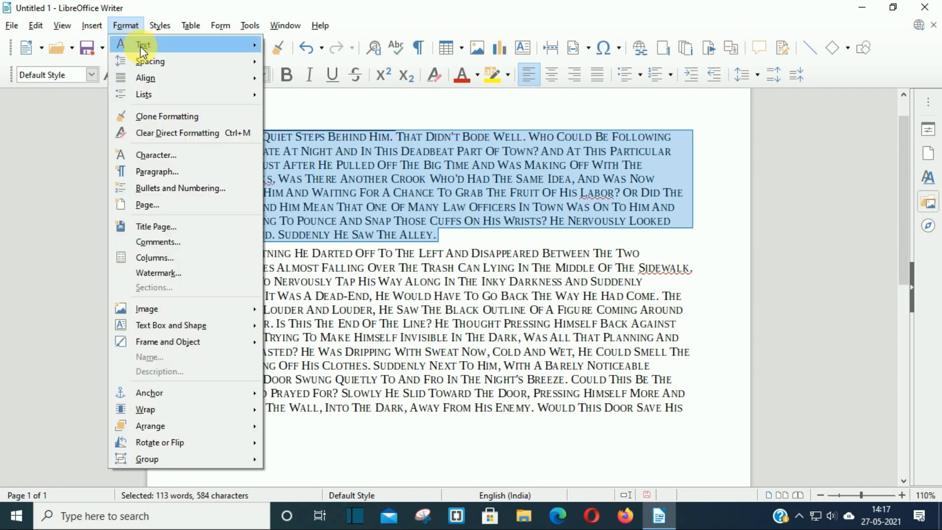
pyautogui.moveTo(143, 47)
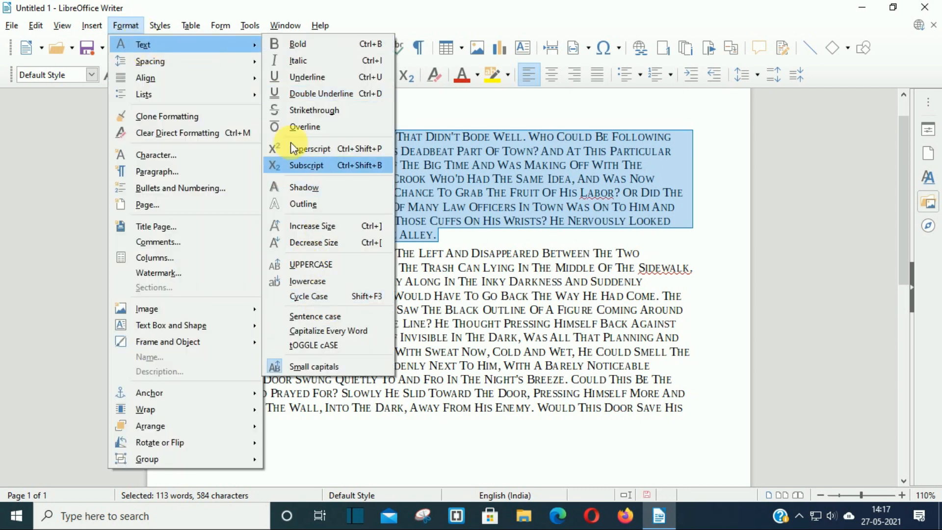
pyautogui.moveTo(223, 66)
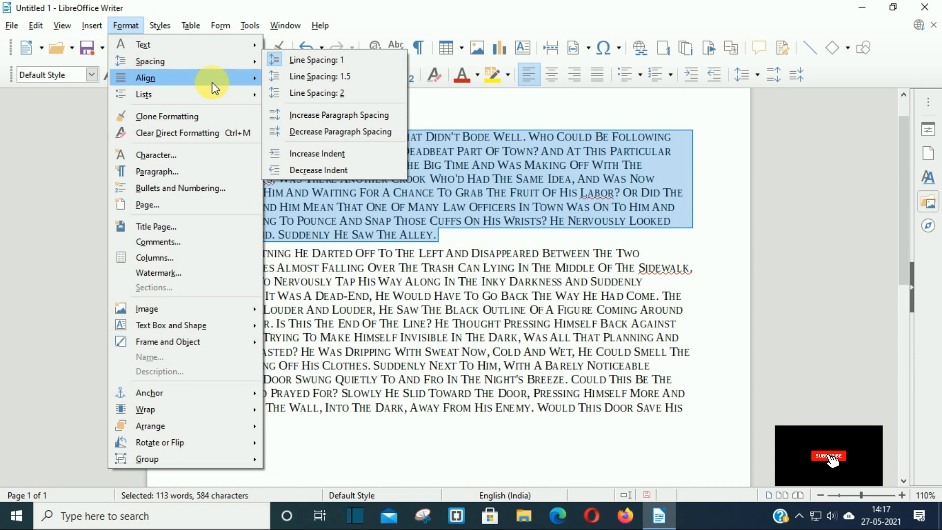
pyautogui.moveTo(212, 81)
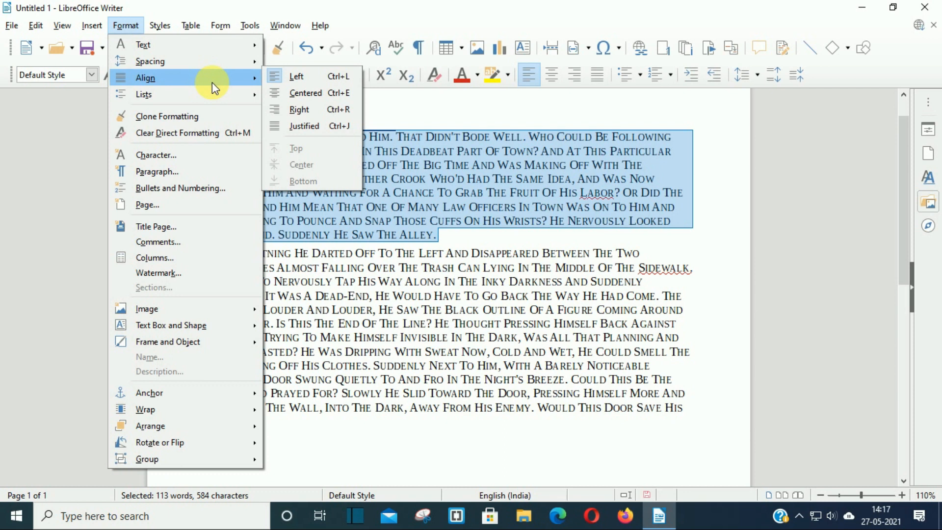
pyautogui.click(434, 194)
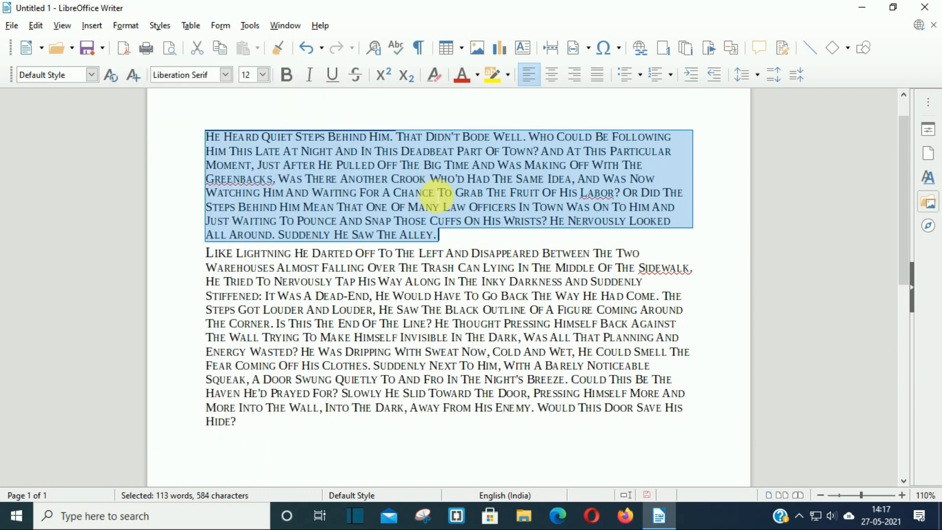
# Step: Insert empty lines above the first paragraph and enter RGTI on the topmost one
pyautogui.click(206, 136)
pyautogui.press('Return')
pyautogui.press('Return')
pyautogui.press('Return')
pyautogui.press('Return')
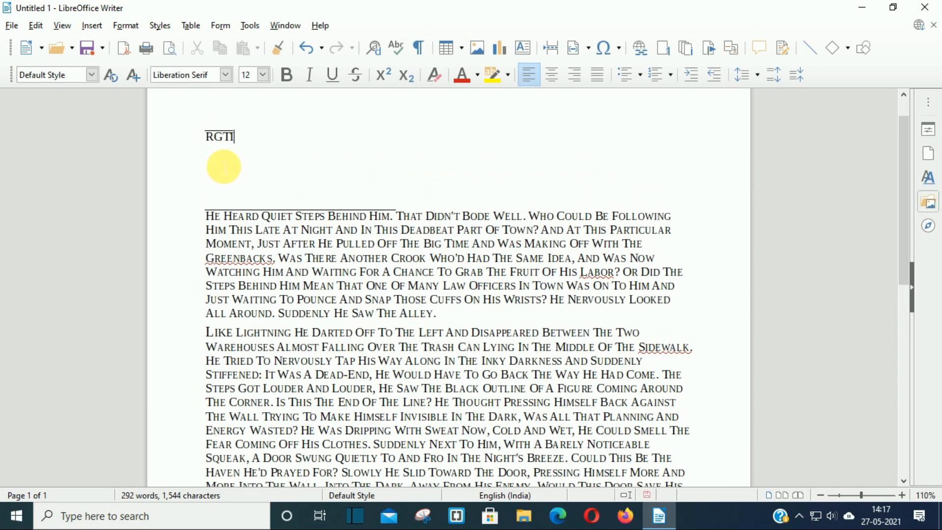
pyautogui.moveTo(400, 216); pyautogui.dragTo(206, 215)
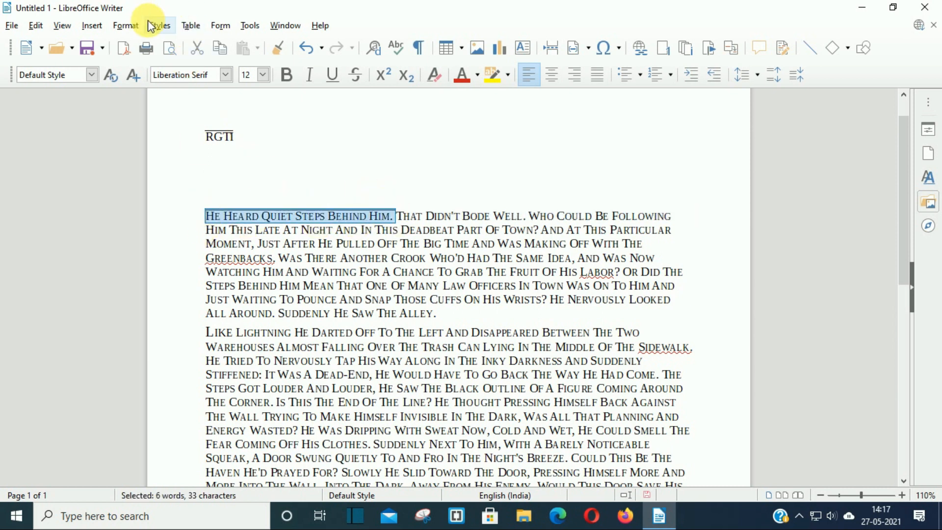
pyautogui.click(131, 25)
pyautogui.moveTo(160, 95)
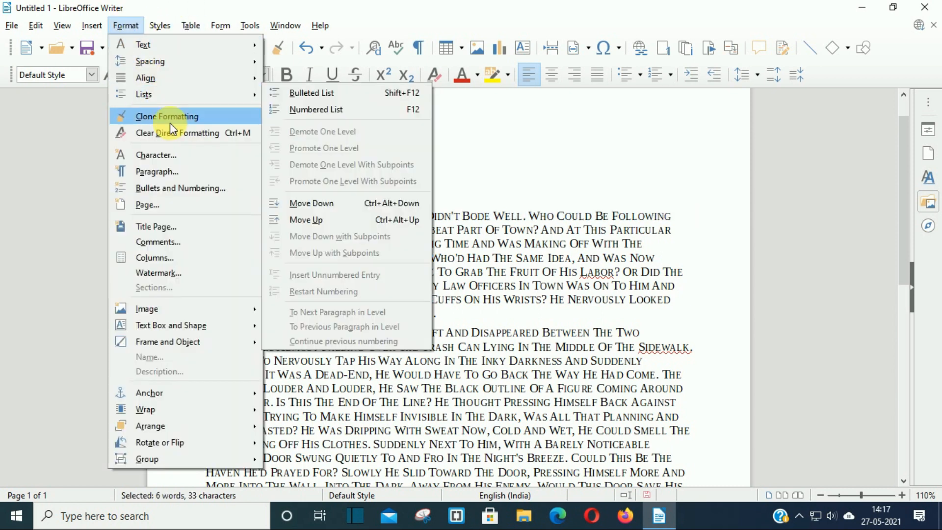
pyautogui.click(470, 219)
# Step: Select the text from RGTI into the first paragraph's second line, clear its direct formatting, and return the cursor to the RGTI line
pyautogui.moveTo(206, 137); pyautogui.dragTo(392, 230)
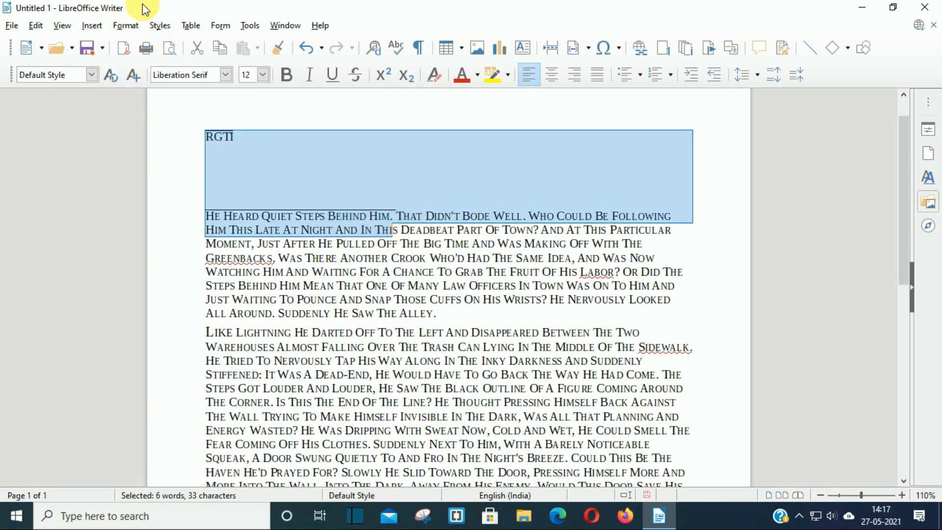
pyautogui.click(127, 26)
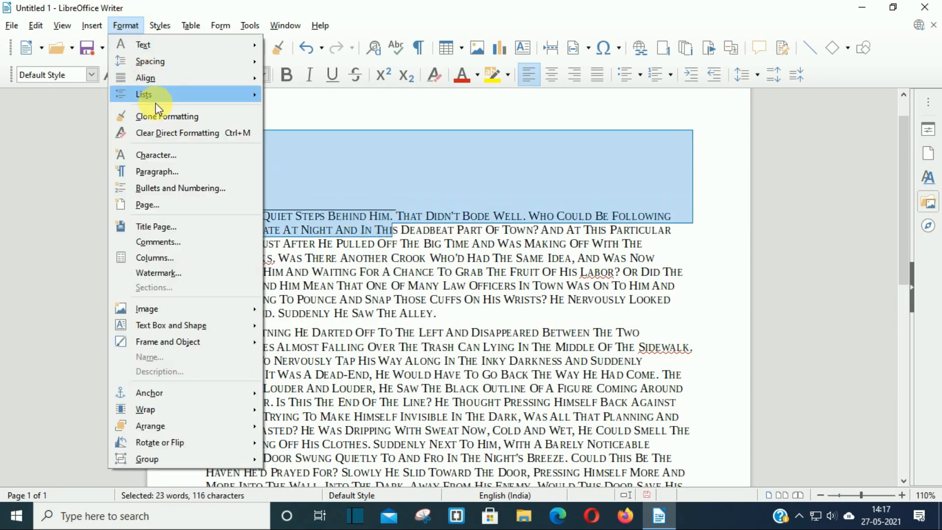
pyautogui.click(174, 134)
pyautogui.click(286, 178)
pyautogui.click(245, 139)
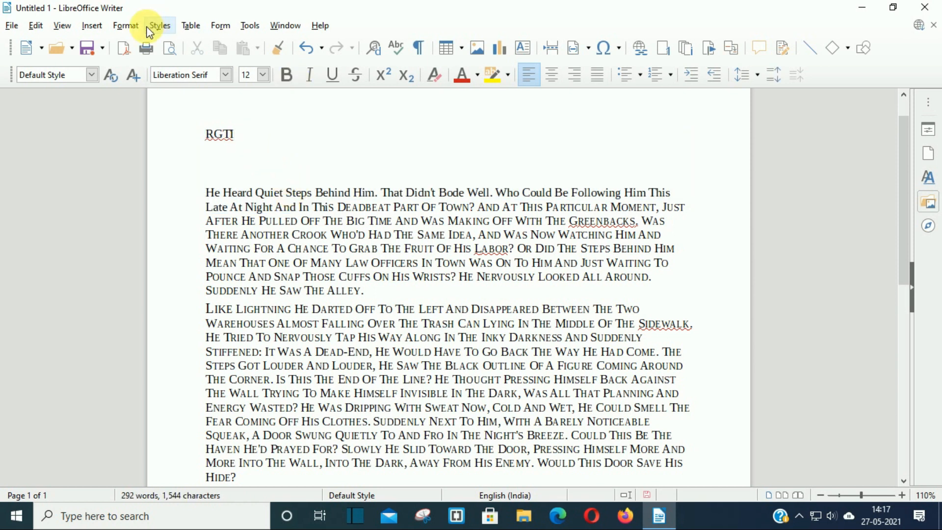
# Step: Center the RGTI line
pyautogui.click(125, 26)
pyautogui.moveTo(141, 78)
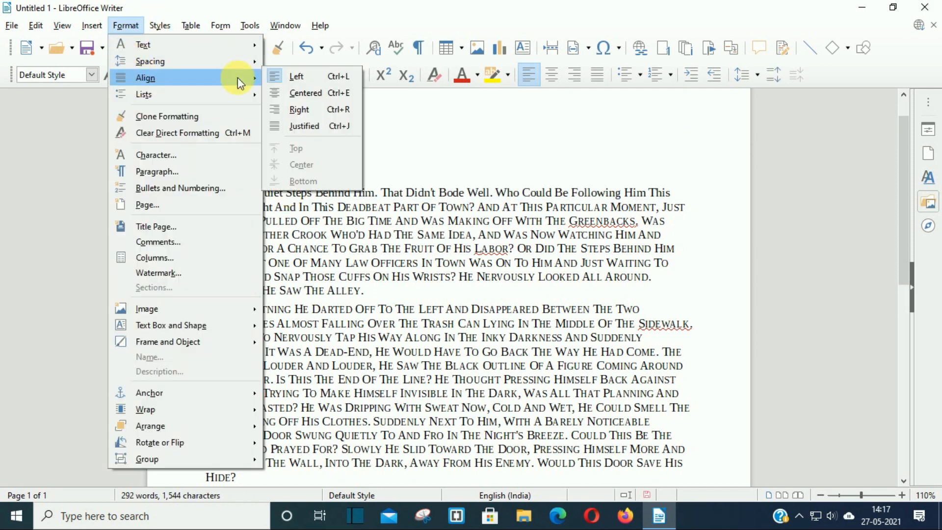
pyautogui.click(288, 93)
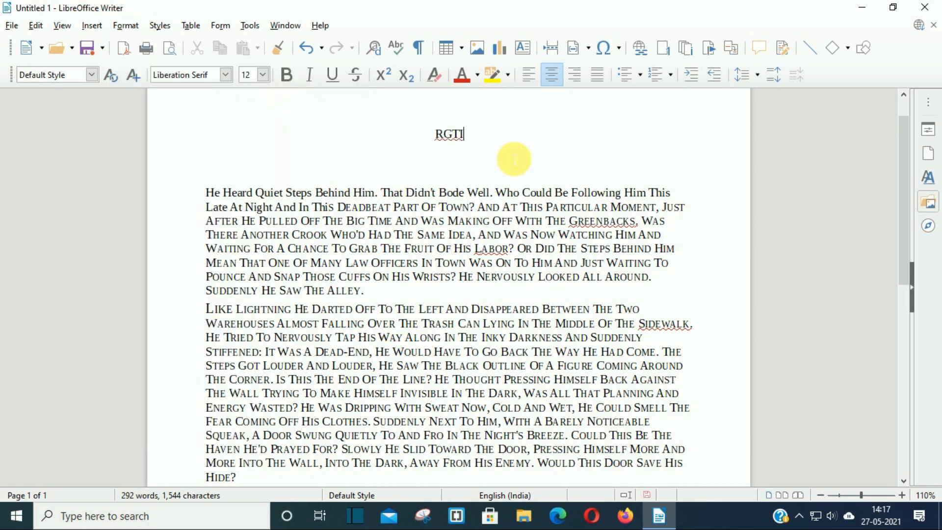
# Step: Float the Formatting toolbar, try right, left and centered alignment on the RGTI line, and dock the toolbar back beneath the Standard toolbar
pyautogui.moveTo(10, 75); pyautogui.dragTo(78, 131)
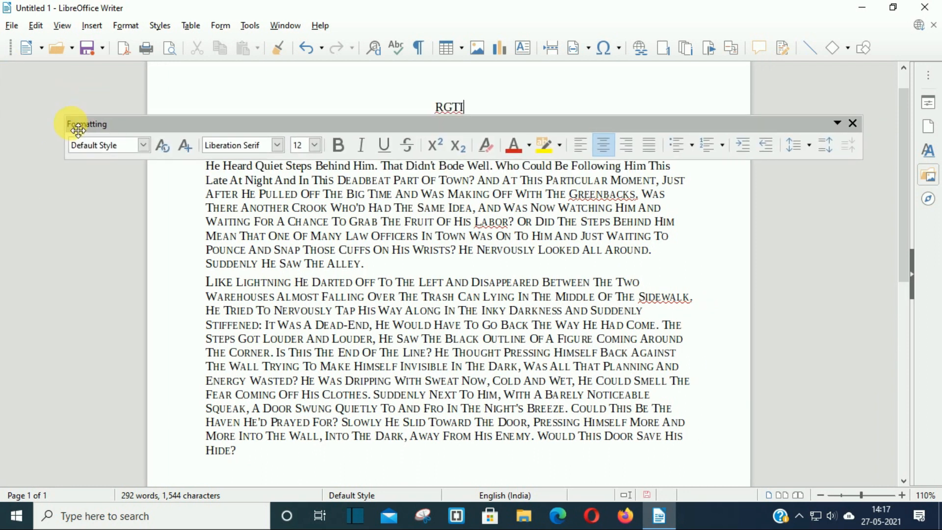
pyautogui.click(627, 148)
pyautogui.click(602, 148)
pyautogui.click(583, 147)
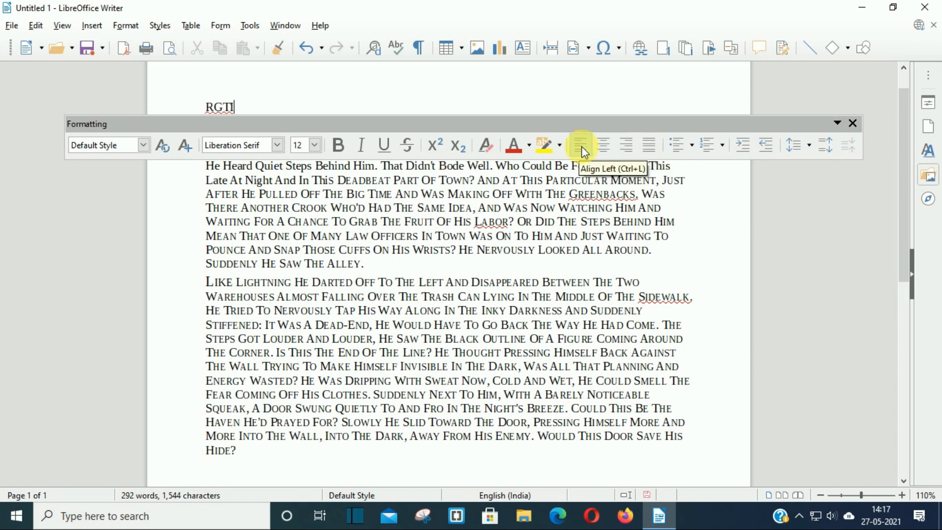
pyautogui.click(602, 144)
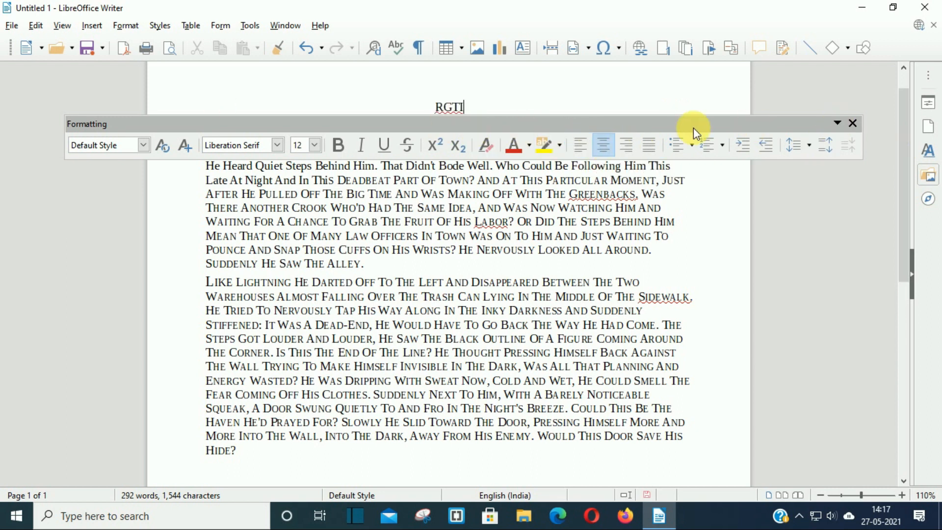
pyautogui.moveTo(358, 126); pyautogui.dragTo(238, 63)
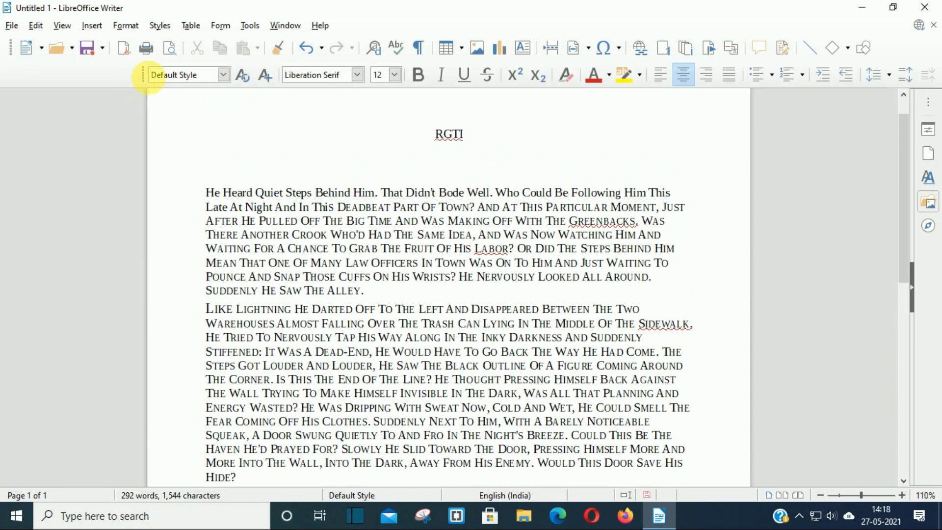
pyautogui.moveTo(150, 86); pyautogui.dragTo(8, 78)
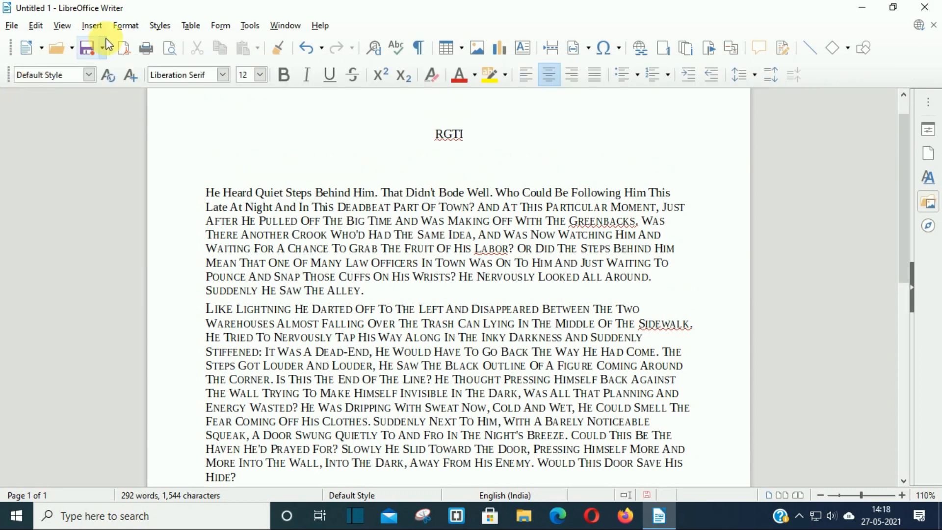
pyautogui.click(62, 25)
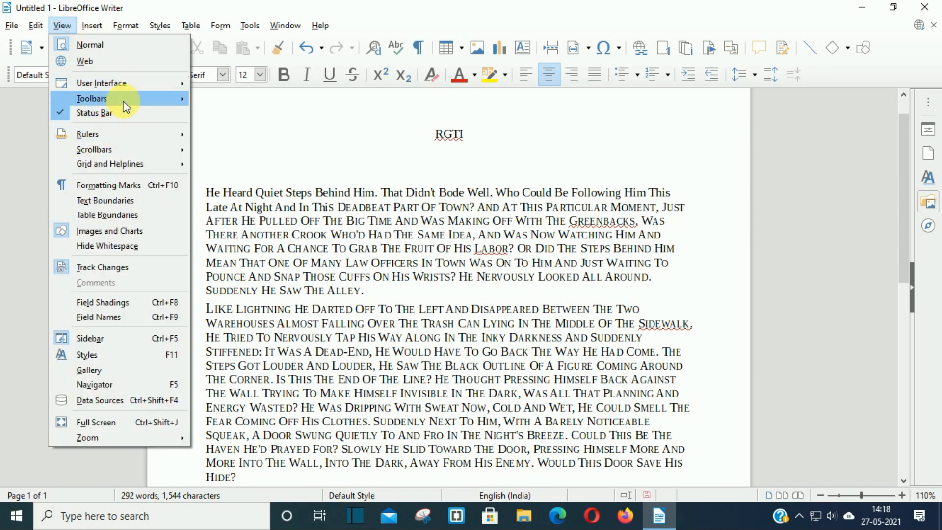
pyautogui.moveTo(123, 98)
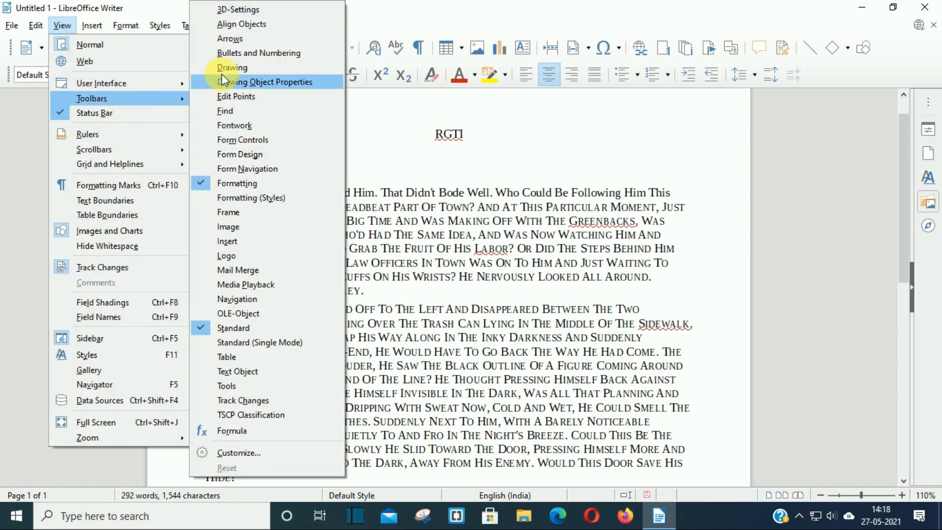
pyautogui.click(405, 131)
# Step: Set the alignment of the RGTI line to Justified
pyautogui.click(119, 25)
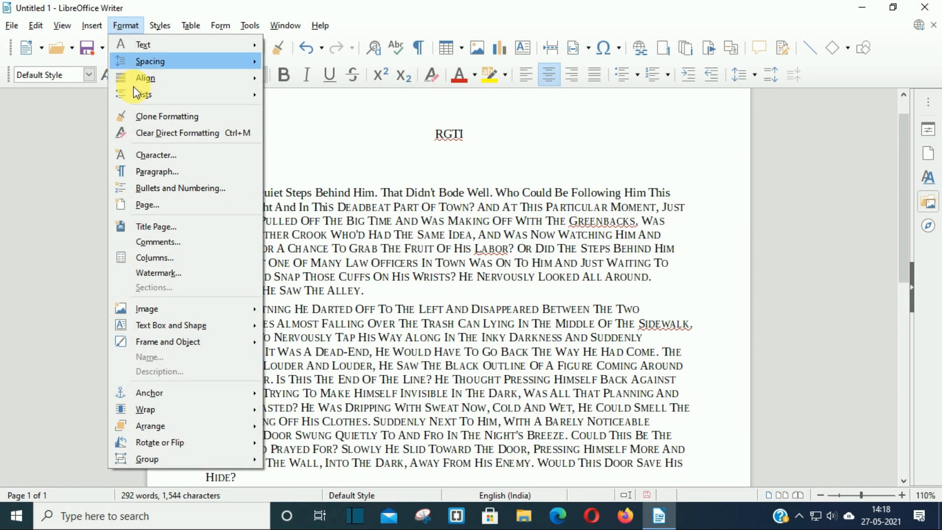
pyautogui.moveTo(162, 79)
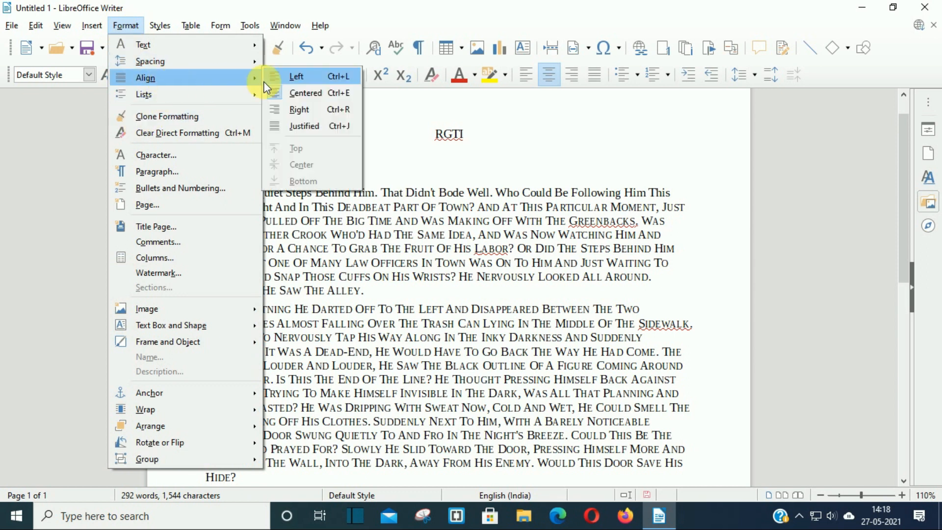
pyautogui.click(318, 126)
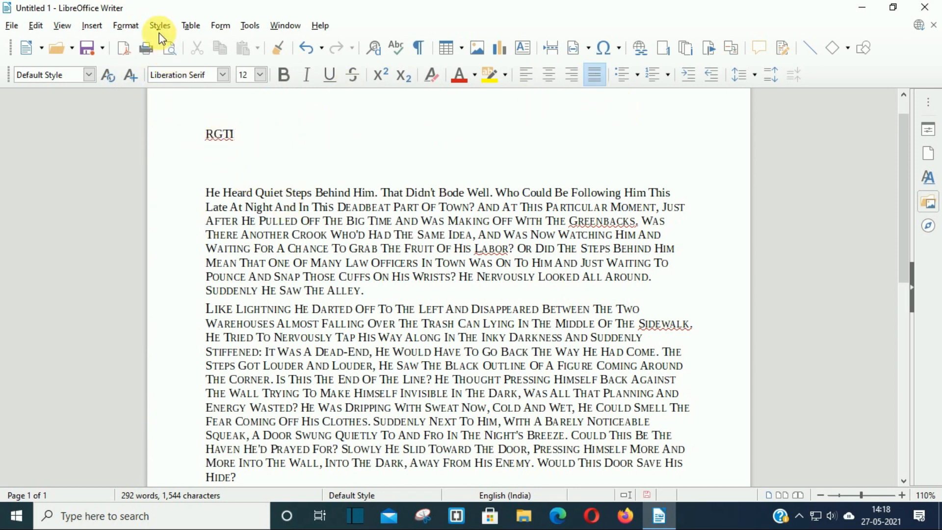
pyautogui.click(125, 25)
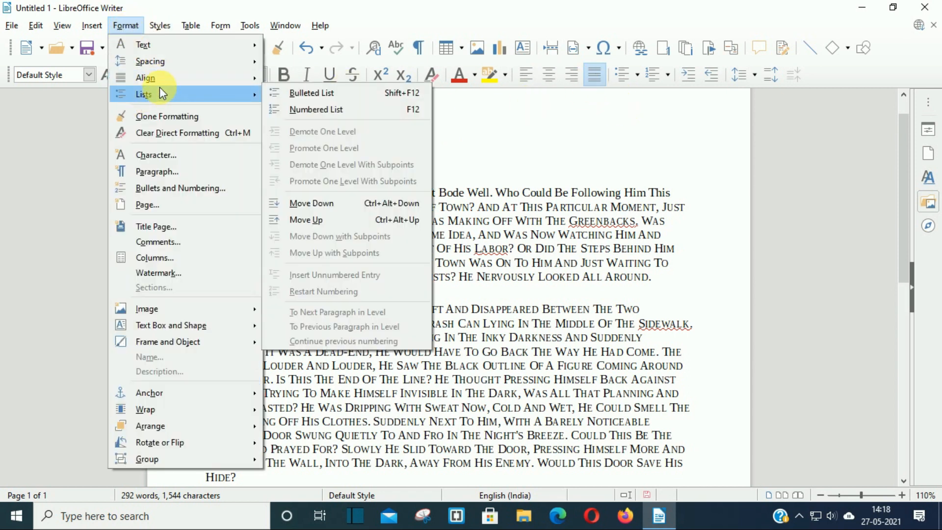
pyautogui.moveTo(167, 88)
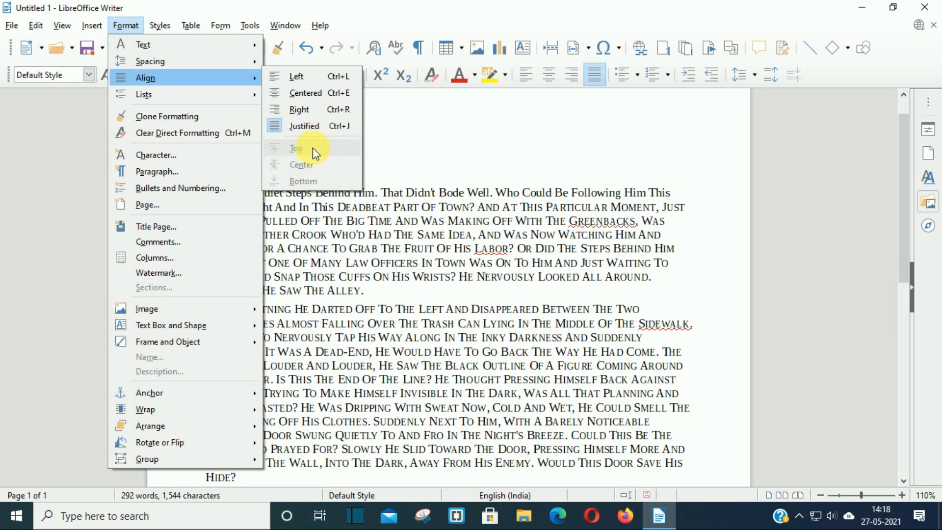
pyautogui.moveTo(193, 97)
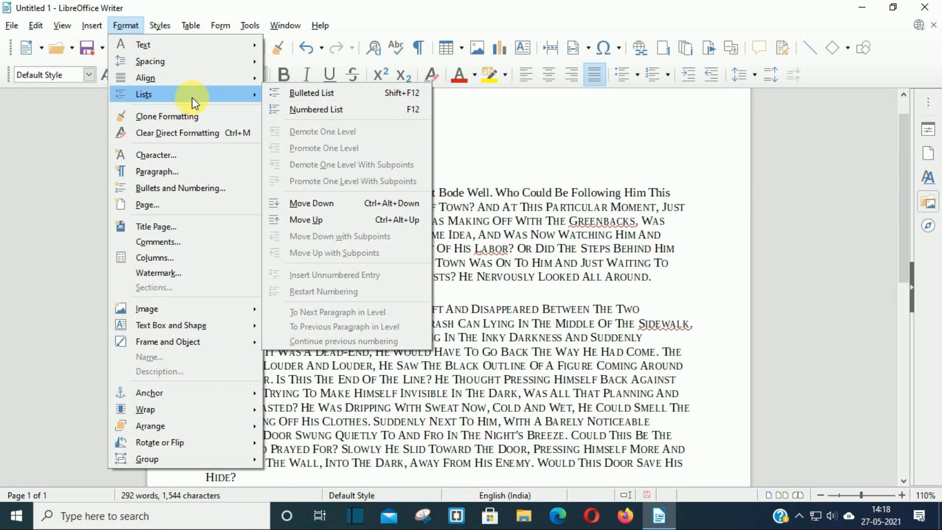
pyautogui.click(499, 269)
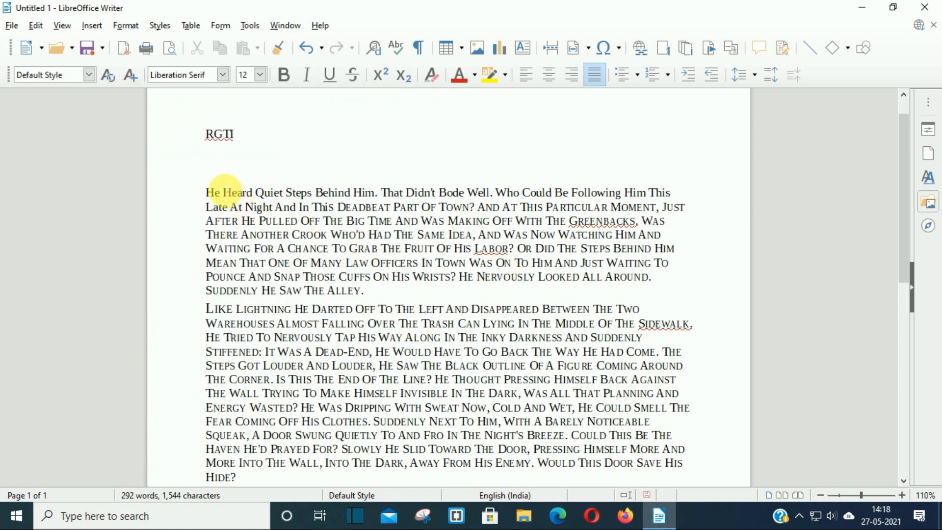
# Step: Select the first paragraph, from "He Heard Quiet Steps" through "Suddenly He Saw The Alley.", and turn it into a numbered list item
pyautogui.moveTo(214, 191); pyautogui.dragTo(420, 294)
pyautogui.click(275, 237)
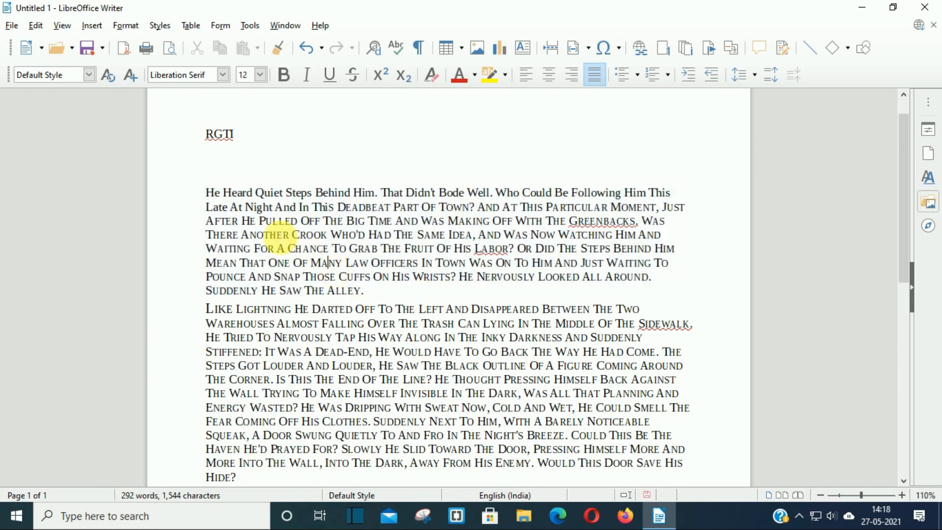
pyautogui.moveTo(214, 195); pyautogui.dragTo(379, 290)
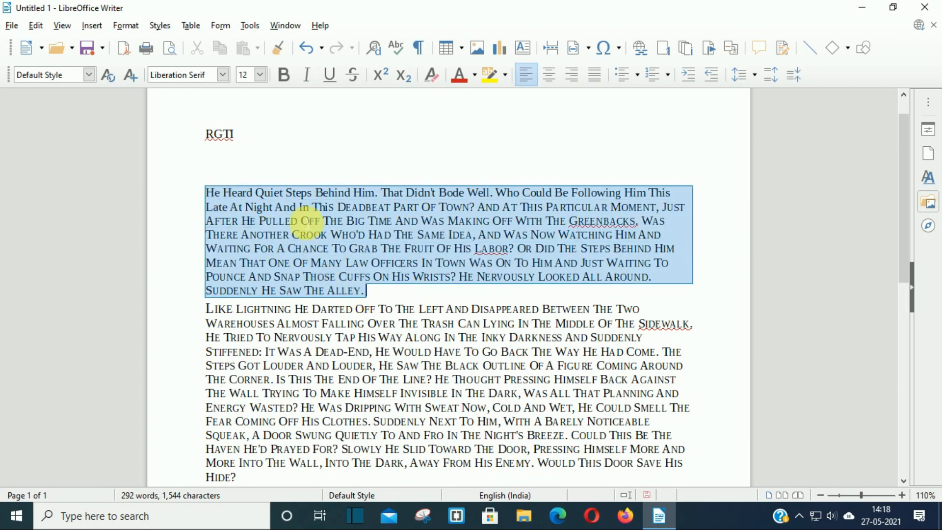
pyautogui.click(126, 25)
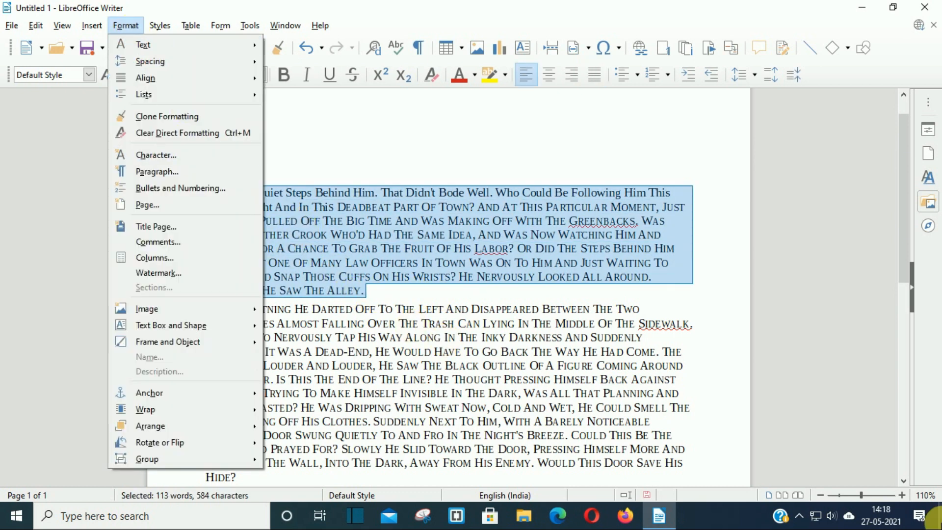
pyautogui.moveTo(220, 94)
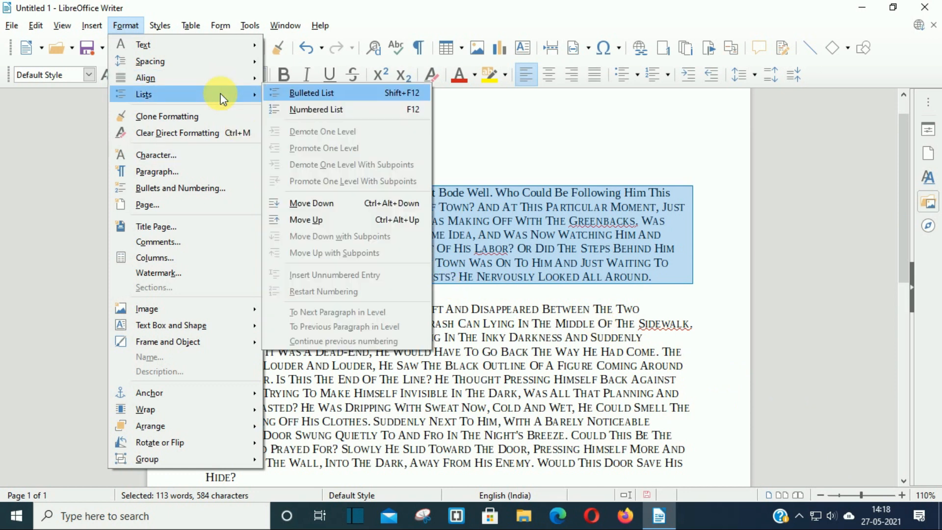
pyautogui.click(319, 110)
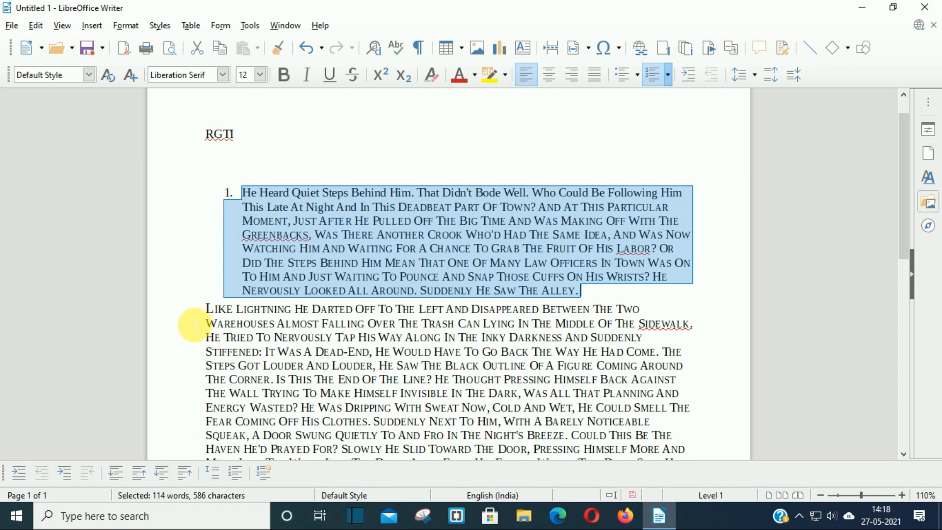
# Step: Split the second paragraph after "Invisible In The Dark," and leave one empty line before "Was All That Planning"
pyautogui.moveTo(206, 310); pyautogui.dragTo(521, 395)
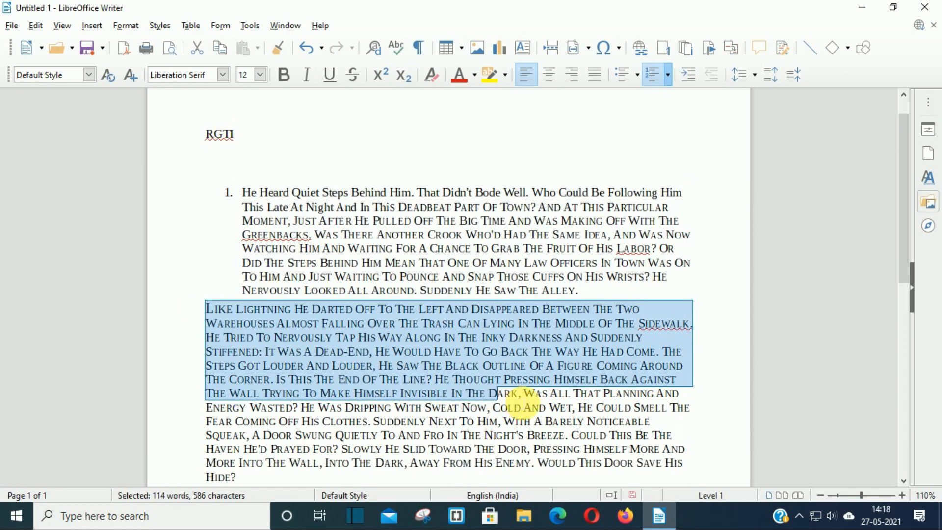
pyautogui.click(524, 395)
pyautogui.press('Return')
pyautogui.press('Return')
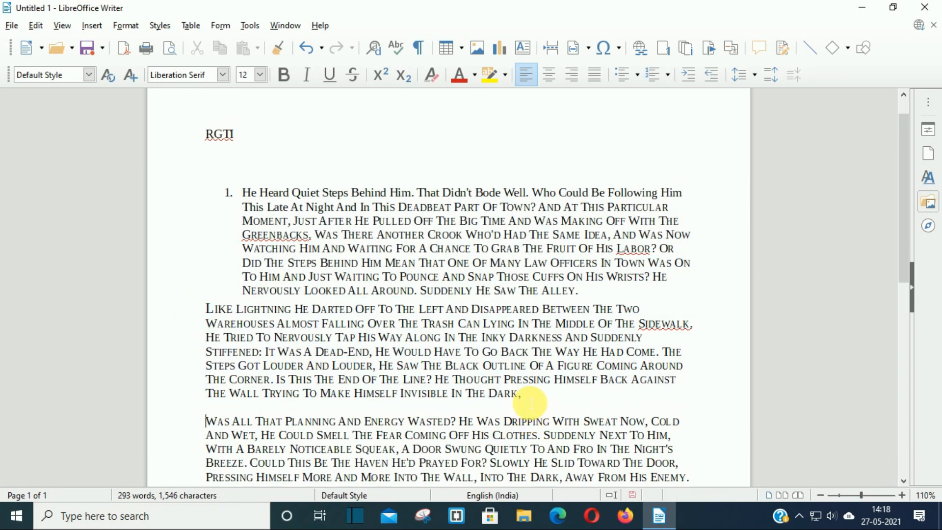
# Step: Make the "Like Lightning He Darted Off" paragraph the next numbered list item
pyautogui.moveTo(206, 309); pyautogui.dragTo(537, 397)
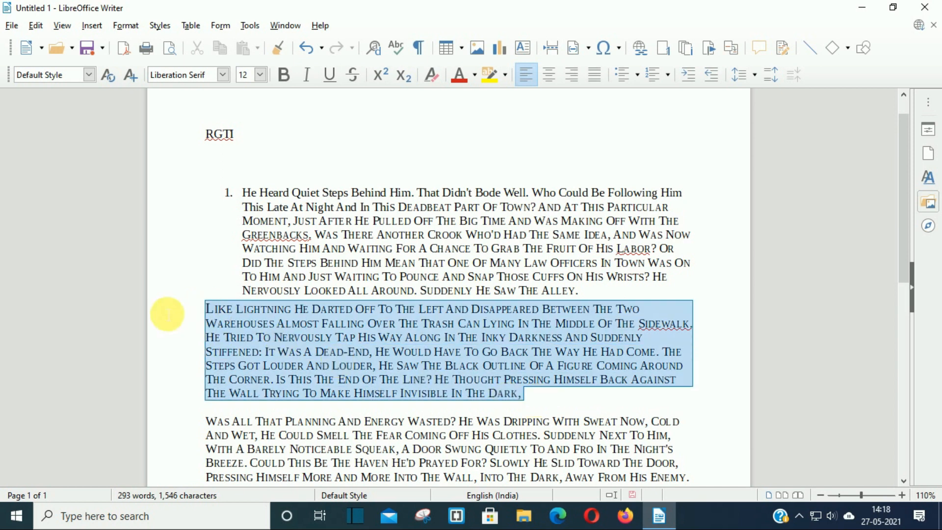
pyautogui.click(174, 313)
pyautogui.click(126, 25)
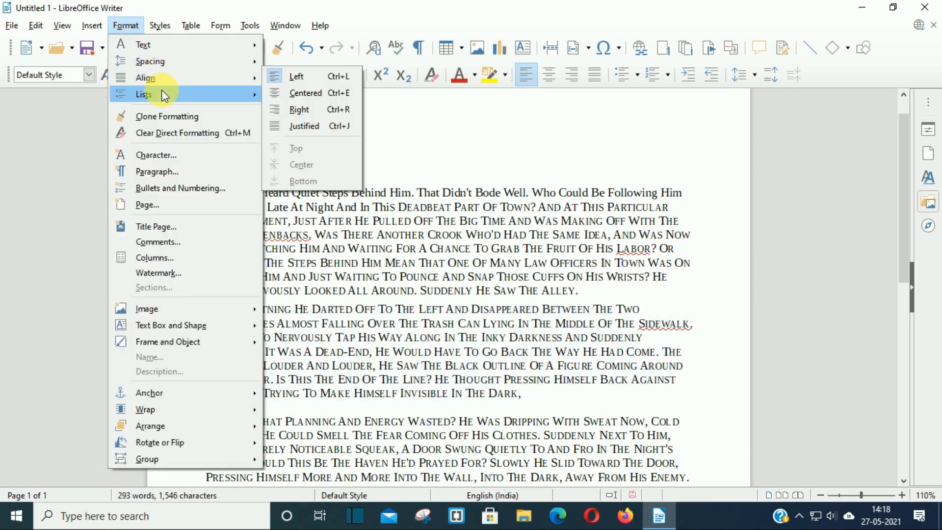
pyautogui.moveTo(161, 90)
pyautogui.click(316, 106)
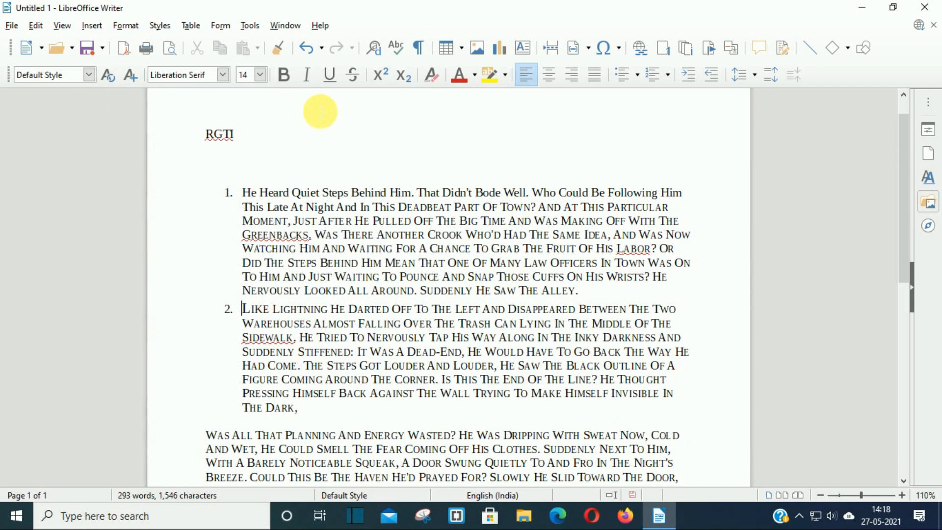
# Step: Change the "Like Lightning" paragraph to a bulleted list item and give it the arrowhead bullet style
pyautogui.click(135, 28)
pyautogui.moveTo(204, 98)
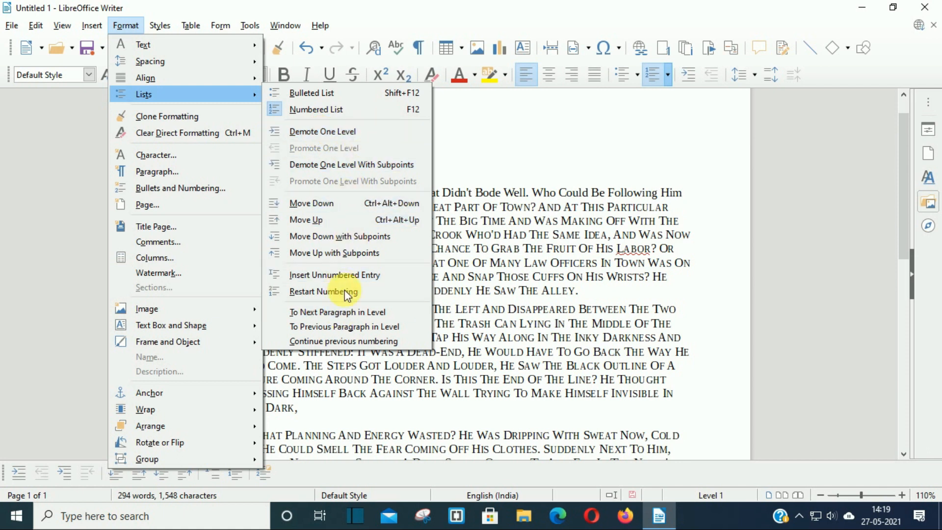
pyautogui.click(332, 94)
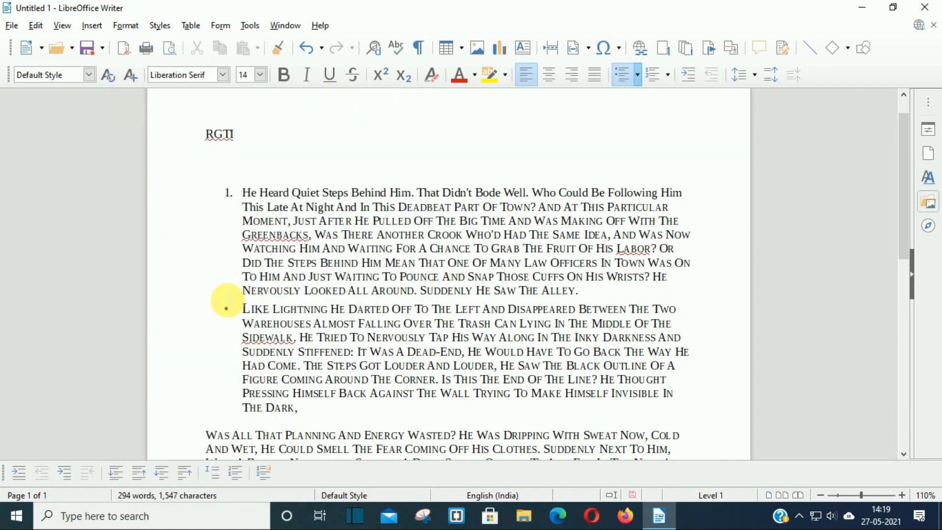
pyautogui.click(637, 74)
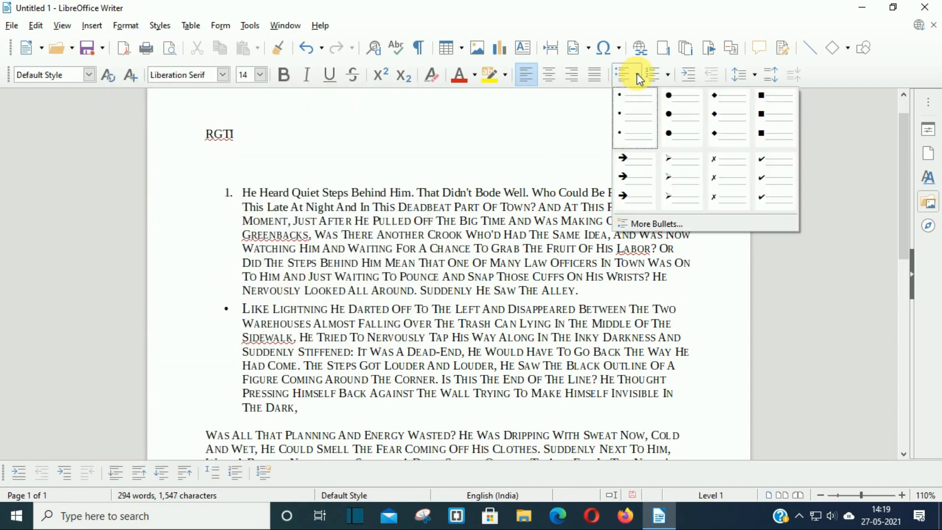
pyautogui.click(683, 172)
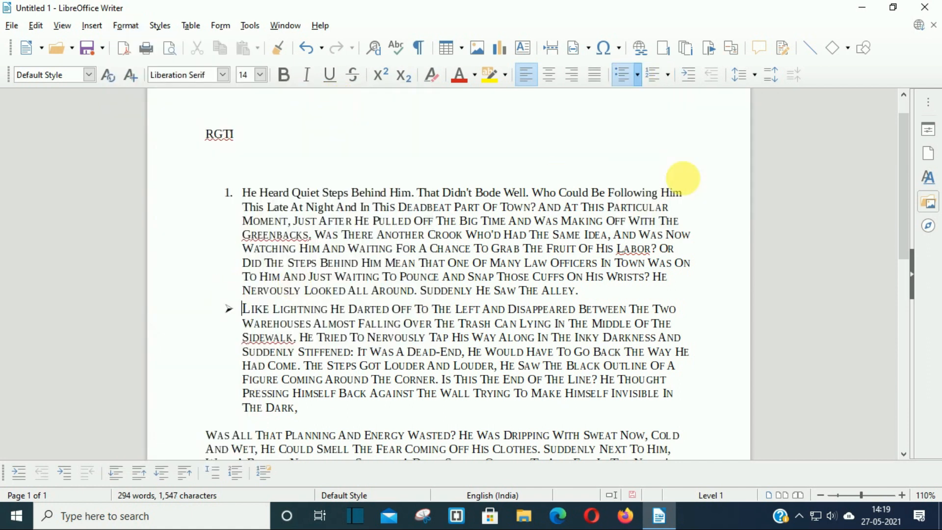
# Step: Apply the lettered (a) numbering format to the "Like Lightning" paragraph
pyautogui.click(667, 74)
pyautogui.click(745, 166)
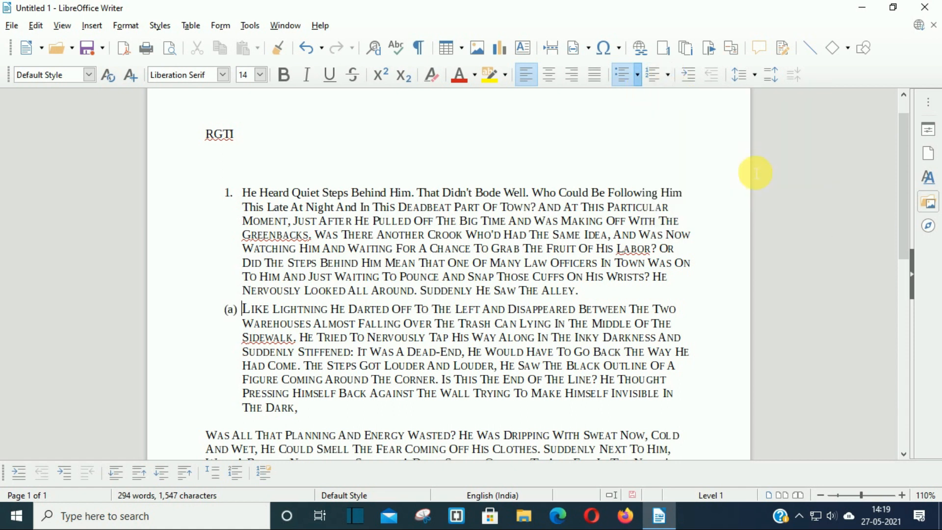
pyautogui.click(139, 28)
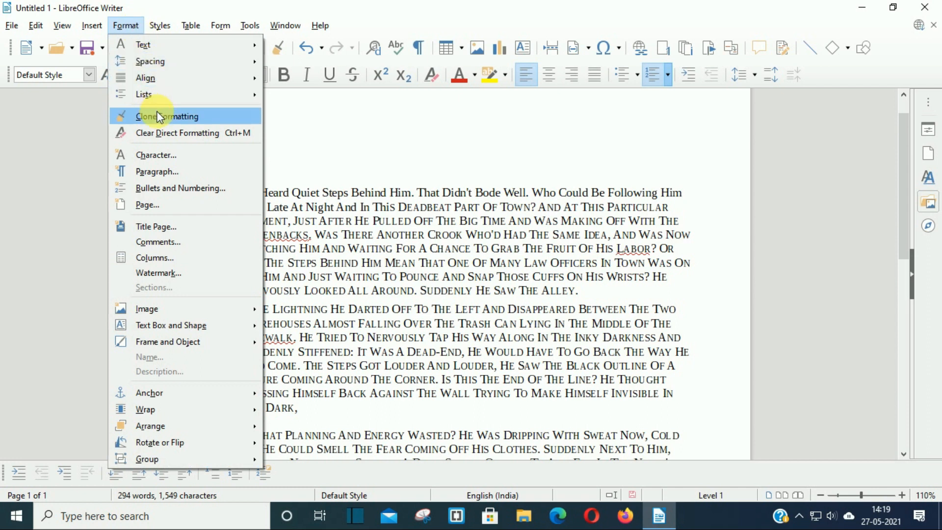
pyautogui.click(305, 169)
# Step: Color the word "Mean" in the first list item teal and highlight it in yellow
pyautogui.scroll(-2, 373, 235)
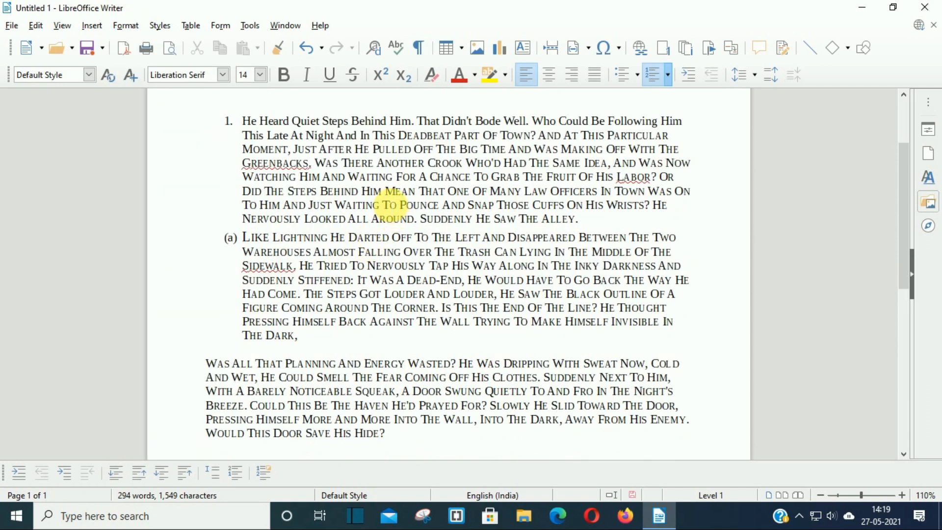
pyautogui.moveTo(385, 192); pyautogui.dragTo(418, 193)
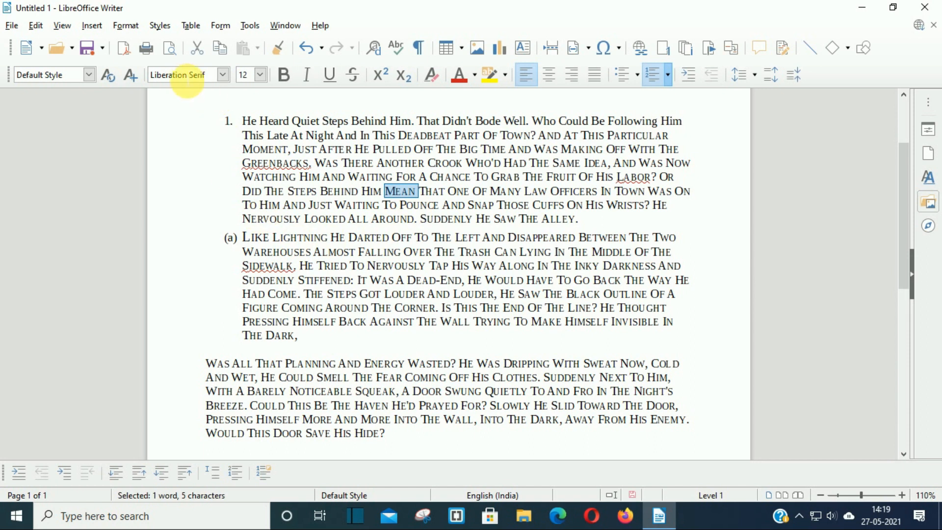
pyautogui.click(476, 77)
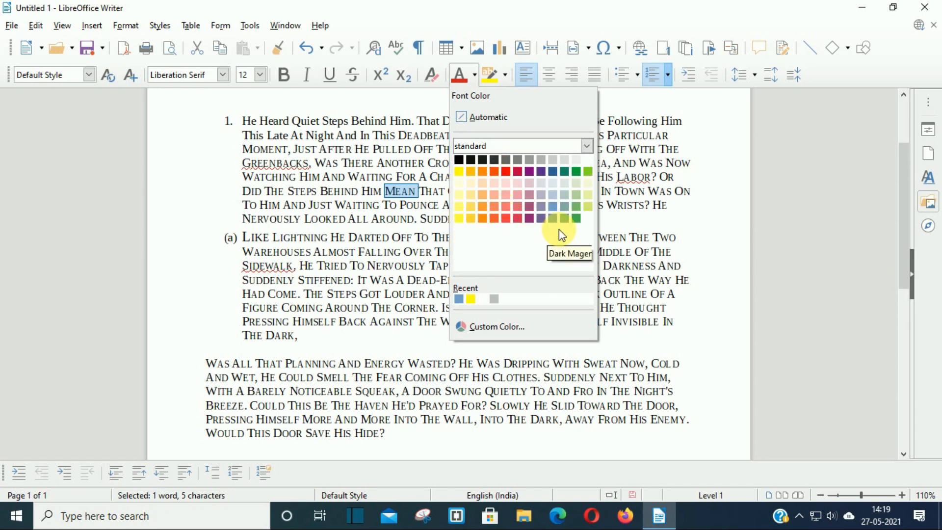
pyautogui.click(565, 171)
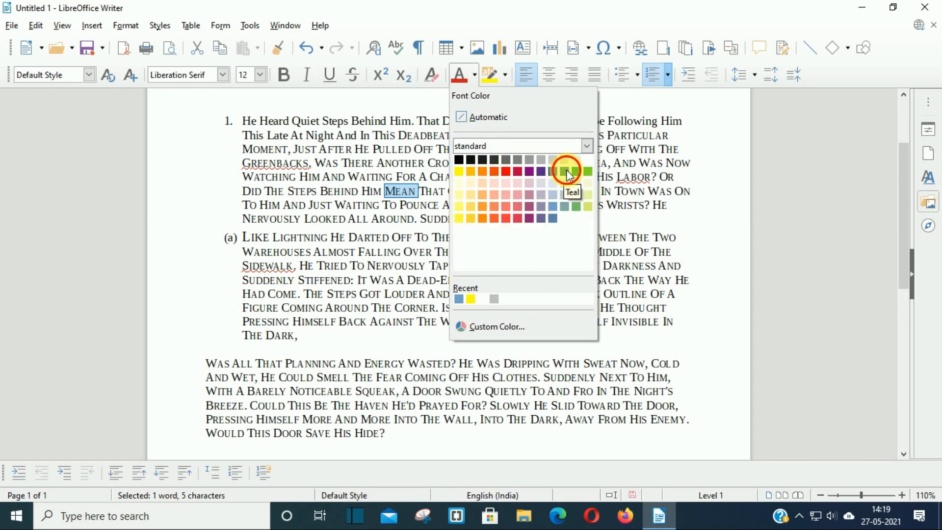
pyautogui.click(493, 86)
pyautogui.click(485, 251)
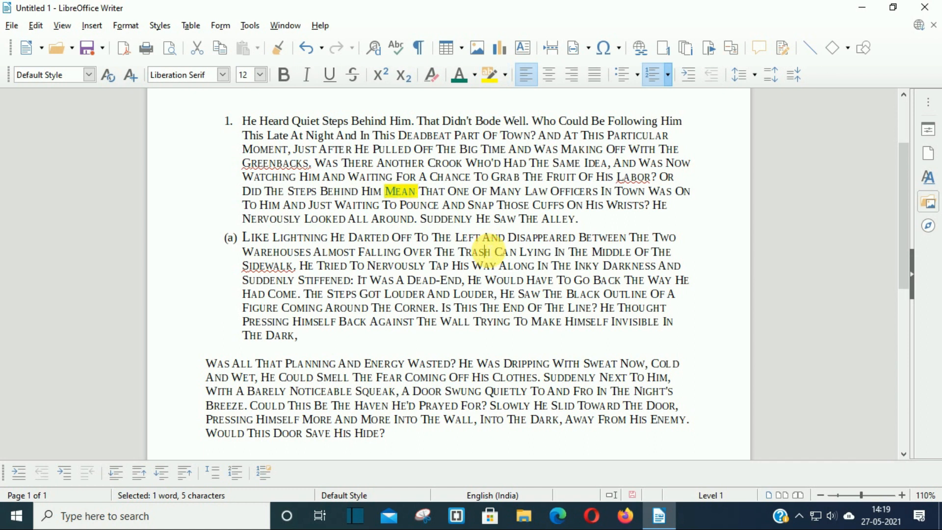
# Step: Make the highlighted word "Mean" bold and set its font size to 15
pyautogui.moveTo(385, 193); pyautogui.dragTo(416, 192)
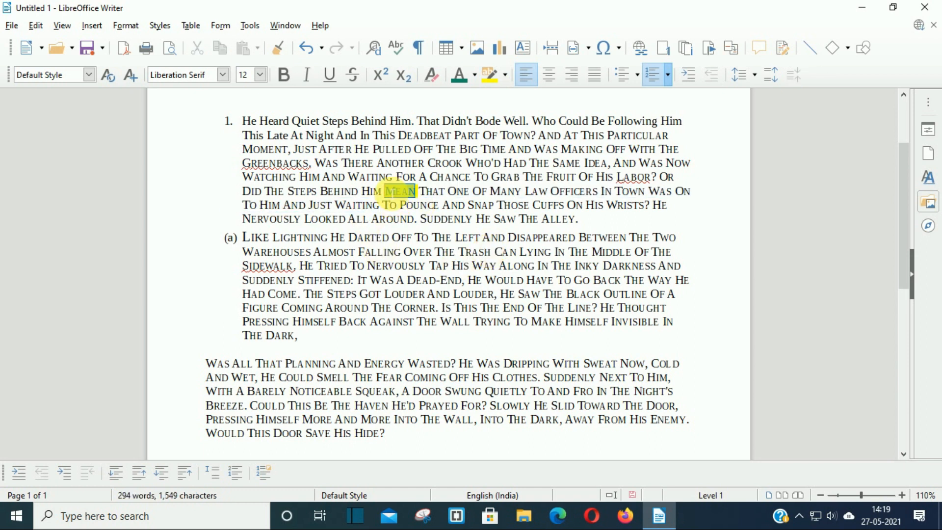
pyautogui.click(283, 74)
pyautogui.click(260, 74)
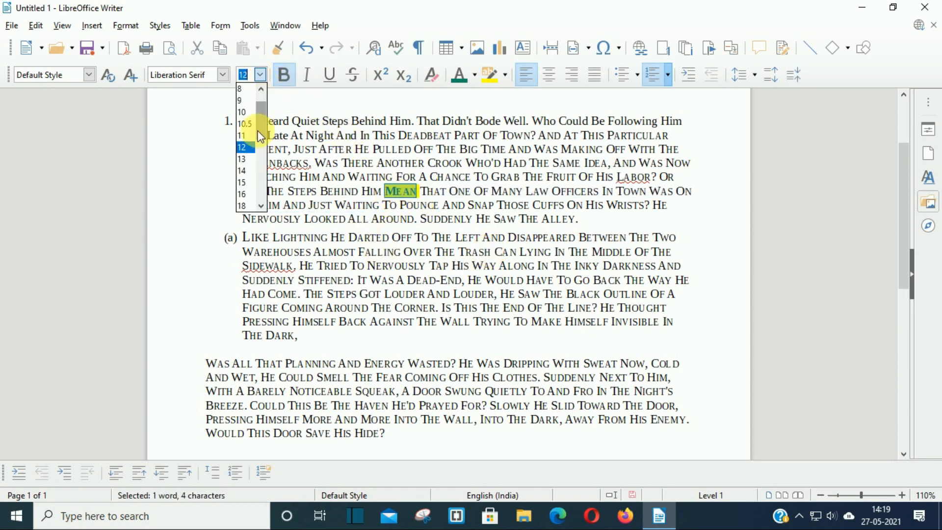
pyautogui.click(248, 182)
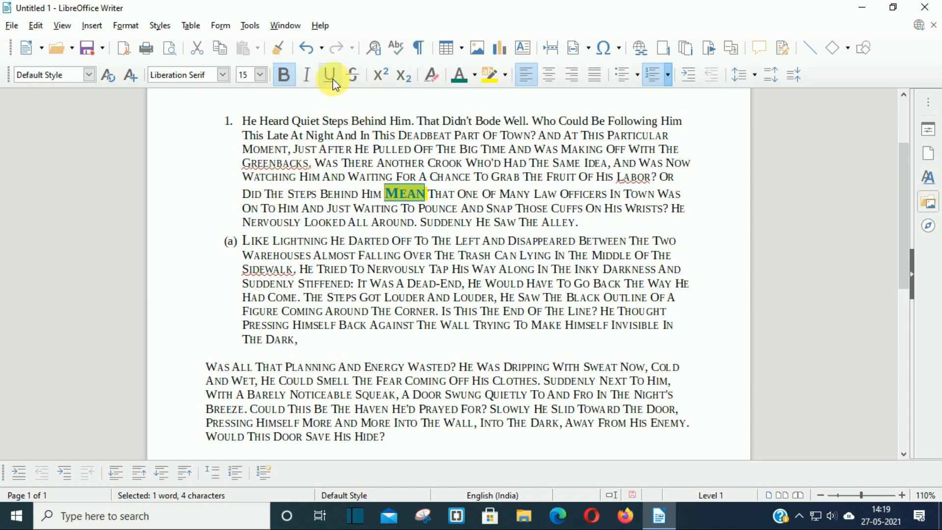
pyautogui.click(446, 242)
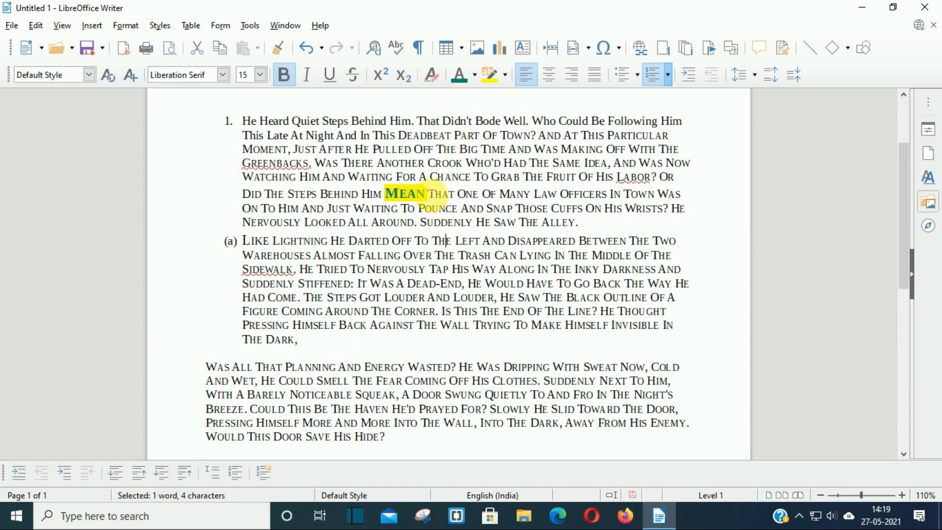
pyautogui.click(461, 242)
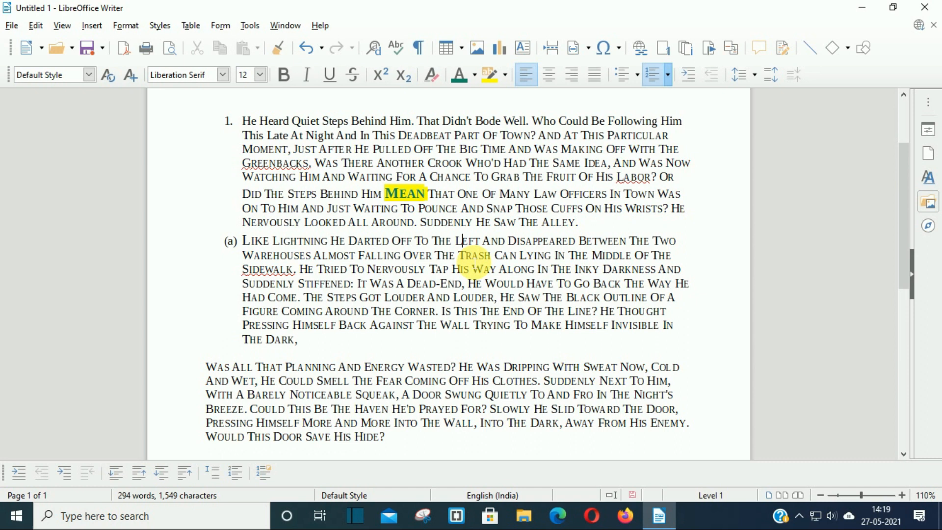
# Step: Clone the formatting of the word "Mean" onto the word "Back" in the "Like Lightning" paragraph
pyautogui.doubleClick(473, 255)
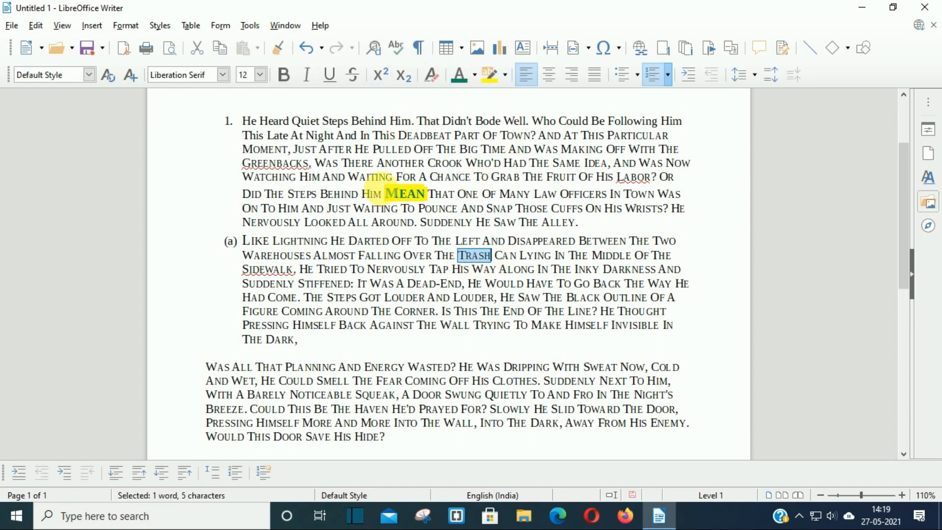
pyautogui.doubleClick(387, 195)
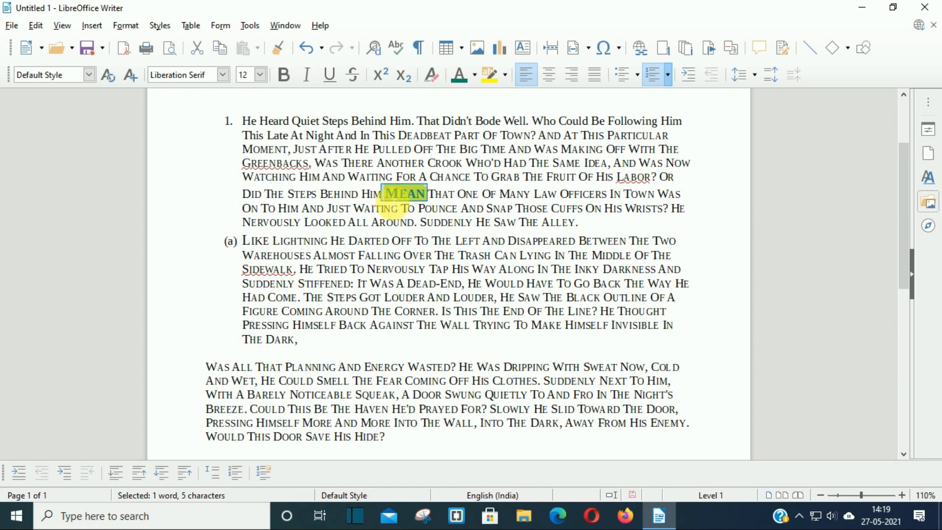
pyautogui.click(385, 195)
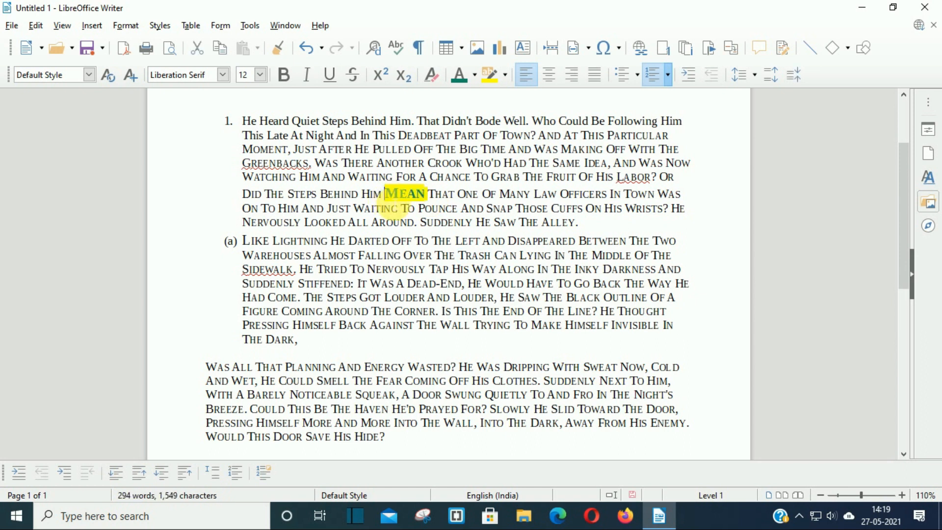
pyautogui.moveTo(389, 198); pyautogui.dragTo(427, 206)
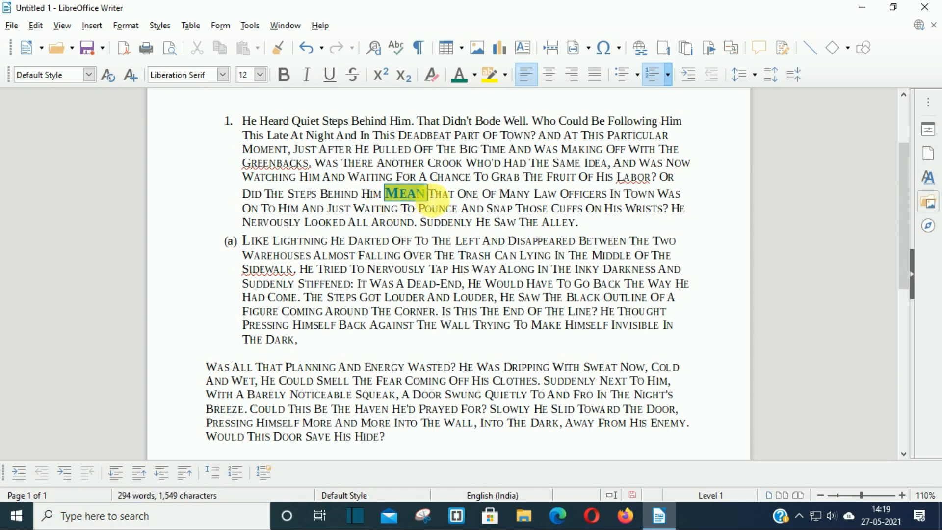
pyautogui.click(157, 27)
pyautogui.moveTo(138, 31)
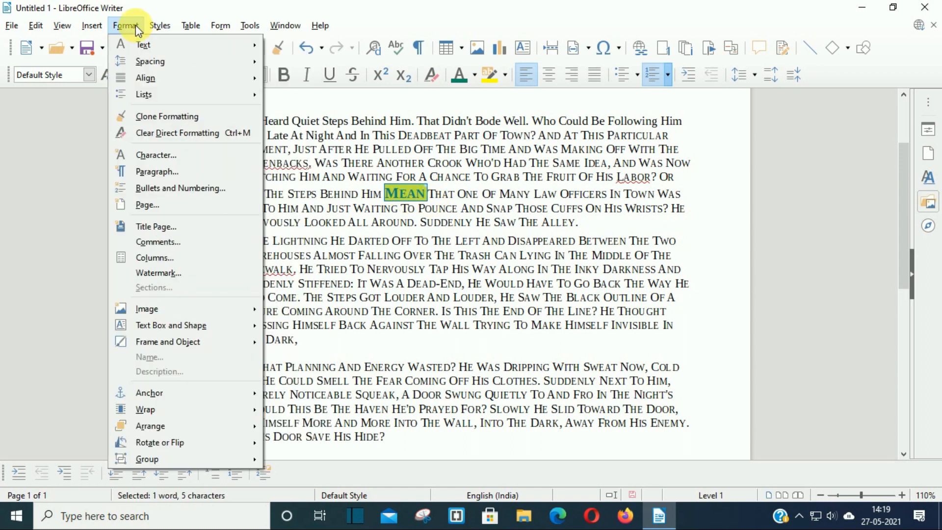
pyautogui.click(157, 118)
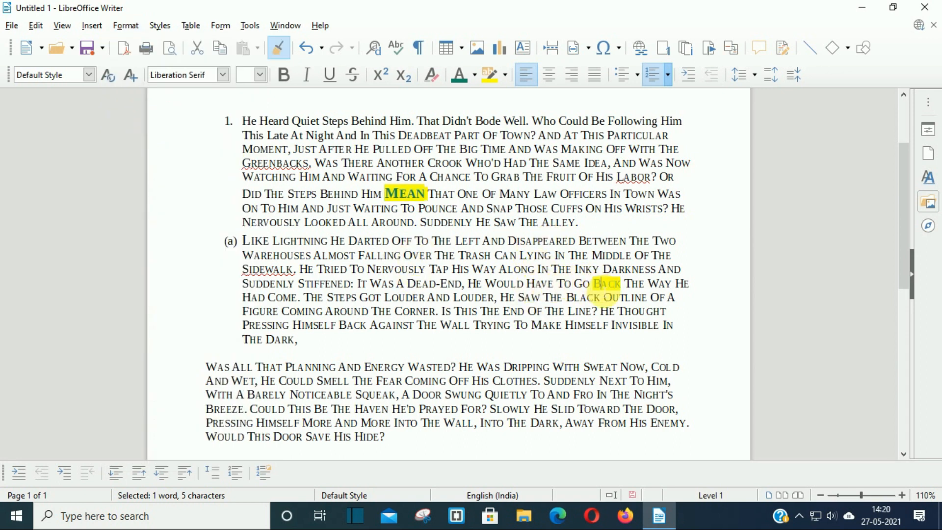
pyautogui.click(603, 284)
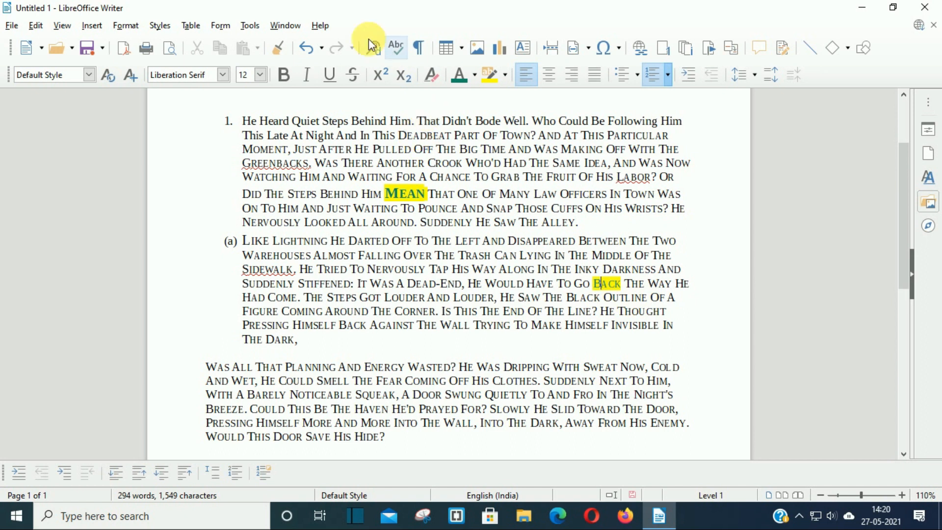
# Step: Clone the formatting of "Back" onto "Time", "Pulled", "Almost", "Watching", "Late" and "Particular", and turn Clone Formatting off
pyautogui.click(278, 49)
pyautogui.scroll(3, 483, 358)
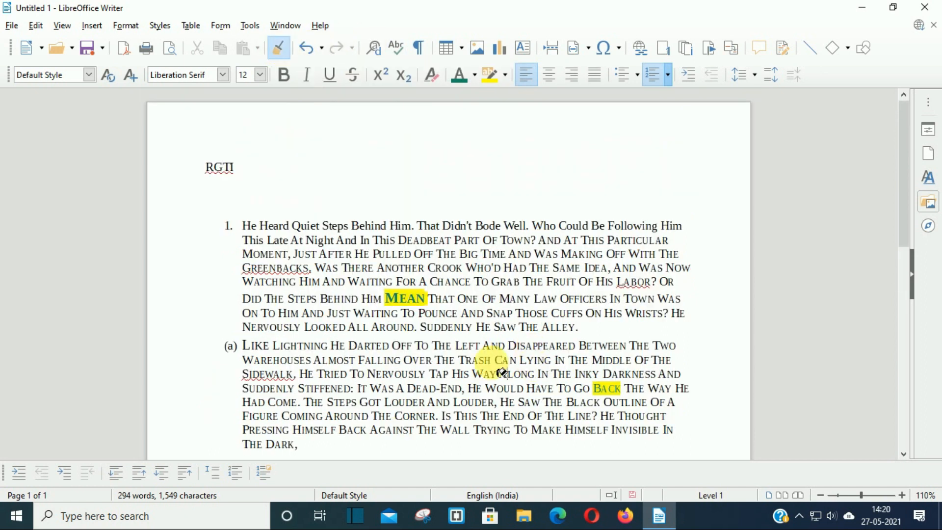
pyautogui.click(494, 255)
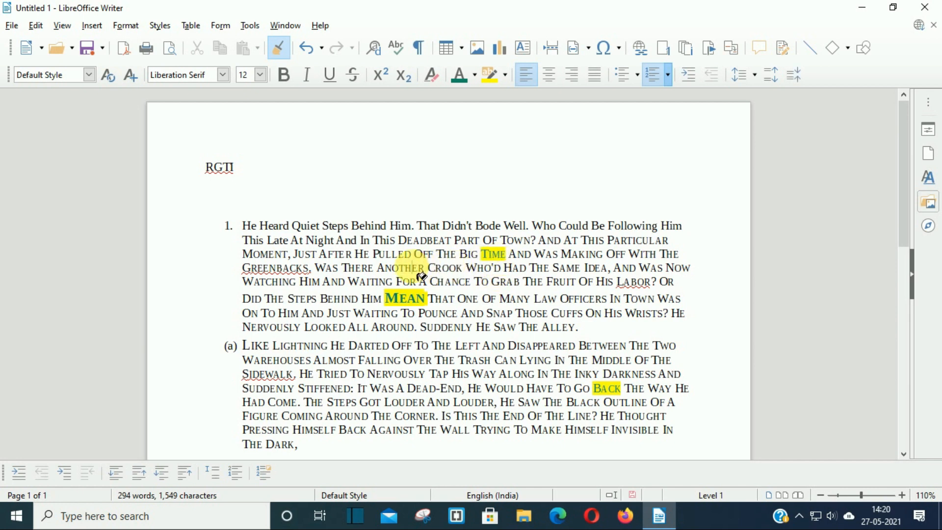
pyautogui.click(397, 255)
pyautogui.click(322, 361)
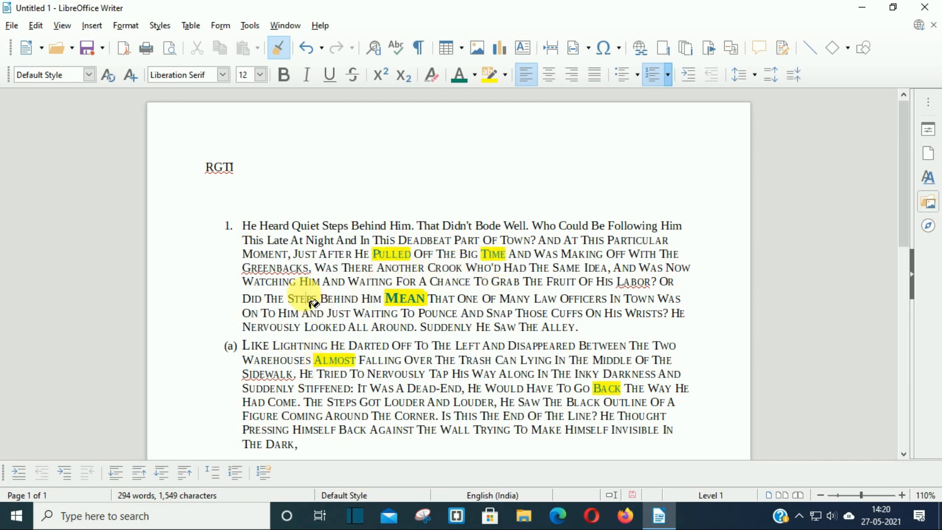
pyautogui.click(279, 241)
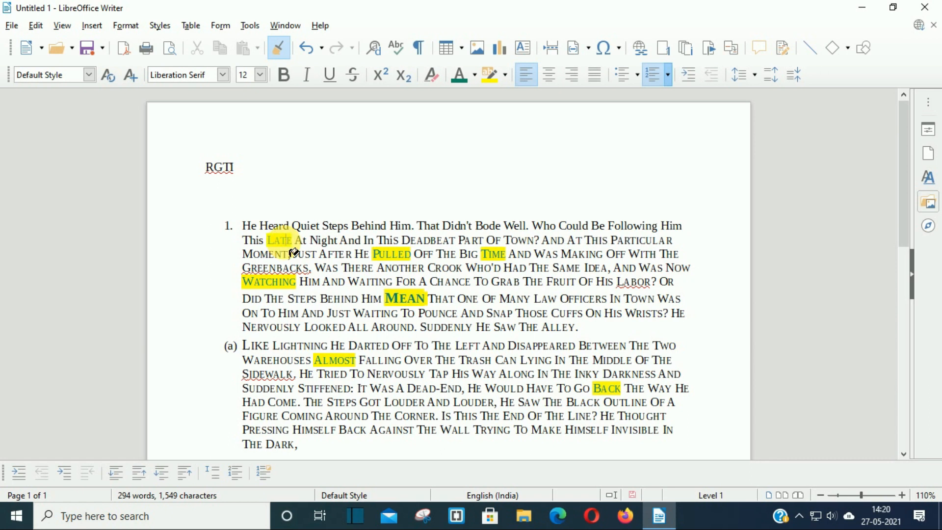
pyautogui.click(631, 240)
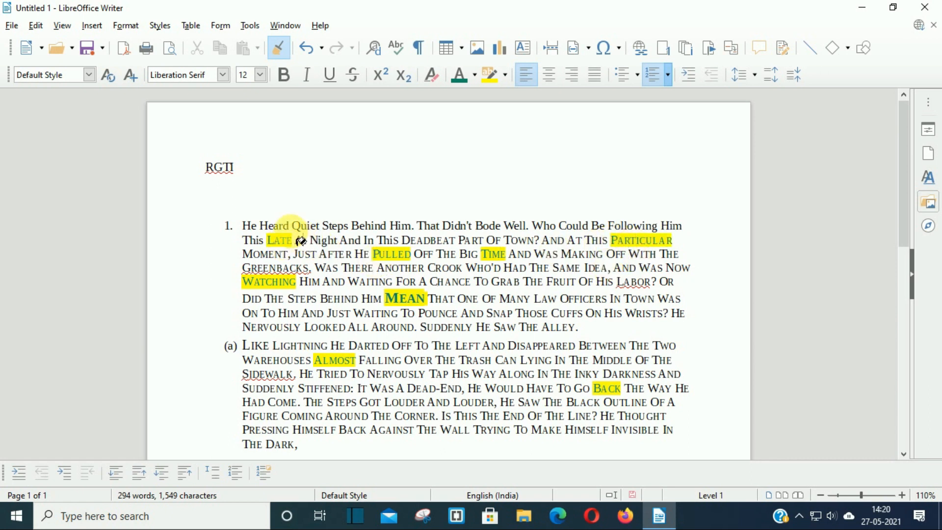
pyautogui.click(123, 26)
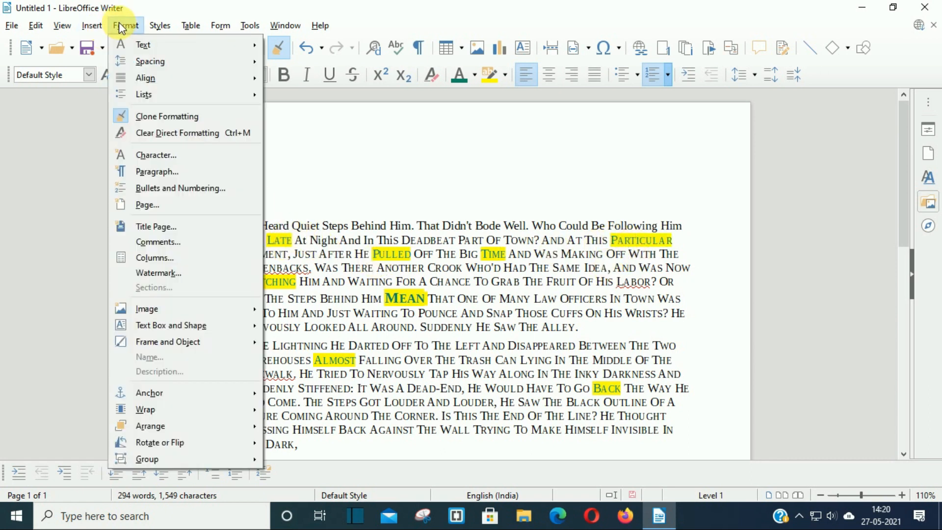
pyautogui.click(176, 125)
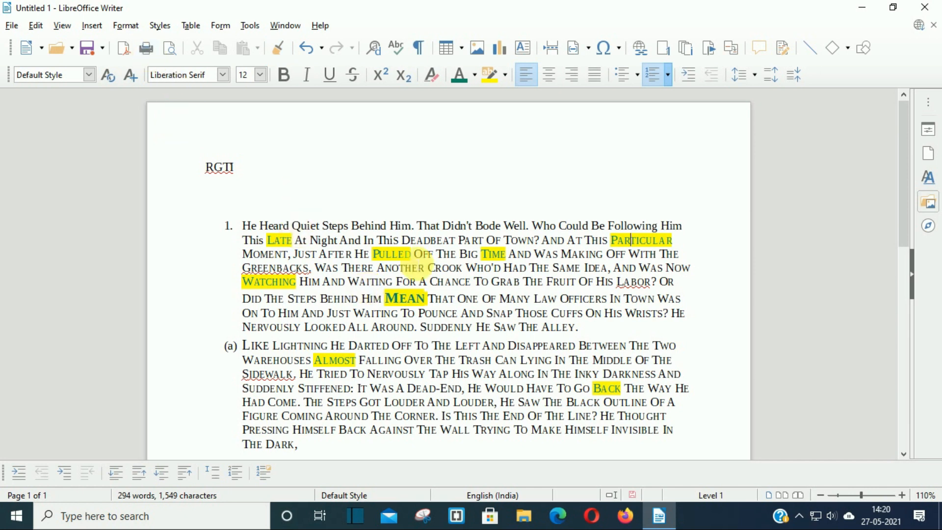
# Step: Clear the direct formatting of the numbered paragraph and the lettered "Like Lightning" paragraph
pyautogui.click(127, 26)
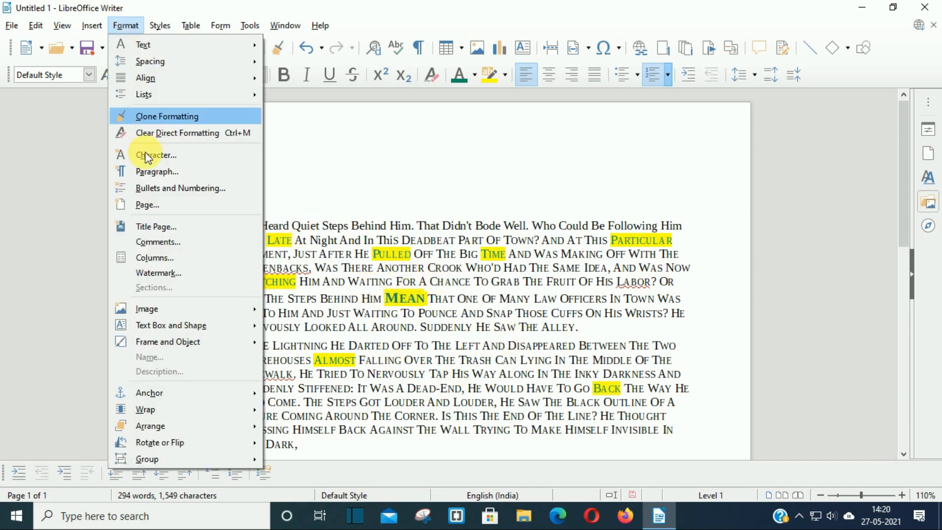
pyautogui.click(171, 139)
pyautogui.scroll(-3, 249, 236)
pyautogui.moveTo(221, 145)
pyautogui.mouseDown()
pyautogui.moveTo(299, 274)
pyautogui.moveTo(491, 390)
pyautogui.mouseUp()
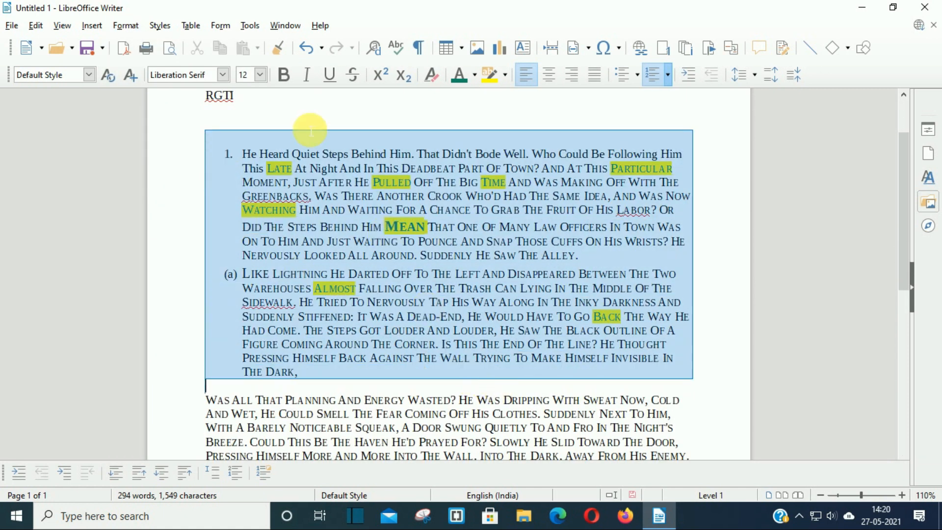
pyautogui.click(126, 26)
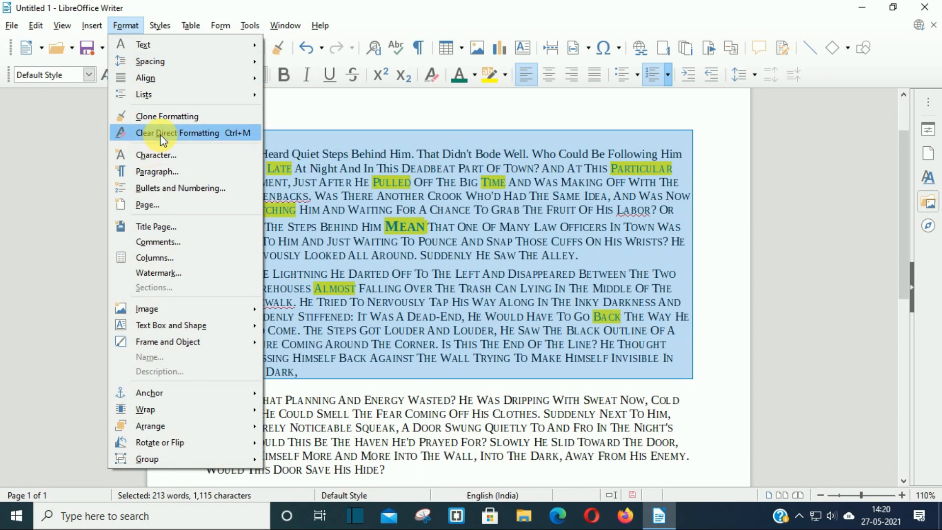
pyautogui.click(161, 137)
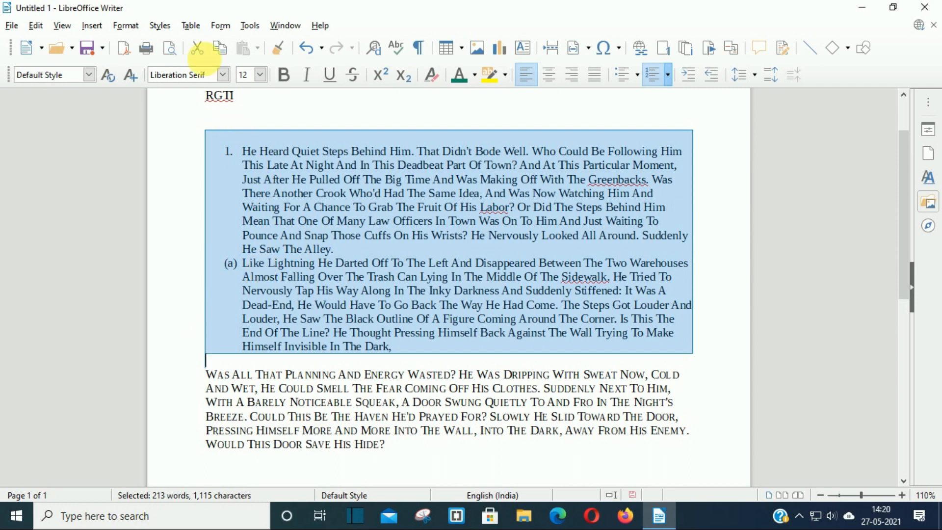
# Step: Set the character formatting of the two selected list paragraphs to Linux Biolinum G, Bold, 48 pt
pyautogui.click(125, 25)
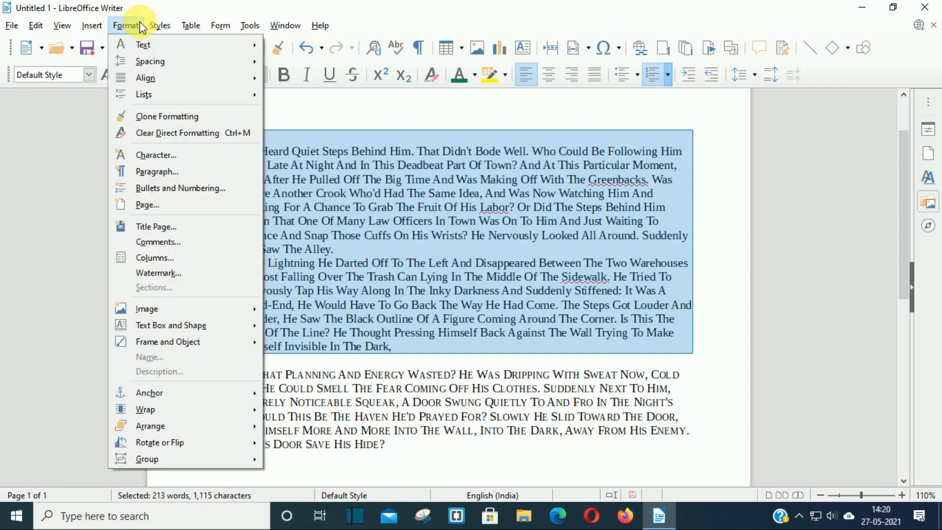
pyautogui.click(219, 157)
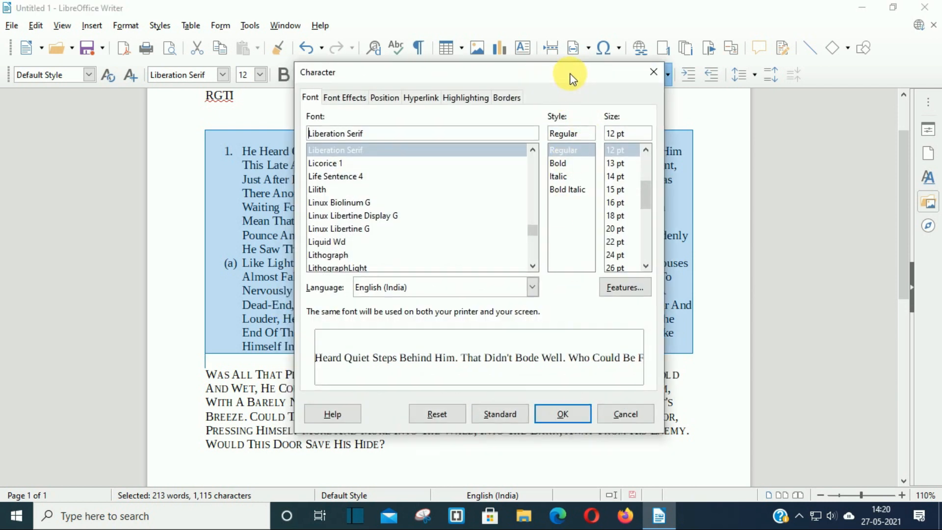
pyautogui.moveTo(569, 78); pyautogui.dragTo(610, 79)
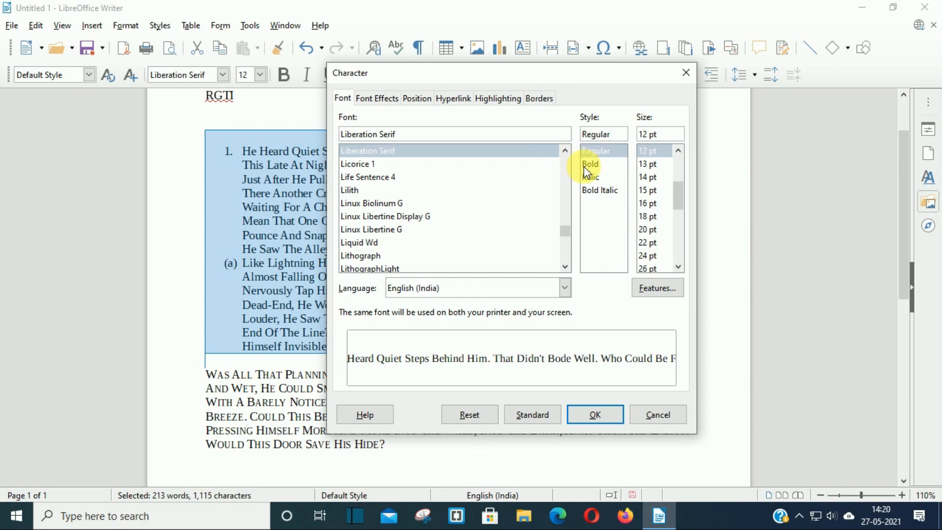
pyautogui.click(400, 204)
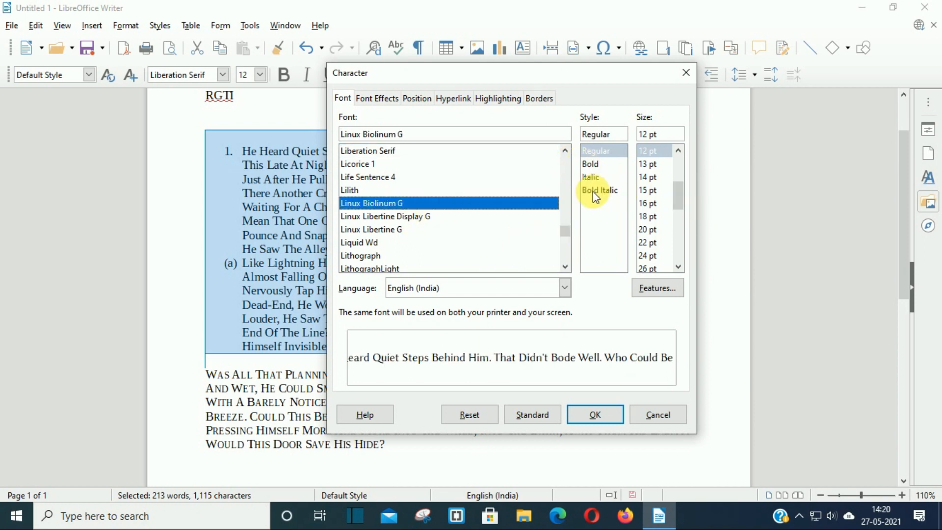
pyautogui.click(589, 165)
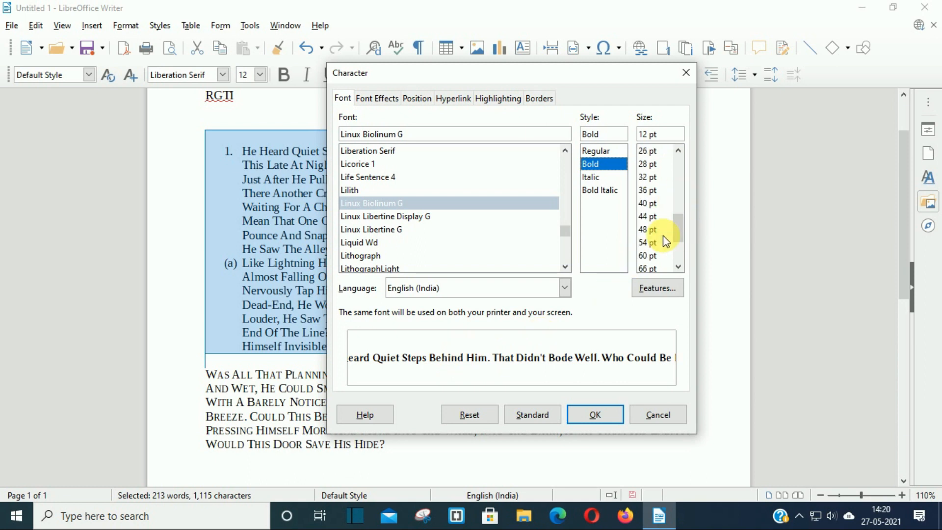
pyautogui.click(647, 230)
pyautogui.click(599, 416)
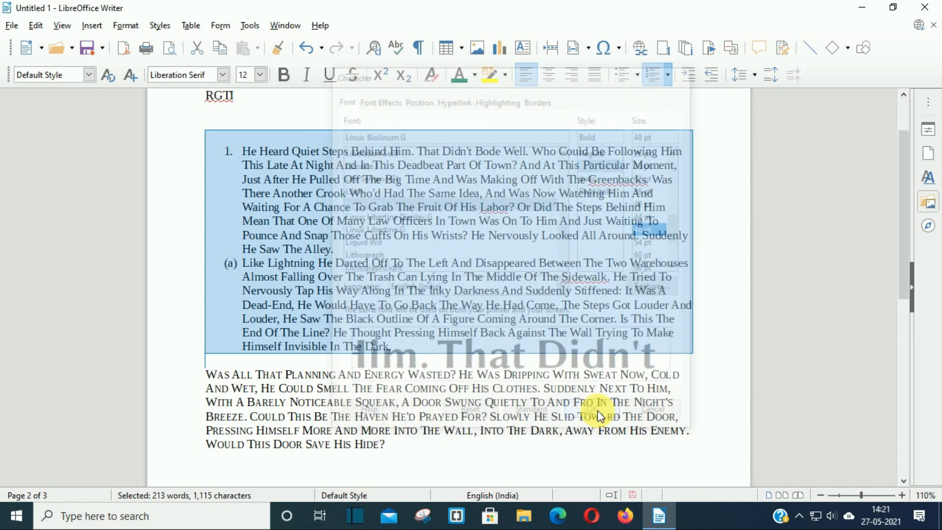
# Step: Undo the bold Linux Biolinum G 48 pt formatting applied to the selected list paragraphs
pyautogui.scroll(10, 381, 259)
pyautogui.scroll(15, 380, 259)
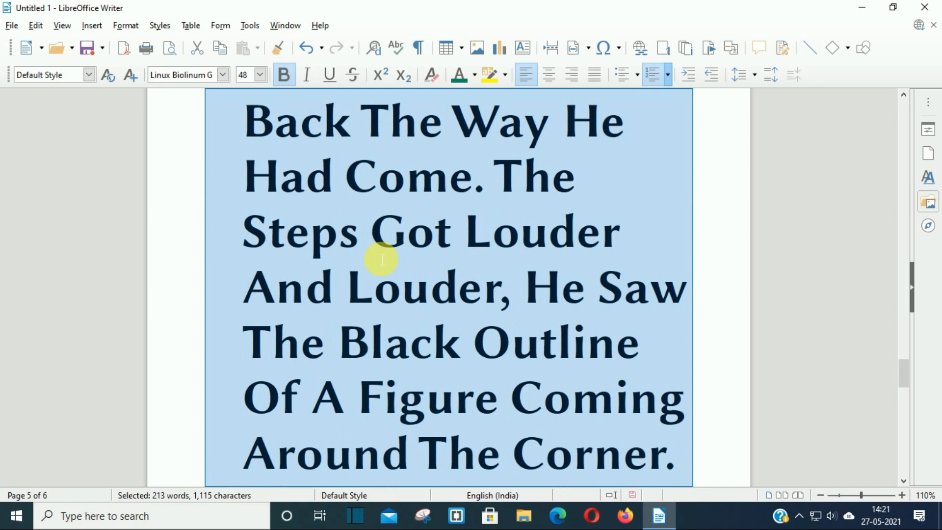
pyautogui.scroll(3, 380, 258)
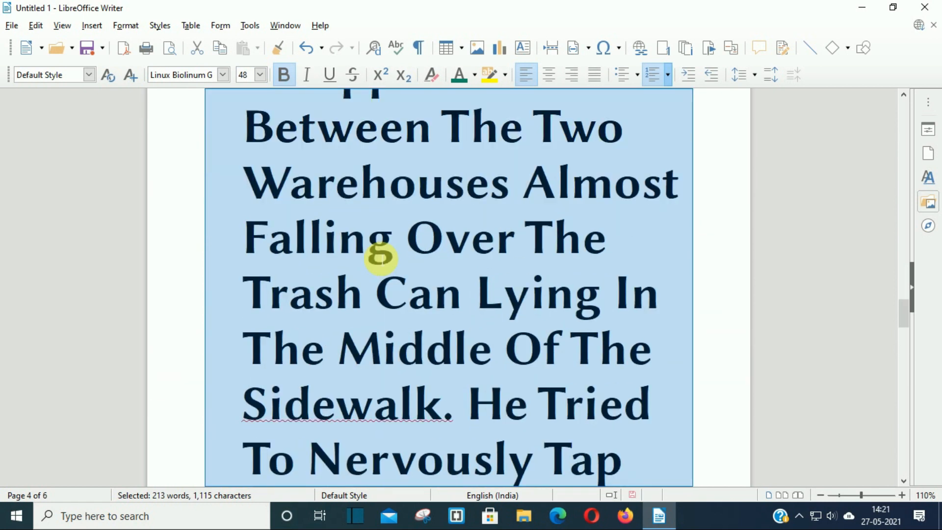
pyautogui.hotkey('ctrl', 'z')
pyautogui.scroll(9, 343, 223)
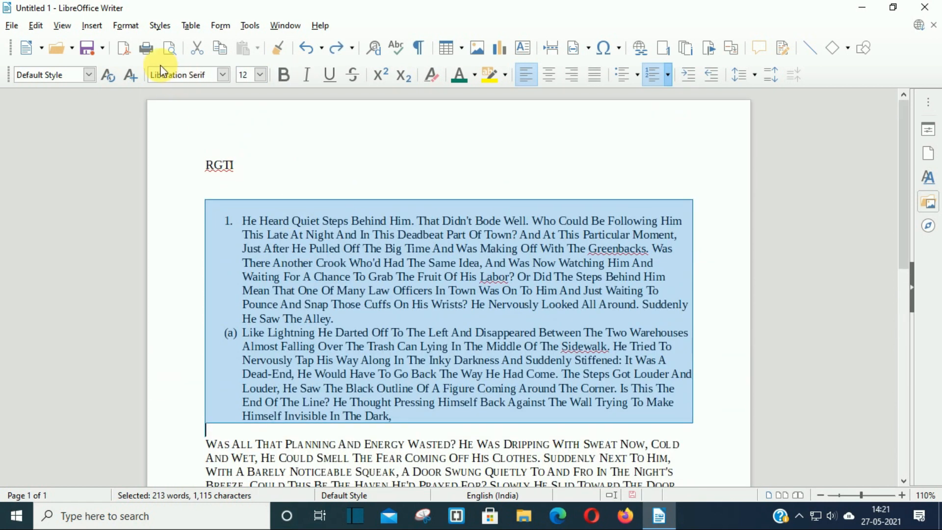
# Step: Set the selected paragraphs' indents to 0.50" before text and 0.16" after text in the Paragraph settings
pyautogui.click(126, 25)
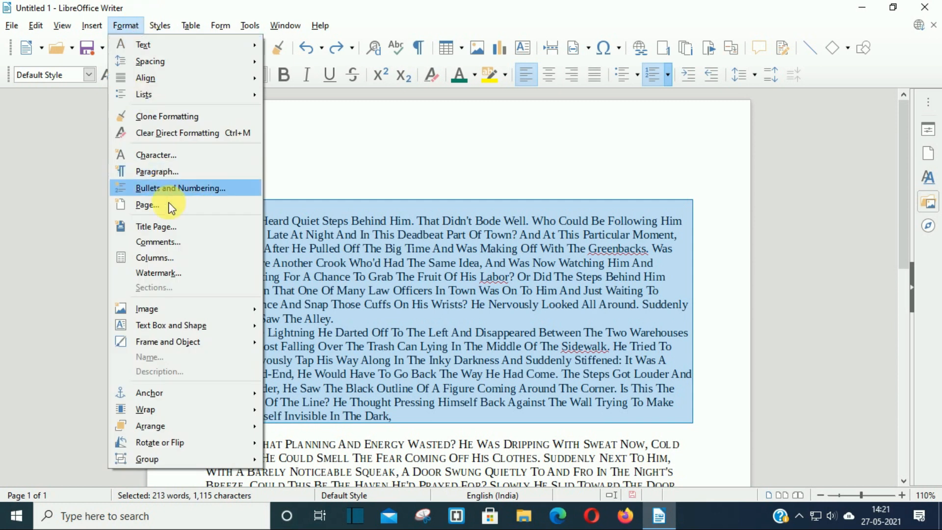
pyautogui.click(192, 173)
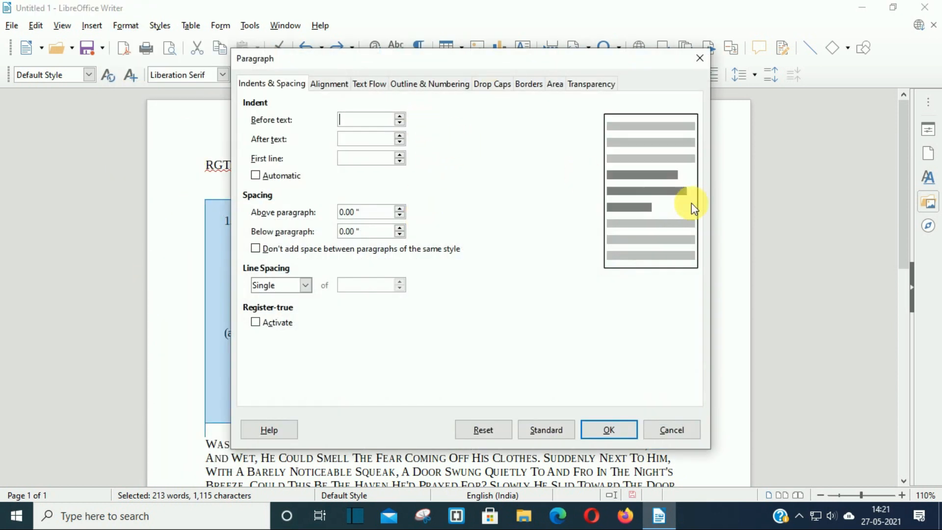
pyautogui.click(398, 117)
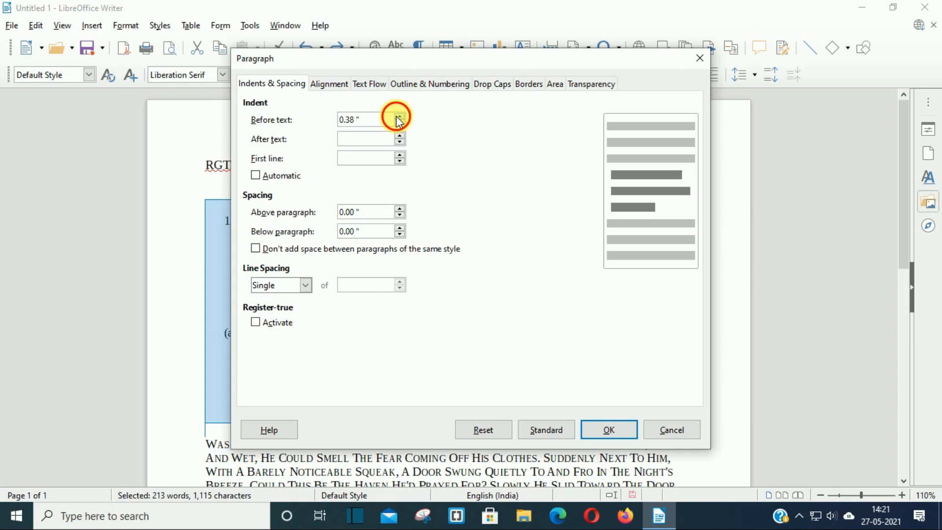
pyautogui.click(399, 117)
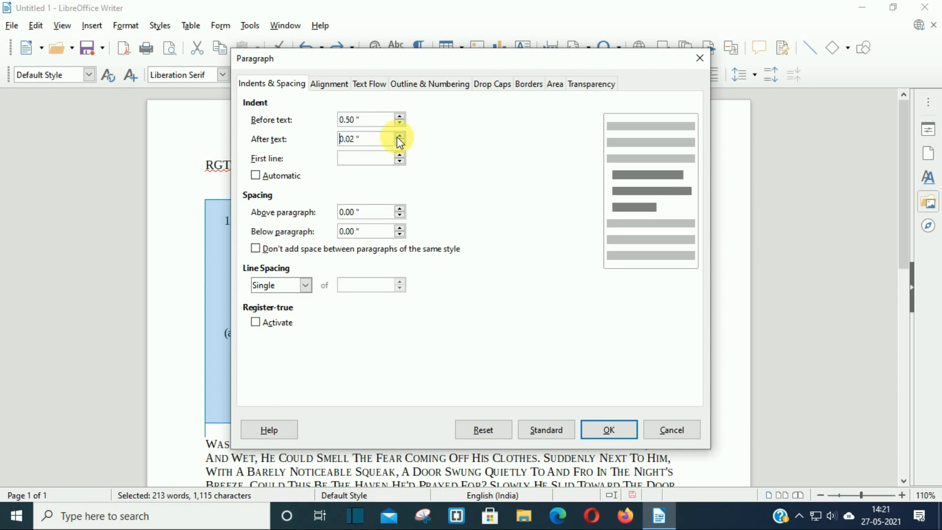
pyautogui.click(398, 137)
# Step: Review the alignment, text flow, outline and drop cap settings, and apply the paragraph formatting to the selection
pyautogui.click(319, 83)
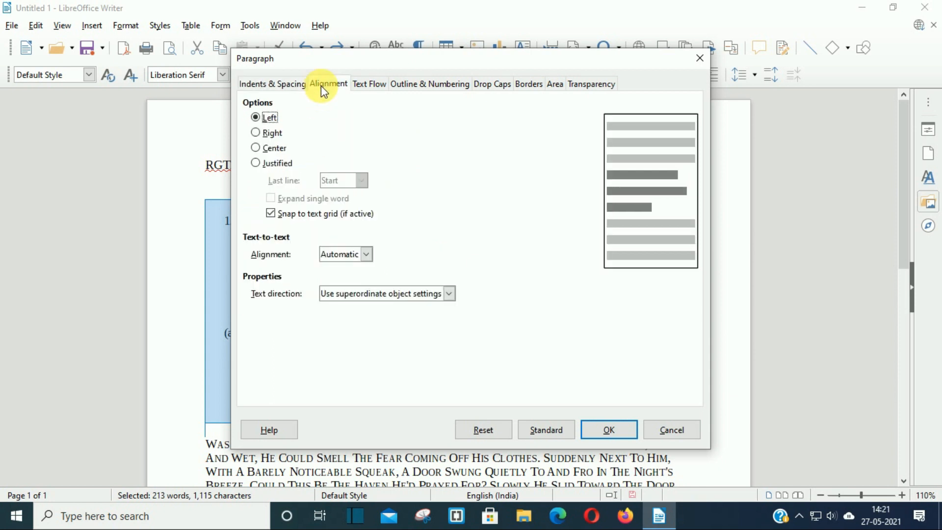
pyautogui.click(276, 85)
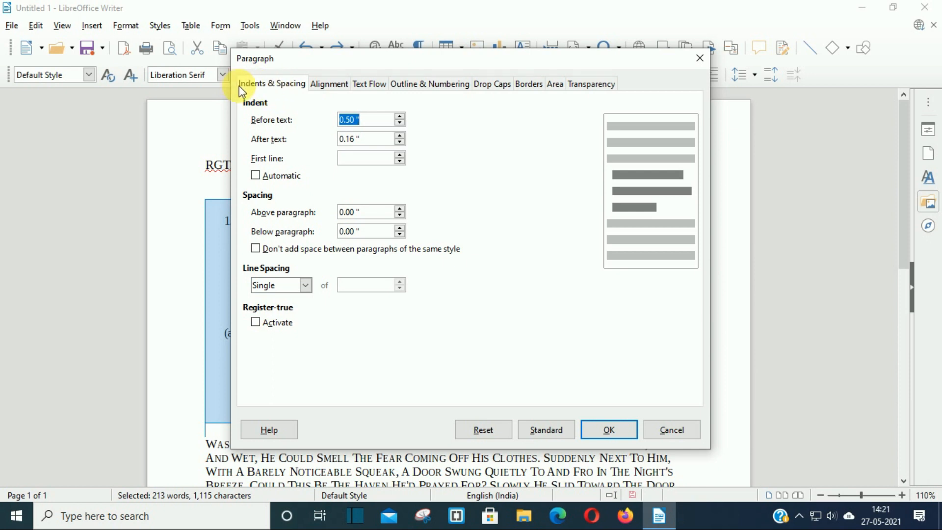
pyautogui.click(331, 85)
pyautogui.click(376, 85)
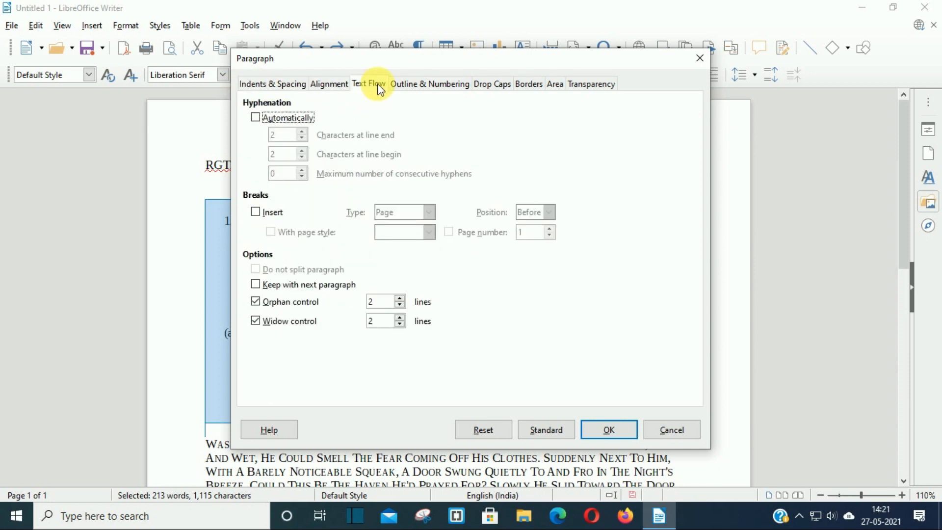
pyautogui.click(406, 83)
pyautogui.click(481, 84)
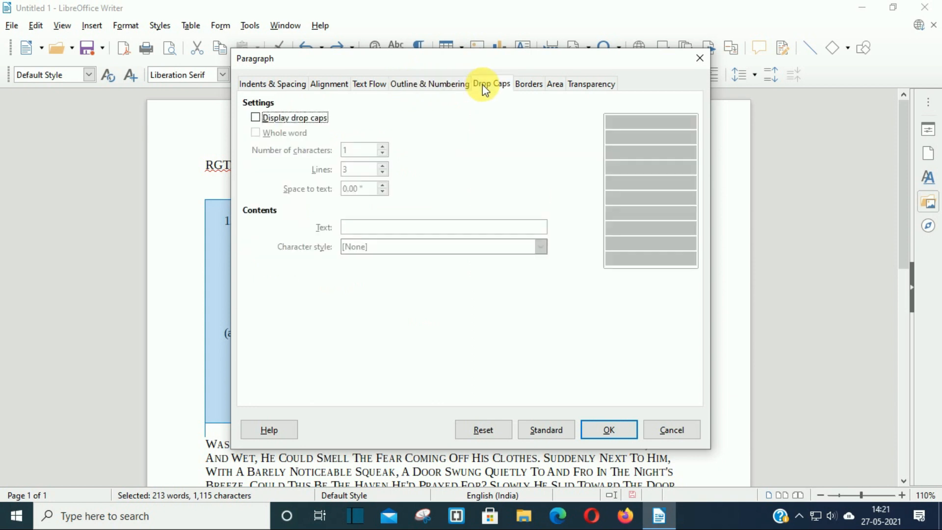
pyautogui.click(275, 86)
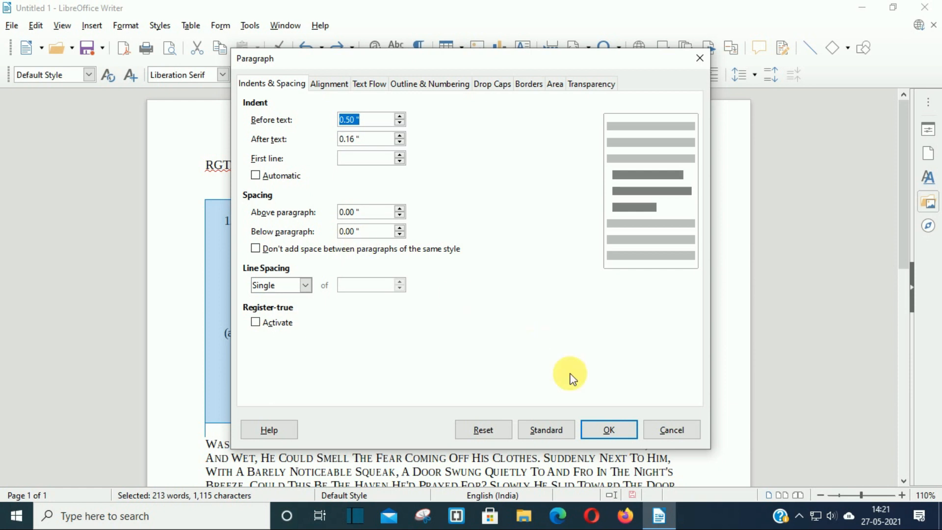
pyautogui.click(610, 429)
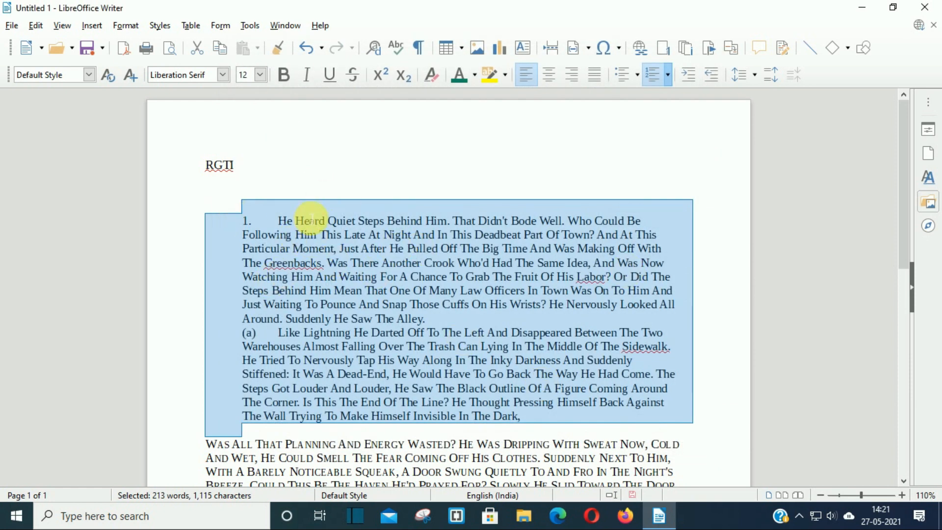
# Step: Open the Bullets and Numbering settings for the selected paragraphs and choose the check mark bullets
pyautogui.click(105, 25)
pyautogui.moveTo(124, 28)
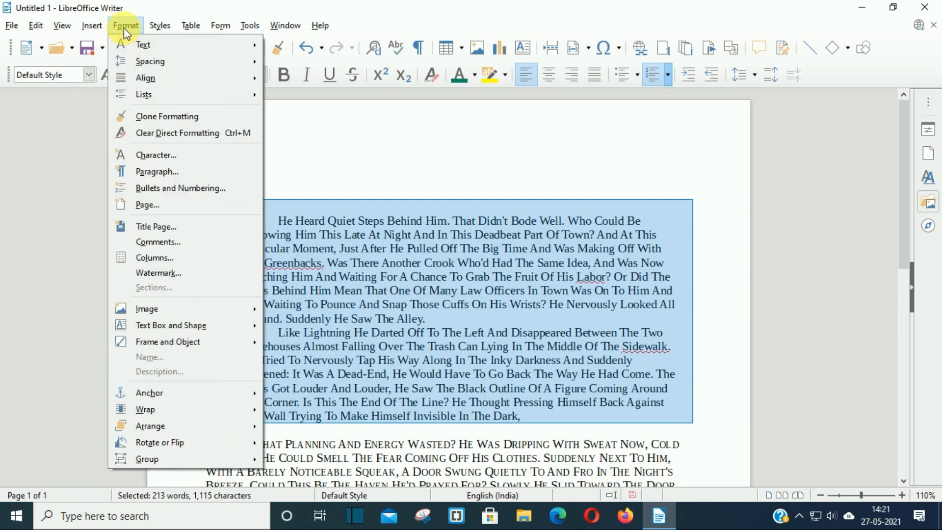
pyautogui.click(175, 191)
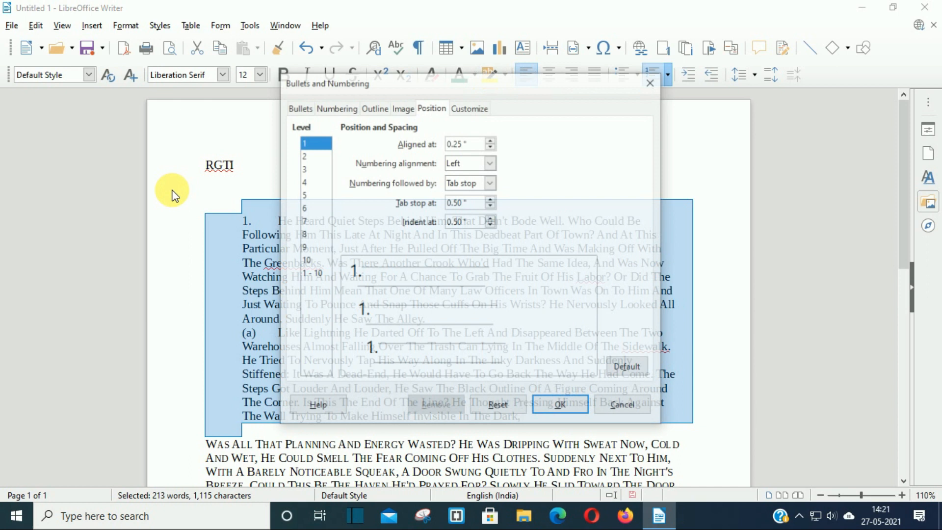
pyautogui.click(304, 108)
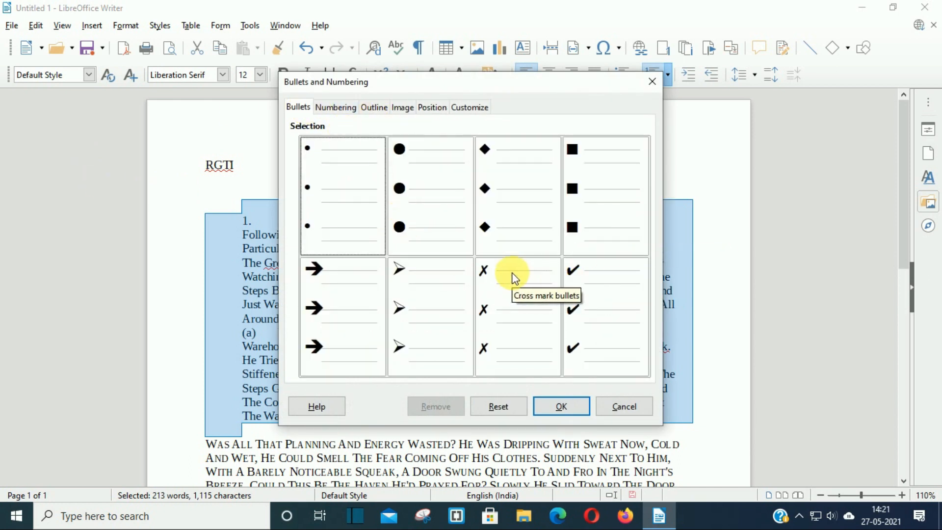
pyautogui.click(572, 307)
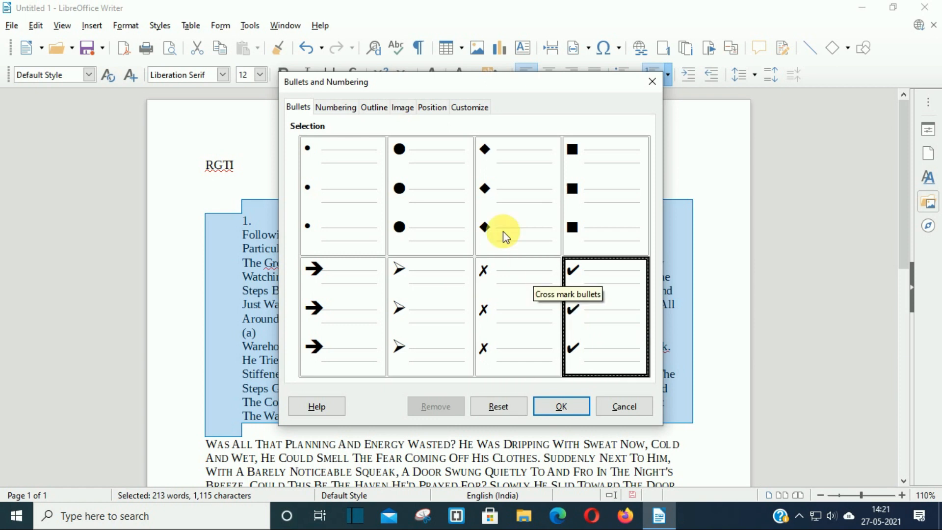
# Step: Look through the numbering and outline styles, and apply the green circle image bullet to the selected paragraphs
pyautogui.click(355, 106)
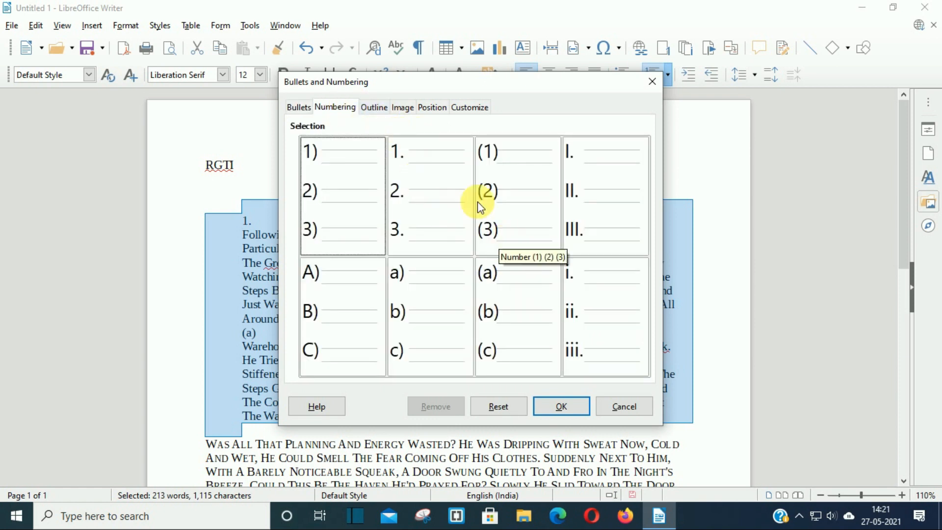
pyautogui.click(386, 109)
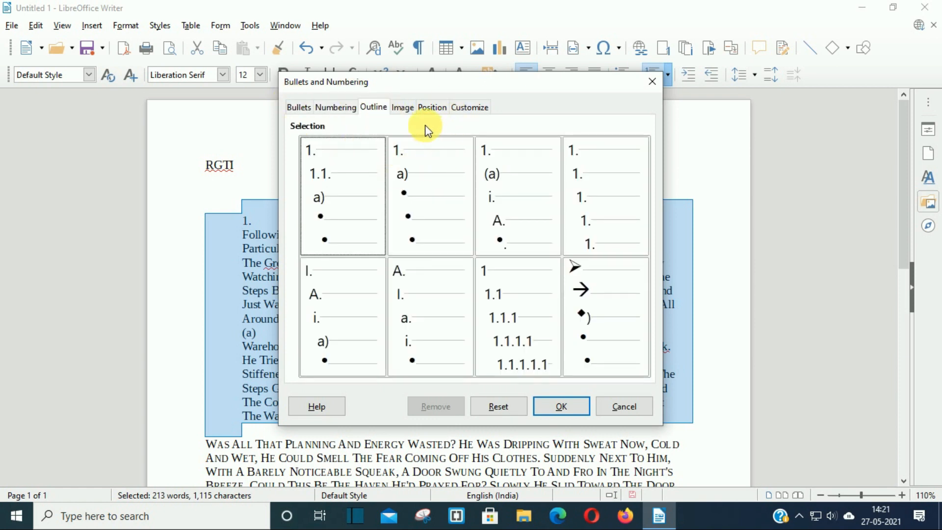
pyautogui.click(402, 106)
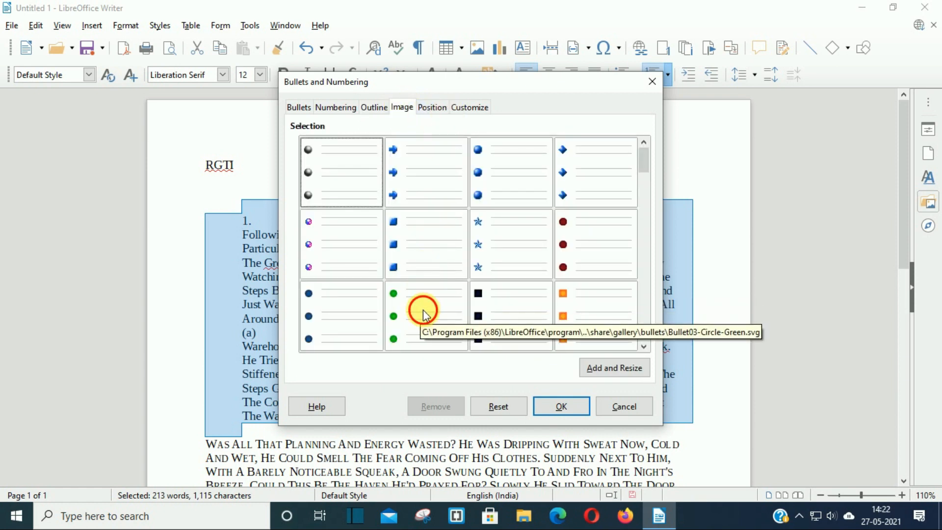
pyautogui.click(423, 305)
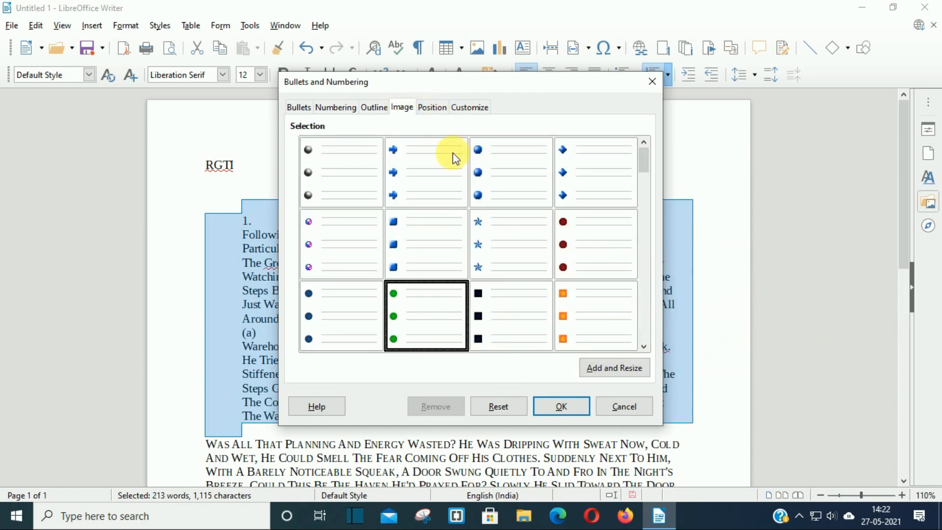
pyautogui.click(435, 108)
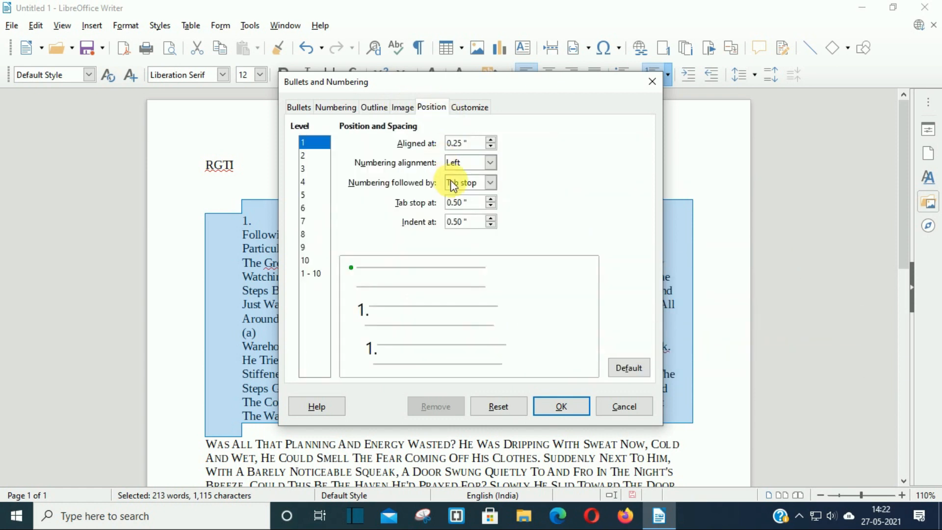
pyautogui.click(466, 106)
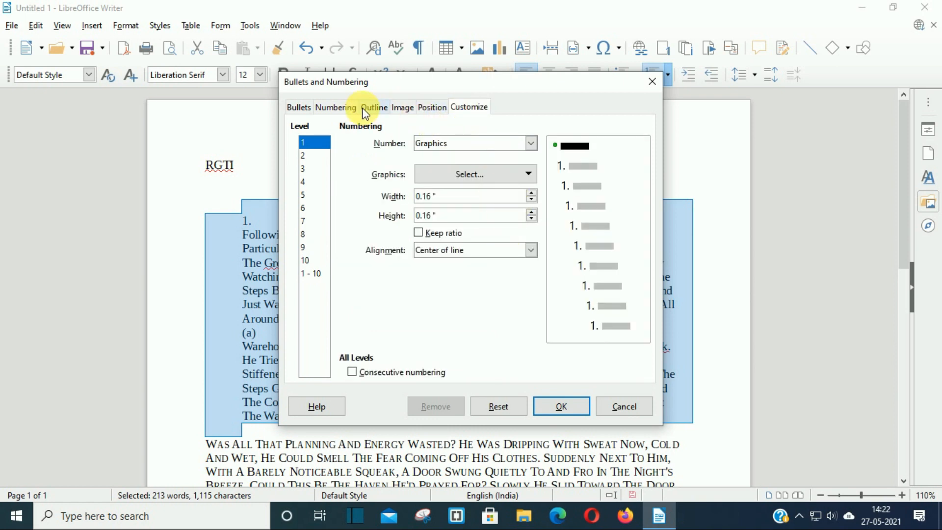
pyautogui.click(560, 406)
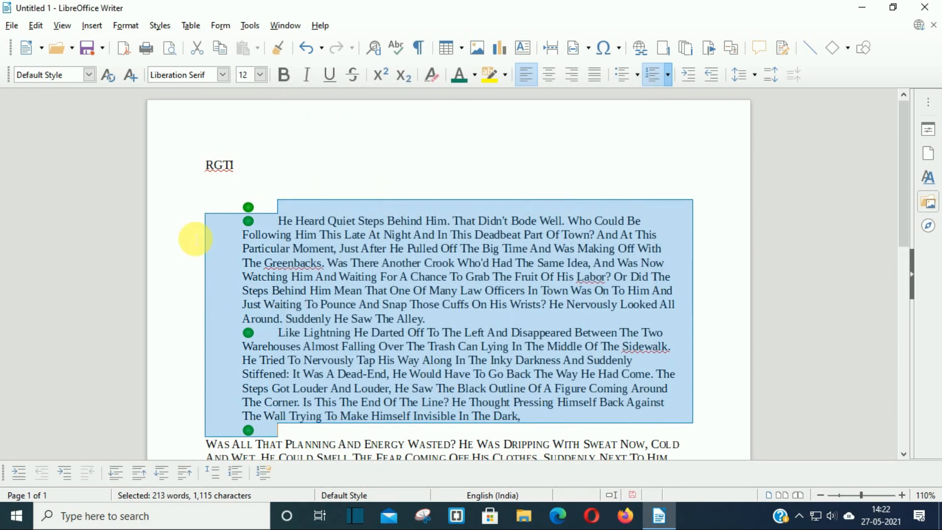
# Step: Reselect the bulleted paragraphs and look at the available numbering and bullet formats
pyautogui.click(345, 290)
pyautogui.moveTo(227, 204); pyautogui.dragTo(476, 431)
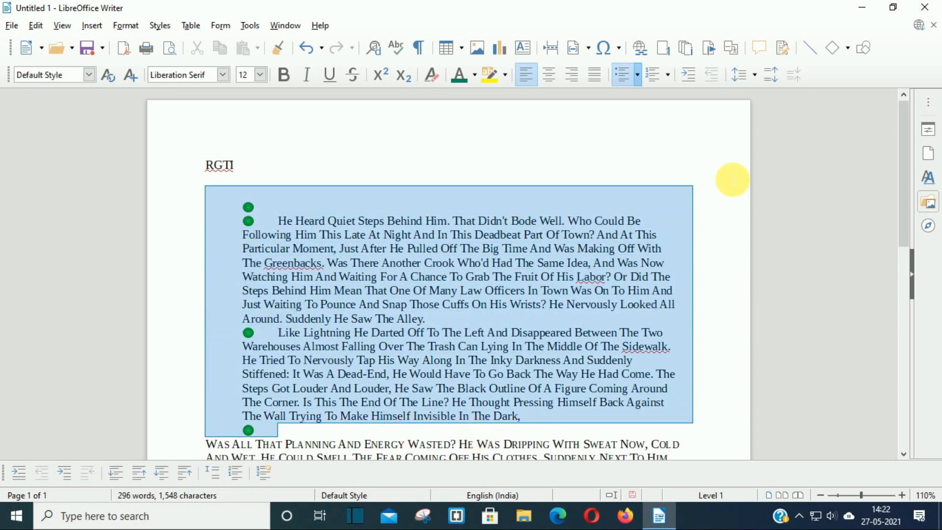
pyautogui.click(667, 75)
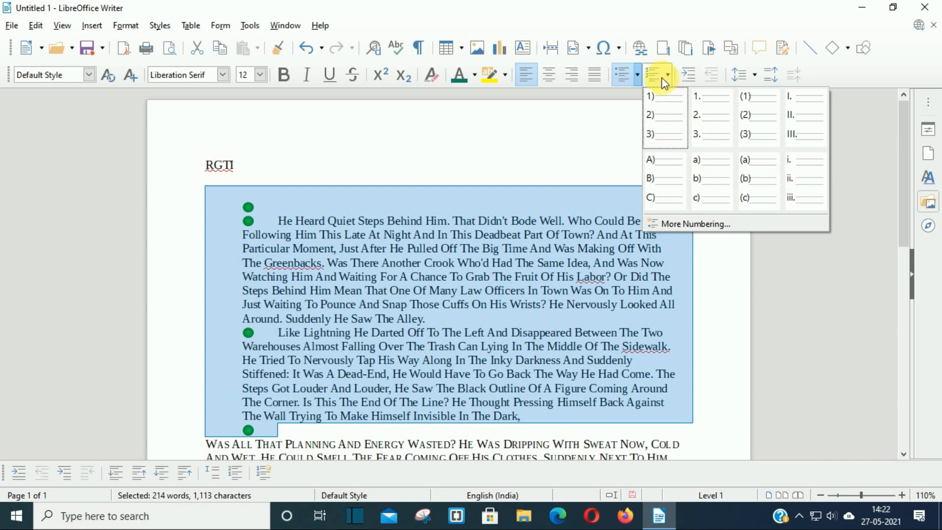
pyautogui.click(640, 78)
pyautogui.click(637, 80)
pyautogui.click(632, 85)
# Step: Open the page style settings and view the organizer and paper format options
pyautogui.click(125, 25)
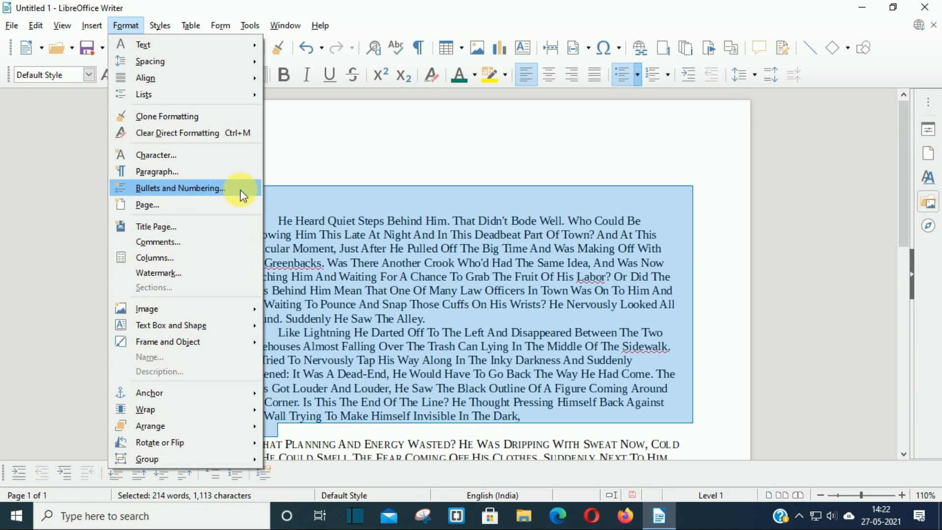
pyautogui.click(216, 210)
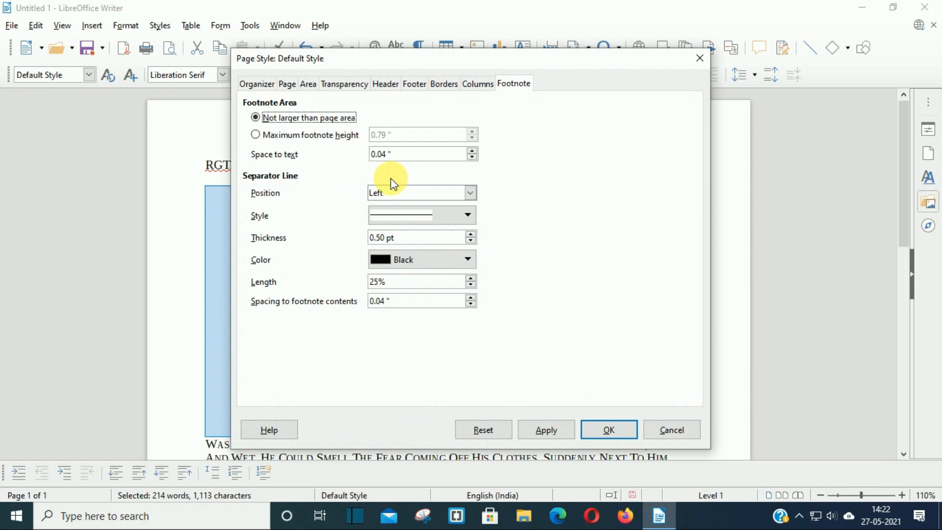
pyautogui.click(263, 85)
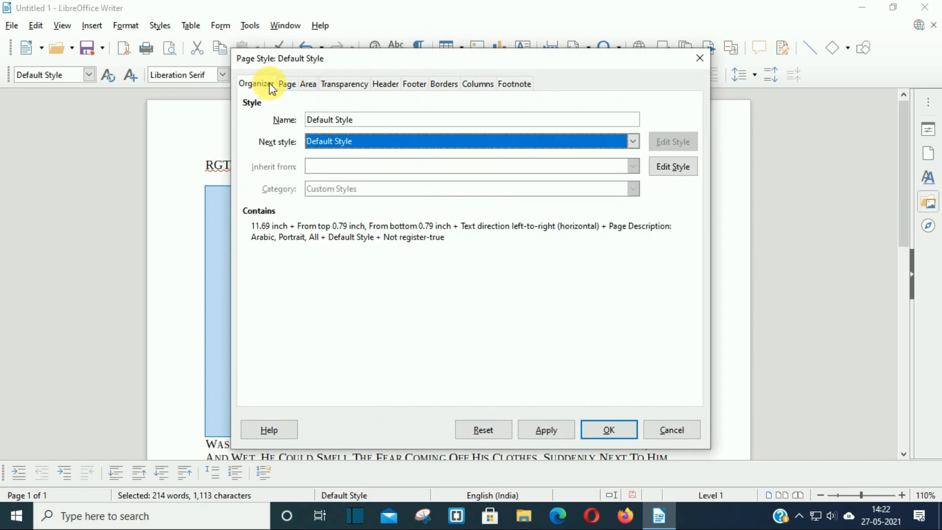
pyautogui.click(289, 85)
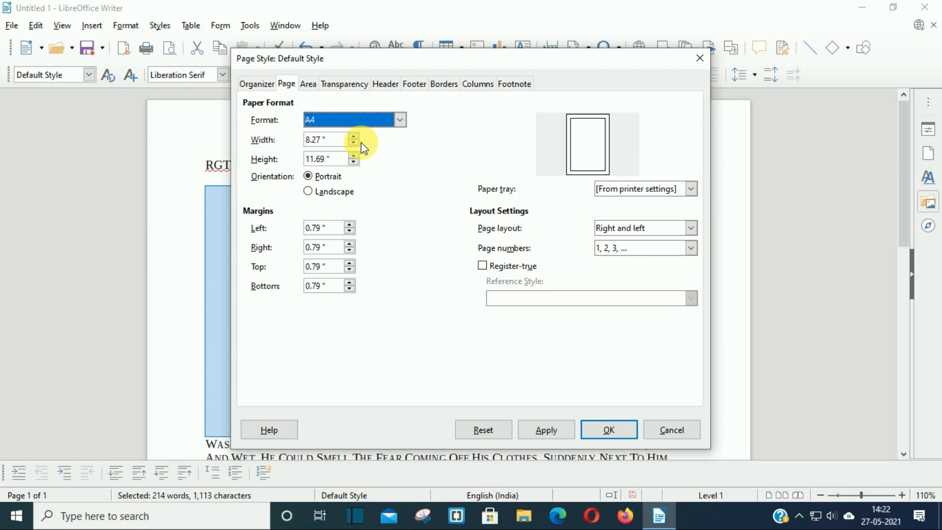
# Step: Browse the available paper formats and choose A4 as the page format
pyautogui.click(400, 120)
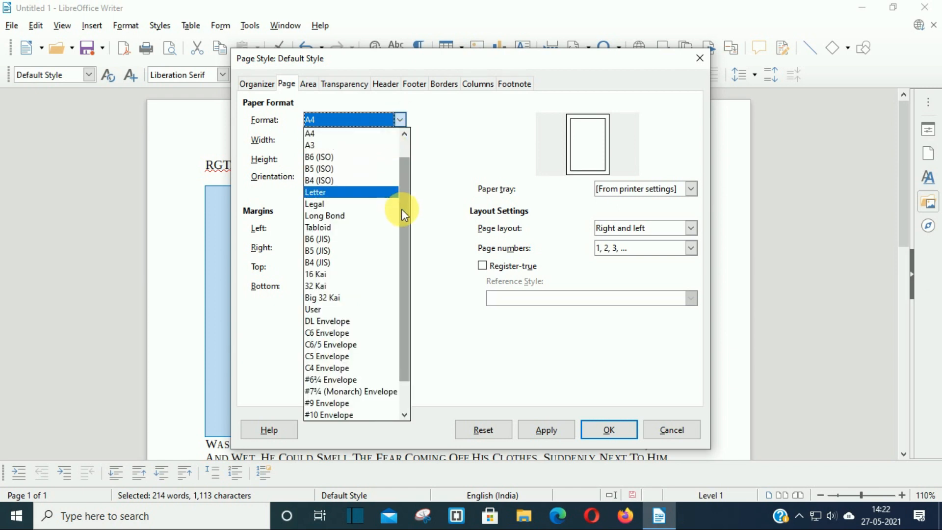
pyautogui.scroll(-1, 407, 343)
pyautogui.scroll(2, 391, 158)
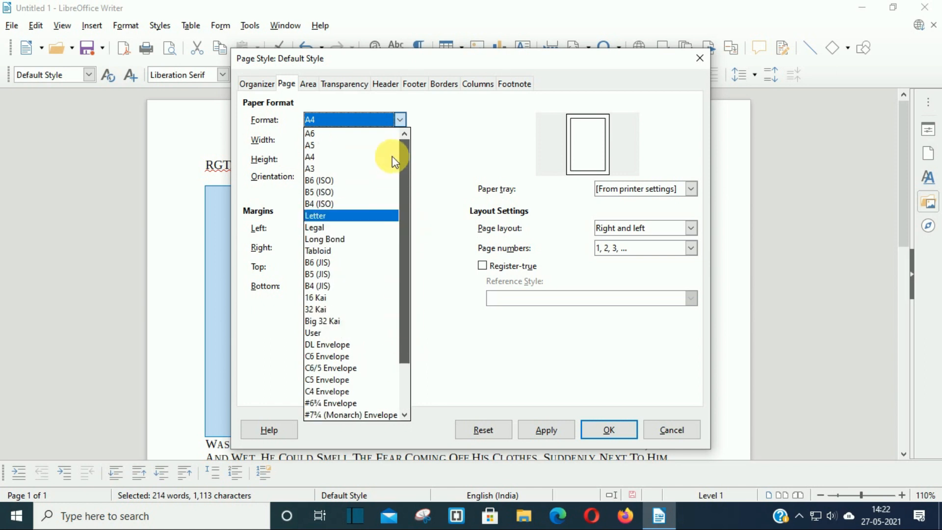
pyautogui.click(338, 156)
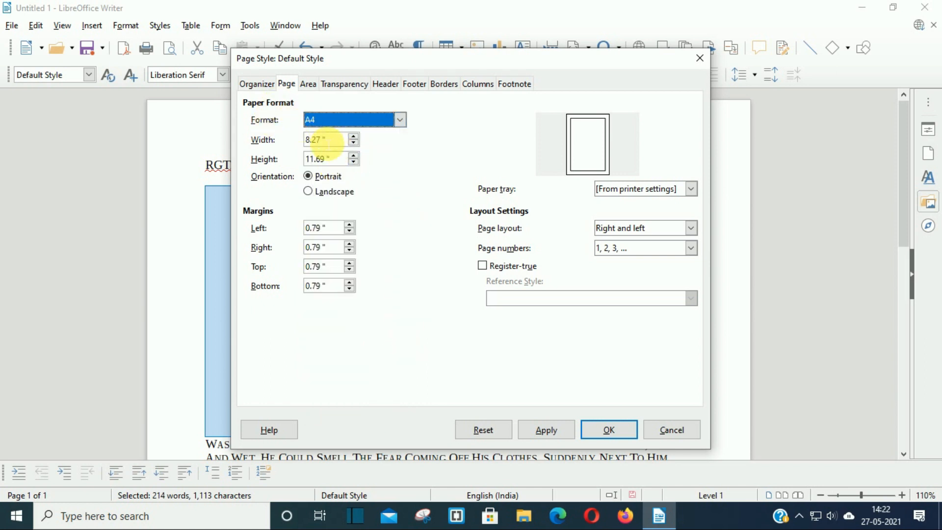
pyautogui.click(400, 122)
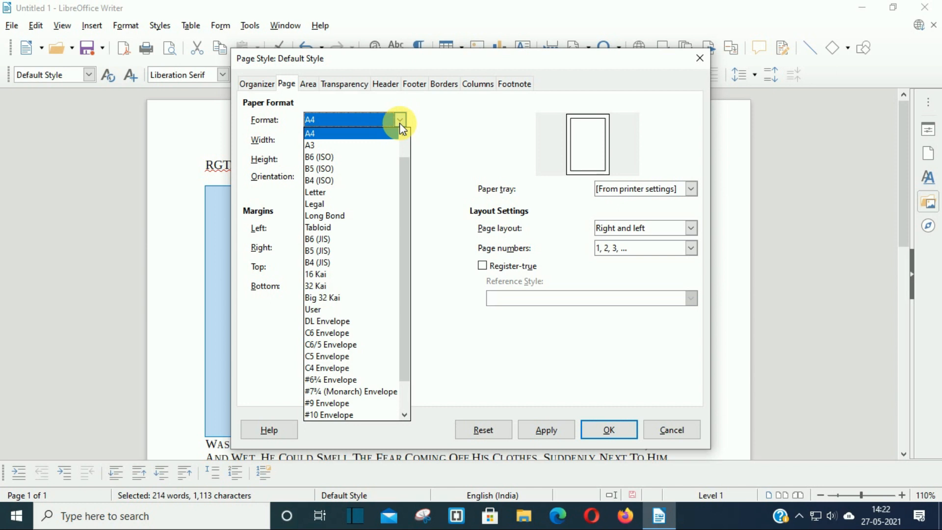
pyautogui.click(399, 122)
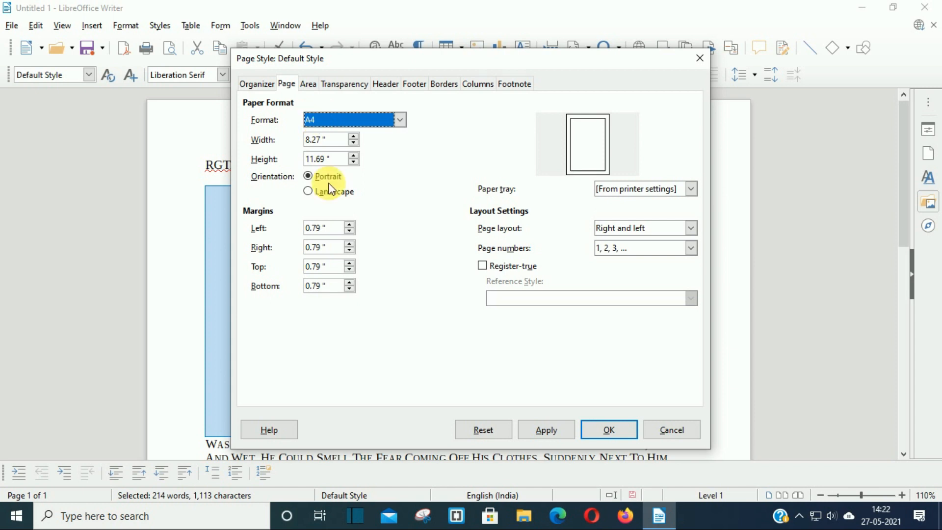
# Step: Compare the portrait and landscape orientations and set the A4 page to Landscape
pyautogui.click(308, 192)
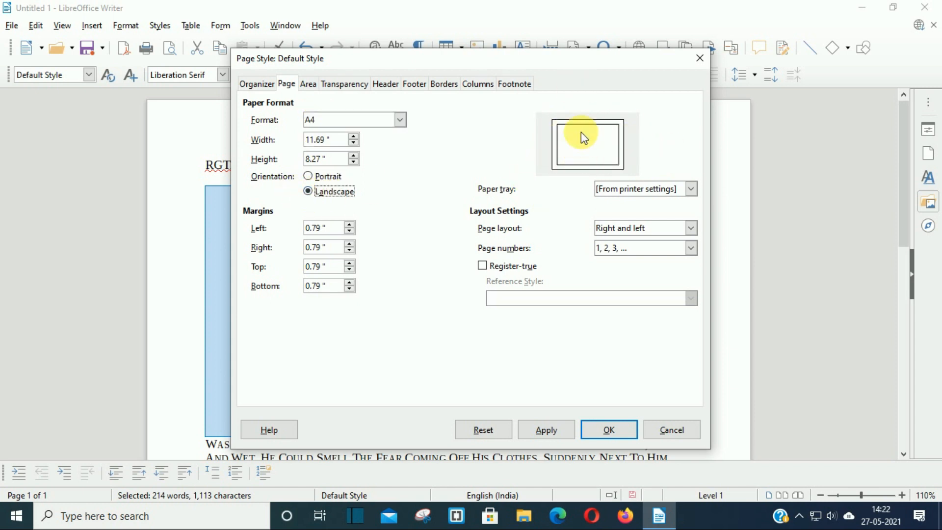
pyautogui.click(319, 181)
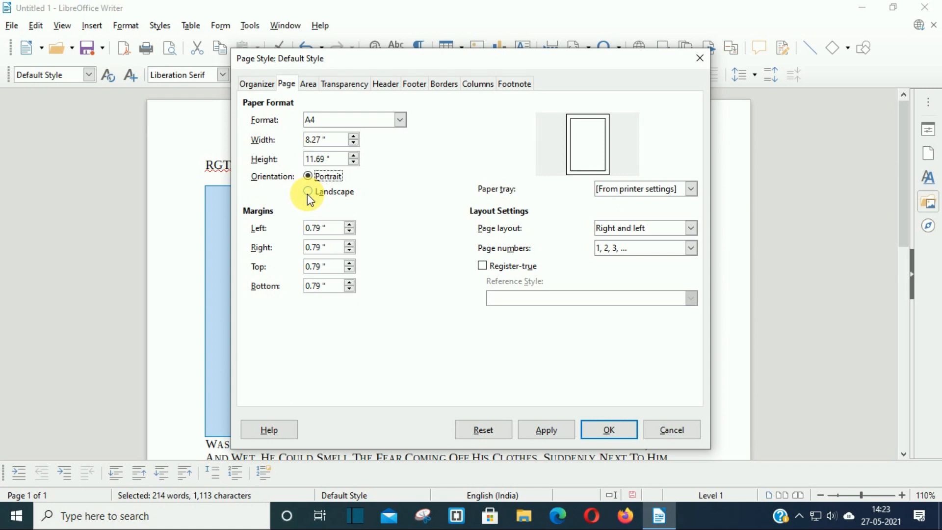
pyautogui.click(309, 192)
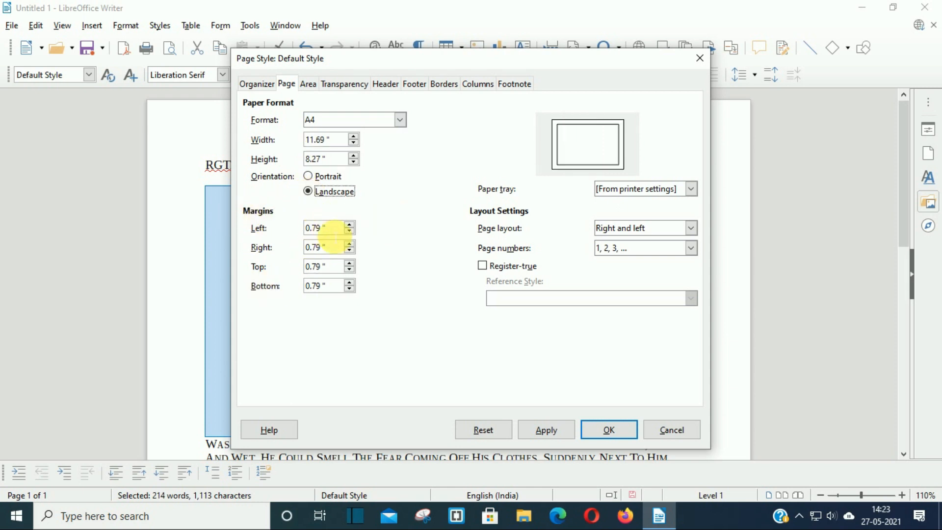
# Step: Set the left and right page margins to 0.5 inches
pyautogui.moveTo(333, 229); pyautogui.dragTo(267, 231)
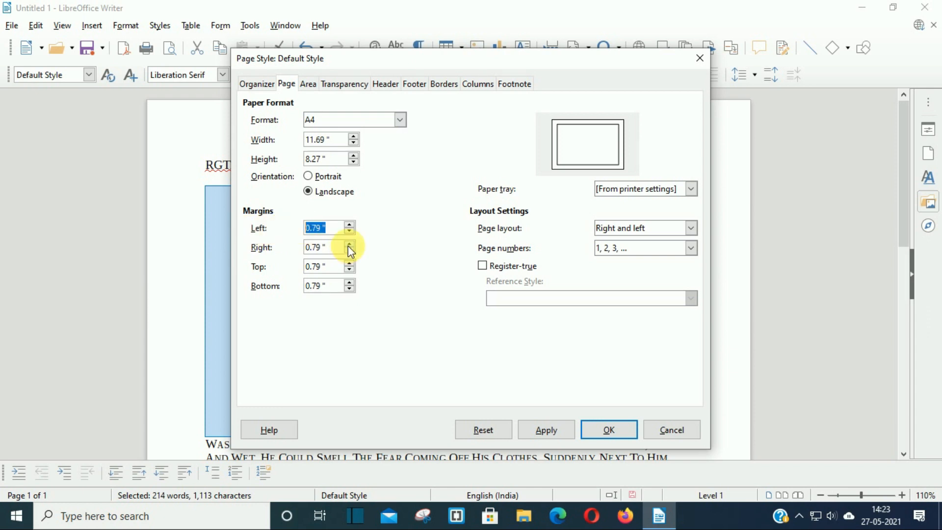
pyautogui.write('0.5')
pyautogui.click(316, 247)
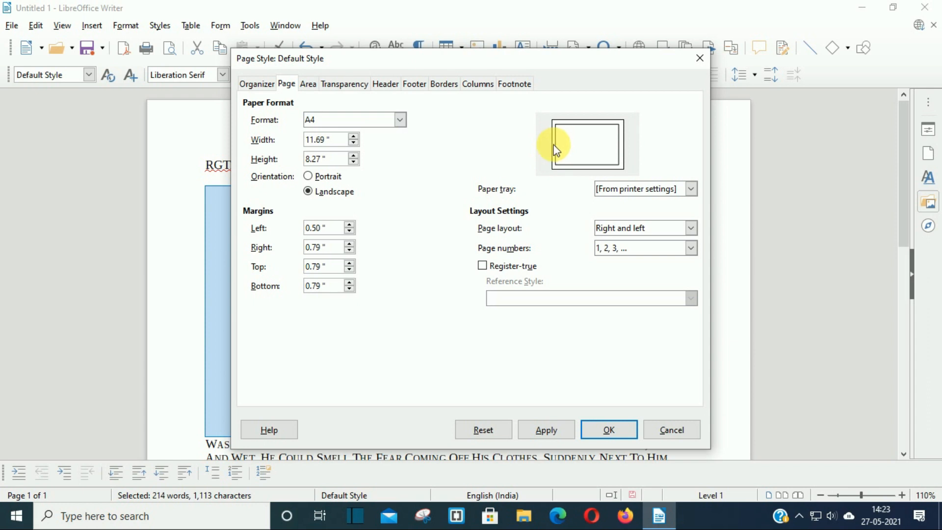
pyautogui.click(343, 248)
pyautogui.moveTo(343, 248); pyautogui.dragTo(304, 261)
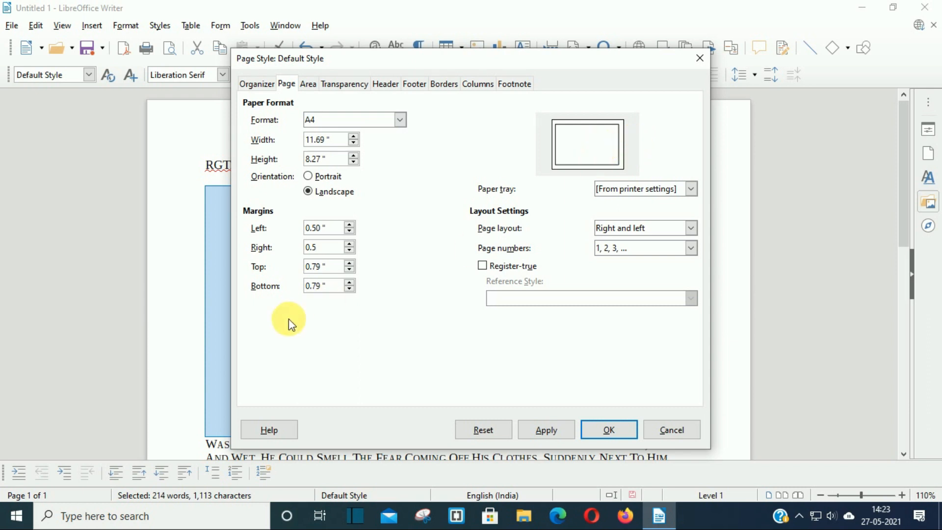
pyautogui.click(324, 267)
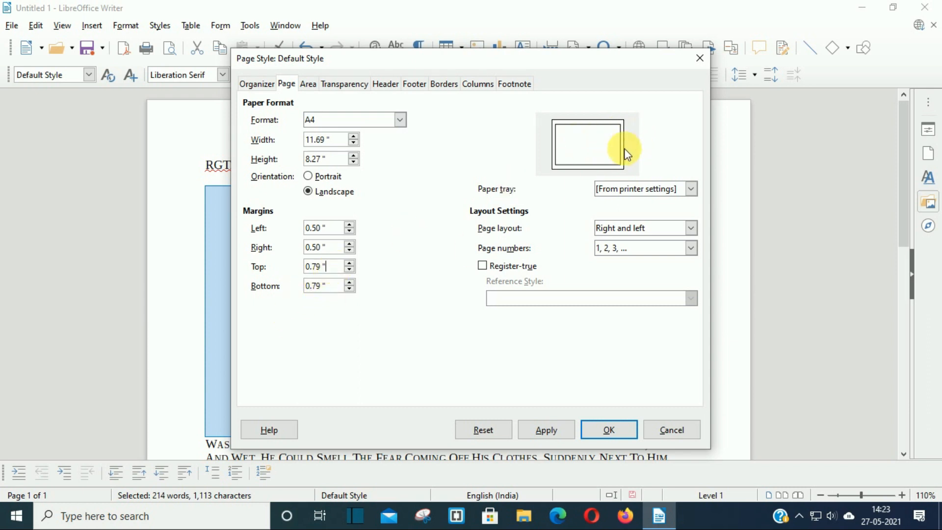
# Step: Set the top and bottom page margins to 0.5 inches
pyautogui.click(331, 268)
pyautogui.write('0.5')
pyautogui.press('Tab')
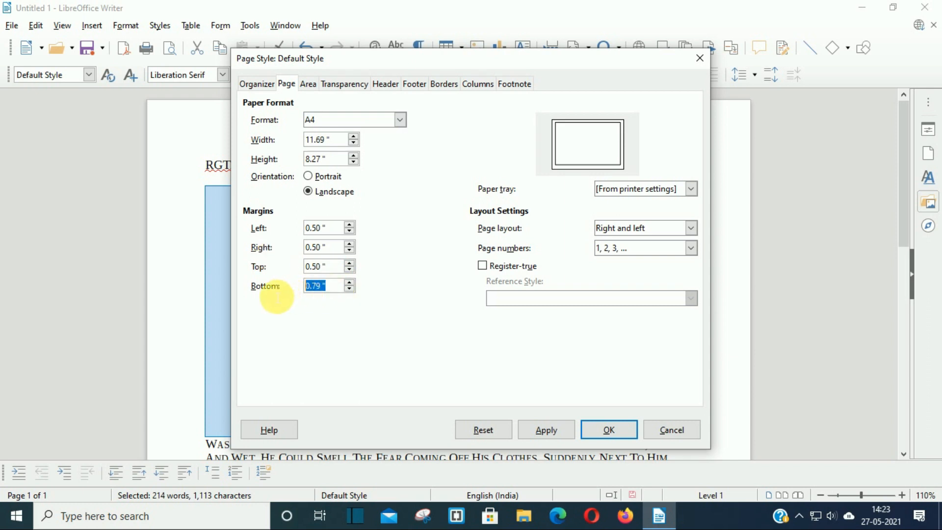
pyautogui.write('0.5')
pyautogui.click(334, 267)
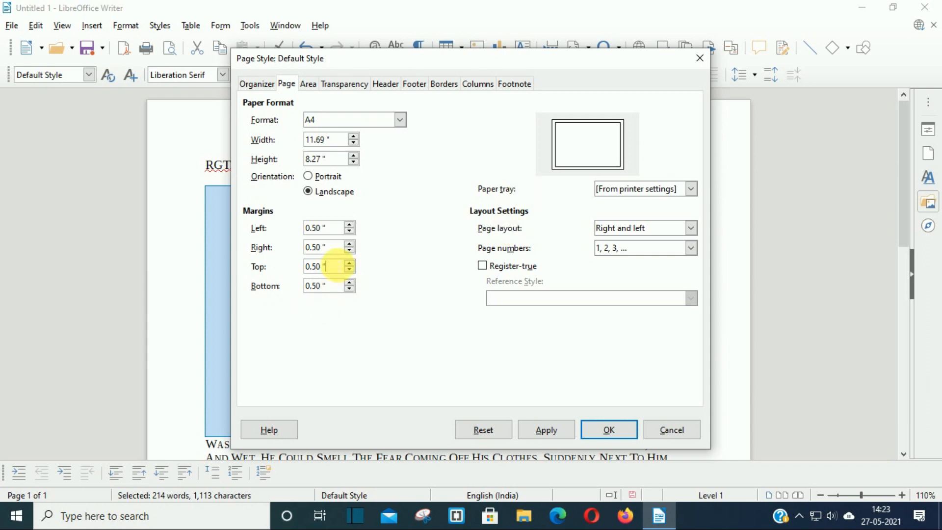
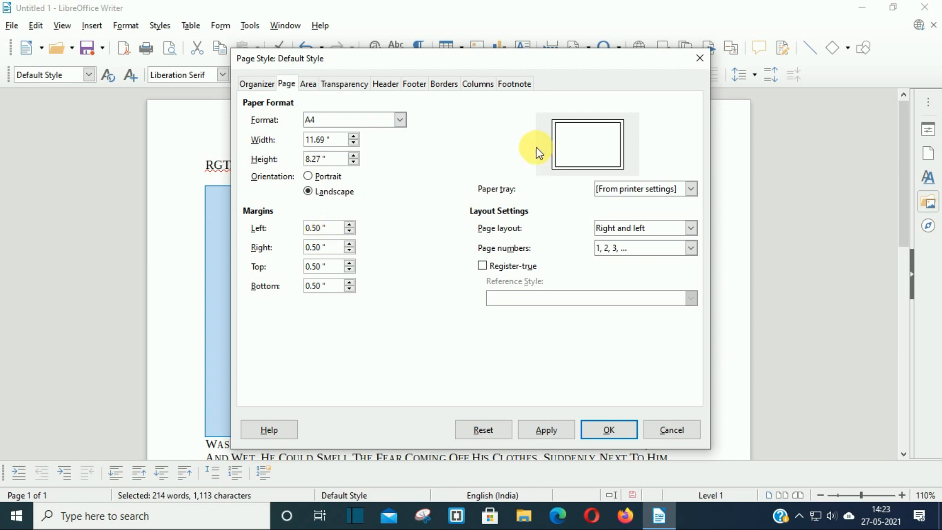
# Step: View the available page layout options in the layout settings
pyautogui.click(690, 228)
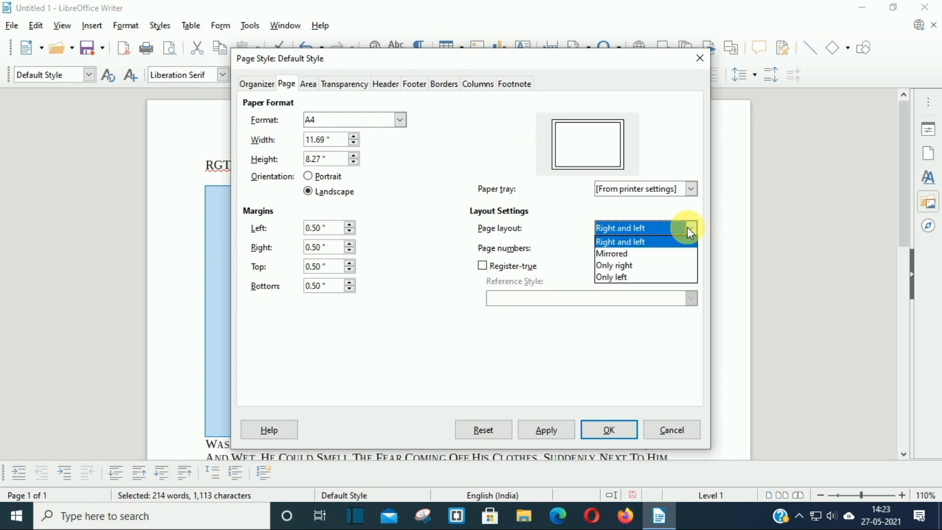
pyautogui.click(688, 229)
pyautogui.click(689, 229)
pyautogui.click(689, 229)
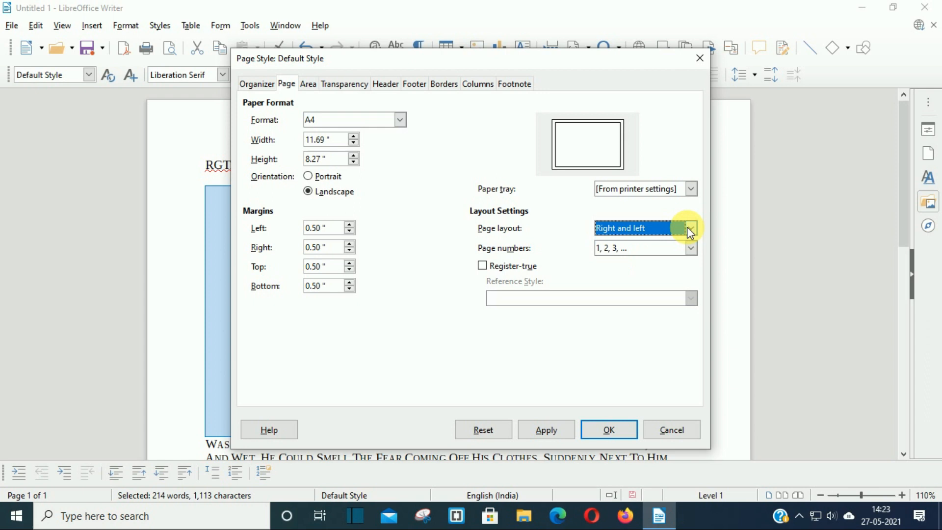
# Step: Look through the area, transparency, header and footer settings of the page style
pyautogui.click(309, 84)
pyautogui.click(330, 85)
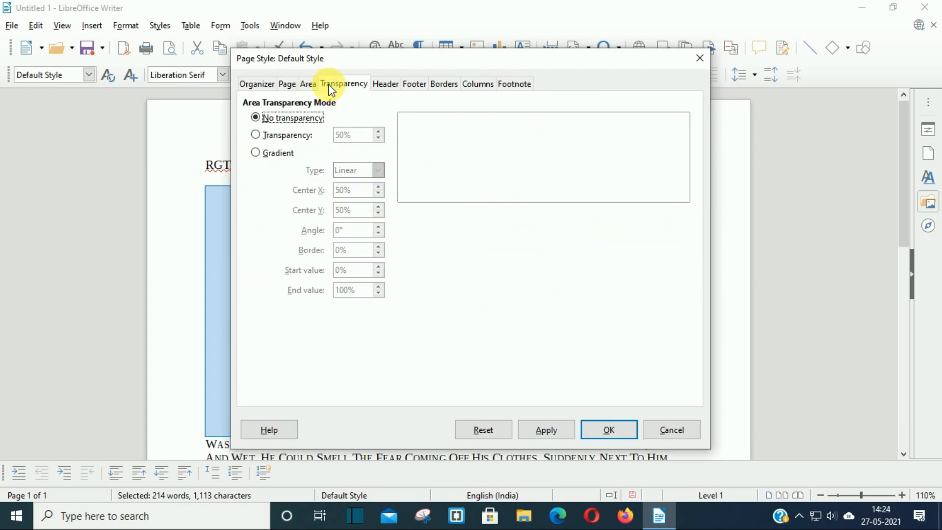
pyautogui.click(392, 86)
pyautogui.click(413, 86)
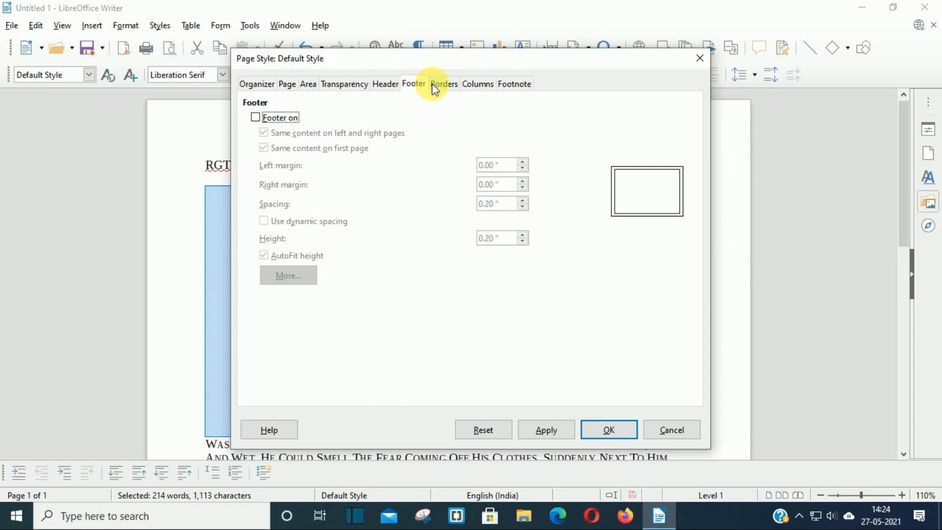
# Step: Add a border on all four sides of the page and choose a double line style for it
pyautogui.click(440, 89)
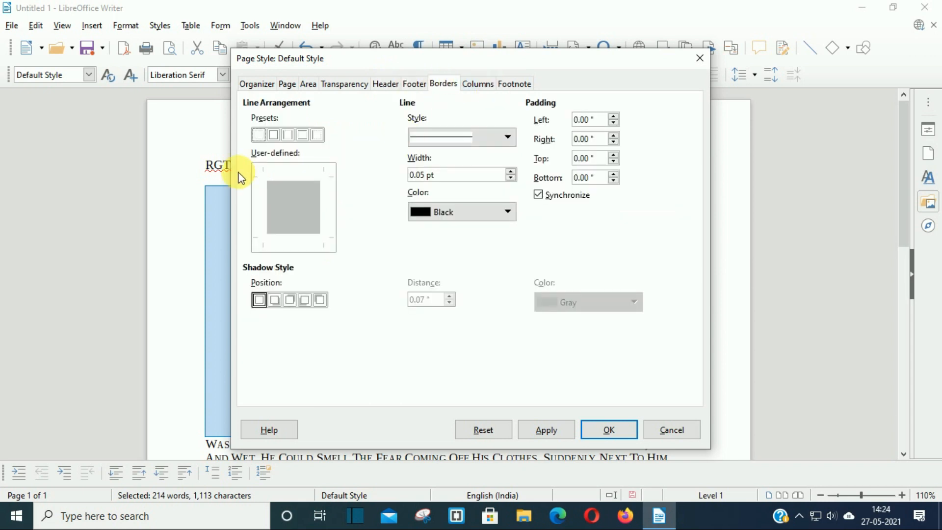
pyautogui.click(278, 136)
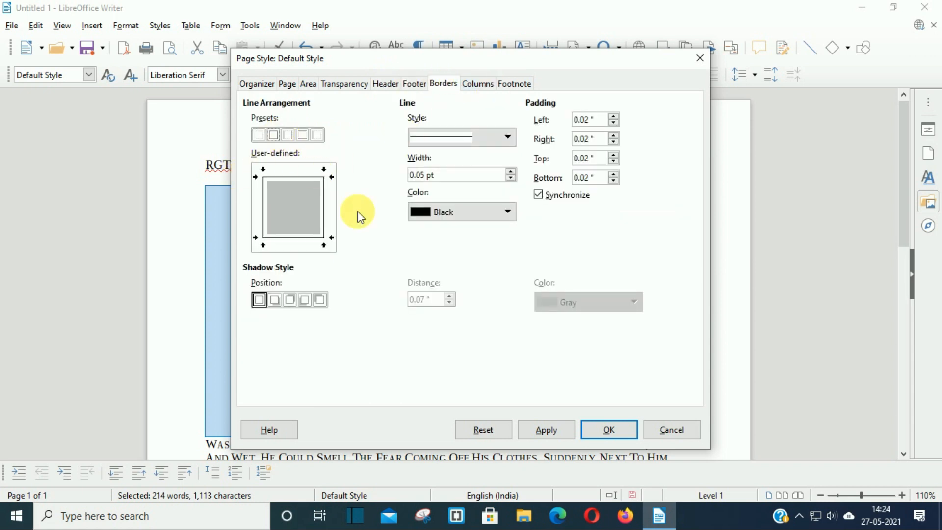
pyautogui.click(507, 137)
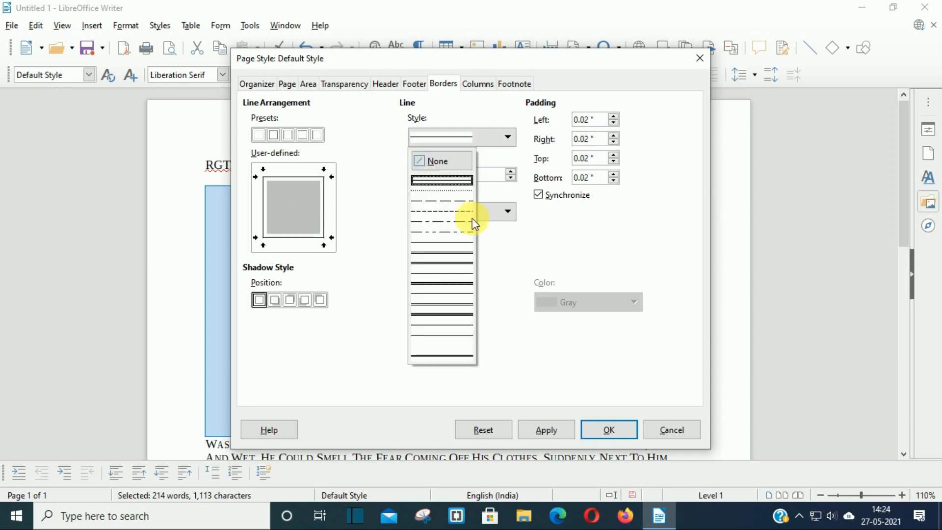
pyautogui.click(443, 273)
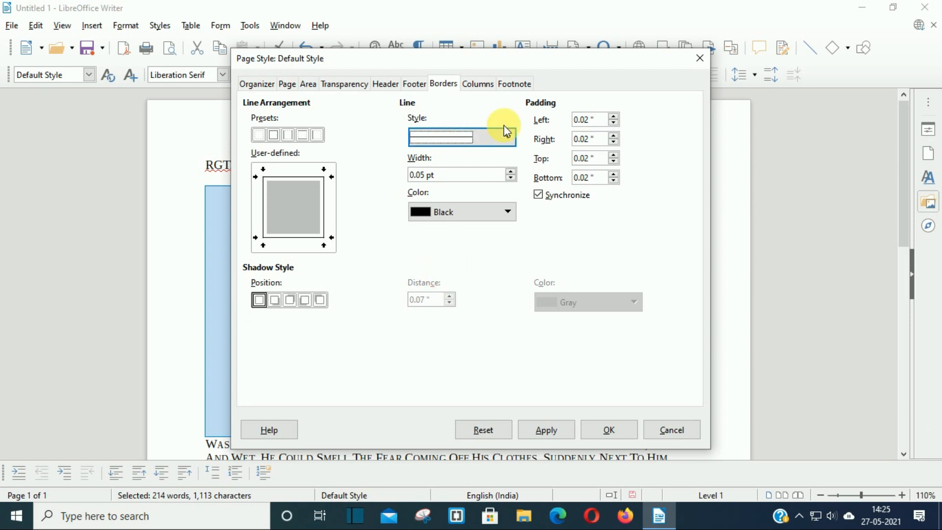
pyautogui.click(505, 137)
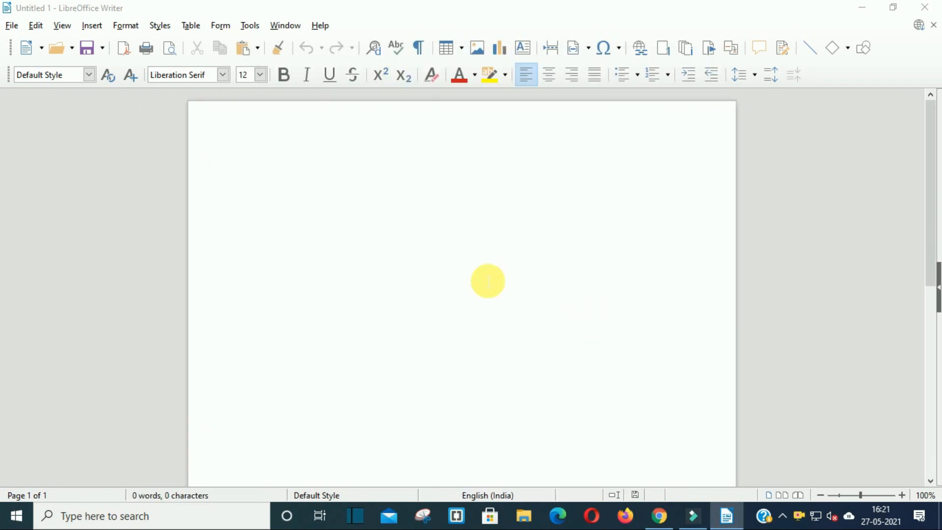
# Step: Examine the title page options for inserting new title pages, placing them at a page and choosing the page style, then cancel
pyautogui.click(140, 31)
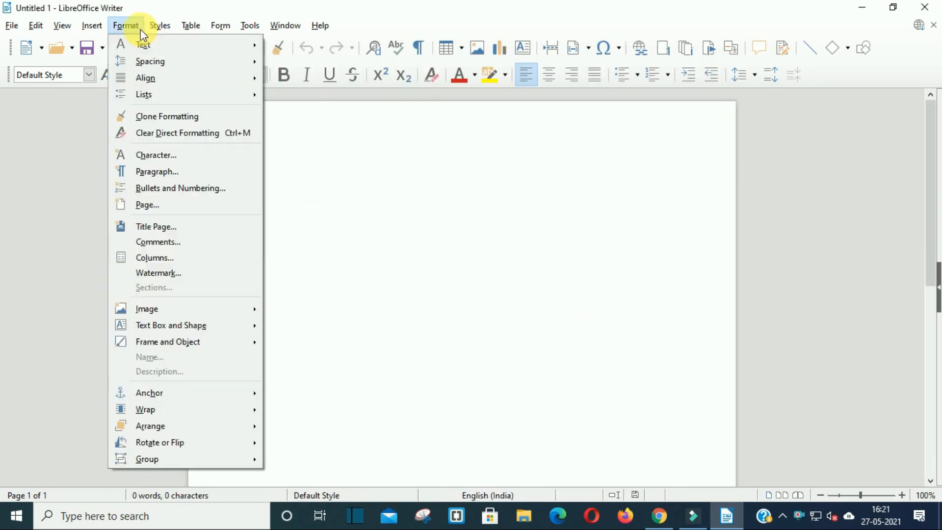
pyautogui.click(200, 225)
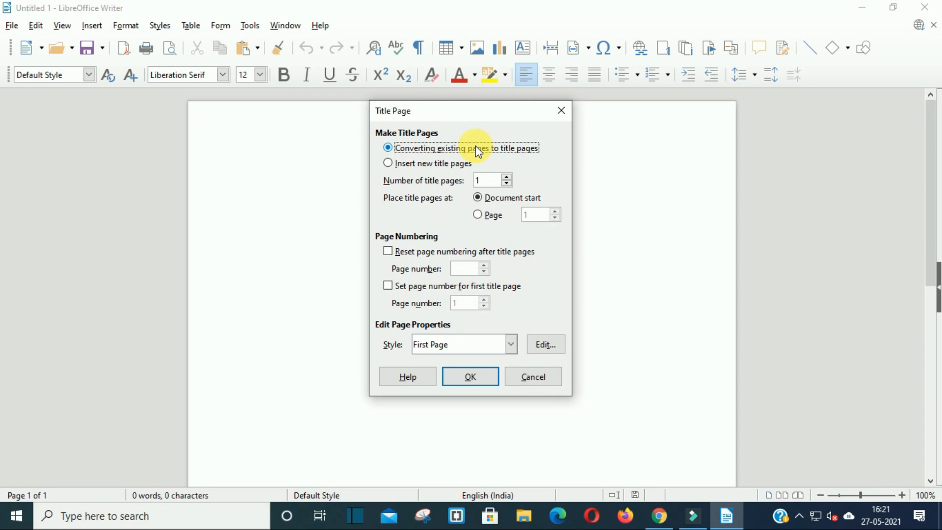
pyautogui.click(409, 160)
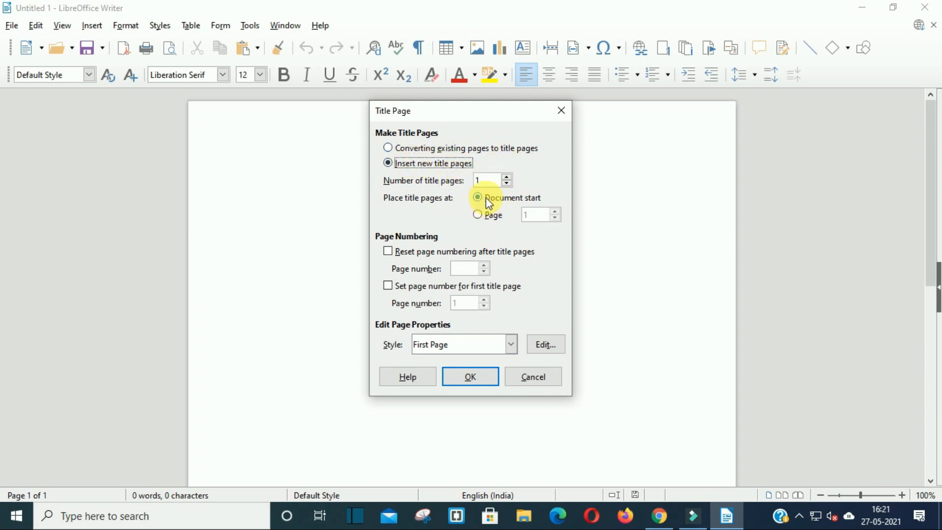
pyautogui.click(490, 216)
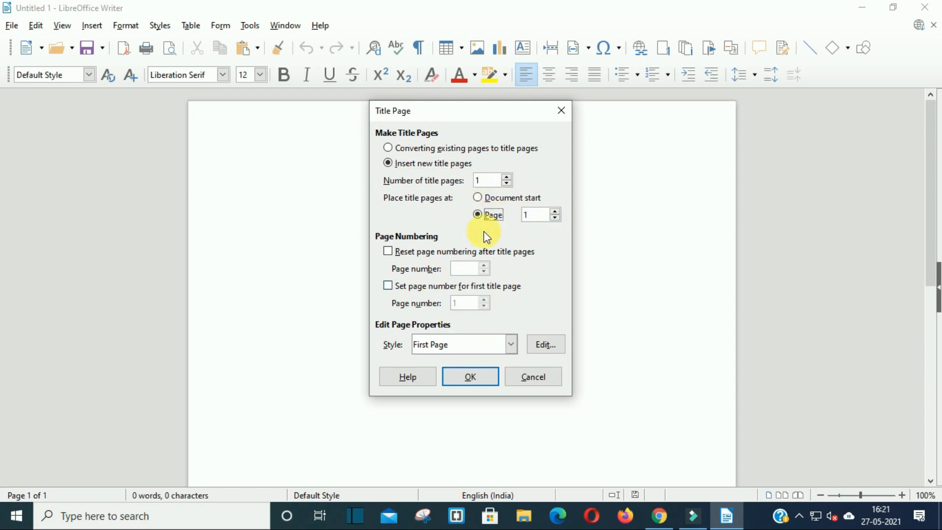
pyautogui.click(510, 343)
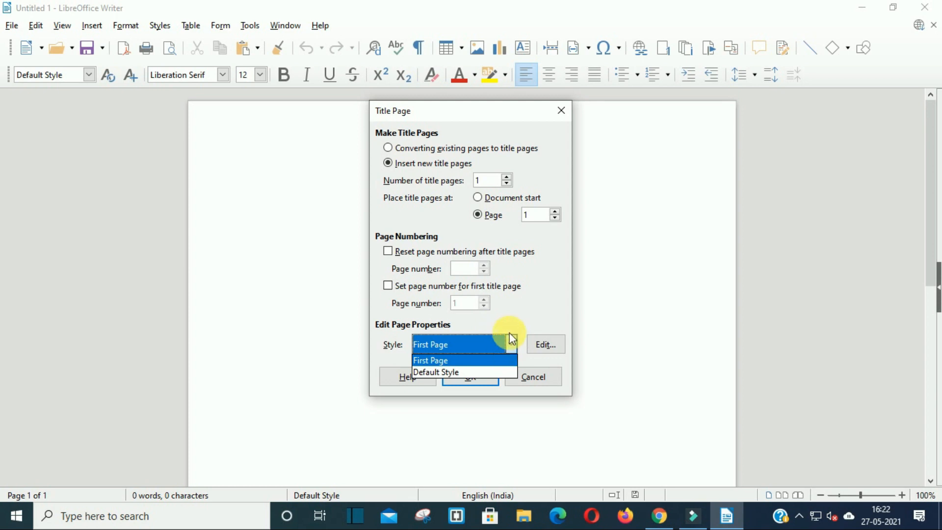
pyautogui.click(529, 375)
pyautogui.click(536, 378)
pyautogui.click(126, 25)
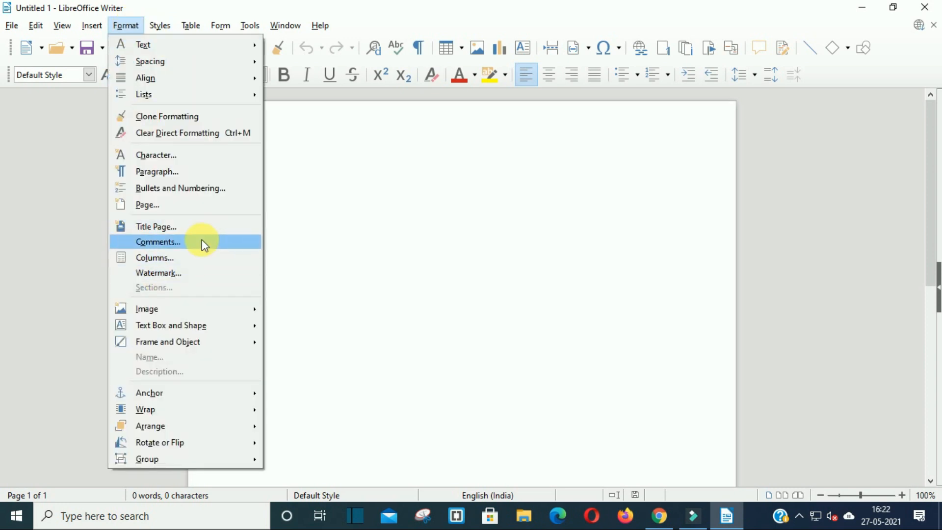
pyautogui.click(91, 25)
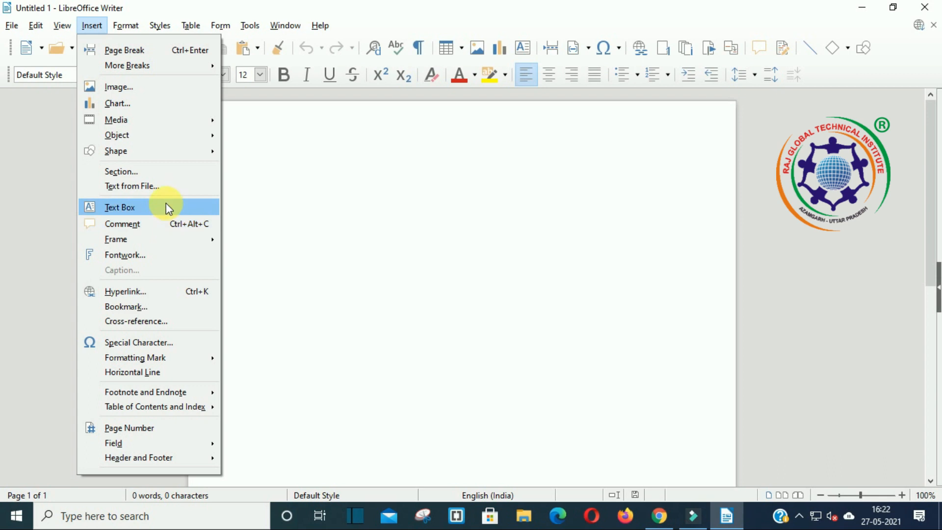
pyautogui.moveTo(125, 25)
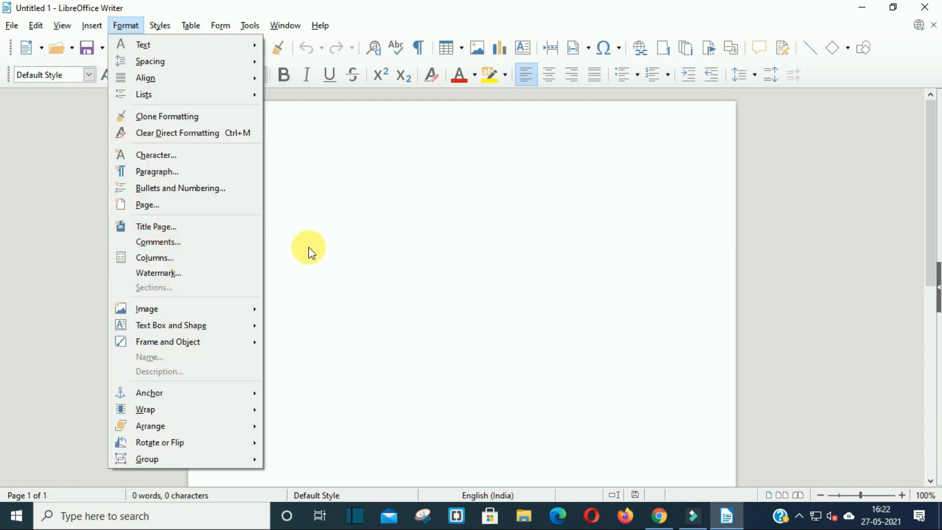
# Step: Insert the dummy text passage into the blank document with the AutoText shortcut dt
pyautogui.click(318, 230)
pyautogui.write('dt')
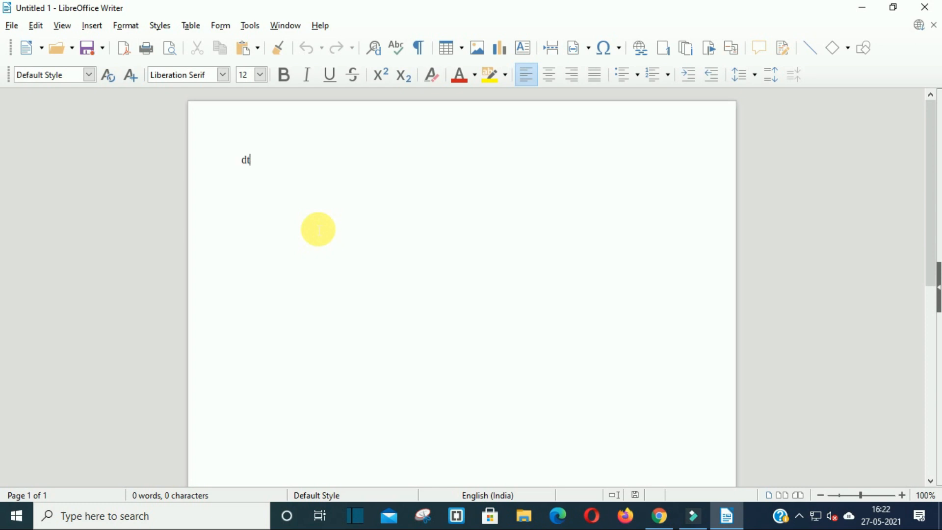
pyautogui.press('F3')
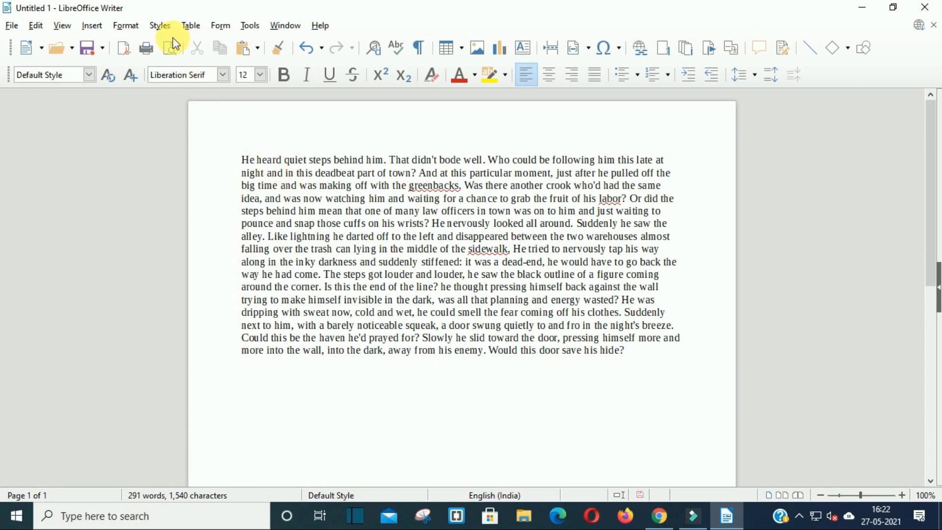
# Step: Format the default page style of the document into two columns
pyautogui.click(129, 25)
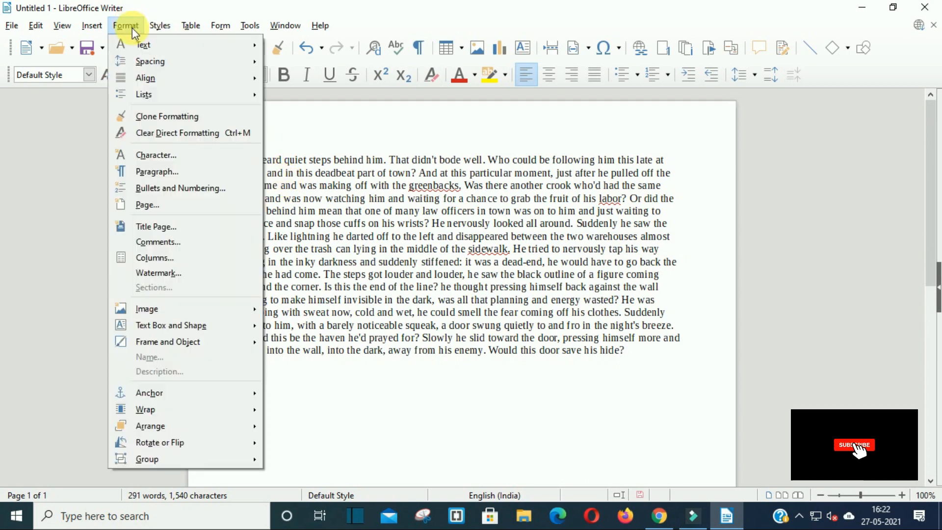
pyautogui.click(402, 286)
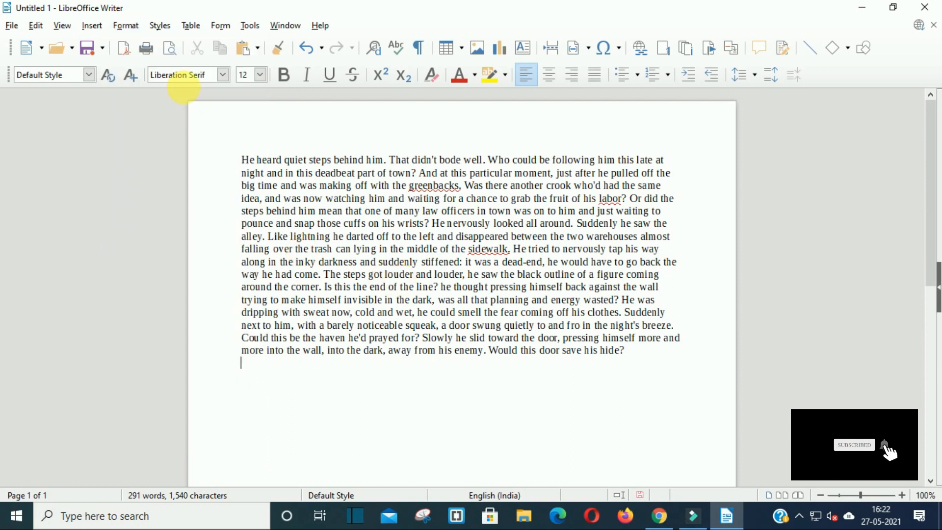
pyautogui.click(129, 25)
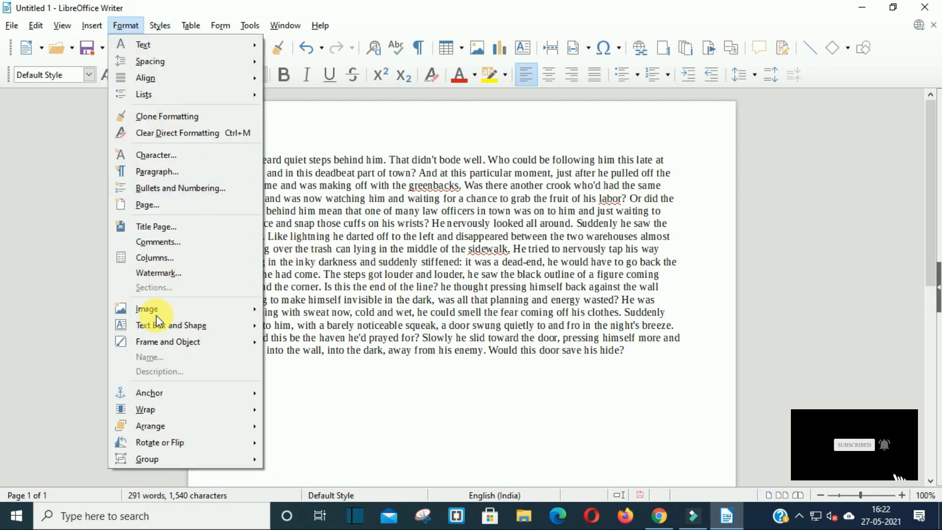
pyautogui.click(180, 258)
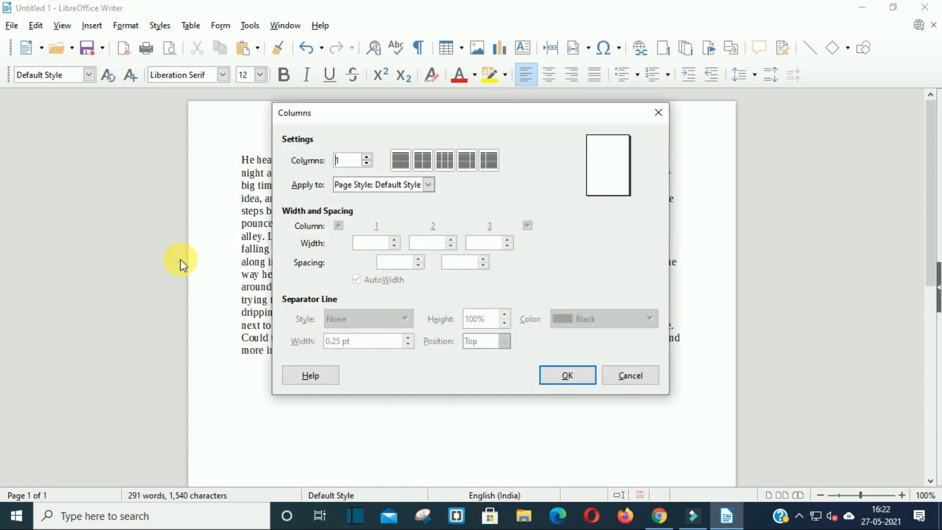
pyautogui.click(400, 169)
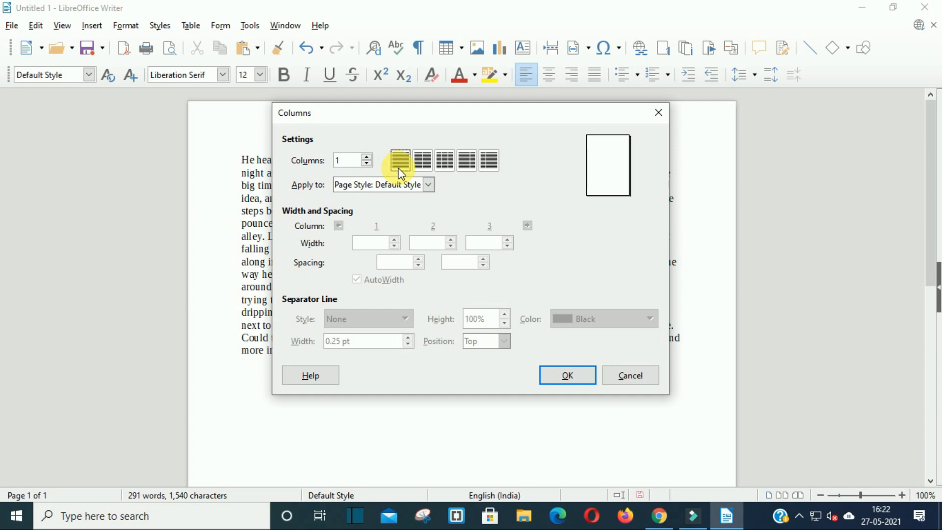
pyautogui.click(427, 167)
pyautogui.click(444, 169)
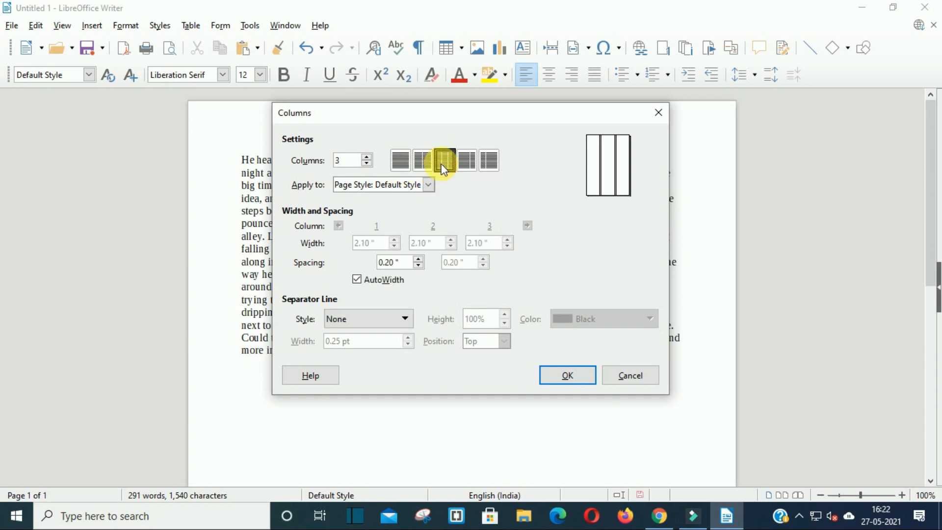
pyautogui.click(428, 163)
pyautogui.click(567, 376)
# Step: Append more copies of the dummy text passage with the AutoText shortcut dt so the text runs through both columns
pyautogui.scroll(5, 395, 243)
pyautogui.scroll(-10, 395, 243)
pyautogui.scroll(2, 395, 242)
pyautogui.scroll(-2, 395, 242)
pyautogui.press('Return')
pyautogui.hotkey('ctrl', 'v')
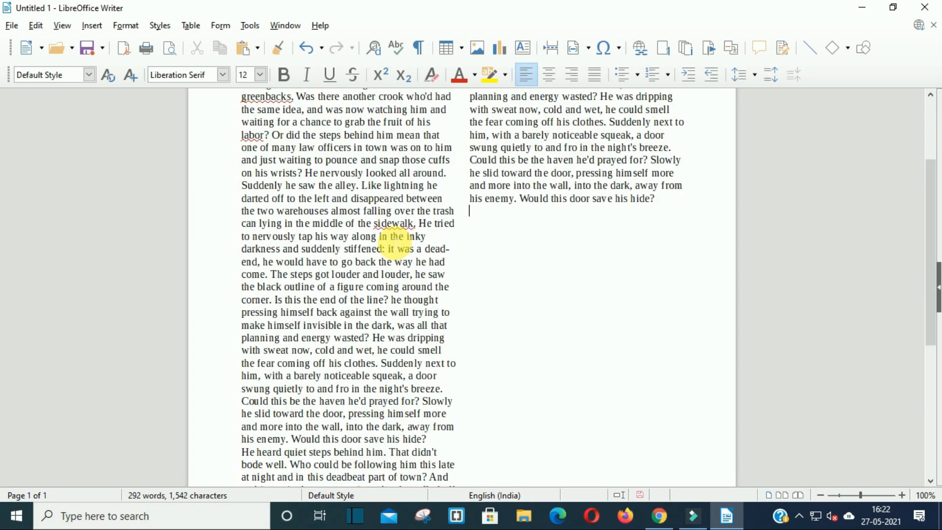
pyautogui.scroll(2, 399, 242)
pyautogui.scroll(2, 403, 240)
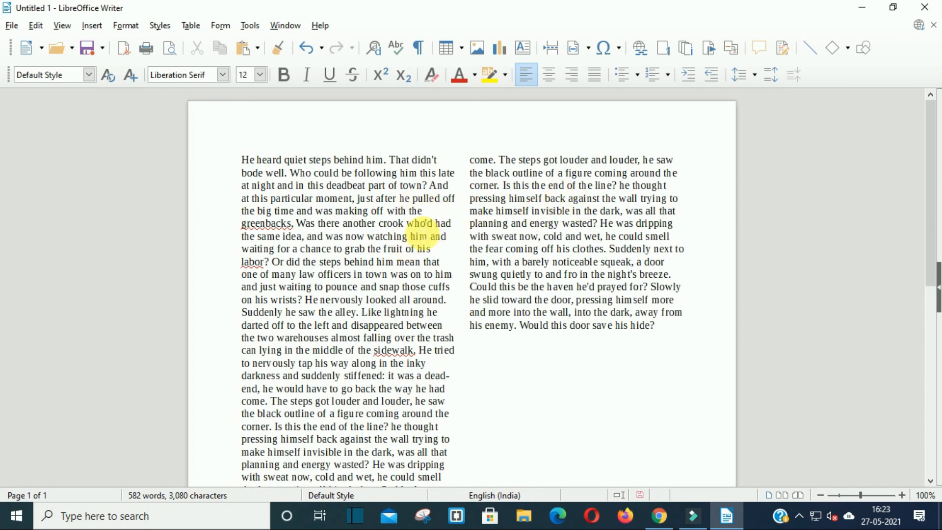
pyautogui.write('dt')
pyautogui.press('F3')
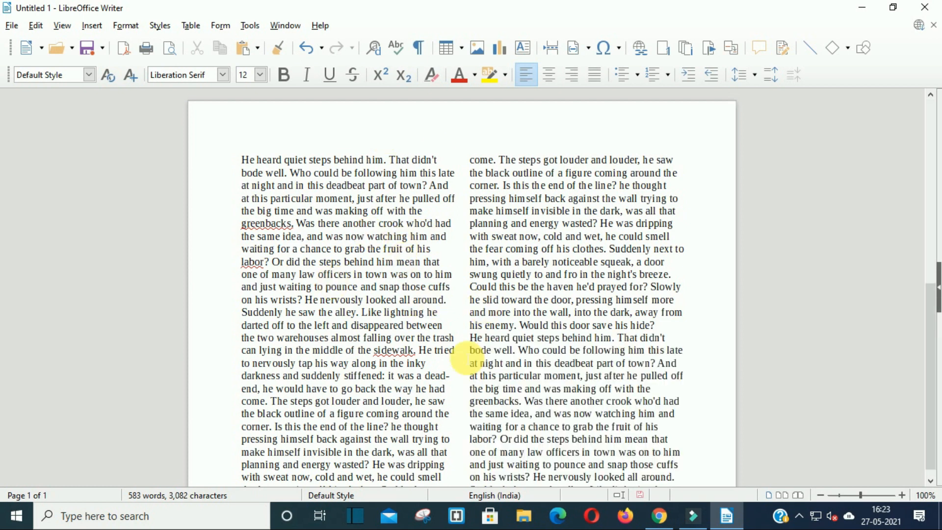
pyautogui.scroll(8, 456, 357)
pyautogui.scroll(6, 434, 356)
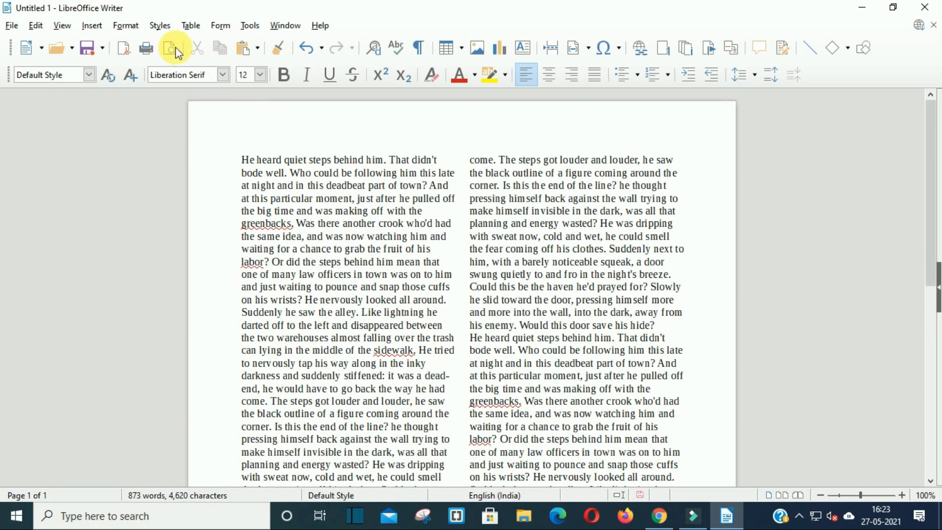
# Step: Change the page layout to three equal columns
pyautogui.click(124, 25)
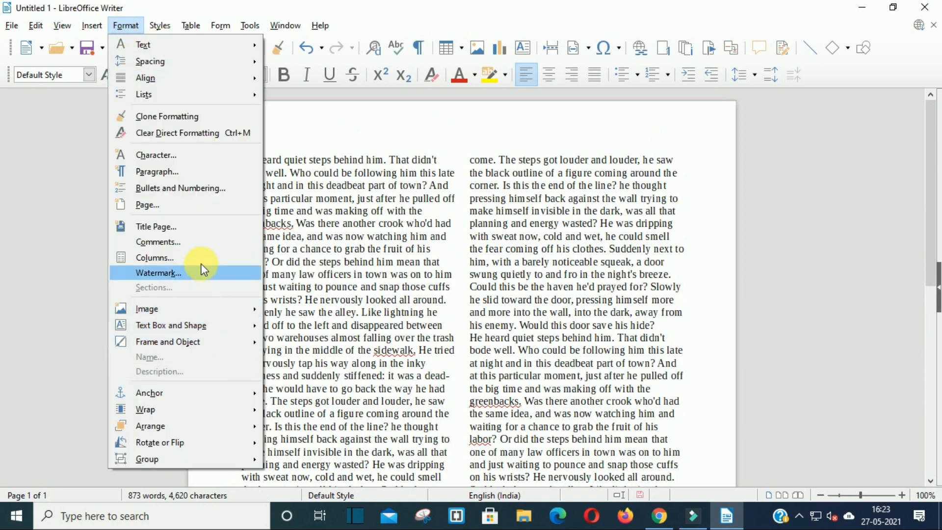
pyautogui.click(200, 258)
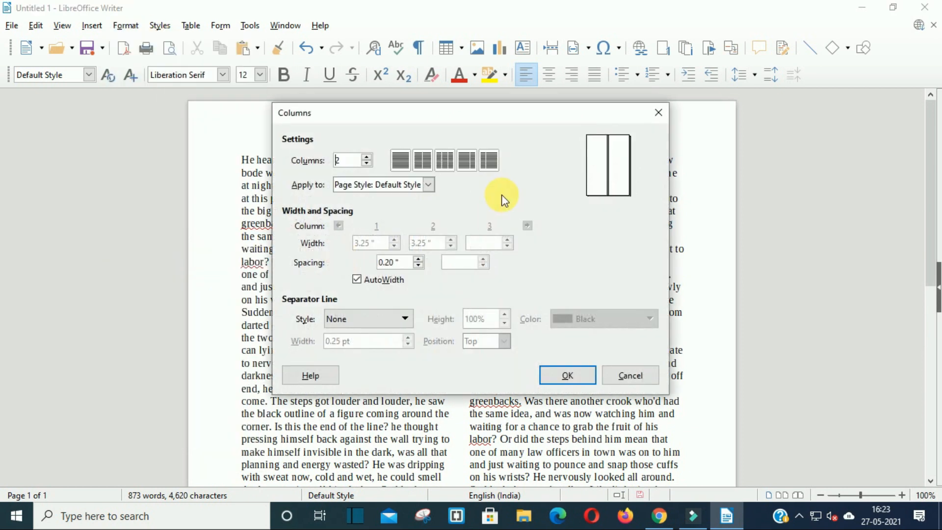
pyautogui.click(443, 160)
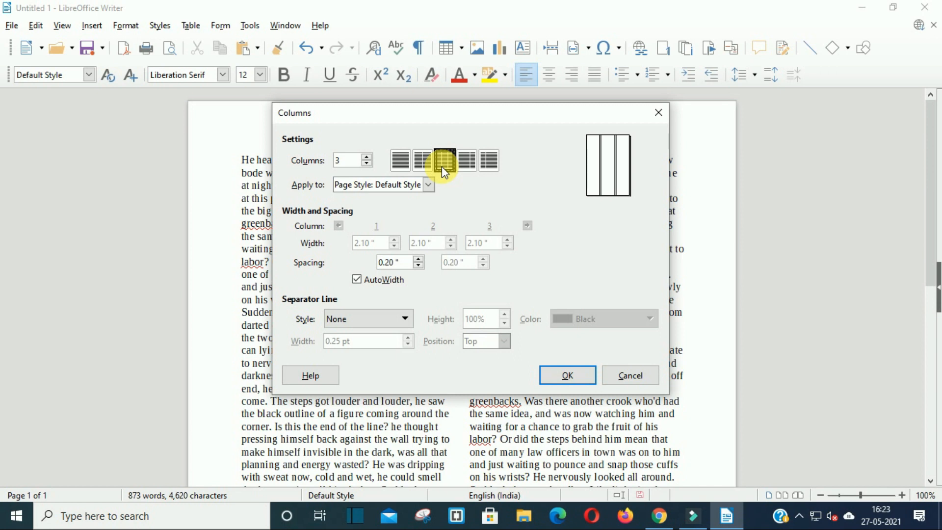
pyautogui.click(550, 377)
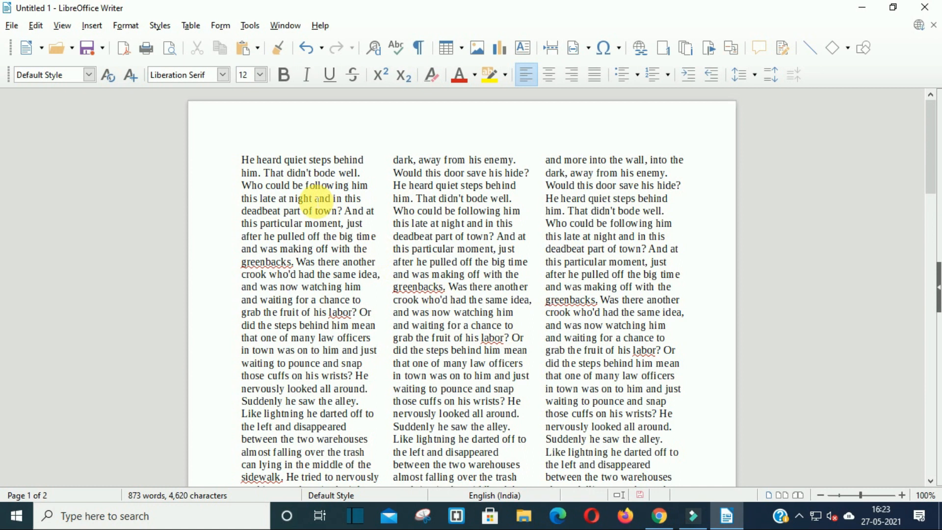
# Step: Select the text in the three columns and add a watermark reading RGTI behind it
pyautogui.moveTo(242, 160); pyautogui.dragTo(708, 448)
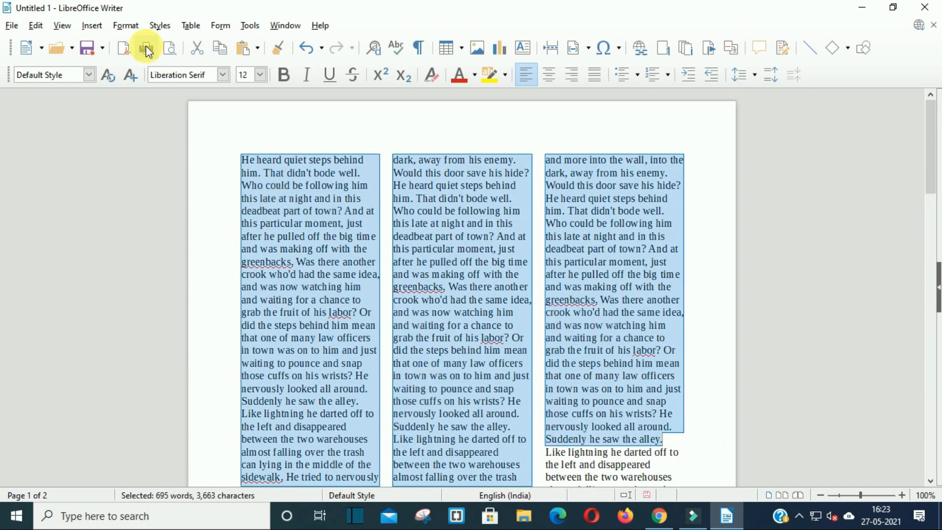
pyautogui.click(126, 25)
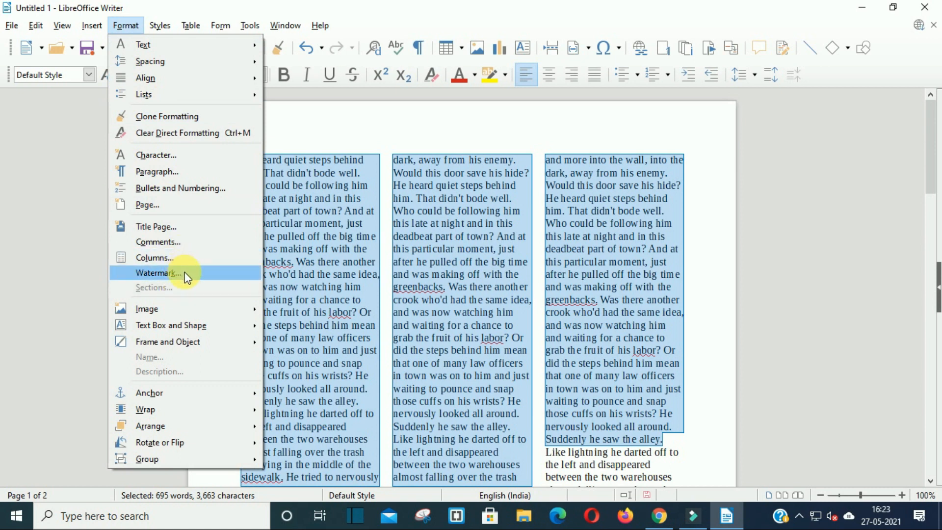
pyautogui.click(187, 278)
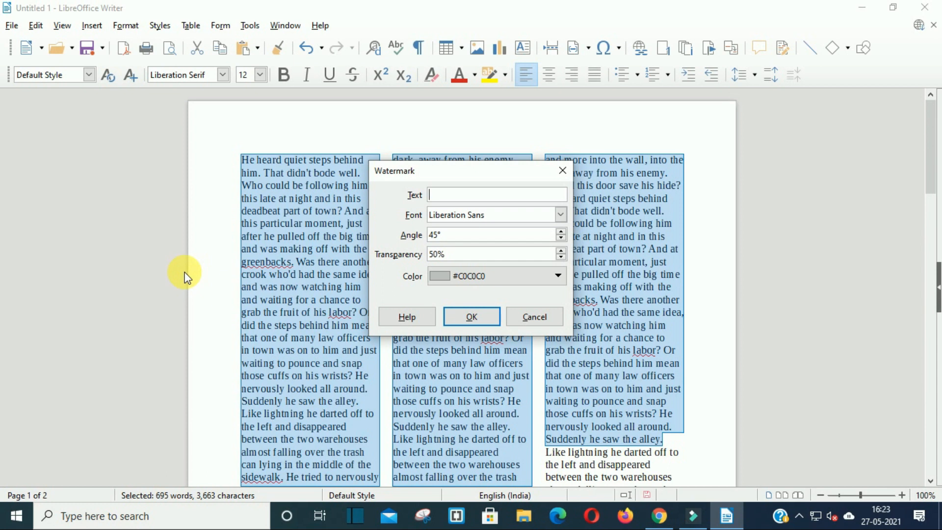
pyautogui.write('RGTI')
pyautogui.click(467, 314)
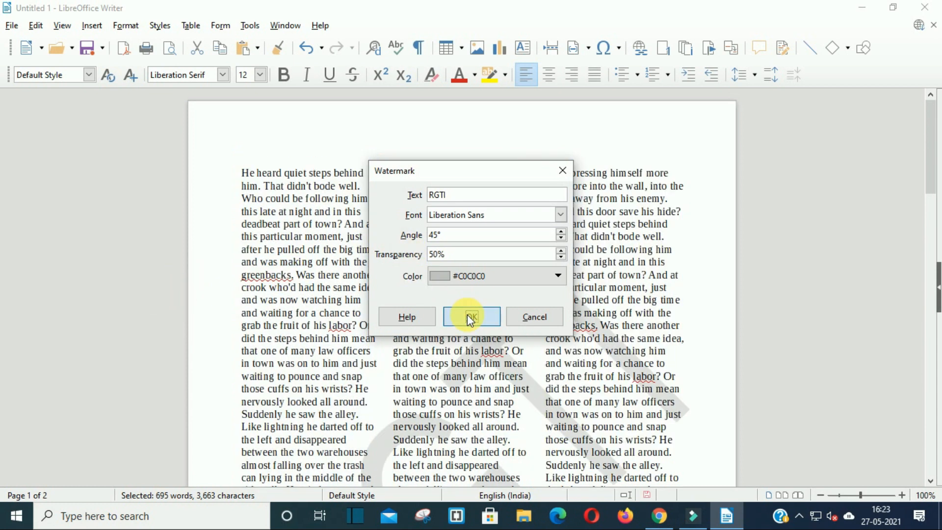
pyautogui.scroll(-1, 697, 300)
pyautogui.click(697, 301)
pyautogui.scroll(-9, 710, 319)
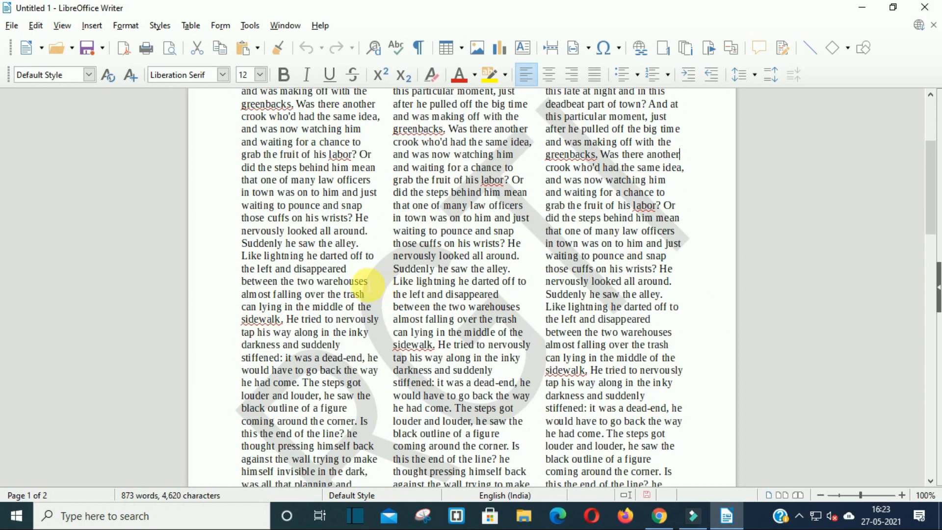
pyautogui.scroll(3, 501, 219)
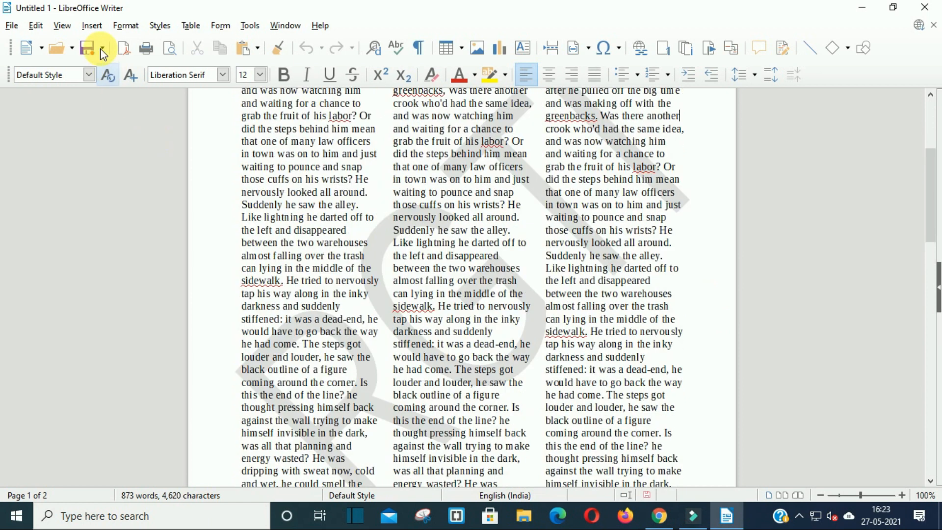
# Step: Change the colour of the RGTI watermark to Light Blue 2
pyautogui.click(125, 25)
pyautogui.click(191, 272)
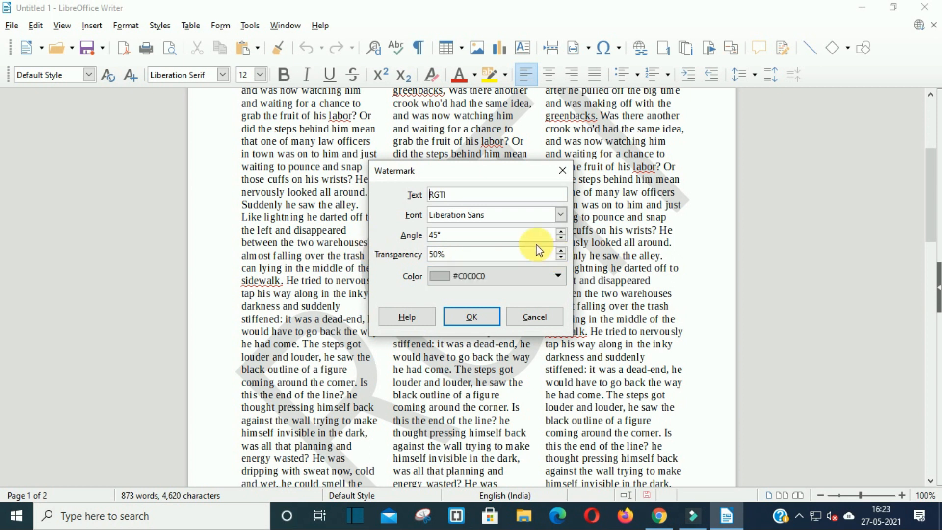
pyautogui.click(557, 277)
pyautogui.click(531, 358)
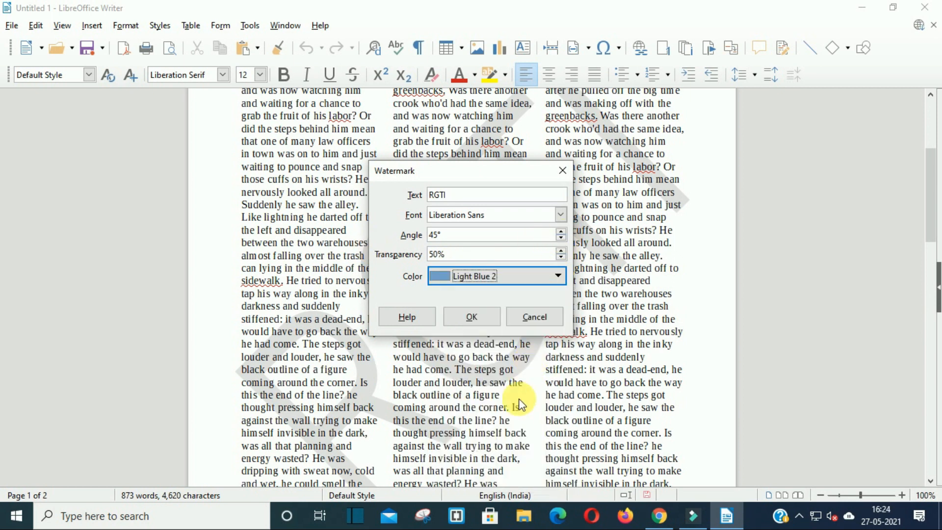
pyautogui.click(471, 318)
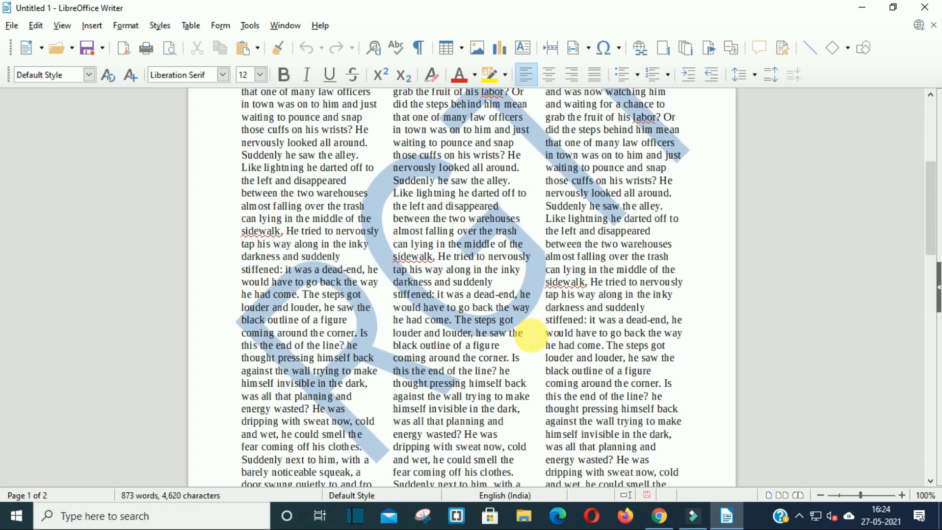
pyautogui.scroll(8, 420, 237)
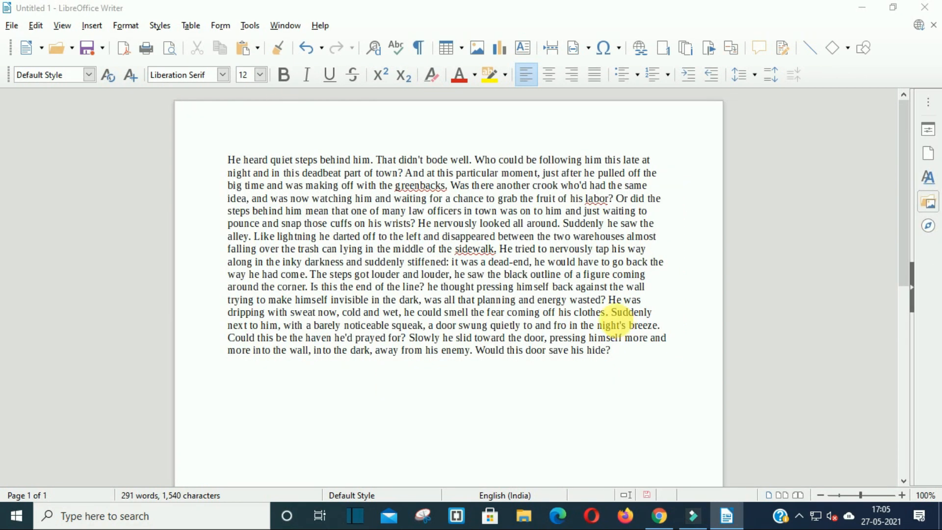
# Step: Insert the Raj Global Technical Institute logo image into the single-column dummy text document
pyautogui.click(129, 27)
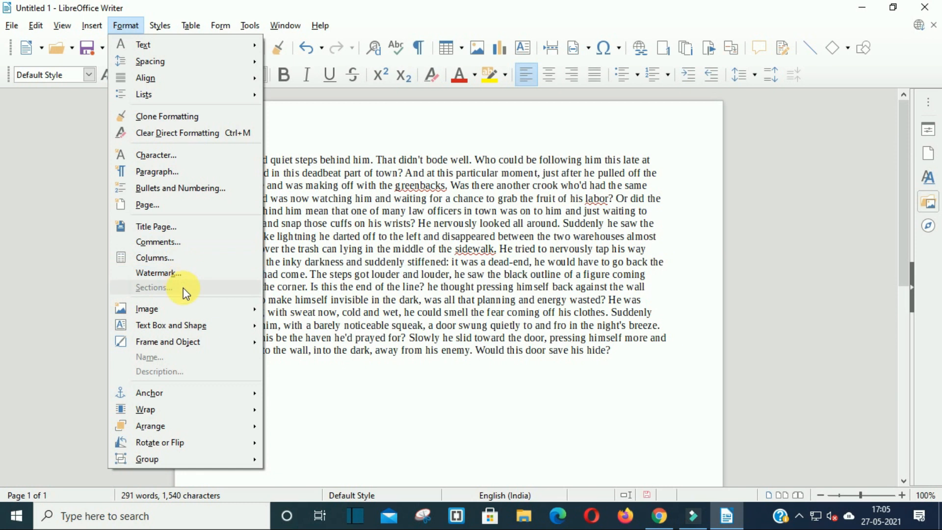
pyautogui.moveTo(91, 25)
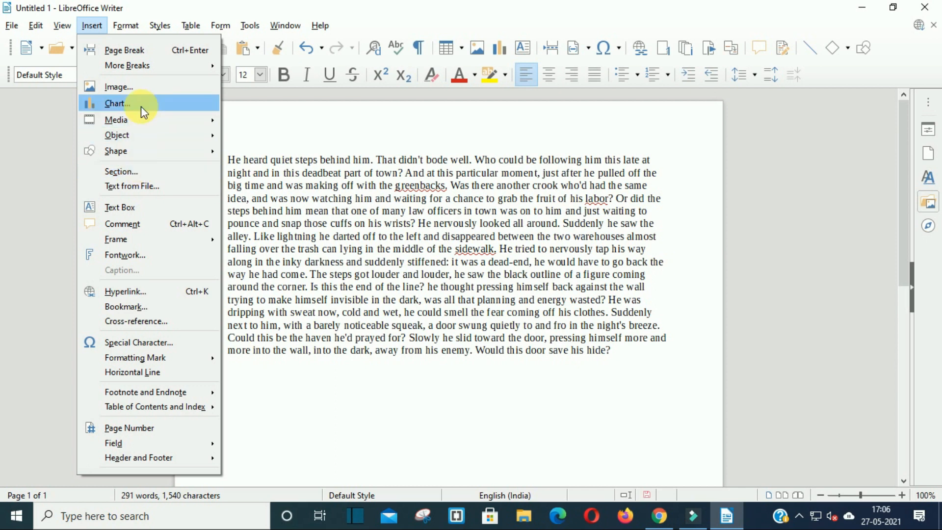
pyautogui.moveTo(143, 27)
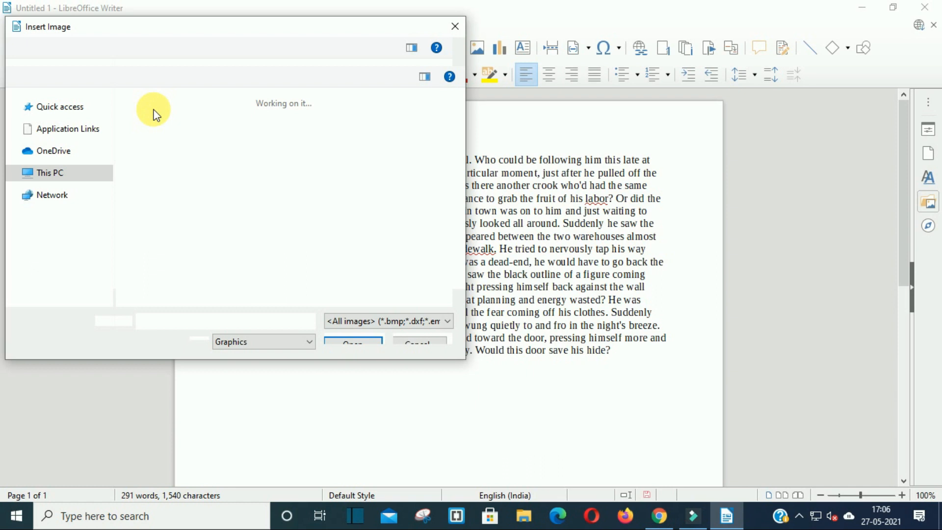
pyautogui.doubleClick(188, 227)
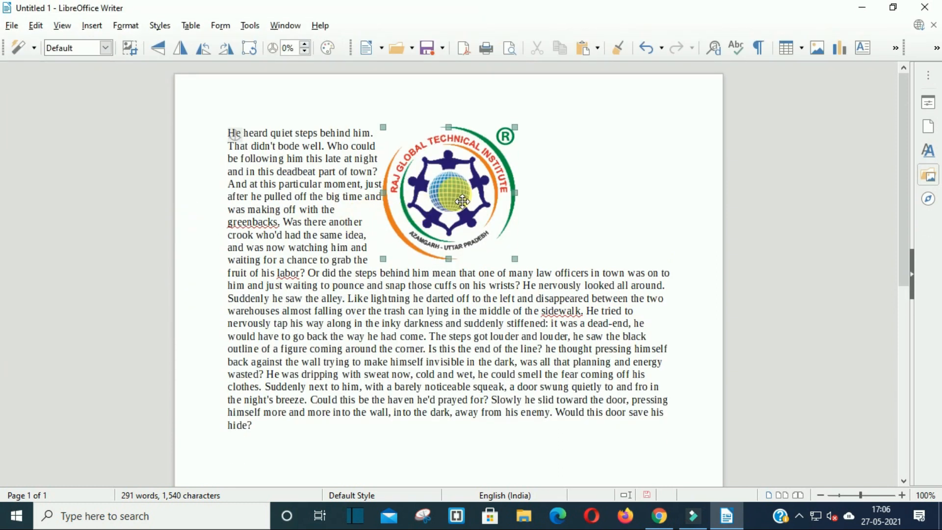
# Step: Check the logo's crop settings and cancel, and open the logo with the external editing tool and close it
pyautogui.doubleClick(466, 198)
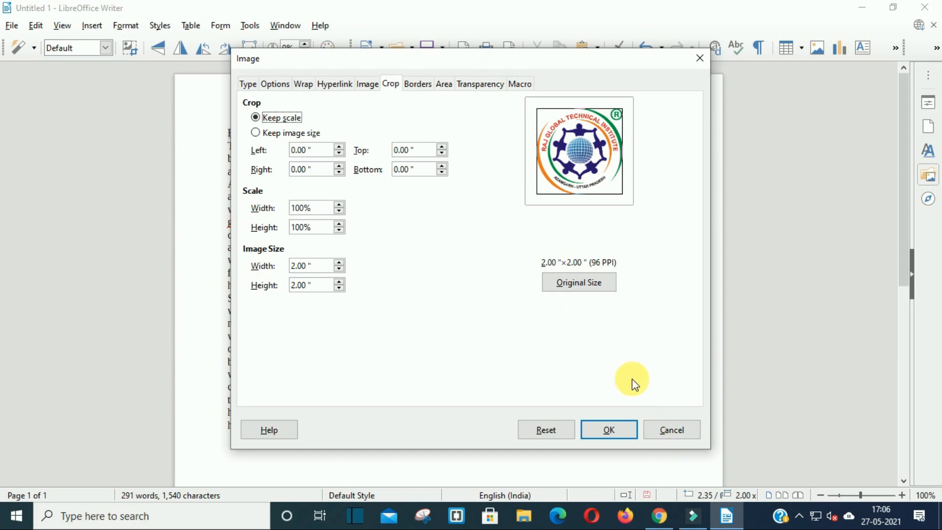
pyautogui.click(662, 430)
pyautogui.click(118, 25)
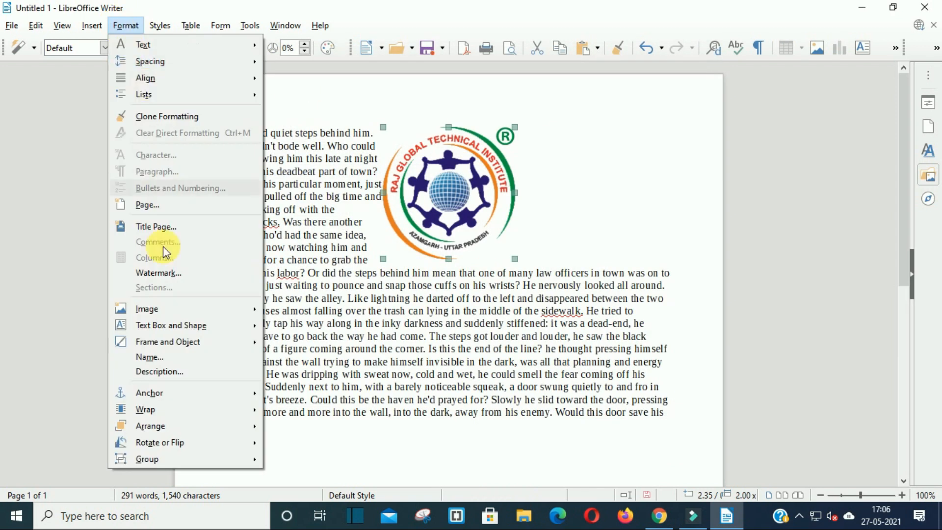
pyautogui.moveTo(172, 305)
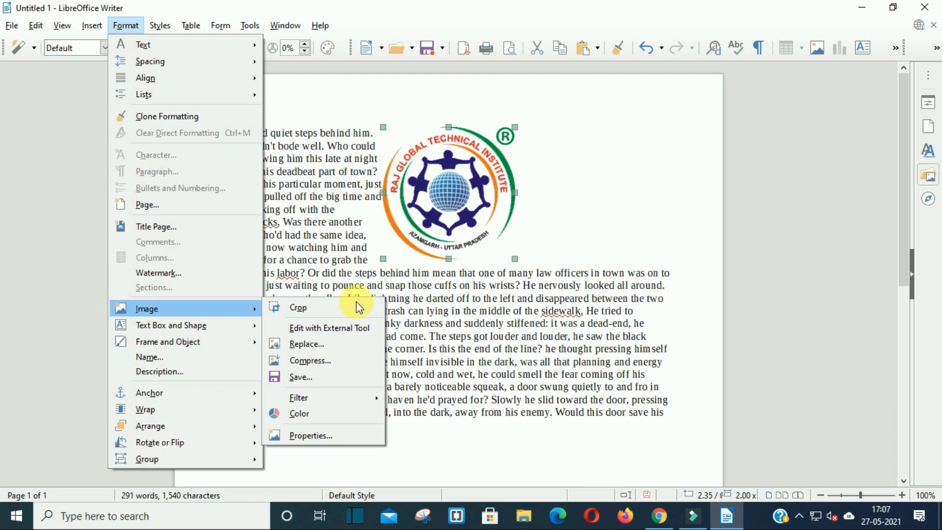
pyautogui.click(340, 327)
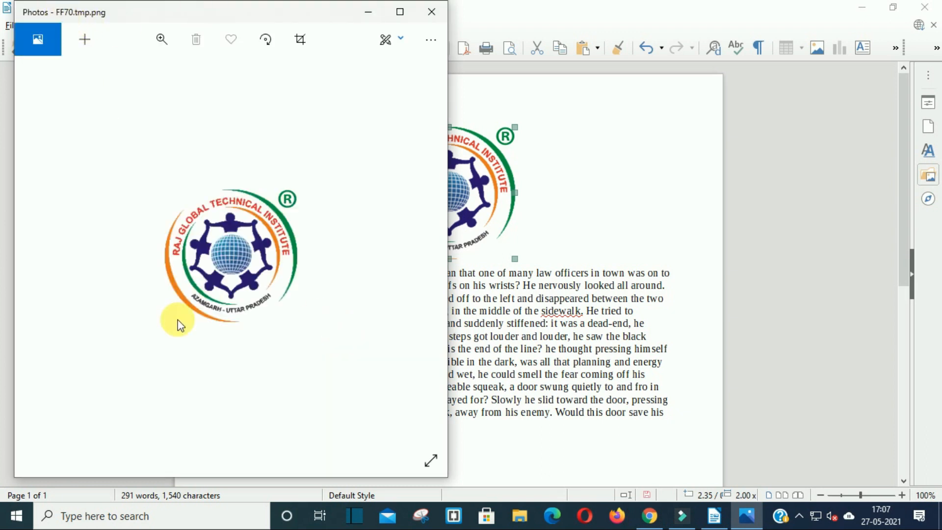
pyautogui.click(427, 15)
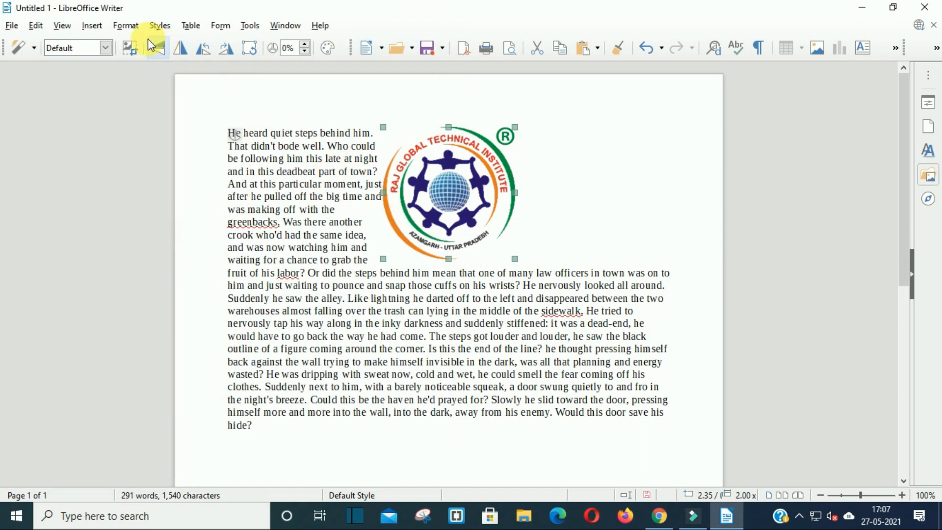
# Step: Replace the Raj Global Technical Institute logo with the Scholarship graduation cap picture
pyautogui.click(142, 26)
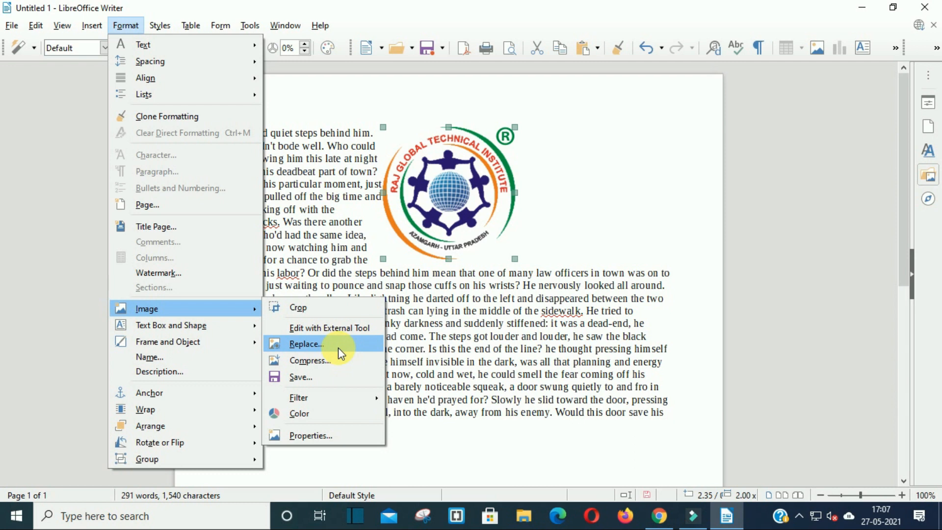
pyautogui.click(337, 348)
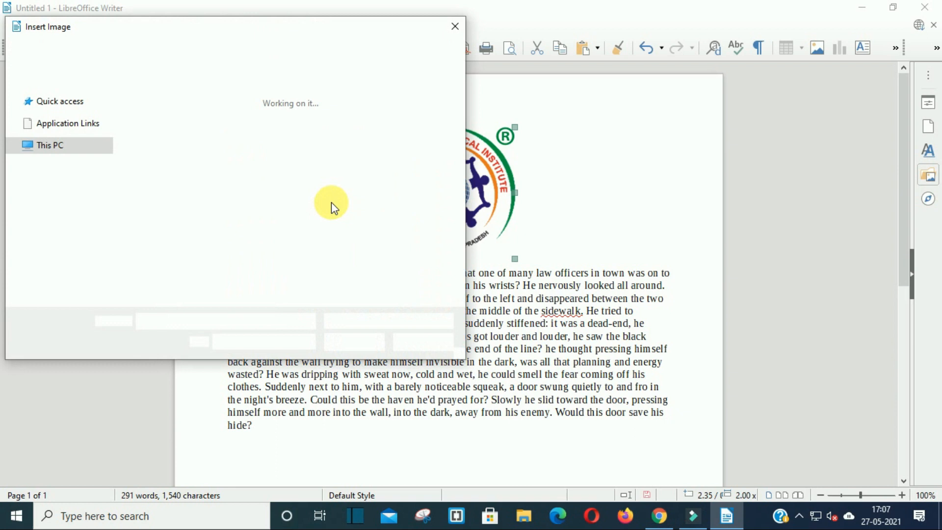
pyautogui.doubleClick(330, 223)
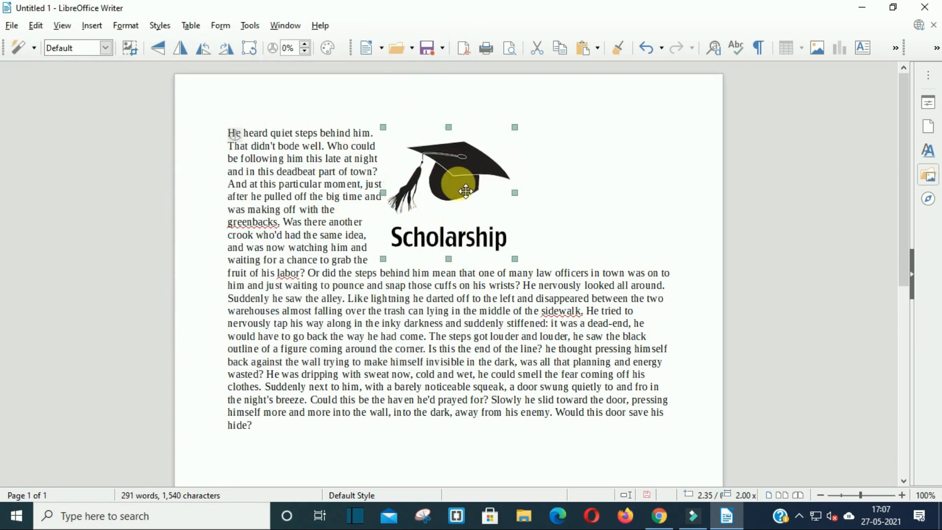
# Step: Apply an image filter that turns the Scholarship picture's background green, and open the picture's colour adjustment controls
pyautogui.click(127, 25)
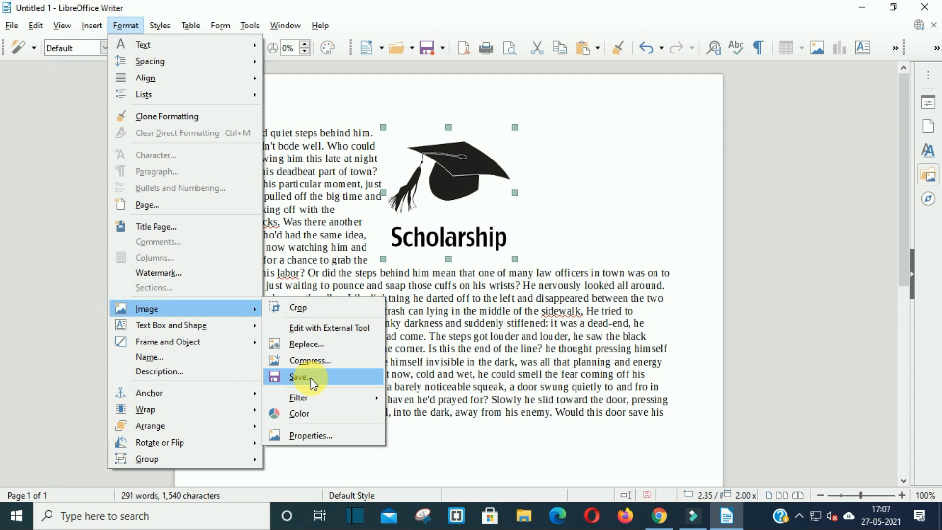
pyautogui.moveTo(333, 409)
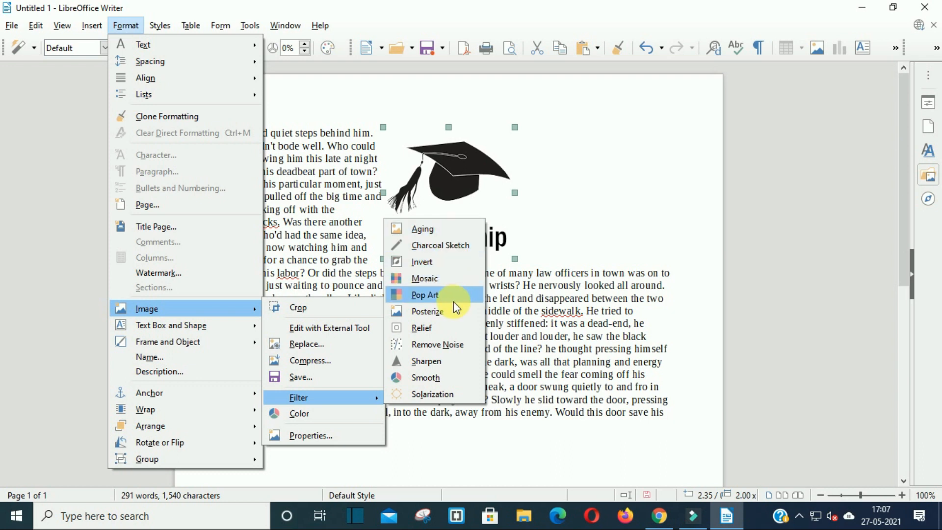
pyautogui.click(452, 344)
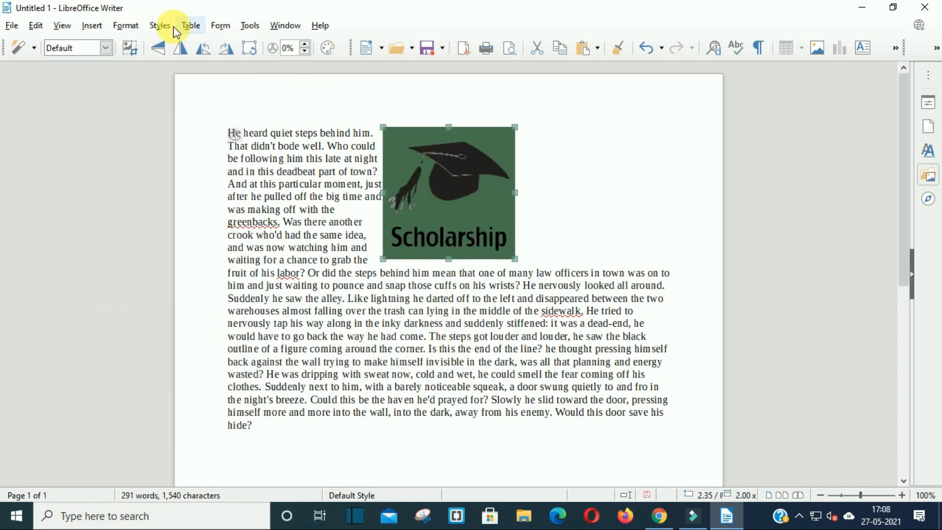
pyautogui.click(129, 27)
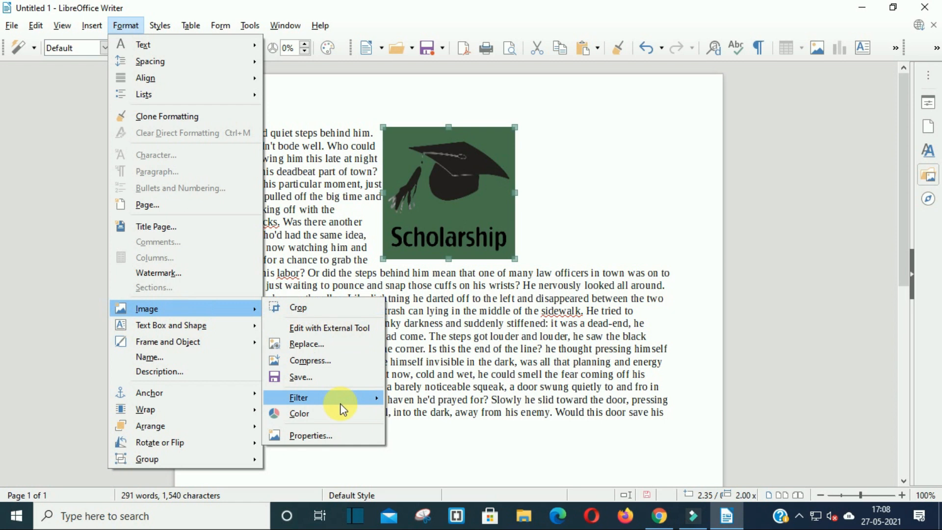
pyautogui.click(341, 415)
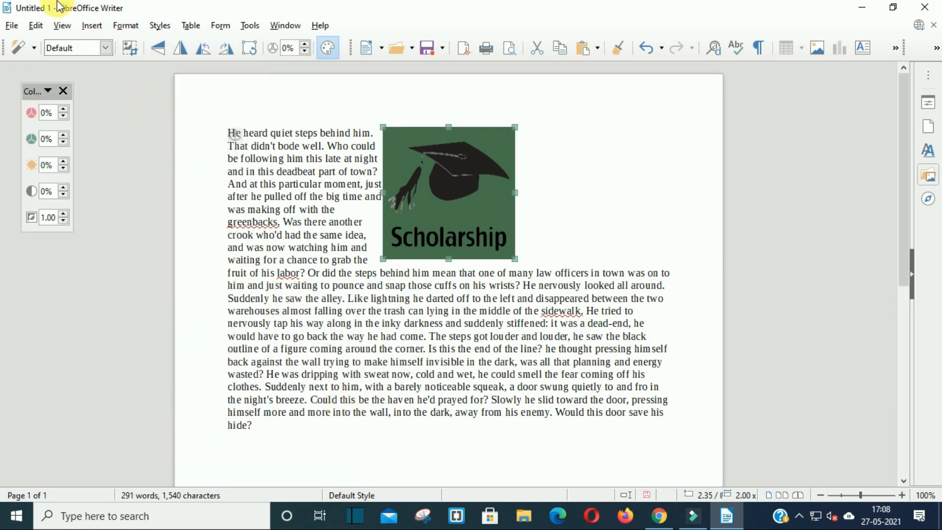
# Step: Draw a basic circle shape about 2 inches in diameter below the end of the text
pyautogui.click(125, 26)
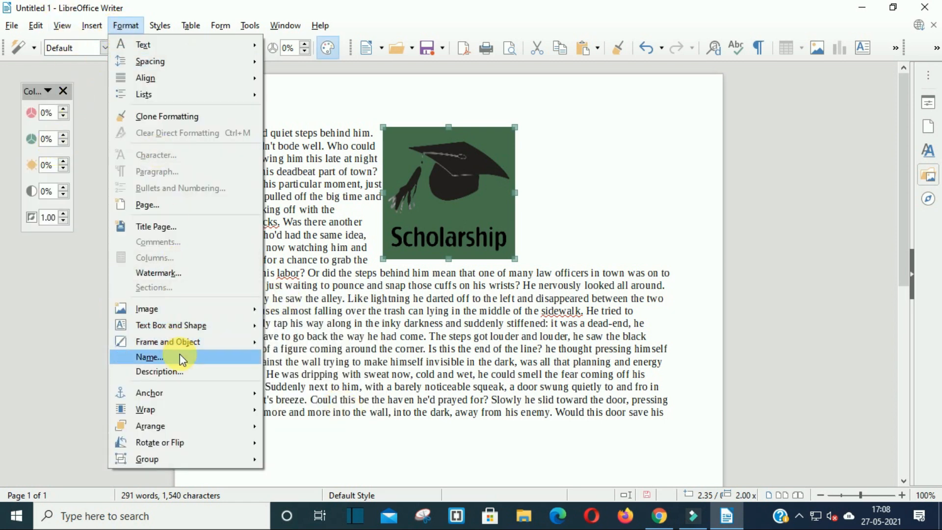
pyautogui.moveTo(195, 307)
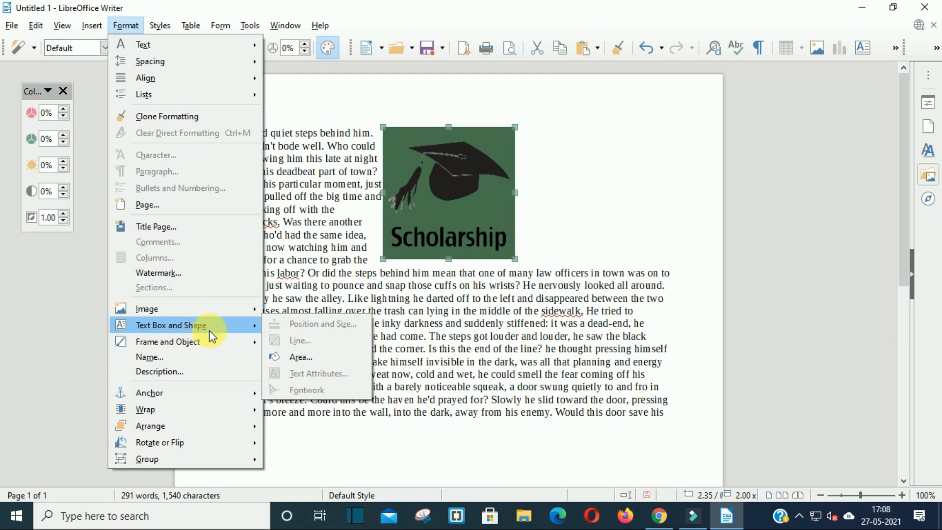
pyautogui.moveTo(90, 26)
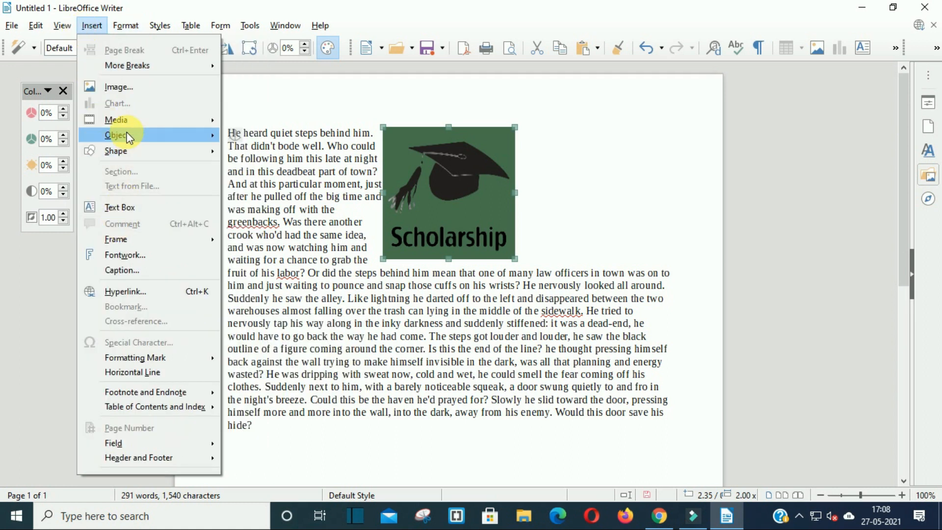
pyautogui.moveTo(126, 152)
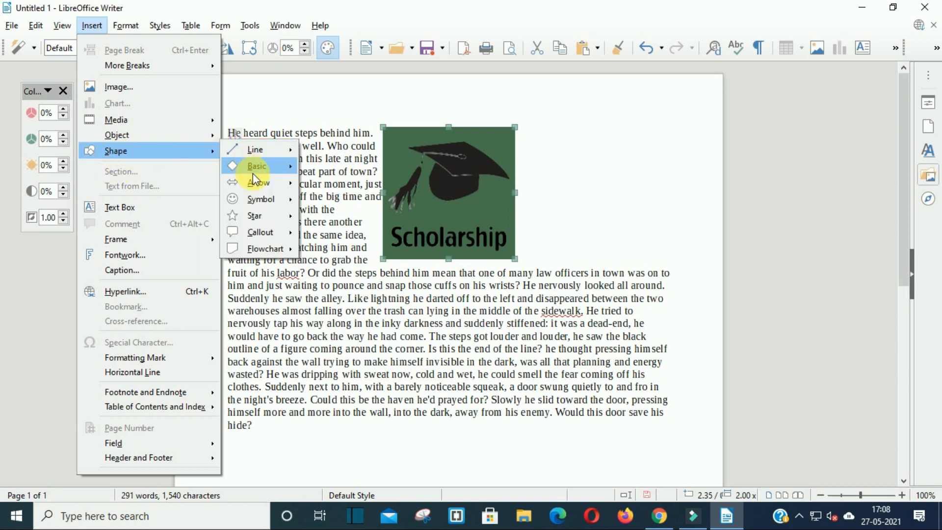
pyautogui.moveTo(252, 173)
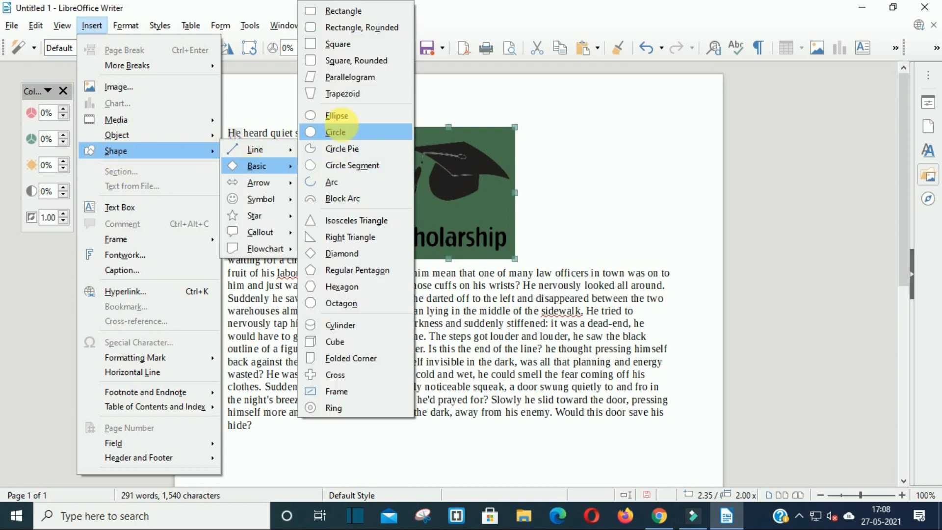
pyautogui.click(343, 129)
pyautogui.scroll(-5, 444, 423)
pyautogui.moveTo(292, 280); pyautogui.dragTo(427, 415)
# Step: Set the circle's outline to the Line with Fine Dots style in Dark Magenta 2
pyautogui.click(126, 27)
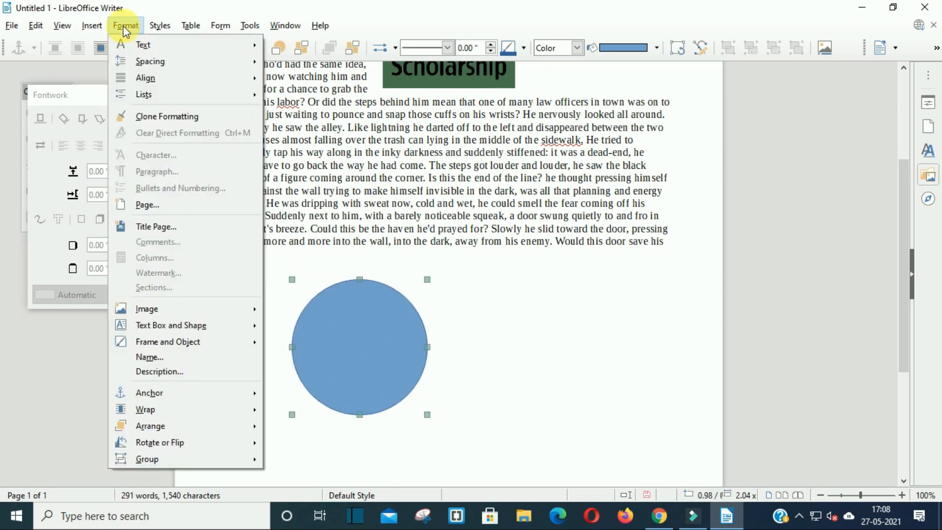
pyautogui.moveTo(162, 338)
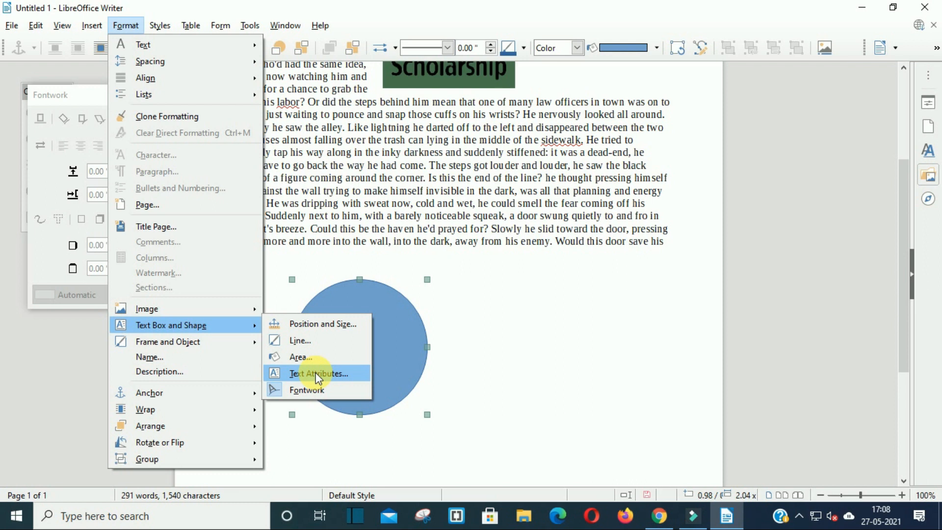
pyautogui.click(304, 343)
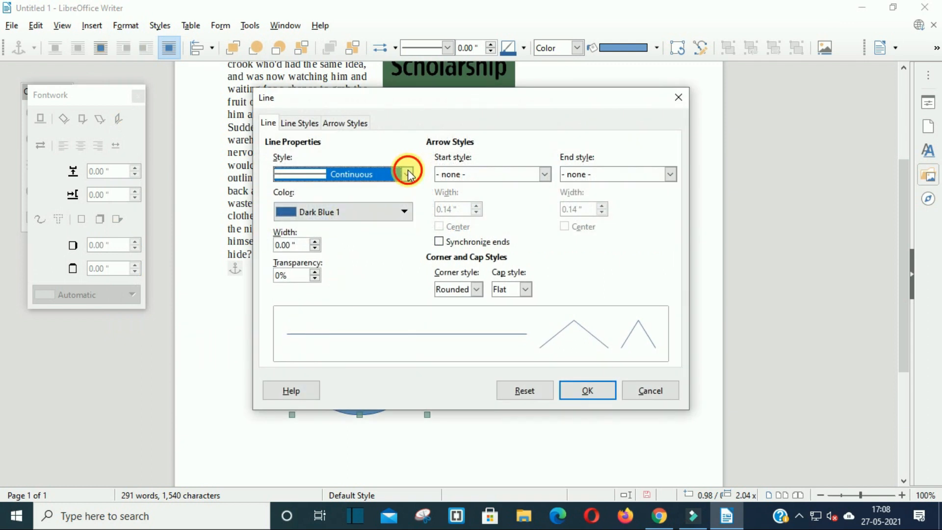
pyautogui.click(408, 175)
pyautogui.click(348, 259)
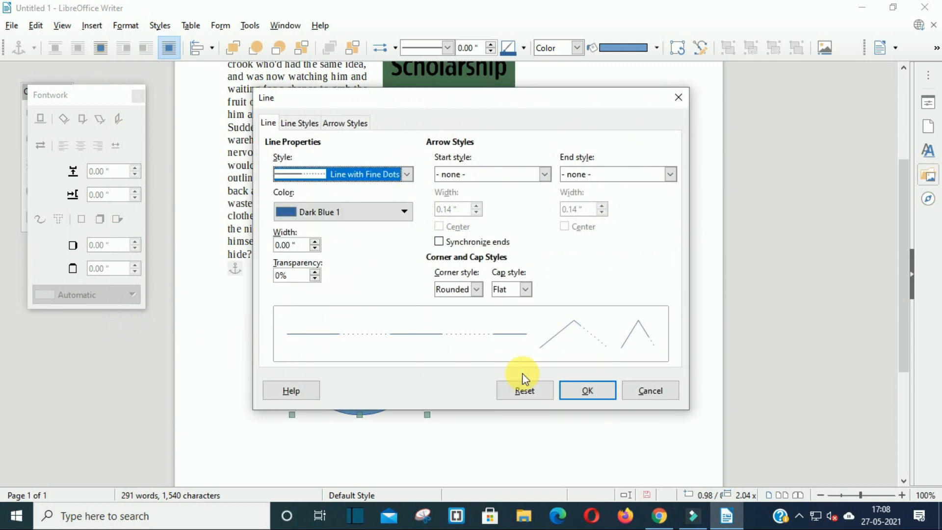
pyautogui.click(402, 211)
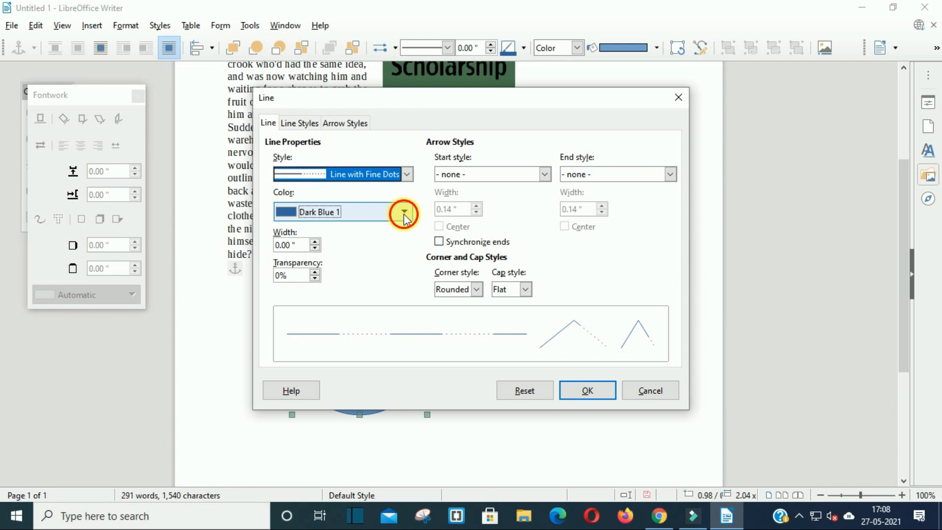
pyautogui.click(343, 341)
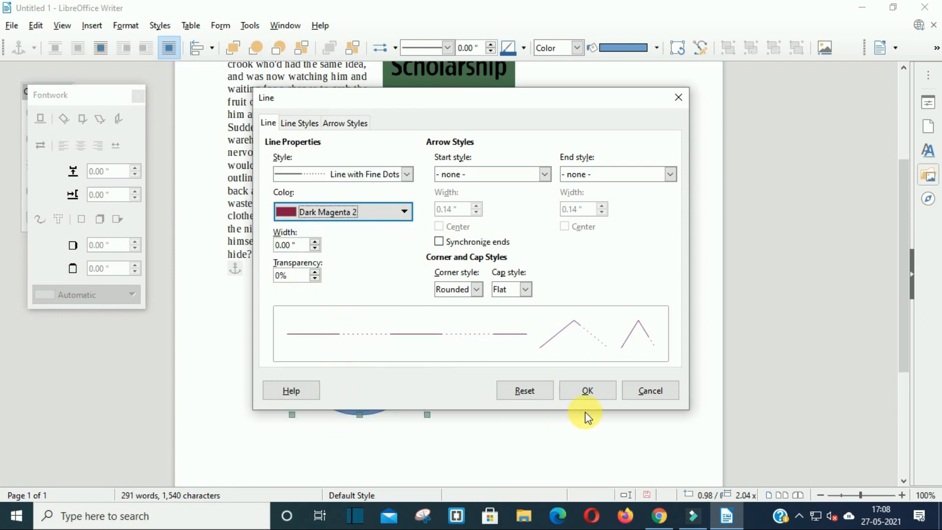
pyautogui.click(579, 389)
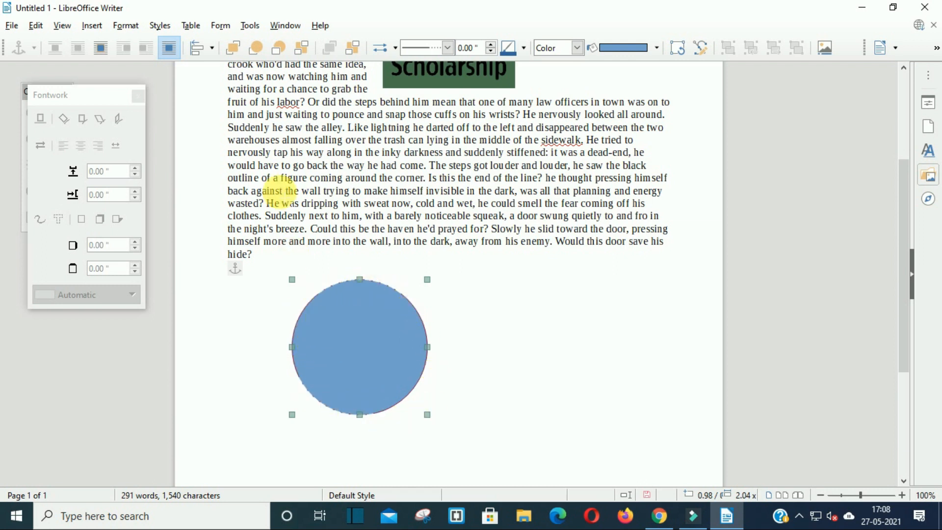
# Step: With two lines of the text selected, set the shape line properties to Continuous style and 0.20" width
pyautogui.moveTo(155, 86); pyautogui.dragTo(189, 147)
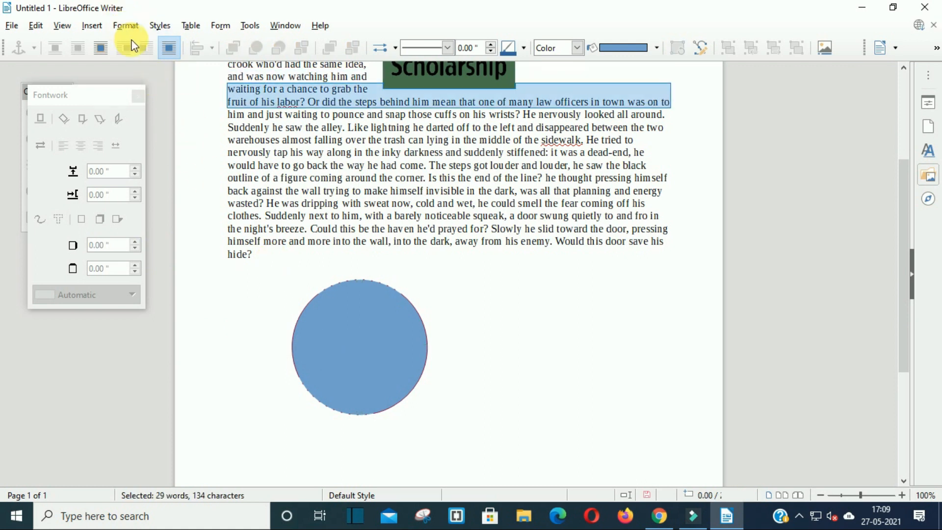
pyautogui.click(127, 27)
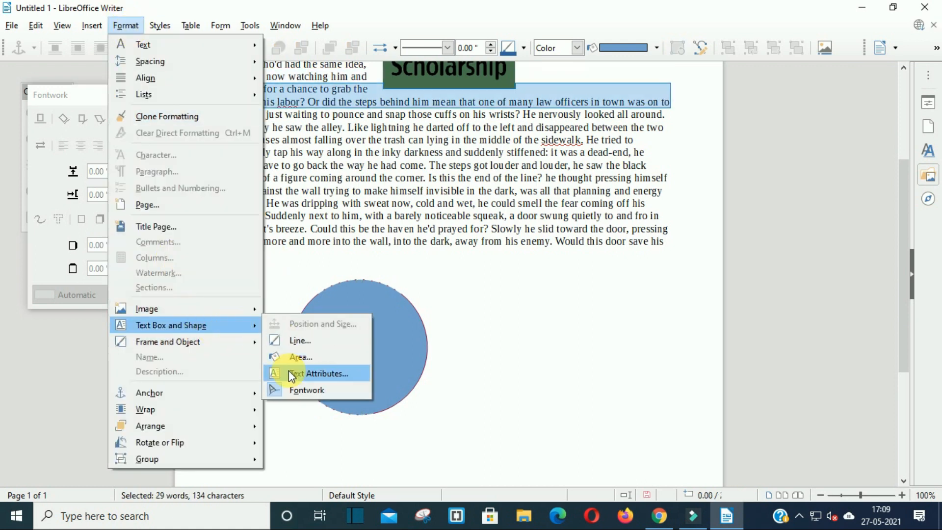
pyautogui.click(305, 339)
pyautogui.click(407, 174)
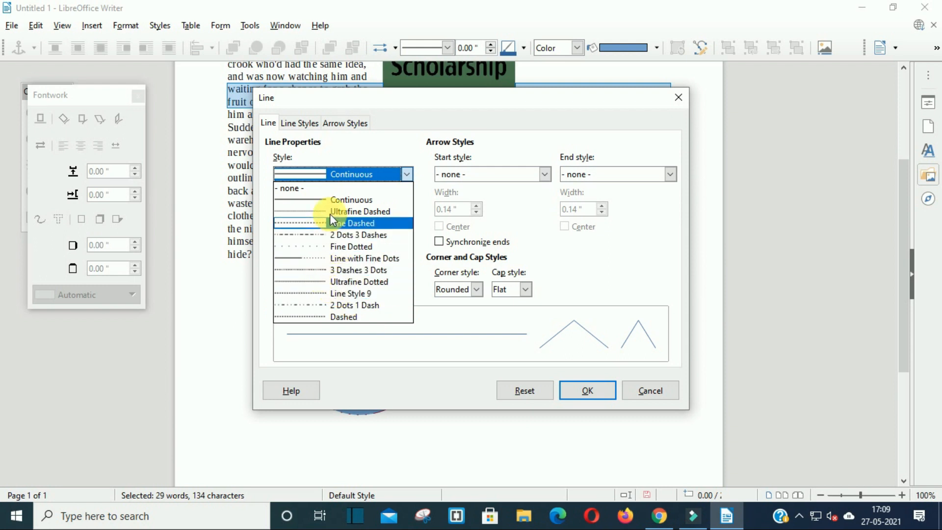
pyautogui.click(332, 199)
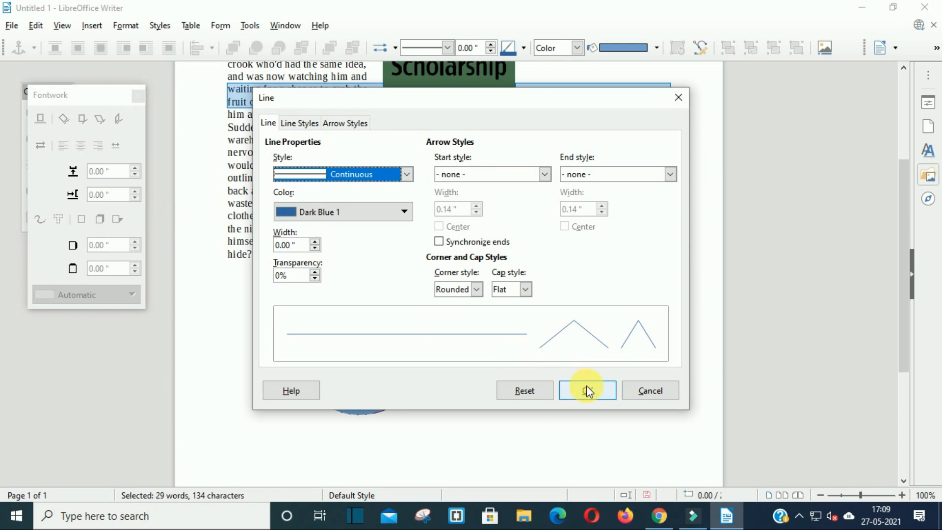
pyautogui.click(316, 241)
pyautogui.click(316, 241)
pyautogui.click(316, 241)
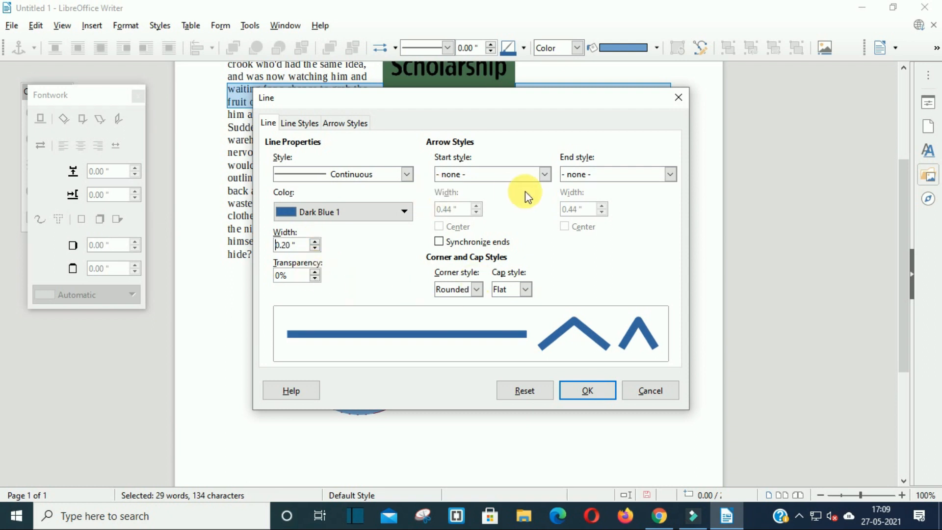
pyautogui.click(543, 174)
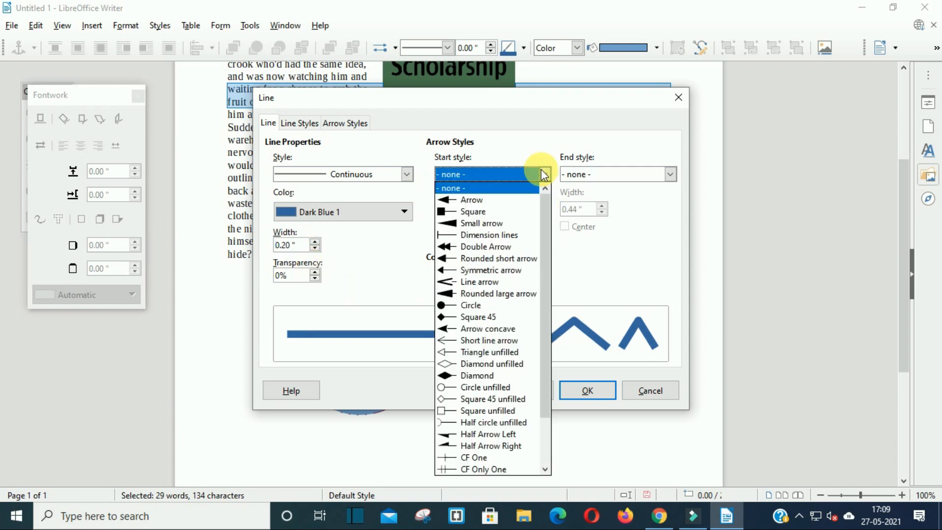
pyautogui.click(543, 174)
pyautogui.click(564, 393)
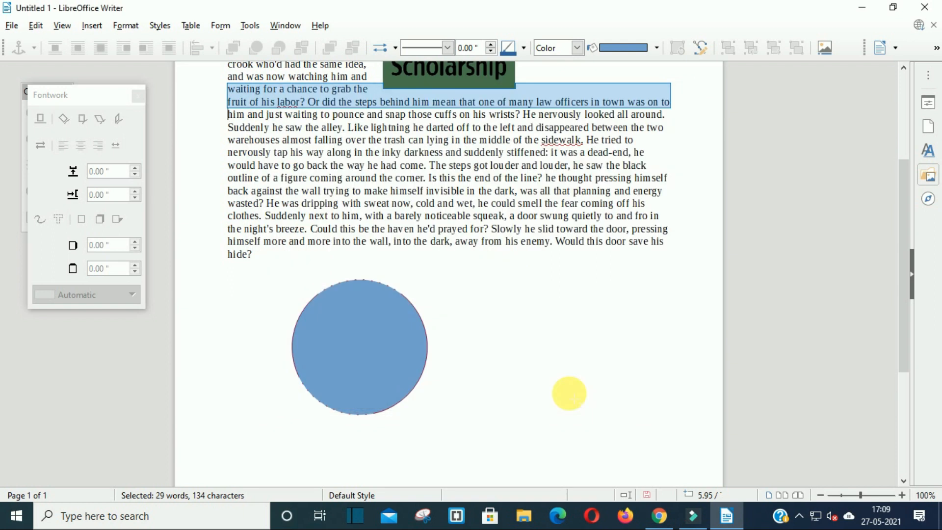
# Step: Draw an ellipse about 2.5 inches wide beside the circle and move it slightly down
pyautogui.moveTo(334, 345); pyautogui.dragTo(619, 291)
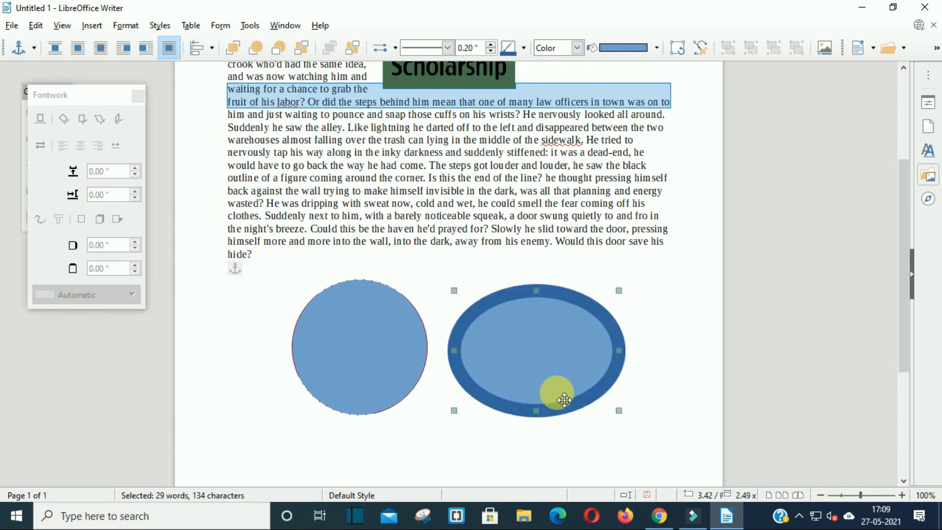
pyautogui.moveTo(564, 400); pyautogui.dragTo(564, 410)
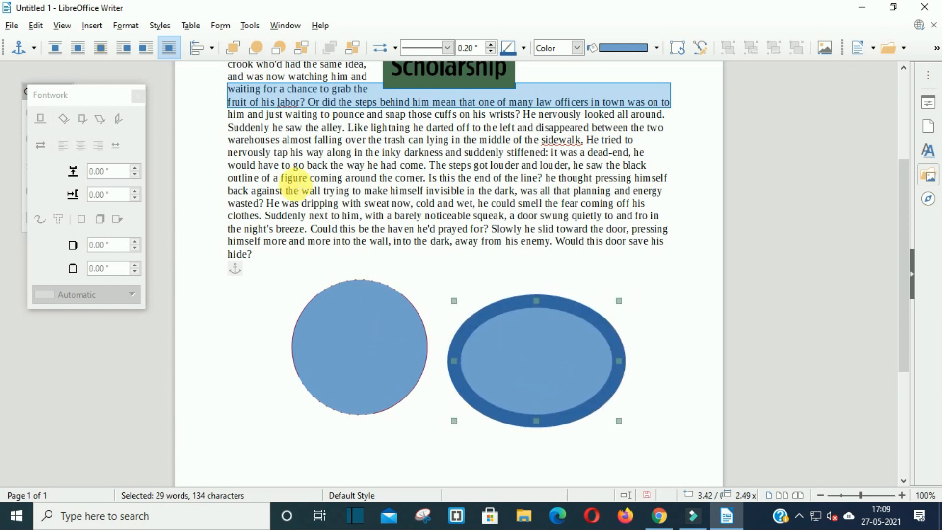
pyautogui.click(126, 25)
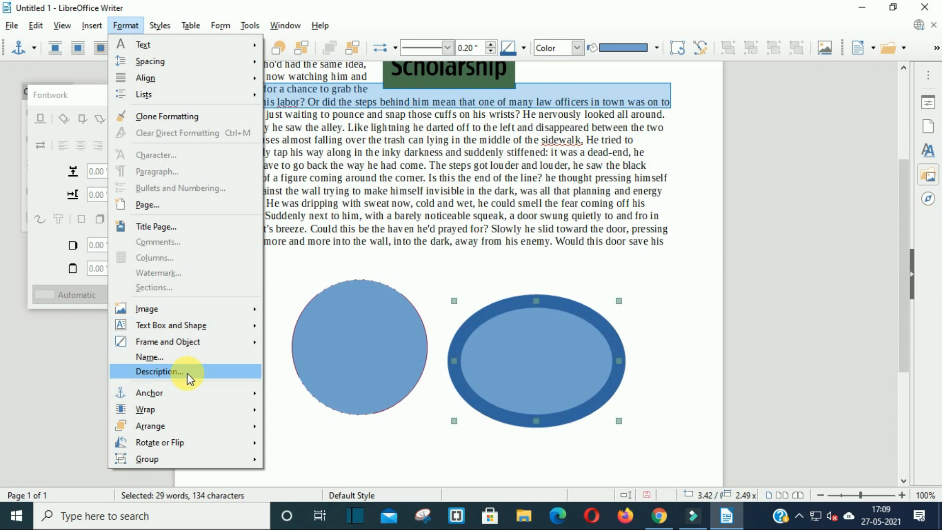
pyautogui.moveTo(193, 341)
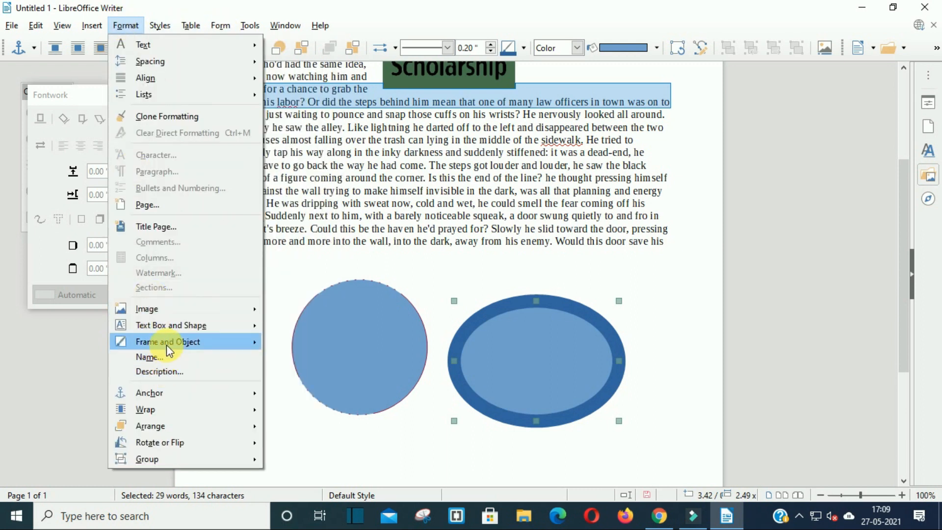
pyautogui.moveTo(218, 22)
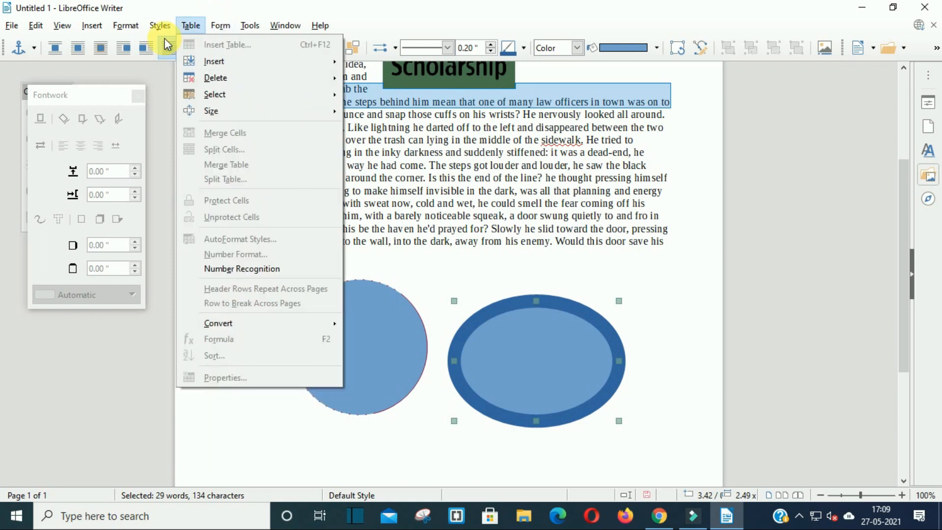
pyautogui.moveTo(136, 27)
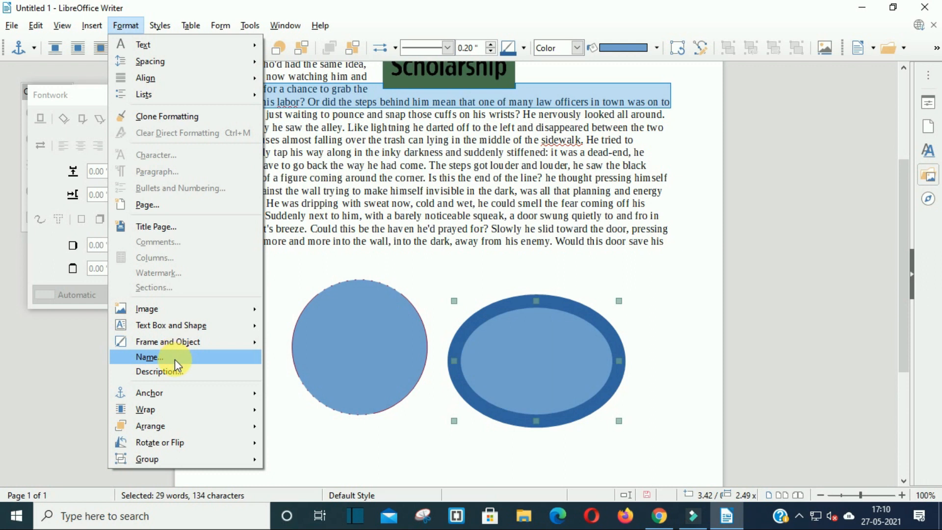
# Step: Select the circle with the fine-dotted outline and delete it
pyautogui.click(337, 364)
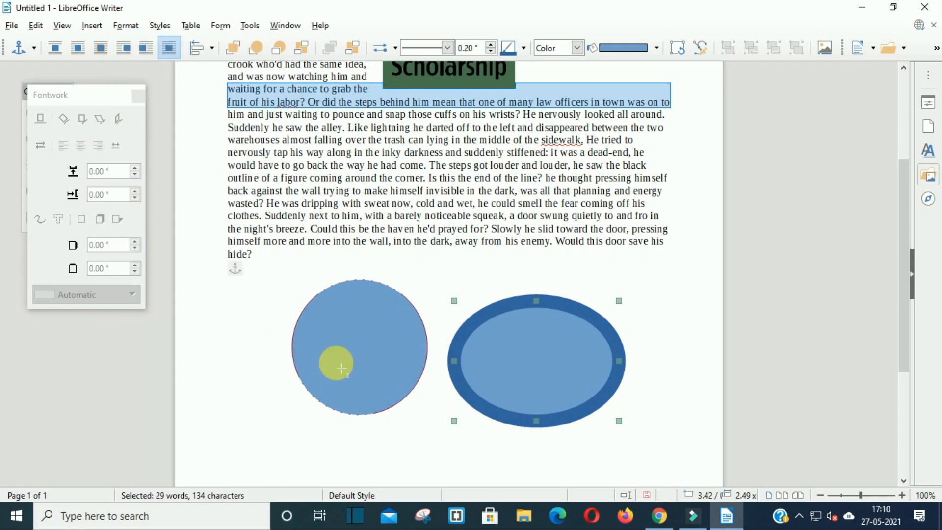
pyautogui.click(343, 371)
pyautogui.press('Delete')
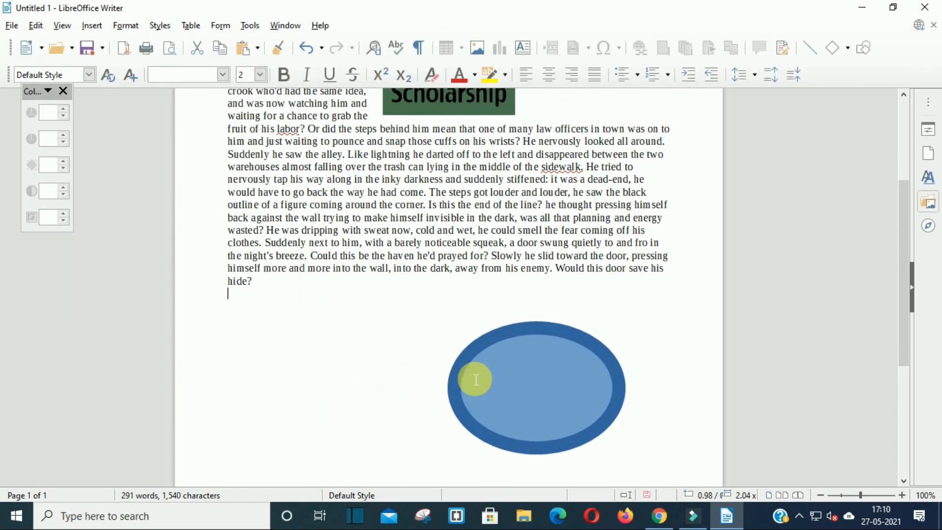
# Step: Delete the remaining blue ellipse and insert the round institute logo image below the text
pyautogui.click(523, 383)
pyautogui.press('Delete')
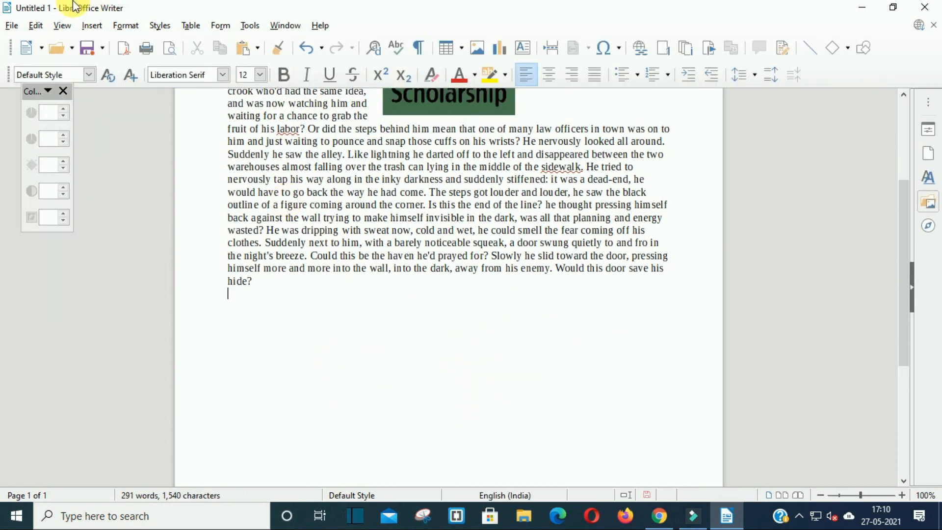
pyautogui.click(91, 25)
pyautogui.click(124, 90)
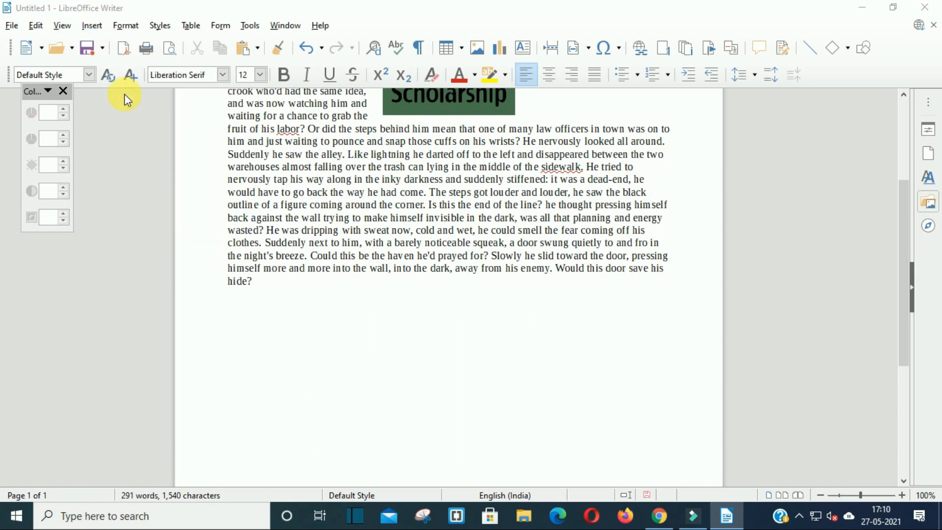
pyautogui.doubleClick(180, 215)
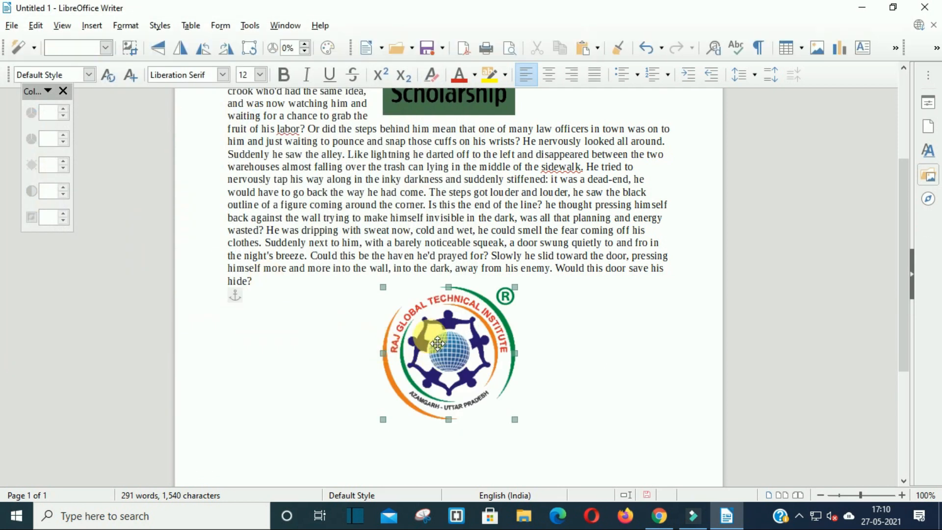
# Step: Name the institute logo image RGTI
pyautogui.click(129, 25)
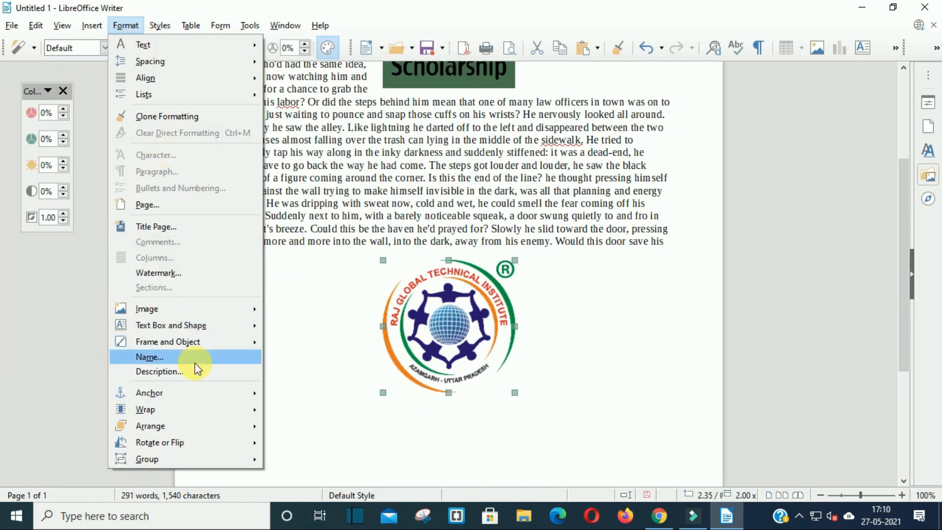
pyautogui.click(219, 349)
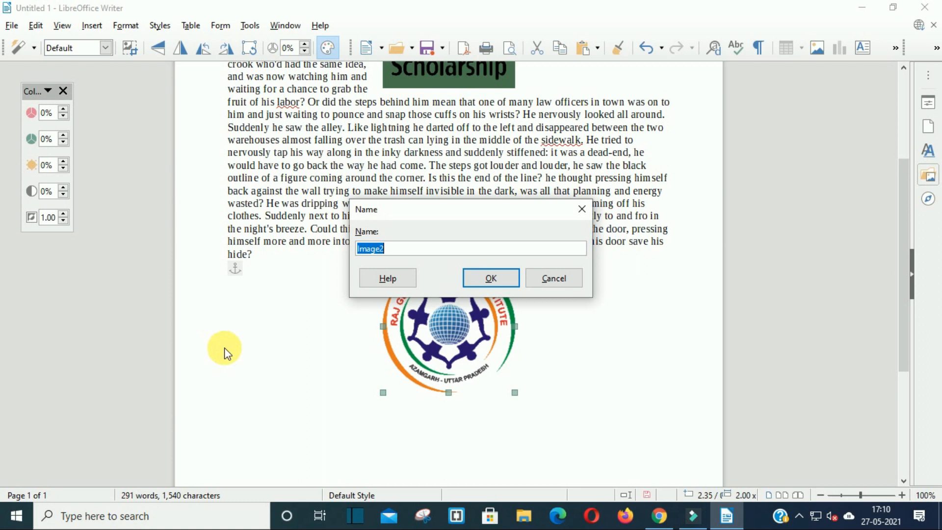
pyautogui.moveTo(475, 211); pyautogui.dragTo(549, 179)
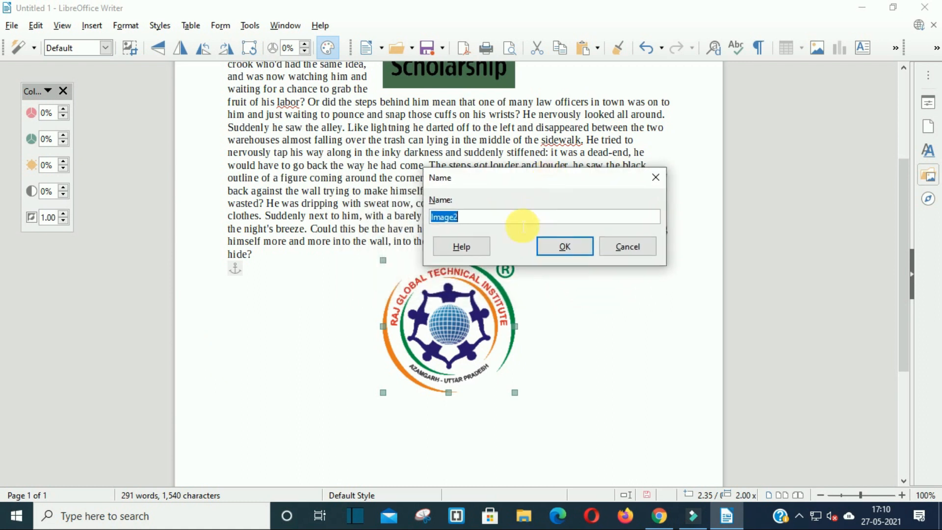
pyautogui.write('RGTI')
pyautogui.click(568, 247)
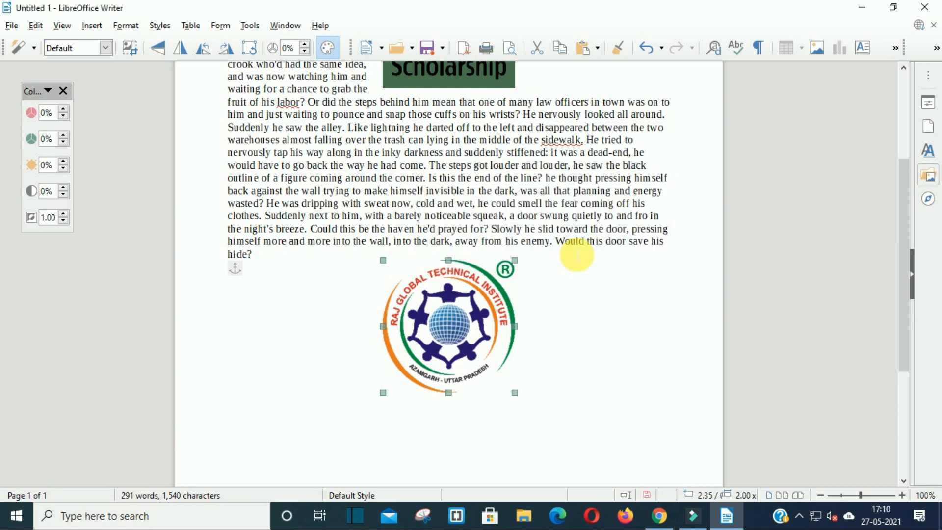
# Step: Use the Navigator to jump to Image1 and to the RGTI image, and close the Navigator
pyautogui.click(62, 26)
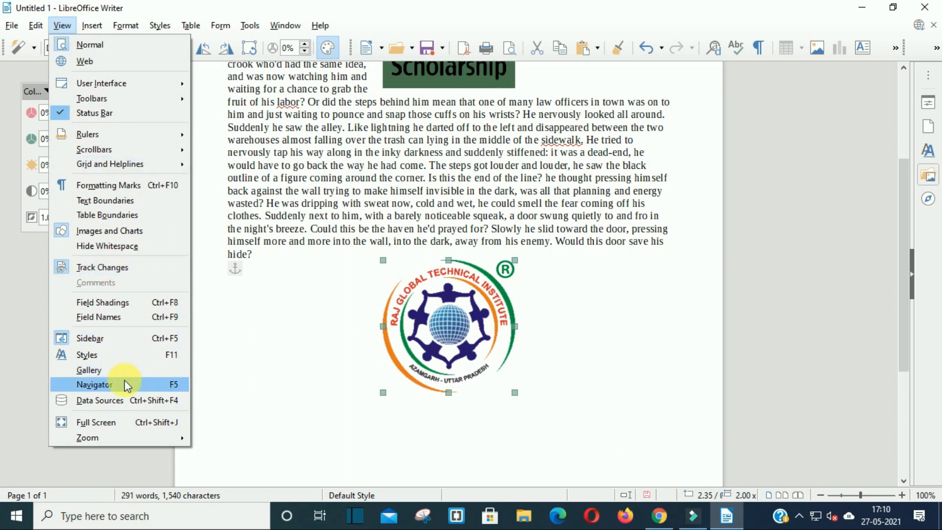
pyautogui.click(94, 385)
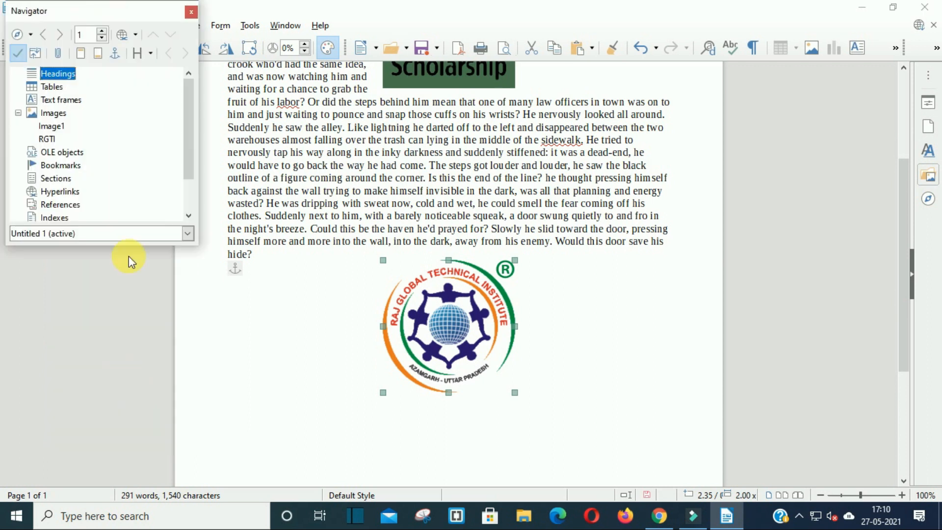
pyautogui.click(49, 115)
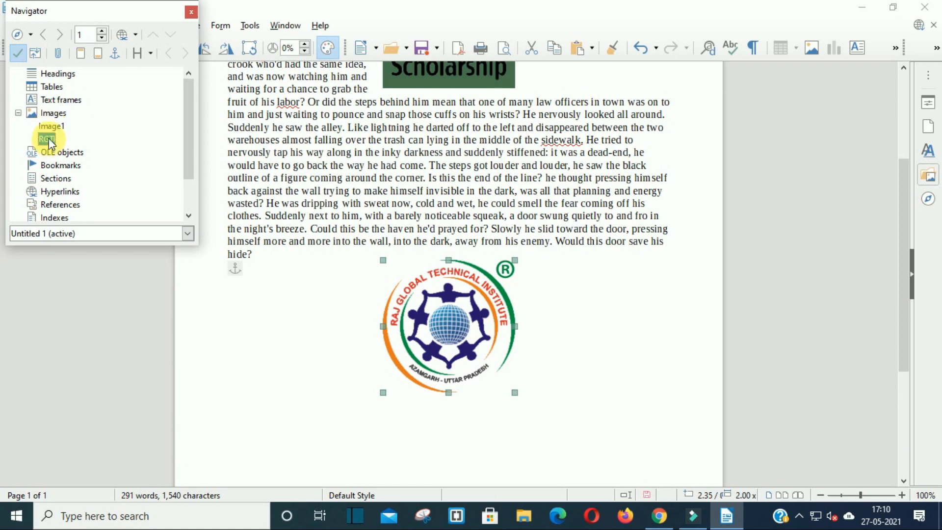
pyautogui.doubleClick(51, 126)
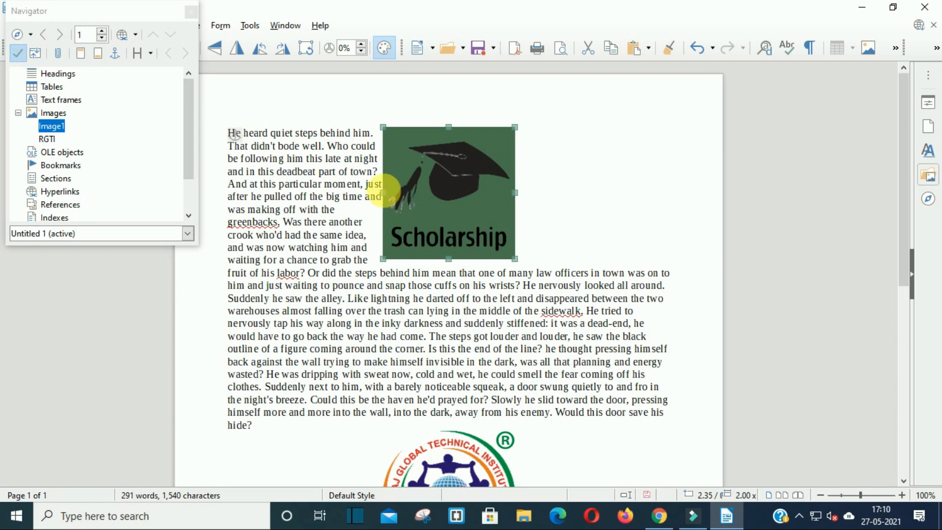
pyautogui.doubleClick(47, 141)
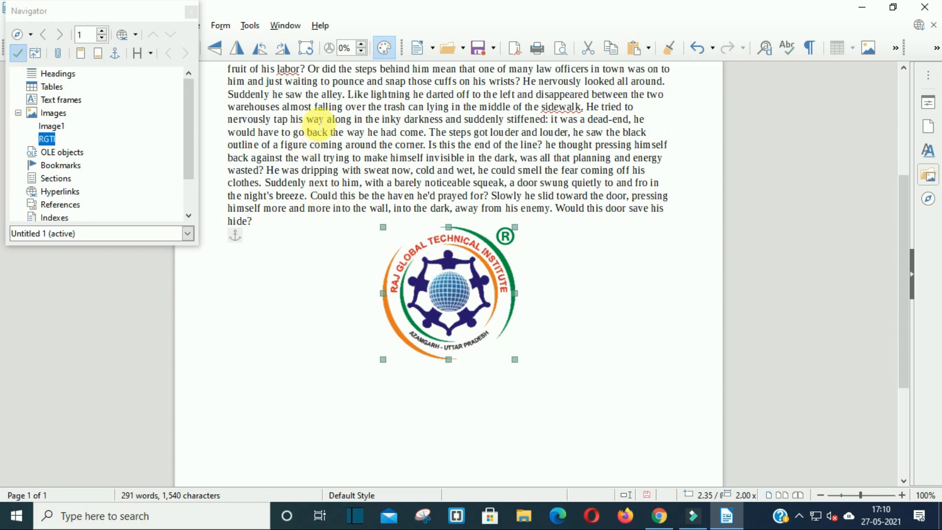
pyautogui.click(192, 15)
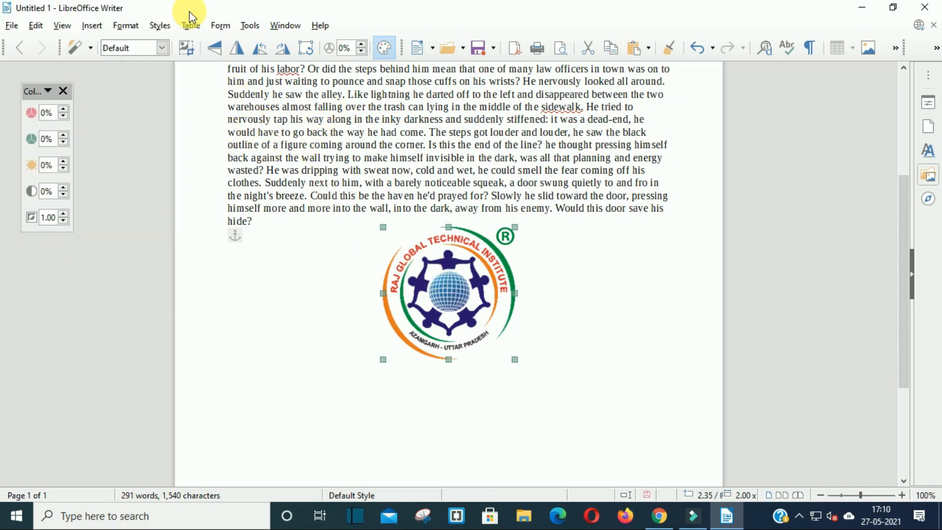
# Step: Give the logo the title "rgti" and the description "raj global logo"
pyautogui.click(125, 26)
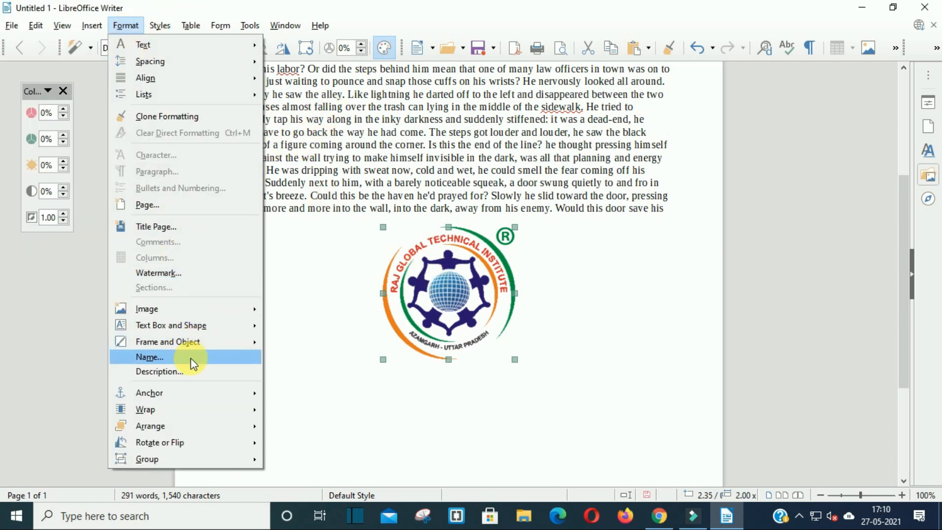
pyautogui.click(188, 373)
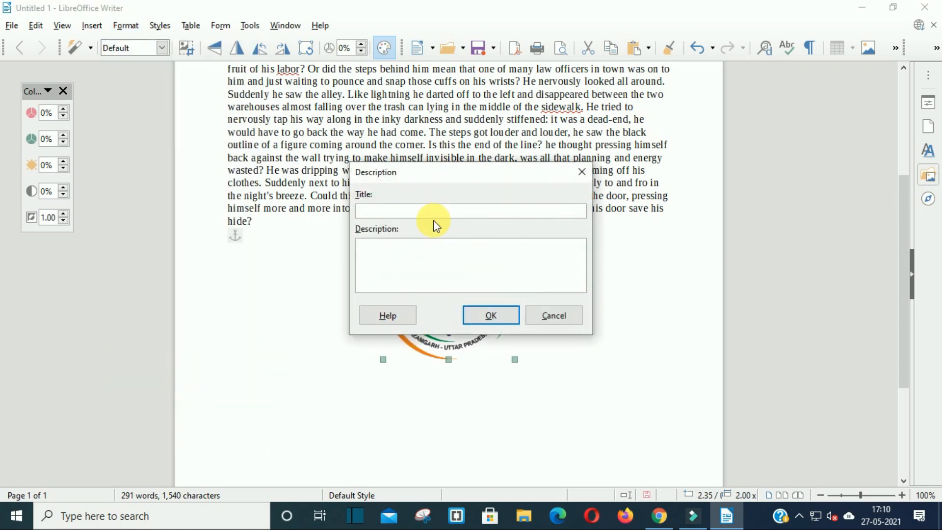
pyautogui.write('rgti')
pyautogui.click(441, 261)
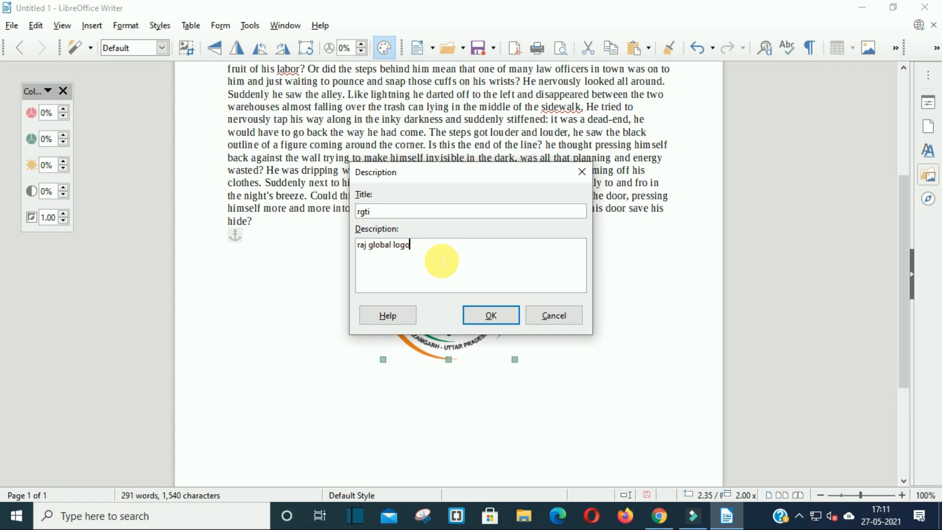
pyautogui.click(498, 313)
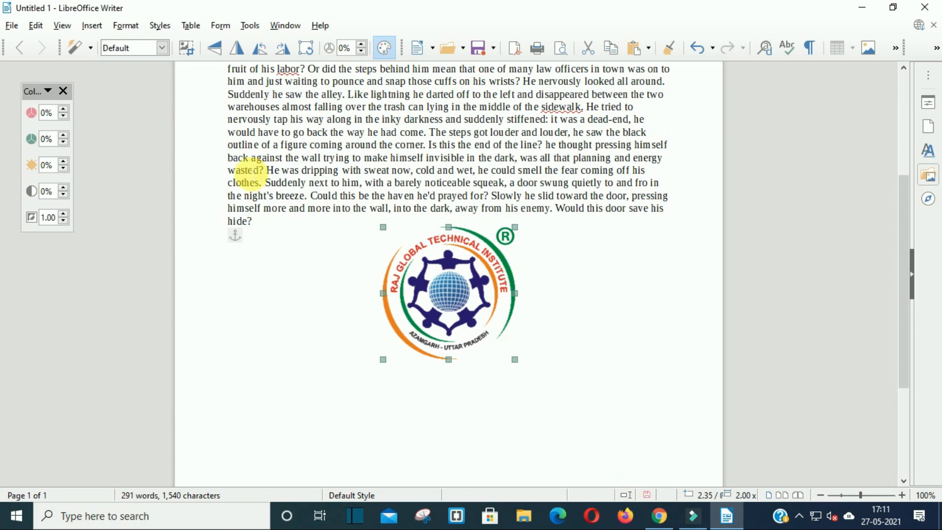
# Step: Anchor the logo to the page and move it down into the lower part of the text
pyautogui.click(120, 30)
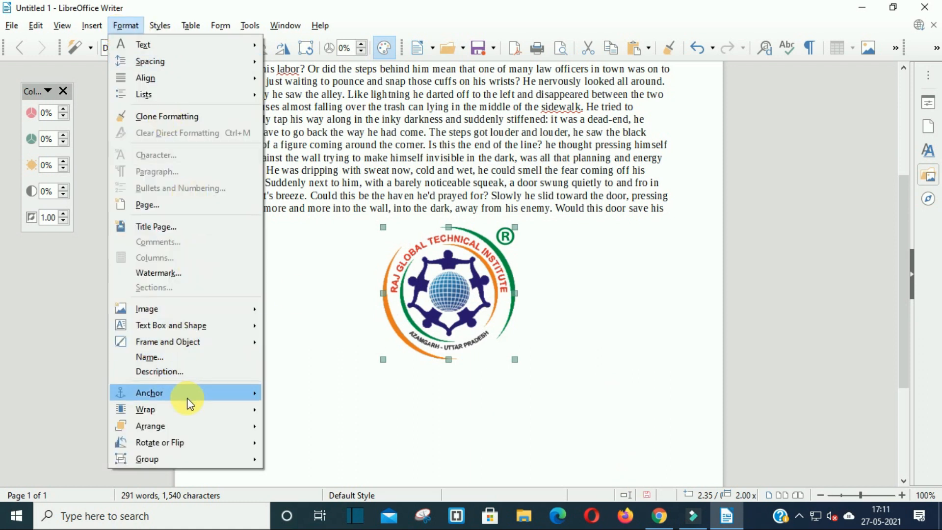
pyautogui.moveTo(186, 399)
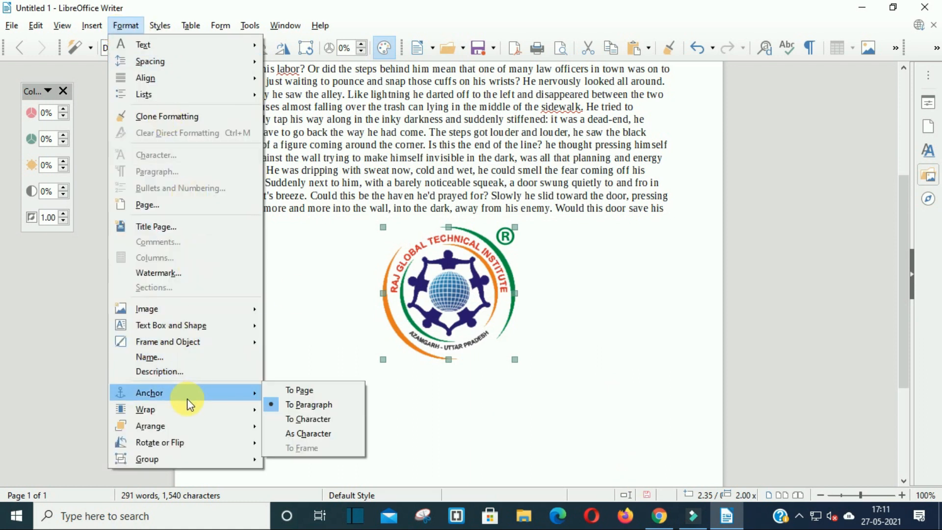
pyautogui.click(283, 393)
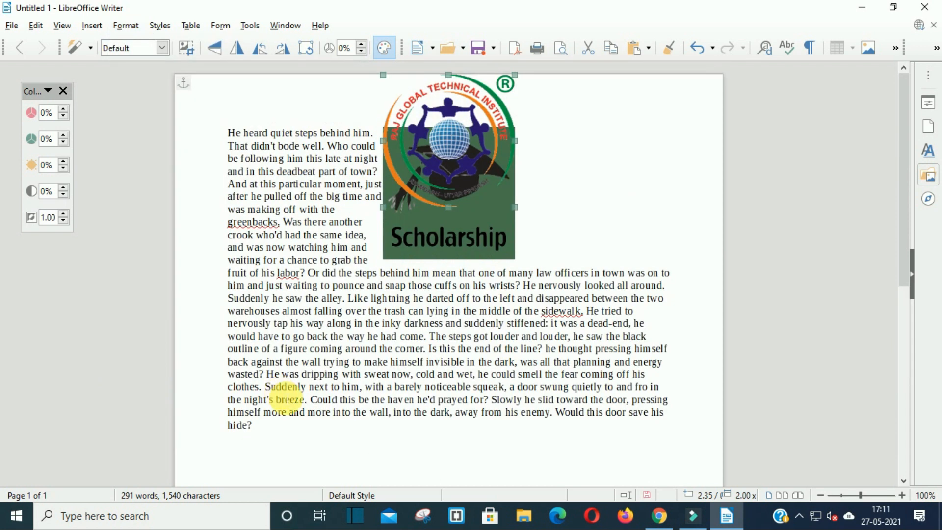
pyautogui.moveTo(472, 135); pyautogui.dragTo(498, 448)
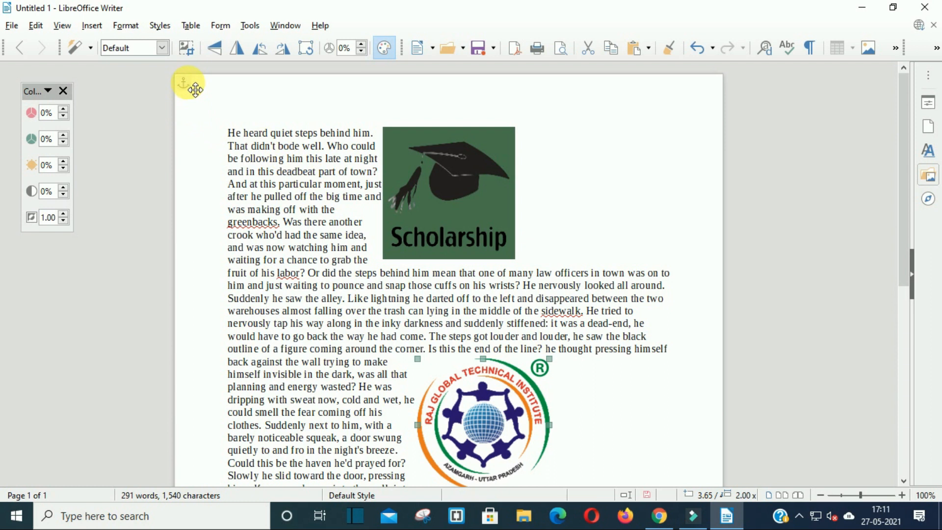
# Step: Change the logo's anchor to To Paragraph
pyautogui.click(126, 25)
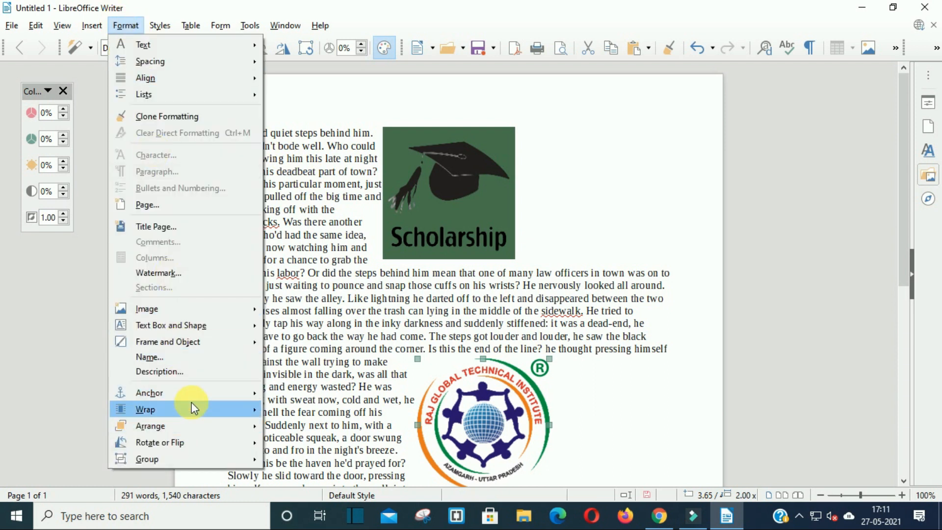
pyautogui.moveTo(192, 393)
pyautogui.click(297, 403)
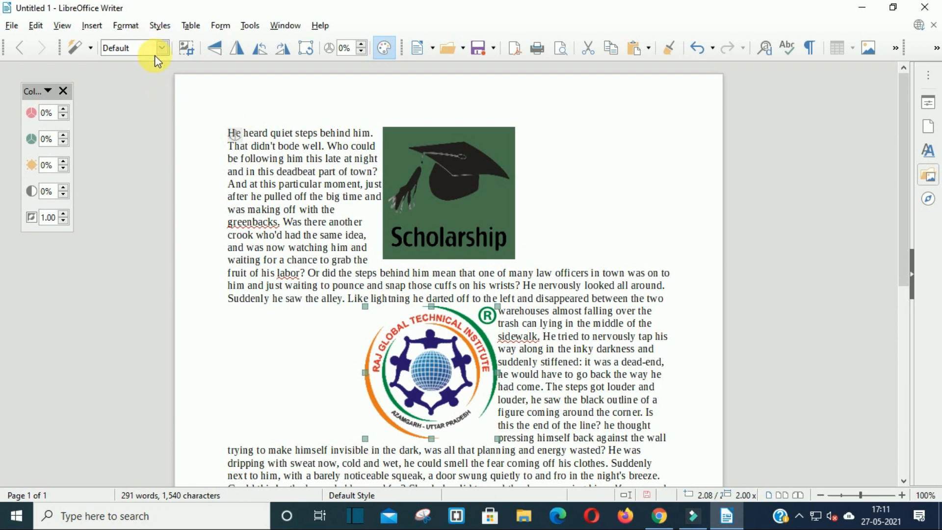
# Step: Set the logo's wrap to In Background and move it up and left behind the text
pyautogui.click(138, 25)
pyautogui.moveTo(178, 392)
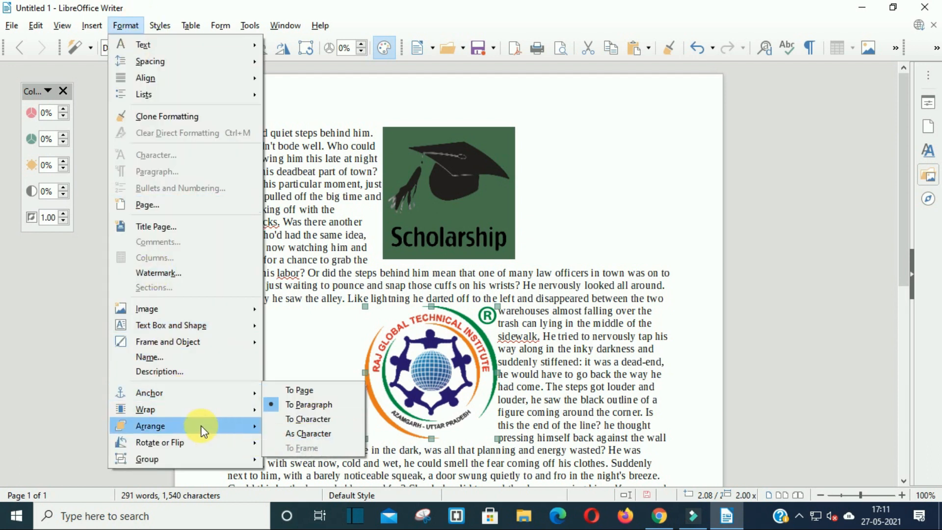
pyautogui.moveTo(198, 422)
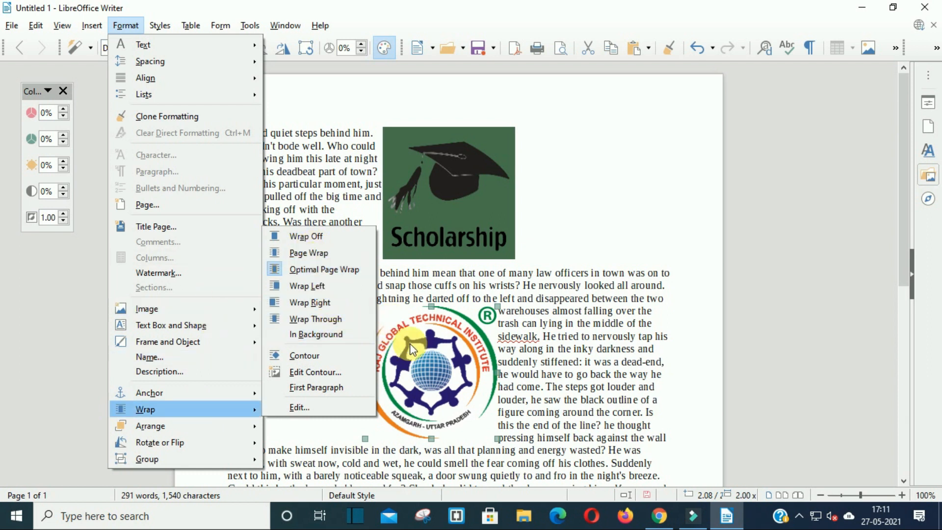
pyautogui.click(334, 338)
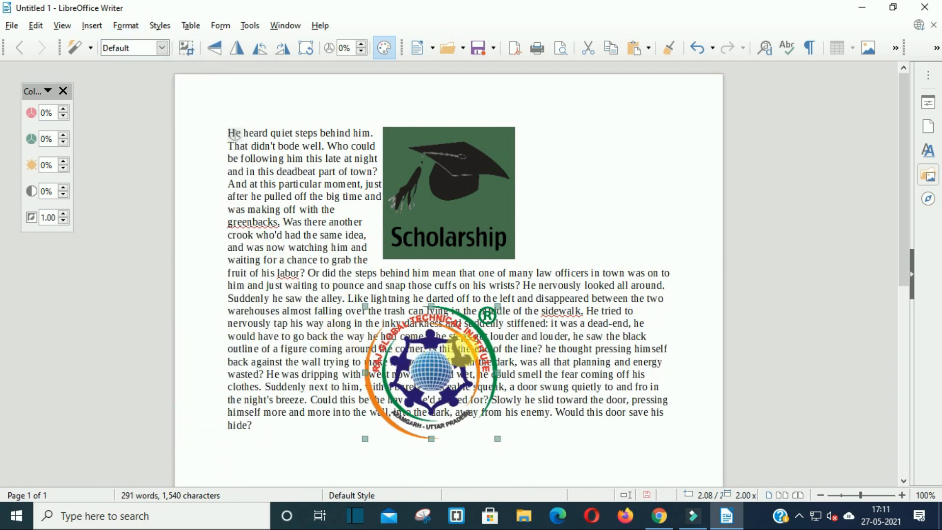
pyautogui.moveTo(435, 377); pyautogui.dragTo(385, 368)
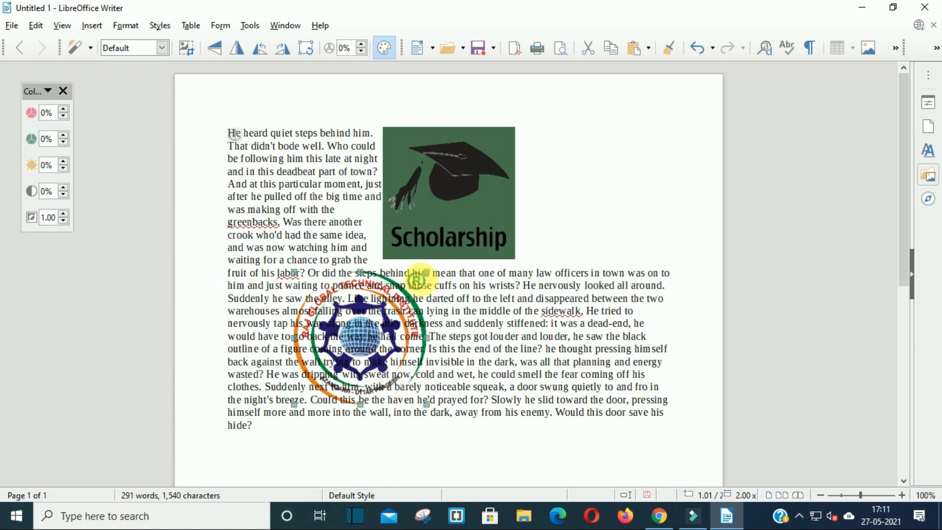
# Step: Move the Scholarship image down and right within the text and place the logo to its left behind the text
pyautogui.click(444, 230)
pyautogui.moveTo(452, 236); pyautogui.dragTo(544, 170)
pyautogui.scroll(6, 581, 309)
pyautogui.moveTo(550, 324); pyautogui.dragTo(537, 164)
pyautogui.scroll(3, 557, 289)
pyautogui.click(390, 368)
pyautogui.moveTo(390, 368); pyautogui.dragTo(337, 264)
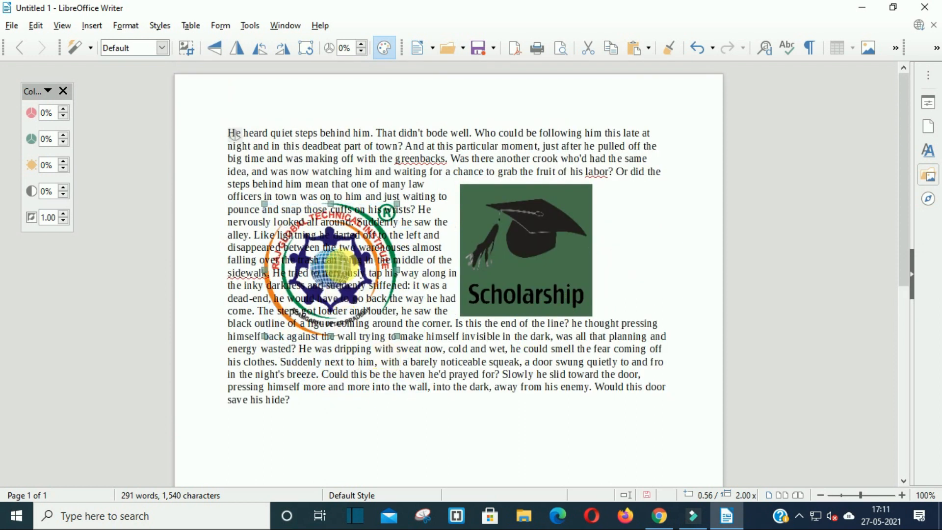
# Step: View the logo in the Contour Editor and close it without editing the contour
pyautogui.click(126, 25)
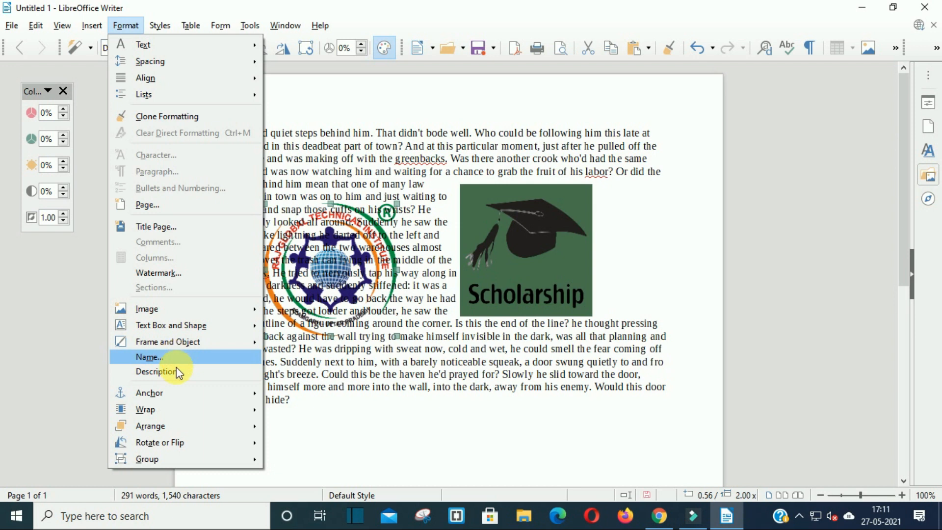
pyautogui.moveTo(175, 407)
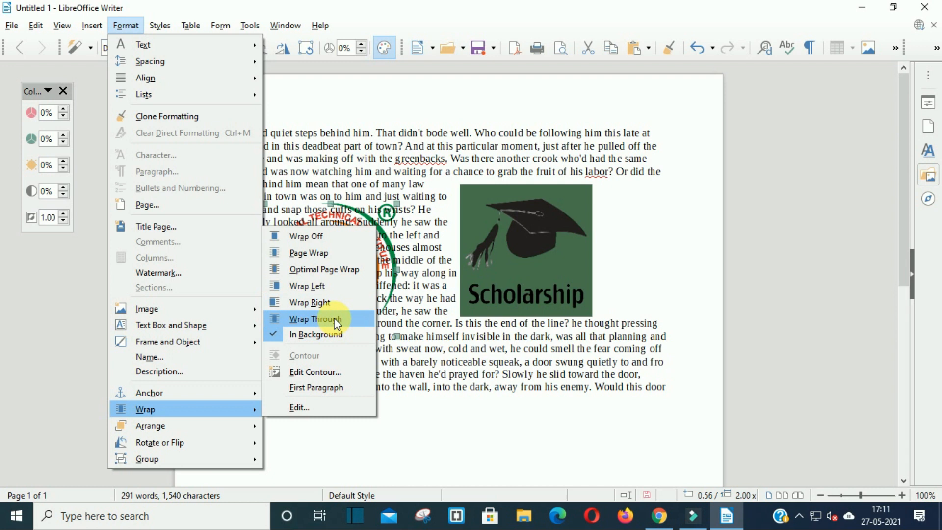
pyautogui.click(334, 373)
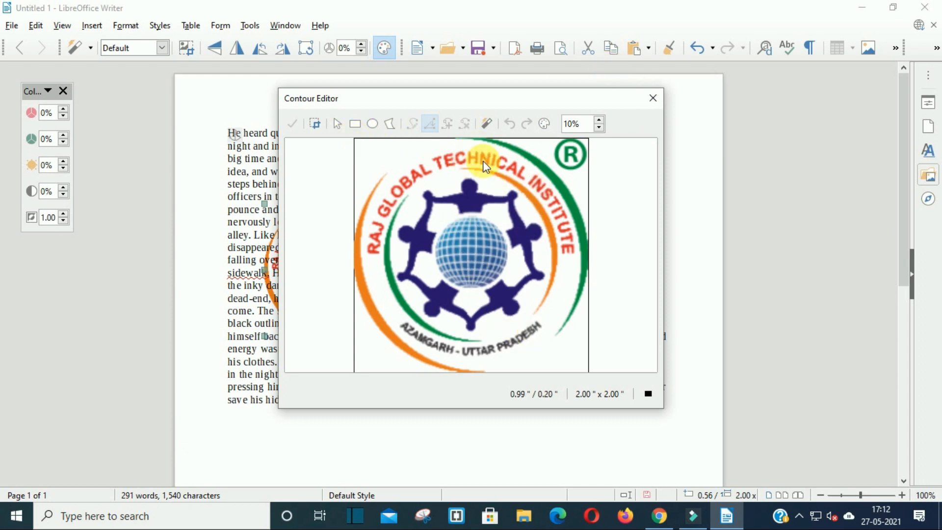
pyautogui.click(653, 102)
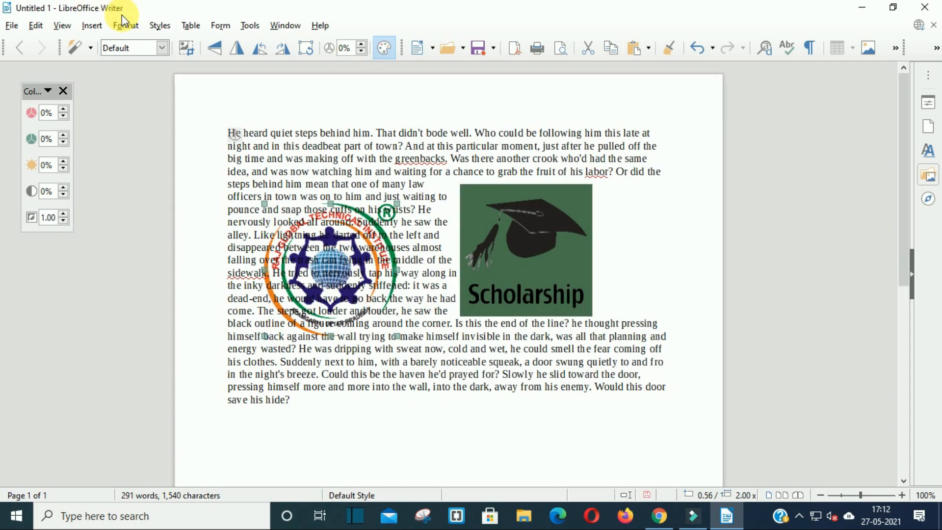
pyautogui.click(126, 27)
pyautogui.moveTo(174, 425)
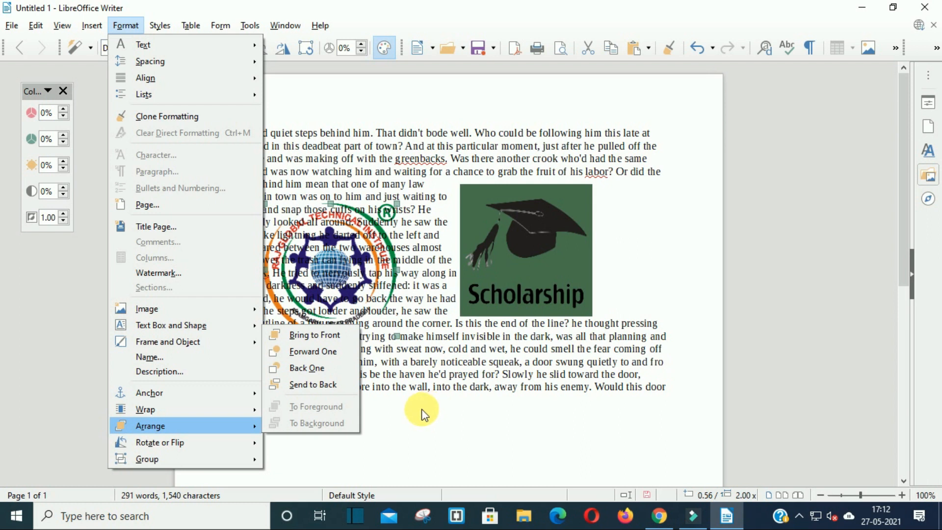
pyautogui.click(418, 393)
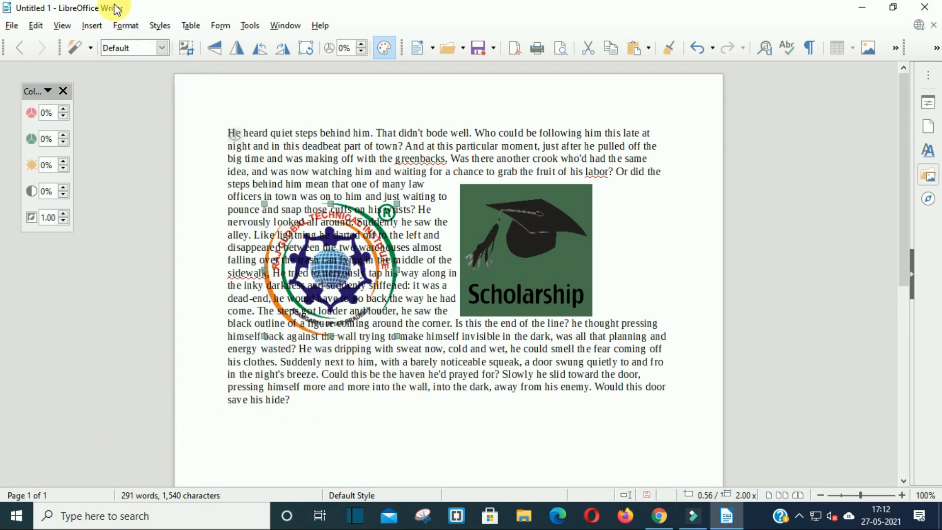
# Step: Draw an ellipse about 2.19" wide in the empty area below the paragraph
pyautogui.click(92, 25)
pyautogui.moveTo(136, 137)
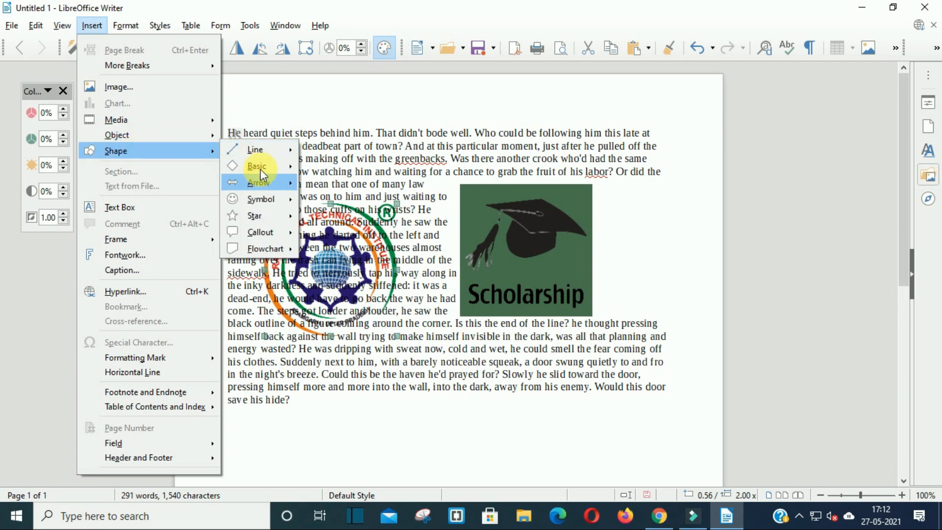
pyautogui.moveTo(261, 164)
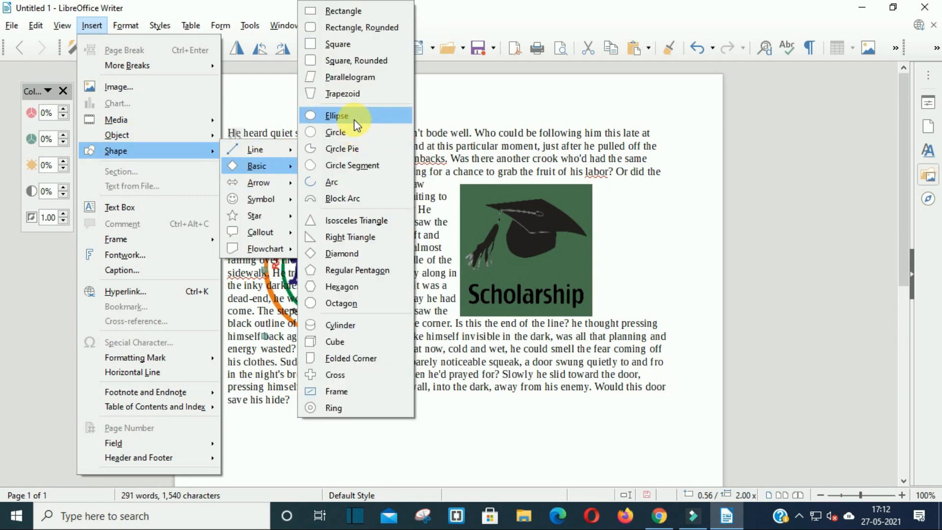
pyautogui.click(335, 132)
pyautogui.scroll(-3, 341, 363)
pyautogui.moveTo(289, 318)
pyautogui.mouseDown()
pyautogui.moveTo(380, 431)
pyautogui.moveTo(442, 453)
pyautogui.mouseUp()
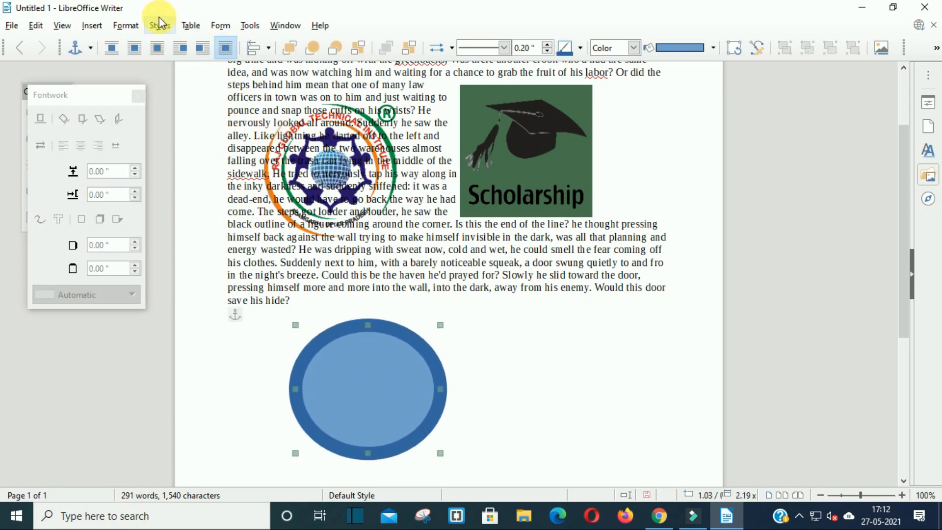
# Step: Draw a circle pie about 1.99" wide to the right of the ellipse
pyautogui.click(129, 26)
pyautogui.moveTo(93, 31)
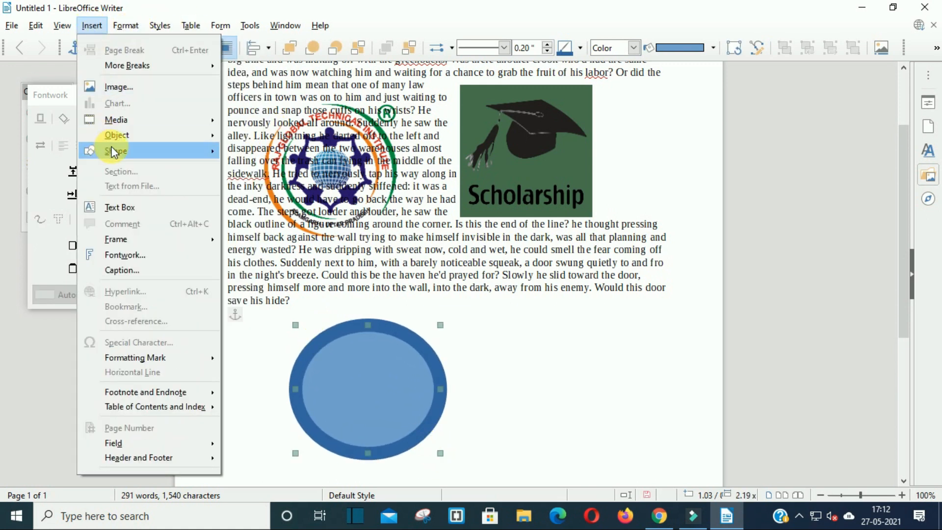
pyautogui.moveTo(130, 157)
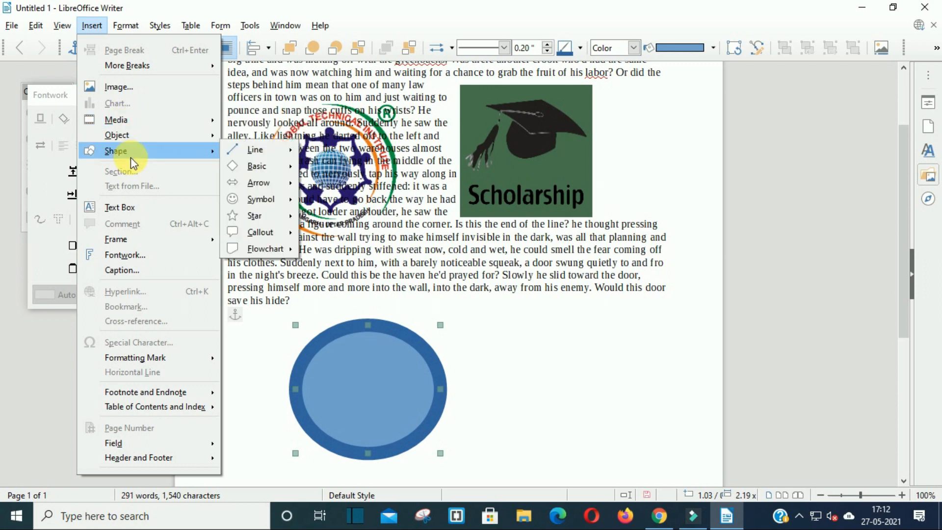
pyautogui.moveTo(244, 167)
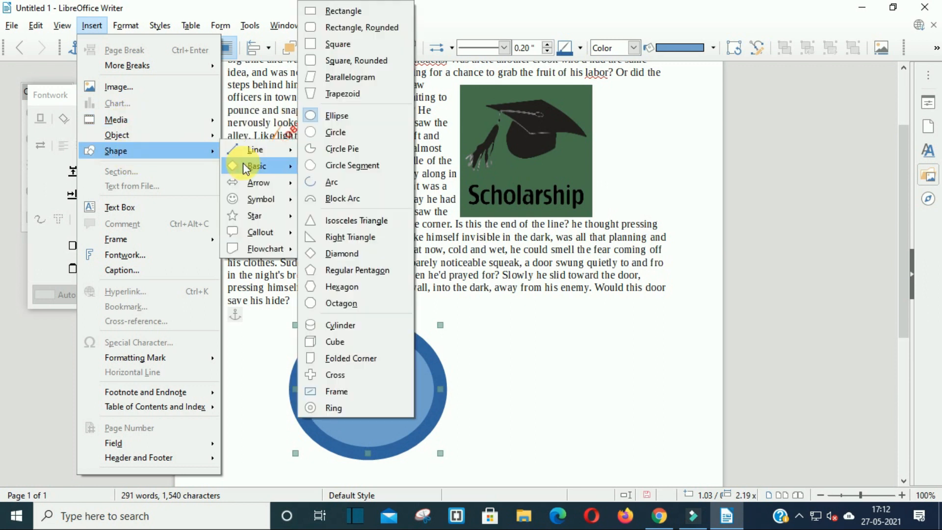
pyautogui.click(338, 149)
pyautogui.moveTo(488, 341); pyautogui.dragTo(623, 434)
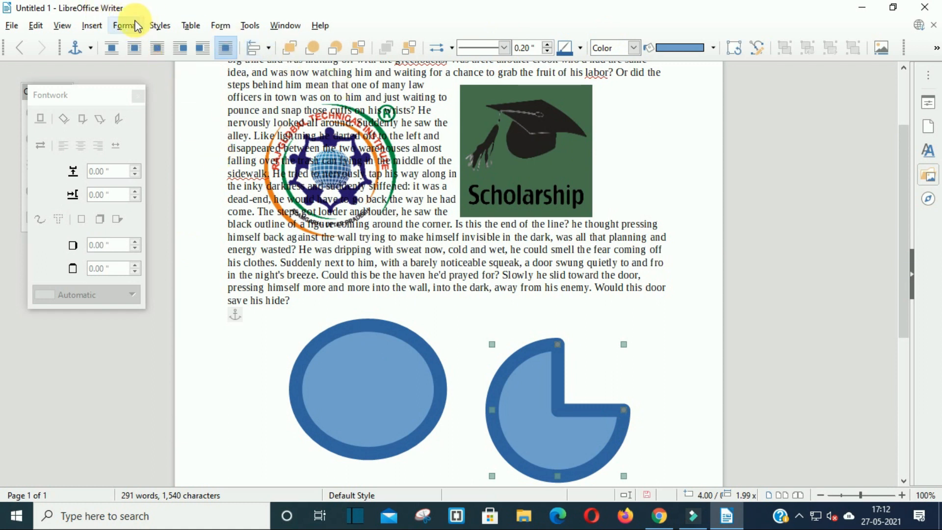
pyautogui.click(126, 25)
pyautogui.moveTo(227, 434)
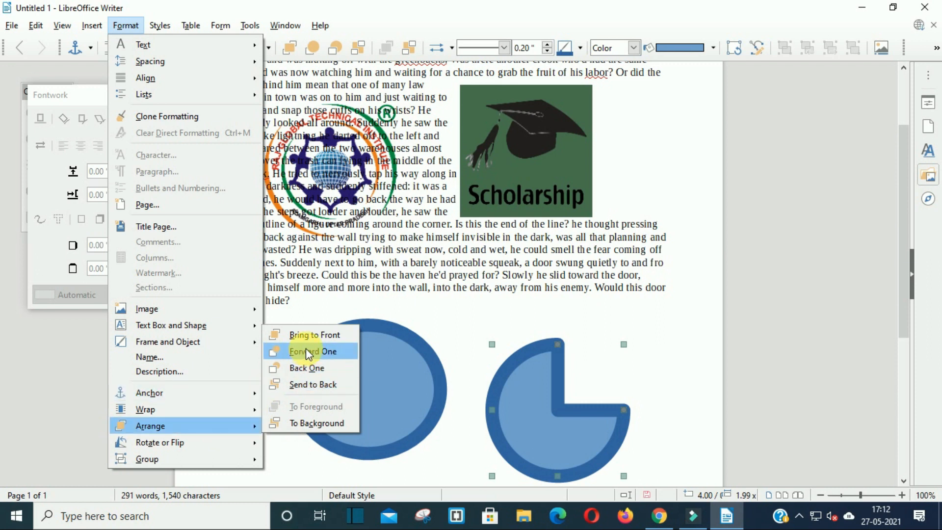
pyautogui.click(449, 411)
pyautogui.click(432, 390)
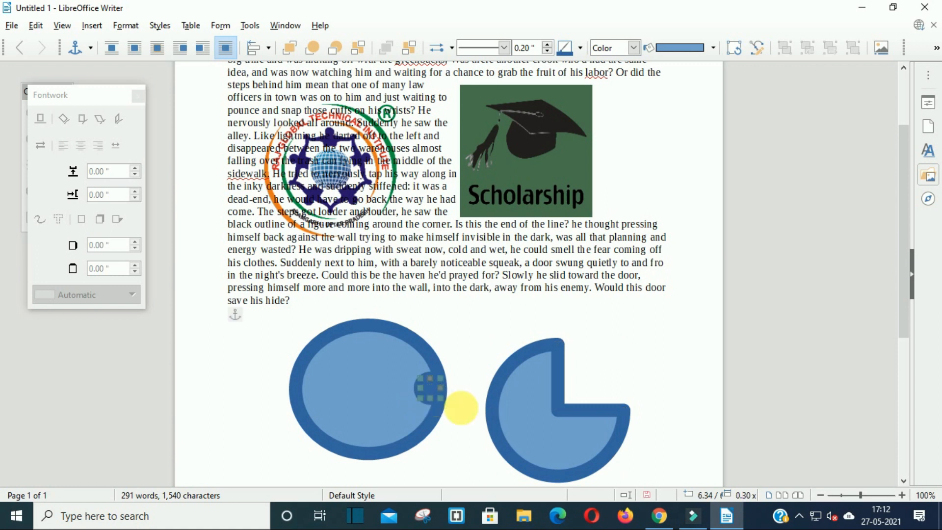
pyautogui.press('Delete')
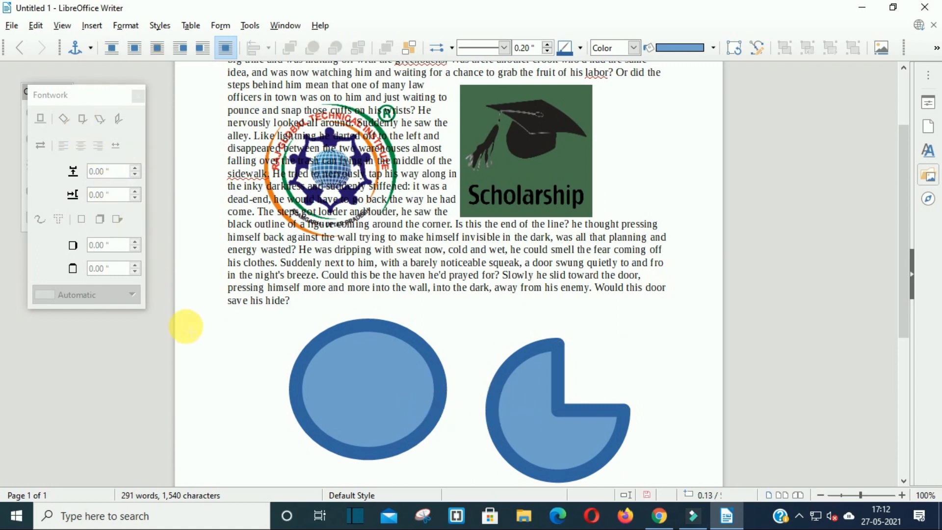
# Step: Move the circle pie left so it overlaps the ellipse and bring the ellipse to the front
pyautogui.moveTo(561, 388)
pyautogui.mouseDown()
pyautogui.moveTo(410, 381)
pyautogui.moveTo(426, 399)
pyautogui.moveTo(453, 395)
pyautogui.mouseUp()
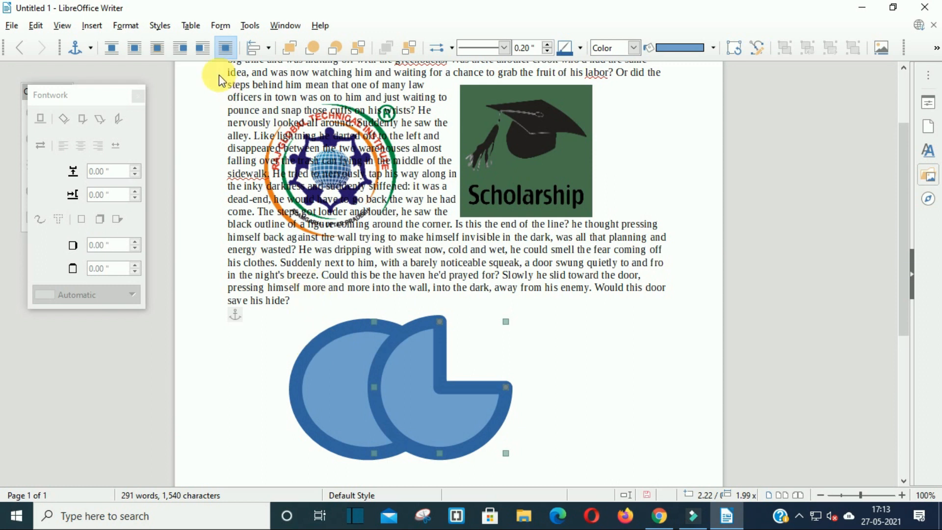
pyautogui.click(287, 376)
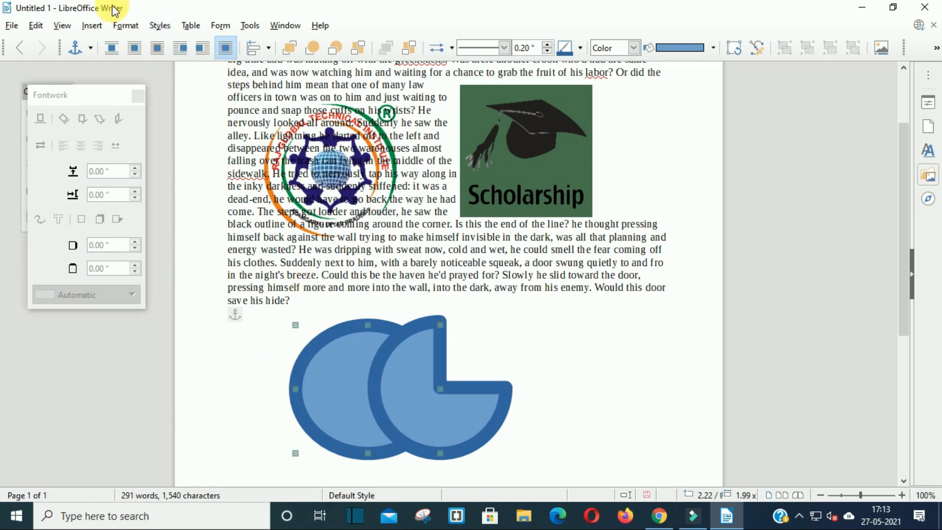
pyautogui.click(120, 27)
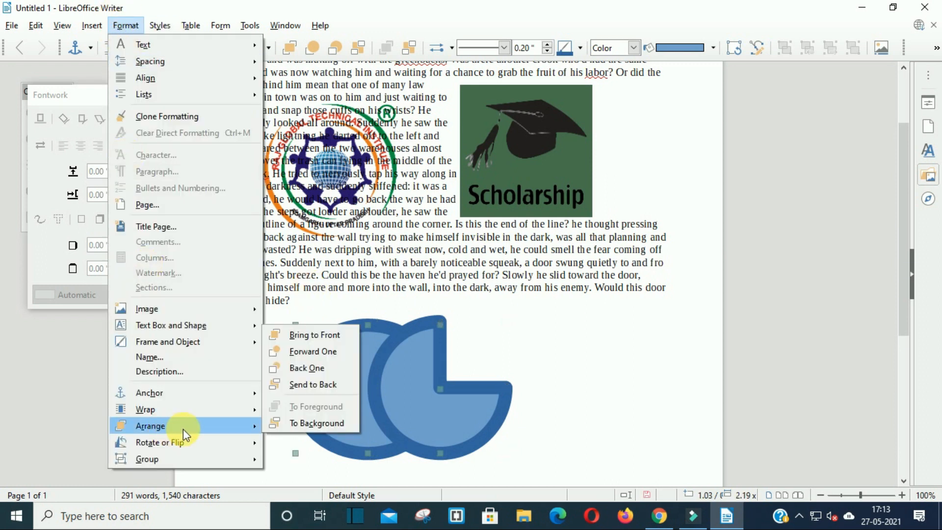
pyautogui.click(340, 336)
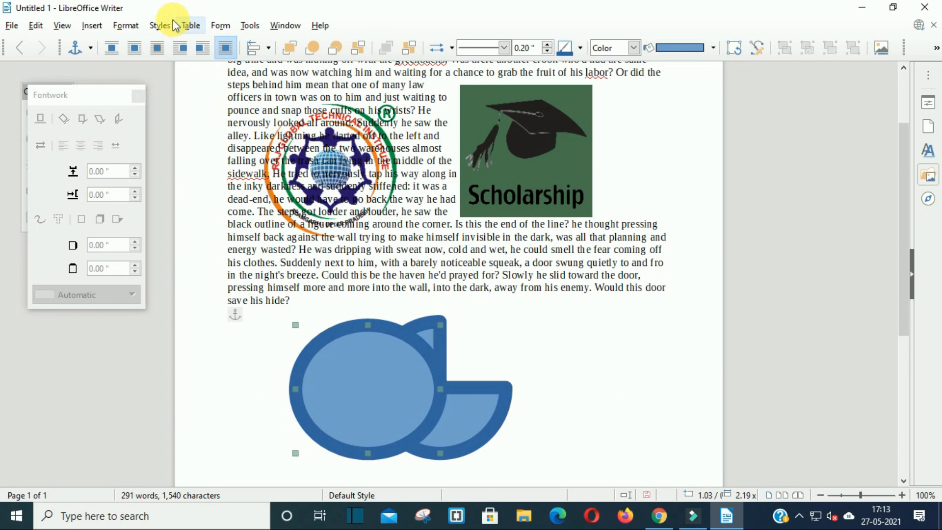
# Step: Send the ellipse back one level in the stacking order
pyautogui.click(125, 25)
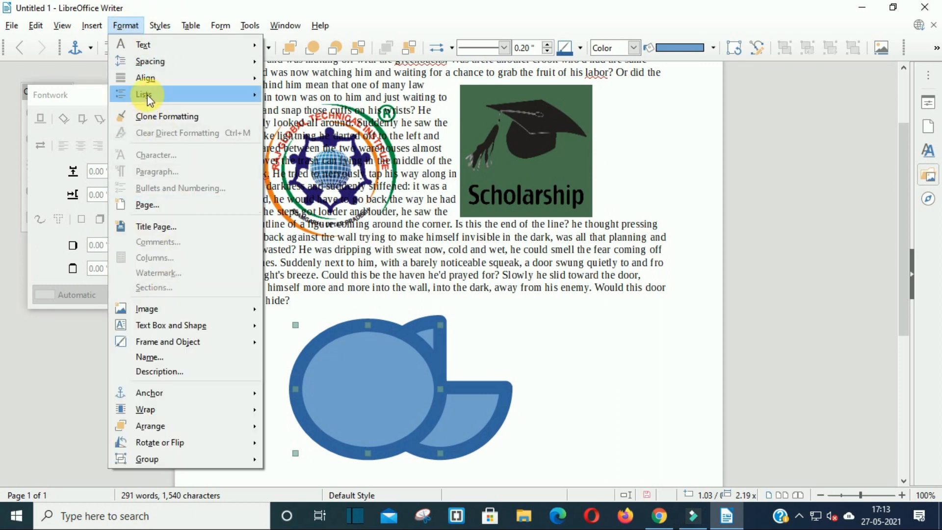
pyautogui.moveTo(92, 25)
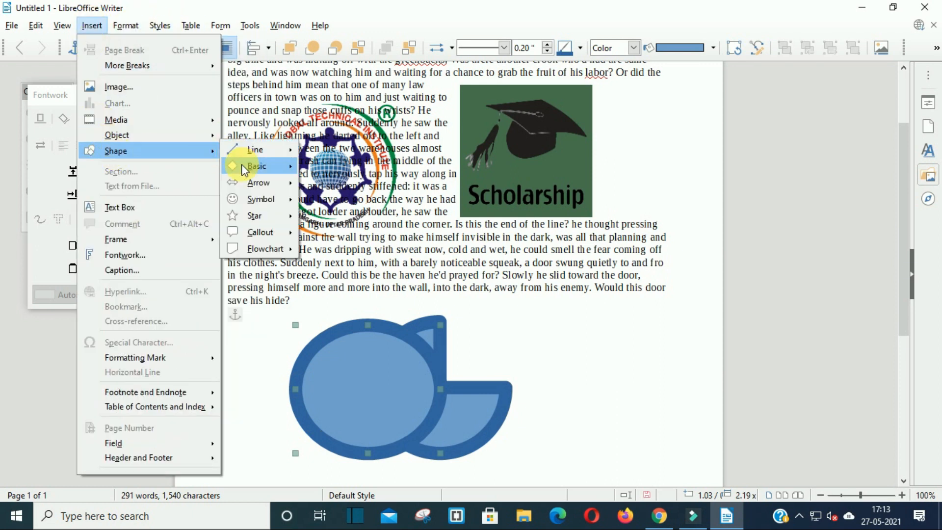
pyautogui.moveTo(242, 166)
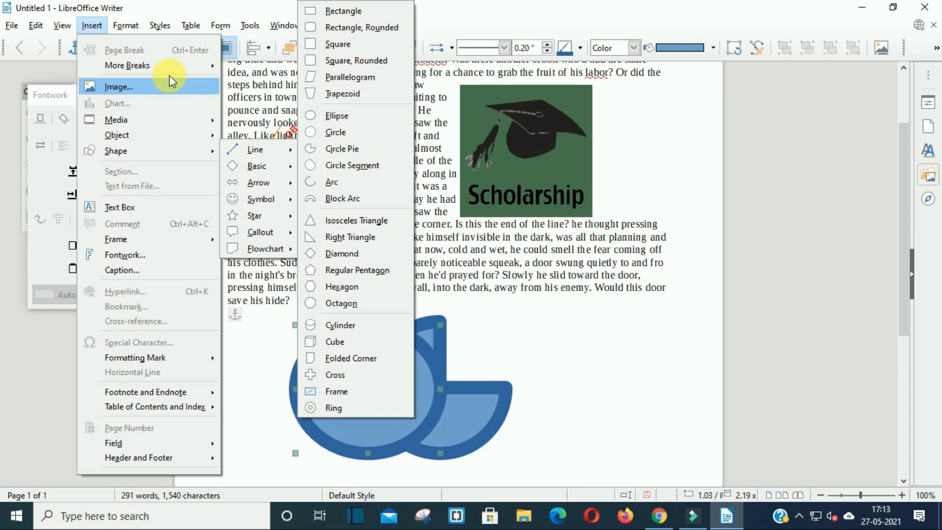
pyautogui.moveTo(127, 26)
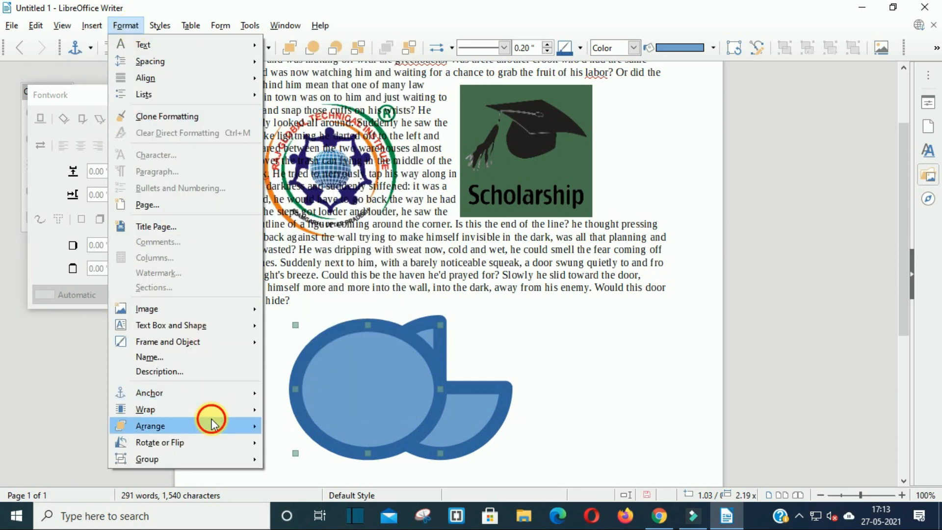
pyautogui.moveTo(210, 423)
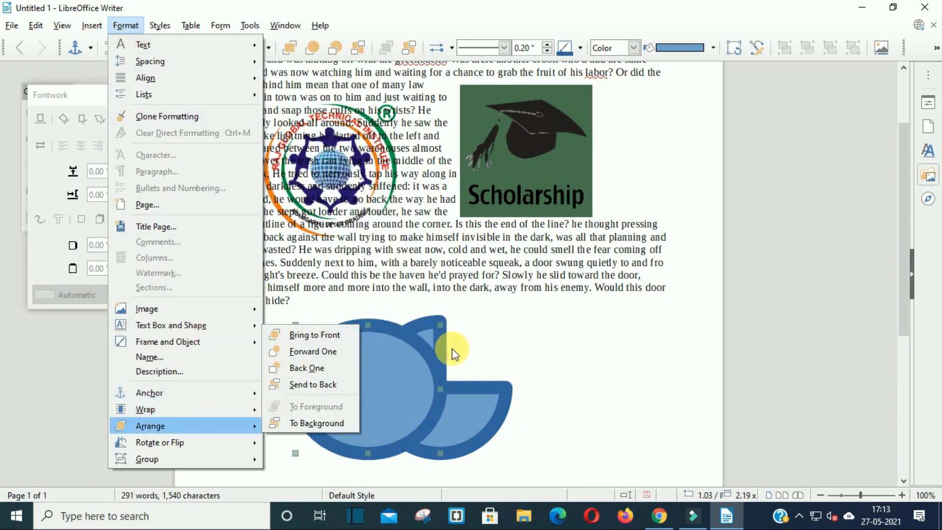
pyautogui.click(323, 369)
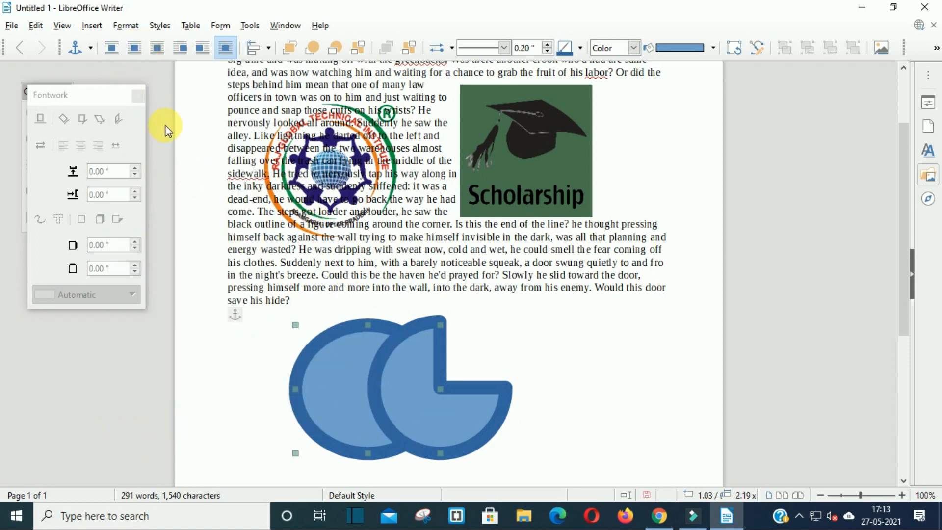
# Step: Flip the circle pie vertically
pyautogui.click(127, 25)
pyautogui.moveTo(248, 425)
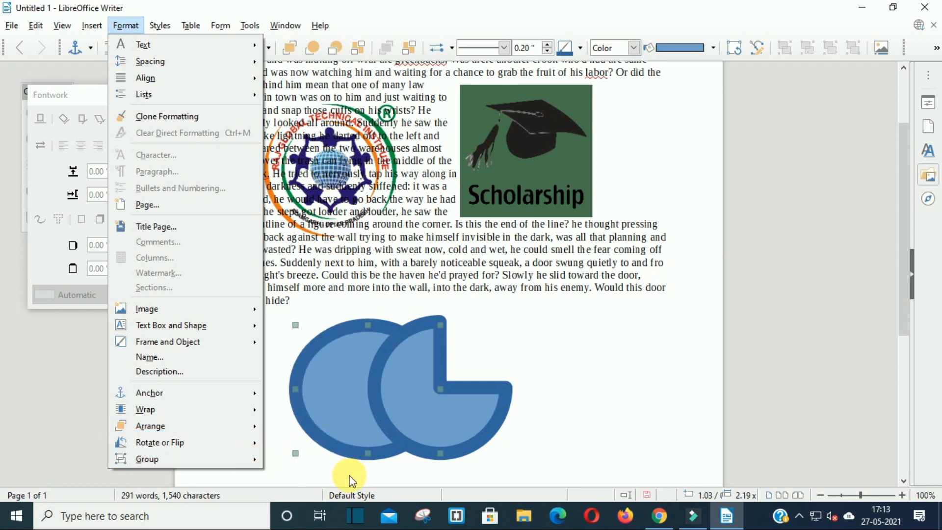
pyautogui.click(481, 421)
pyautogui.click(499, 404)
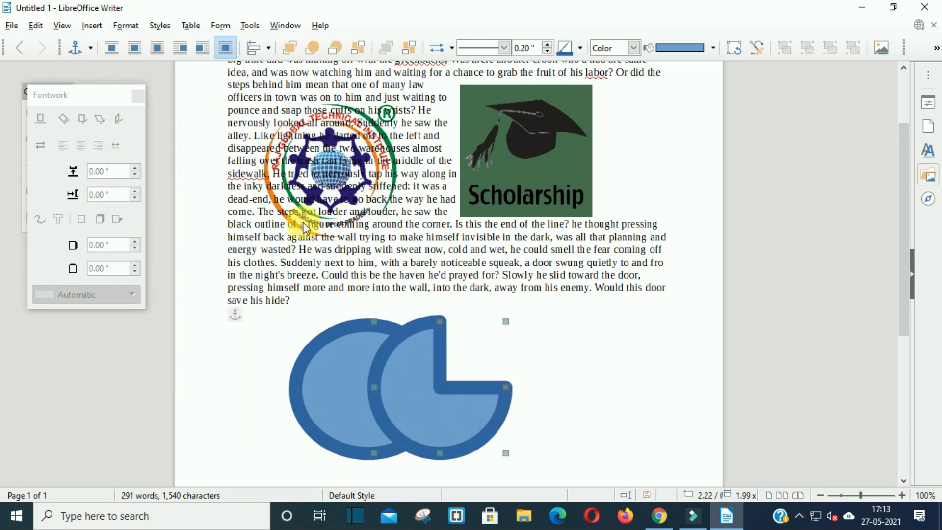
pyautogui.click(92, 25)
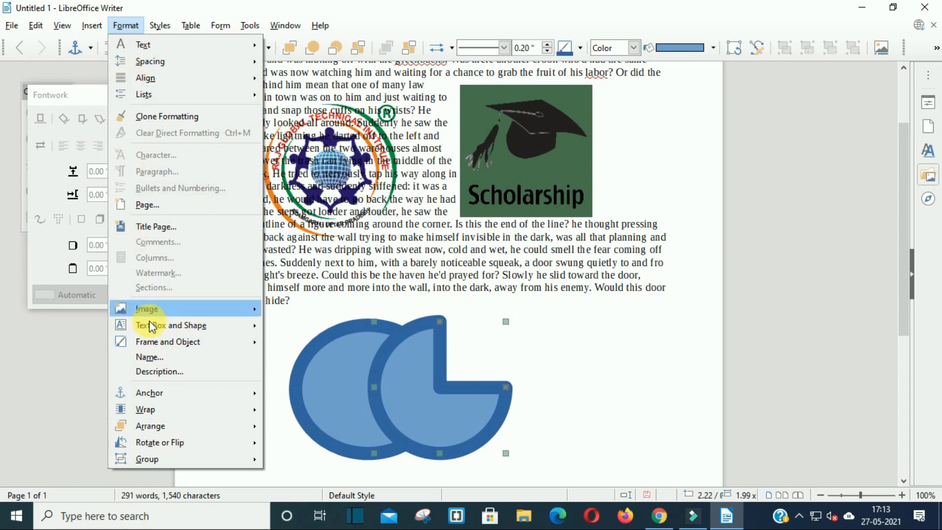
pyautogui.moveTo(195, 448)
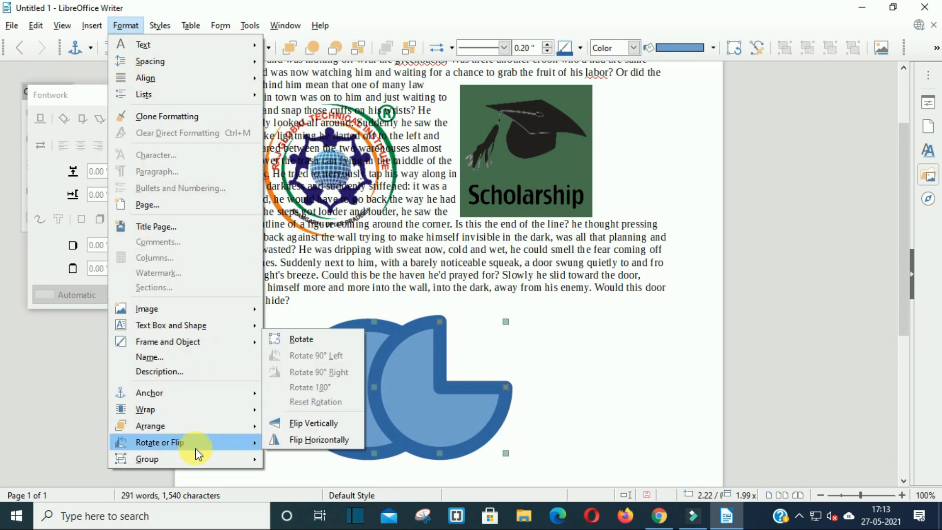
pyautogui.click(292, 425)
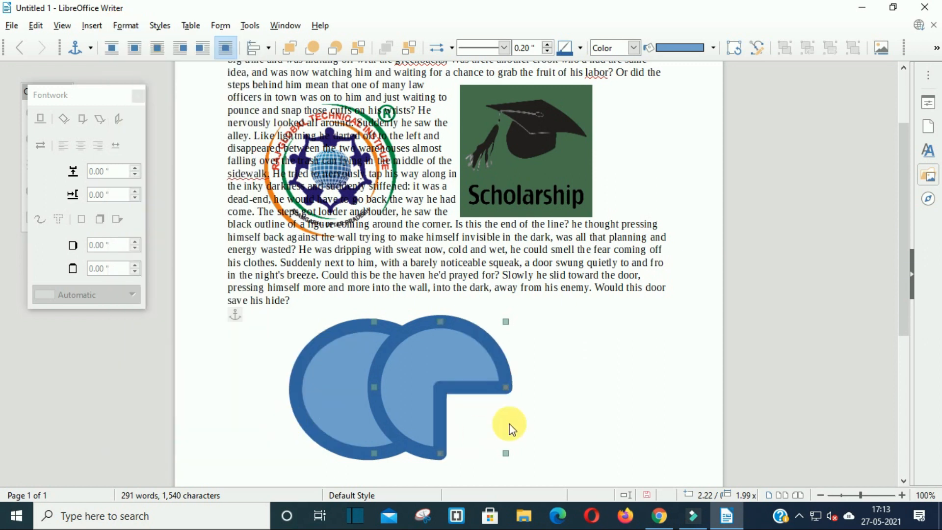
# Step: Move the circle pie slightly to the right and group it with the ellipse
pyautogui.click(126, 26)
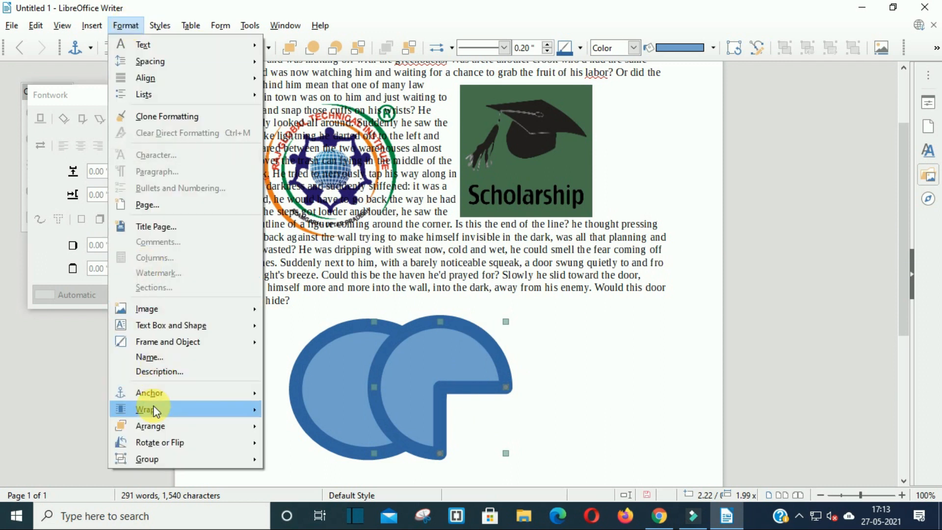
pyautogui.moveTo(169, 430)
pyautogui.moveTo(187, 455)
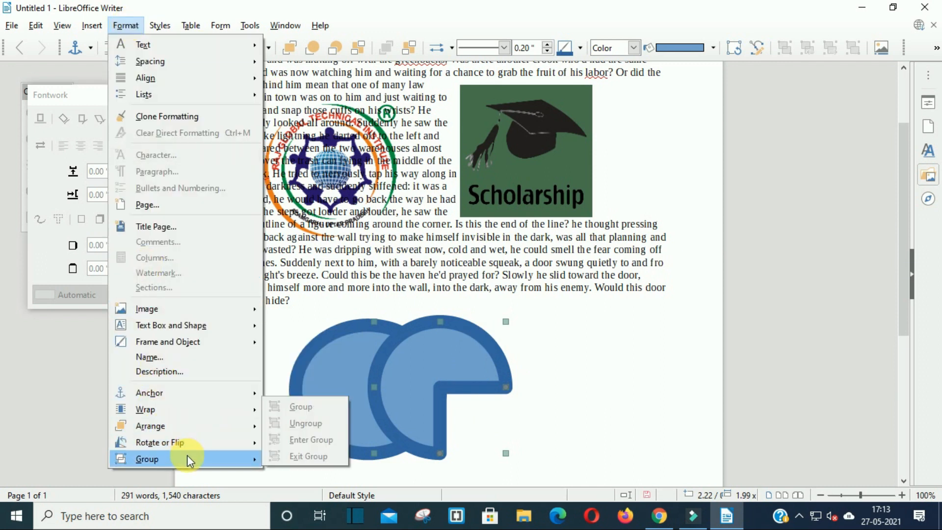
pyautogui.click(349, 386)
pyautogui.moveTo(410, 340); pyautogui.dragTo(446, 357)
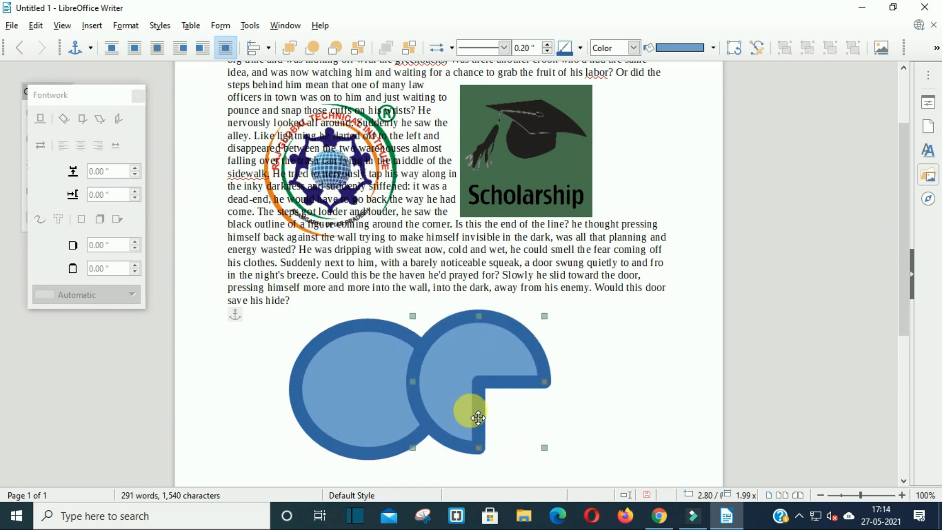
pyautogui.keyDown('shift'); pyautogui.click(381, 427); pyautogui.keyUp('shift')
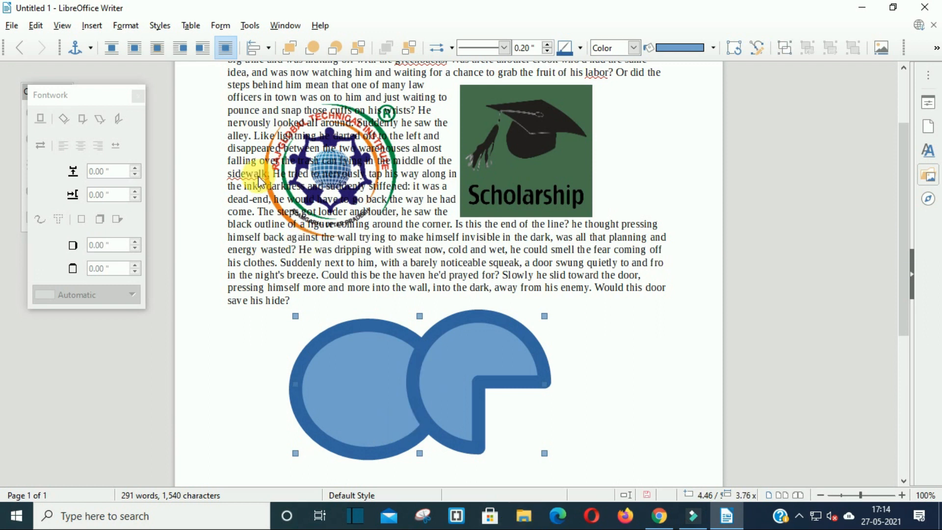
pyautogui.click(131, 29)
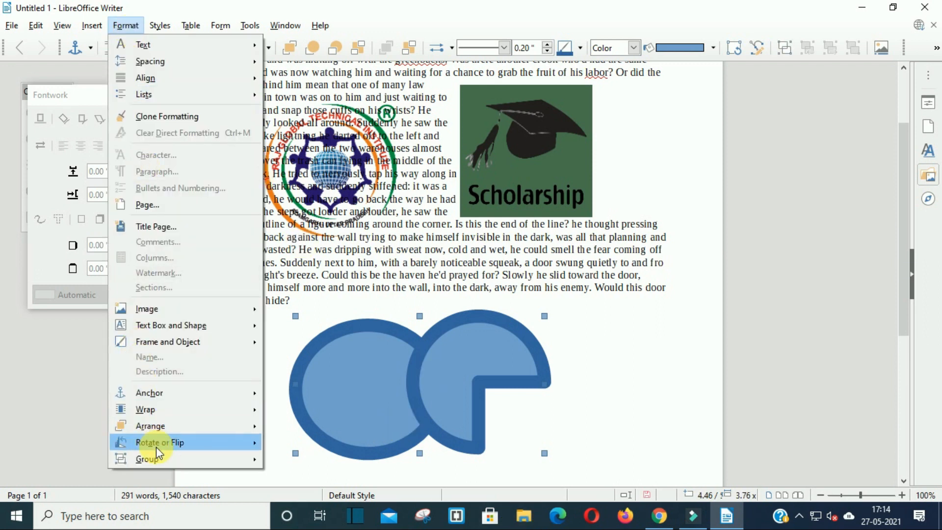
pyautogui.moveTo(163, 452)
pyautogui.click(293, 405)
# Step: Move the group slightly down and right, try a salmon fill on it and set the fill to light pink
pyautogui.moveTo(368, 395); pyautogui.dragTo(367, 417)
pyautogui.click(713, 48)
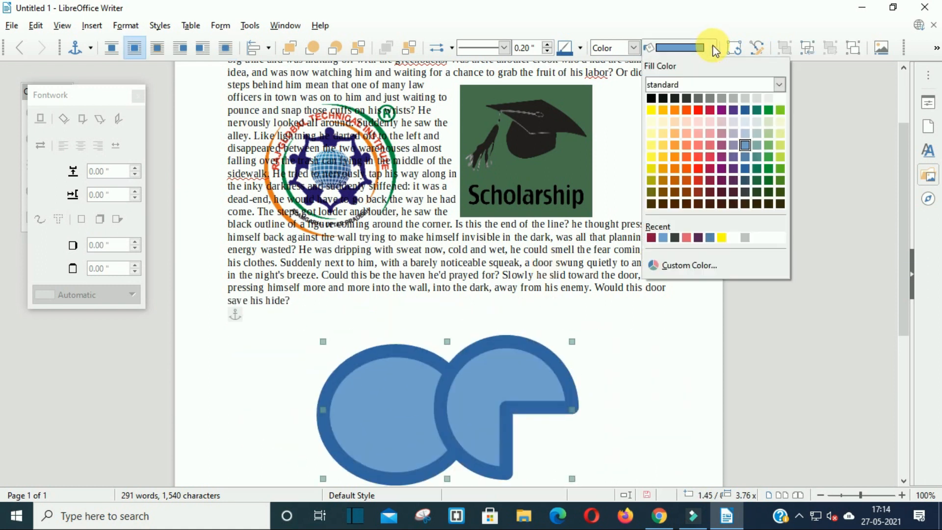
pyautogui.click(701, 147)
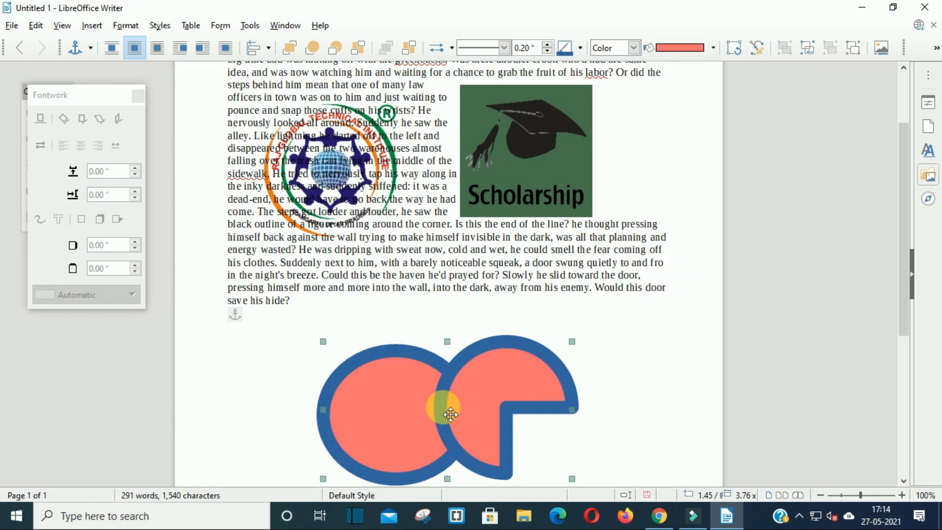
pyautogui.click(712, 48)
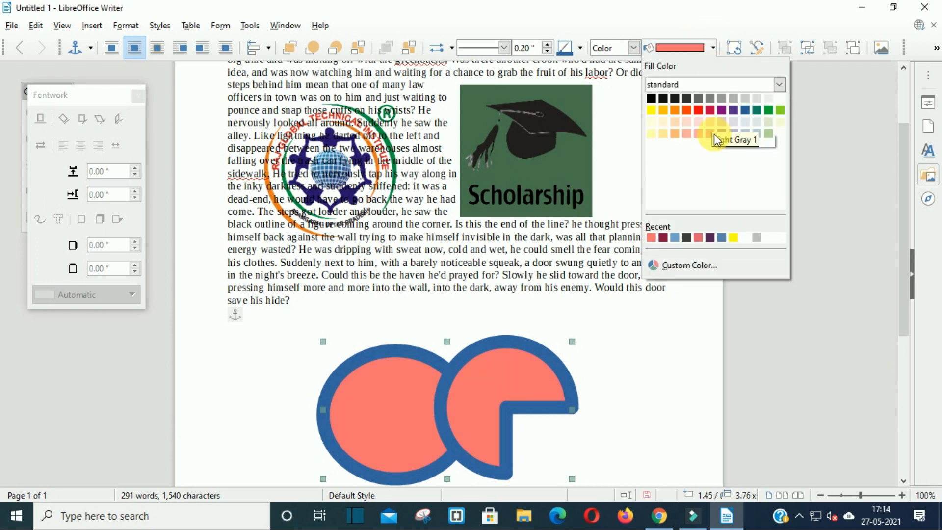
pyautogui.click(711, 143)
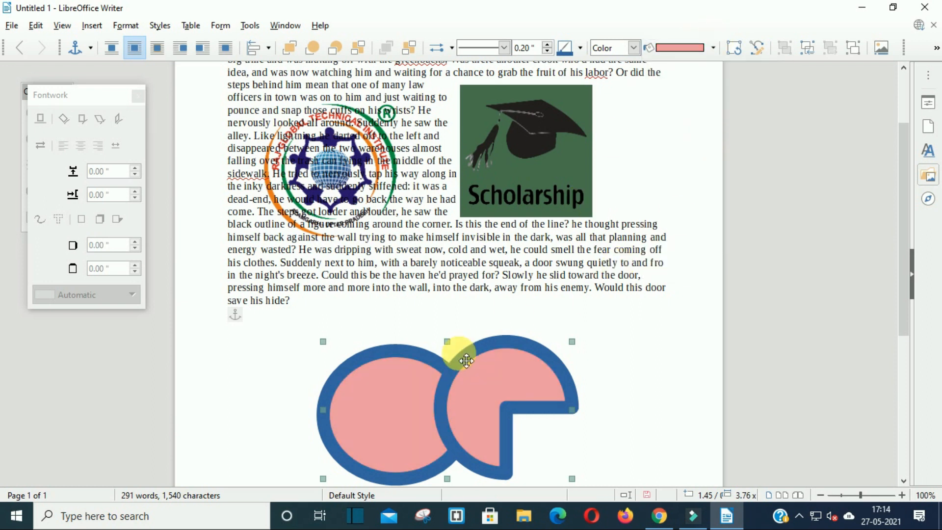
# Step: Ungroup the two shapes and move them apart, the ellipse to the left and the circle pie to the right
pyautogui.click(134, 29)
pyautogui.moveTo(187, 458)
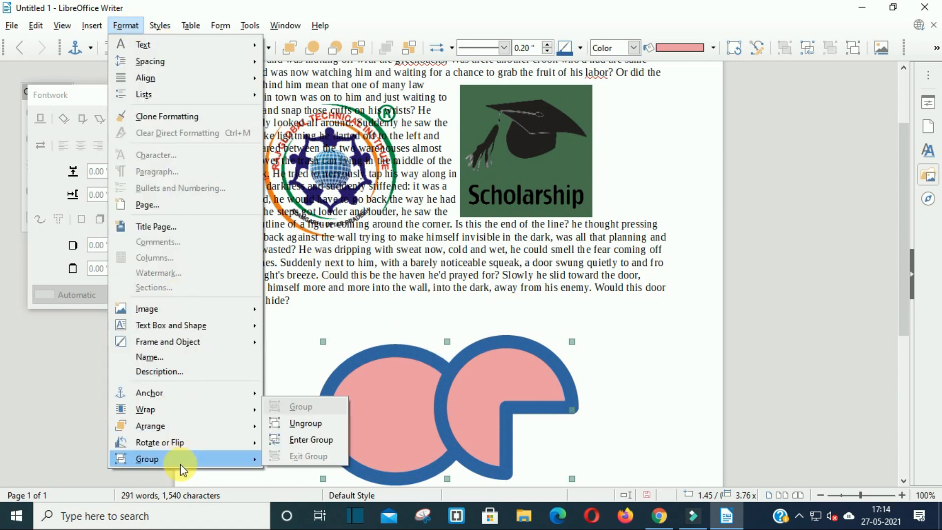
pyautogui.click(313, 426)
pyautogui.moveTo(473, 406); pyautogui.dragTo(379, 406)
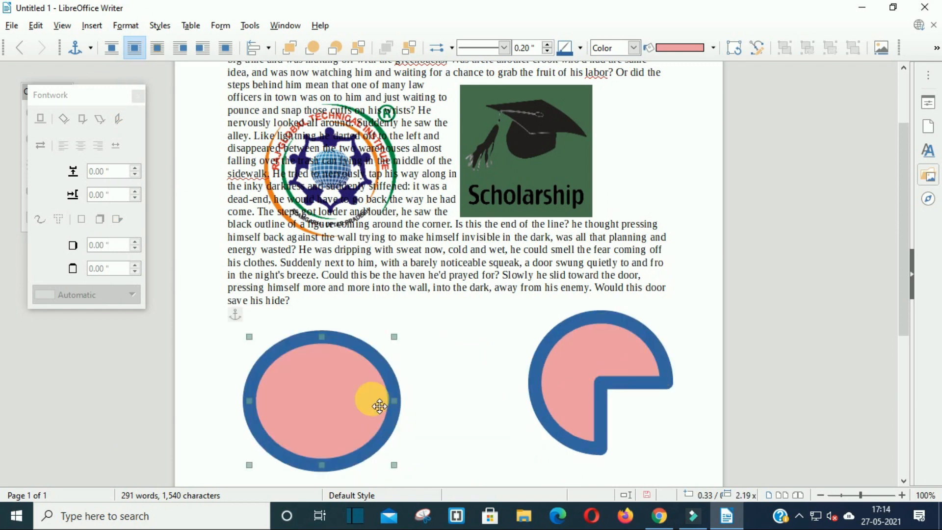